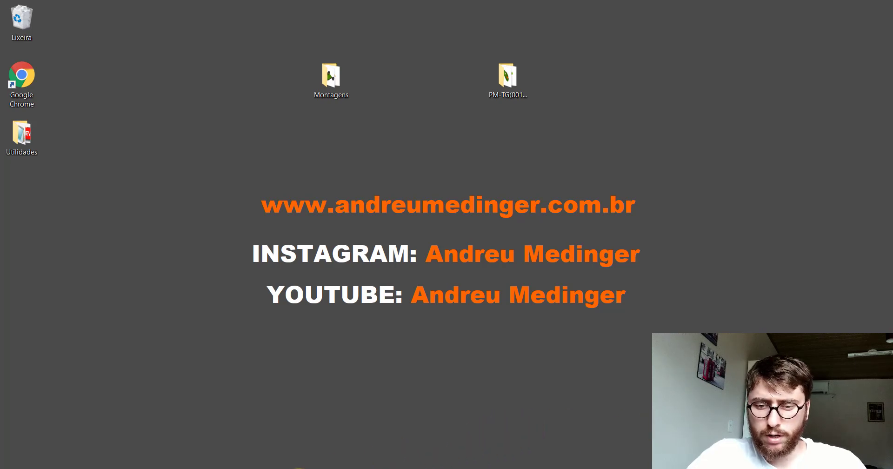
Bring up the SOLIDWORKS window showing the PM-TG(005)1700 plate assembly.
{"action": "left_click", "coordinate": [318, 467]}
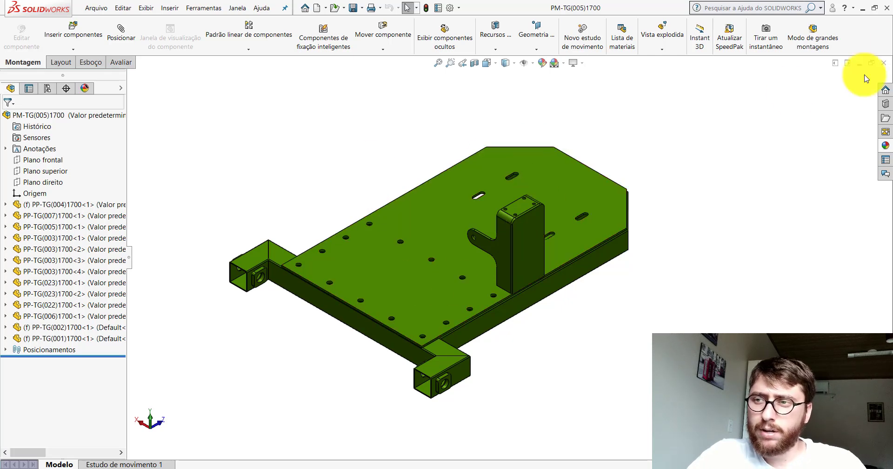
{"action": "left_click", "coordinate": [861, 9]}
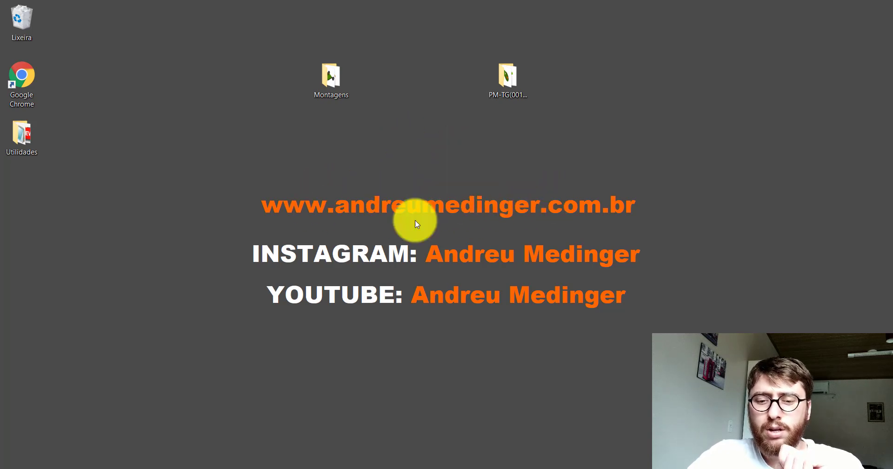
{"action": "left_click", "coordinate": [306, 466]}
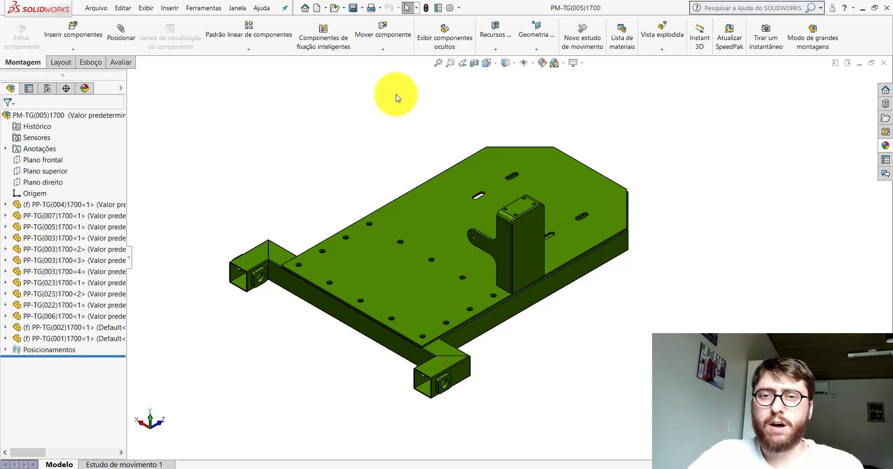
Create a new assembly and load part PP-TG(004)1800 from the Desktop PM-TG(001)1800 folder.
{"action": "left_click", "coordinate": [316, 8]}
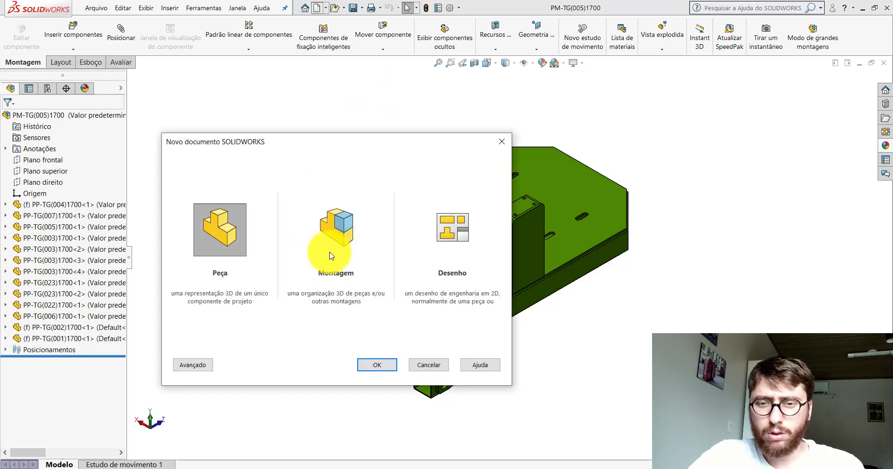
{"action": "double_click", "coordinate": [337, 239]}
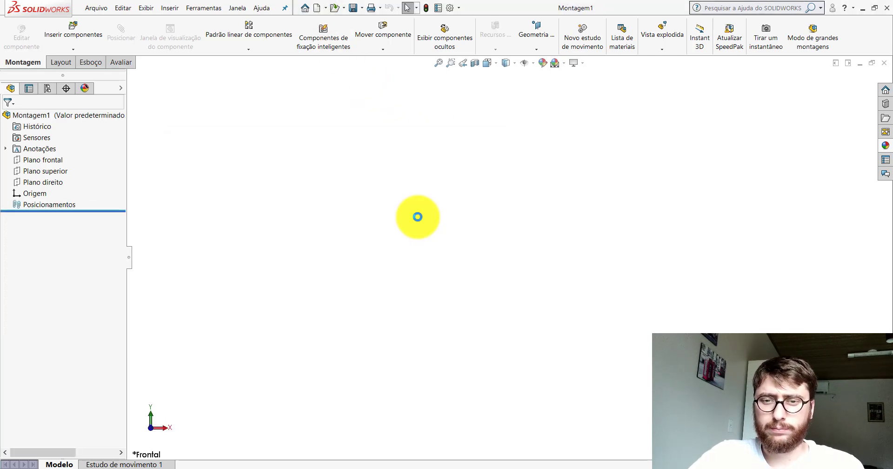
{"action": "left_click", "coordinate": [54, 344]}
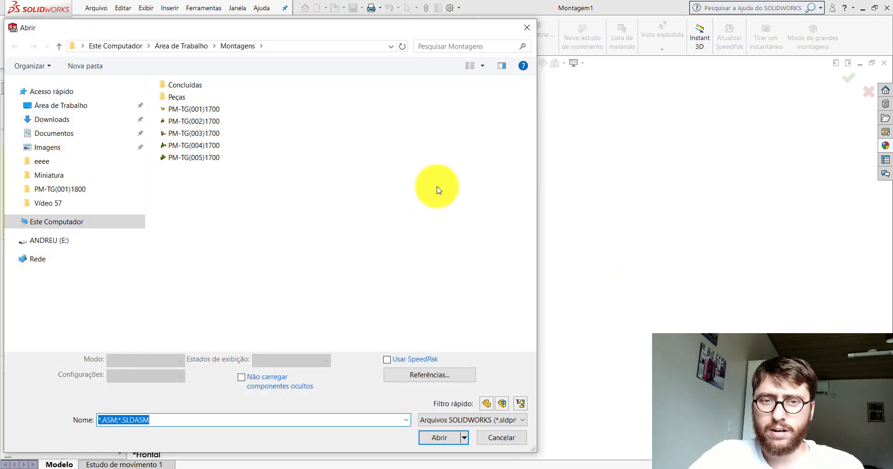
{"action": "left_click", "coordinate": [182, 46]}
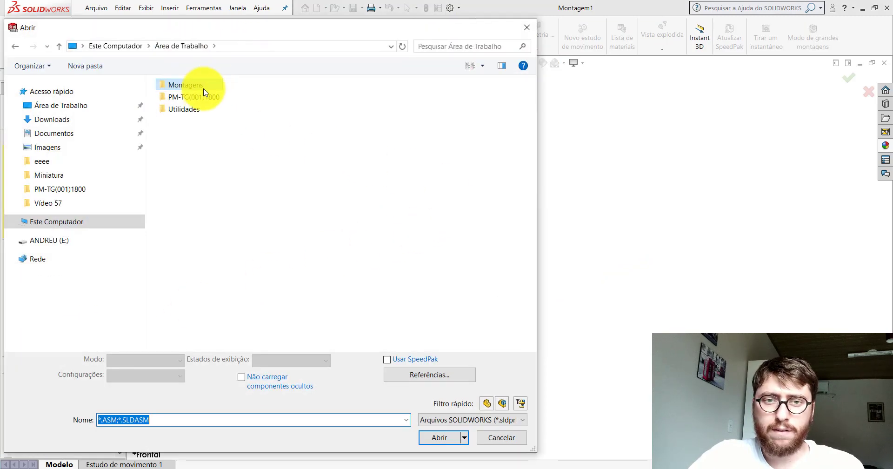
{"action": "double_click", "coordinate": [193, 97]}
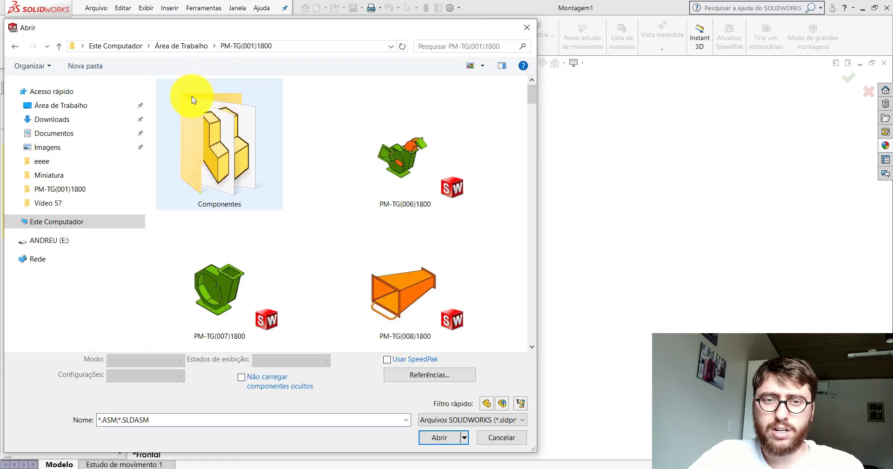
{"action": "left_click_drag", "start_coordinate": [538, 159], "coordinate": [446, 157]}
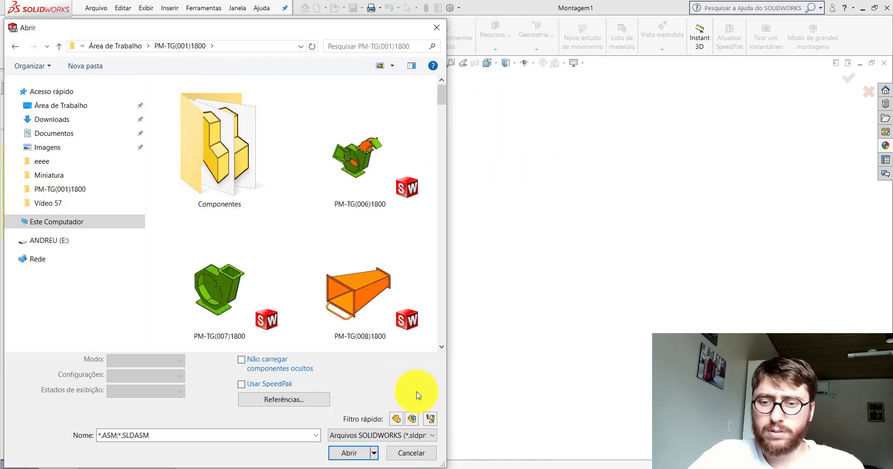
{"action": "left_click", "coordinate": [397, 418]}
{"action": "mouse_move", "coordinate": [441, 95]}
{"action": "left_mouse_down"}
{"action": "mouse_move", "coordinate": [441, 148]}
{"action": "mouse_move", "coordinate": [453, 112]}
{"action": "left_mouse_up"}
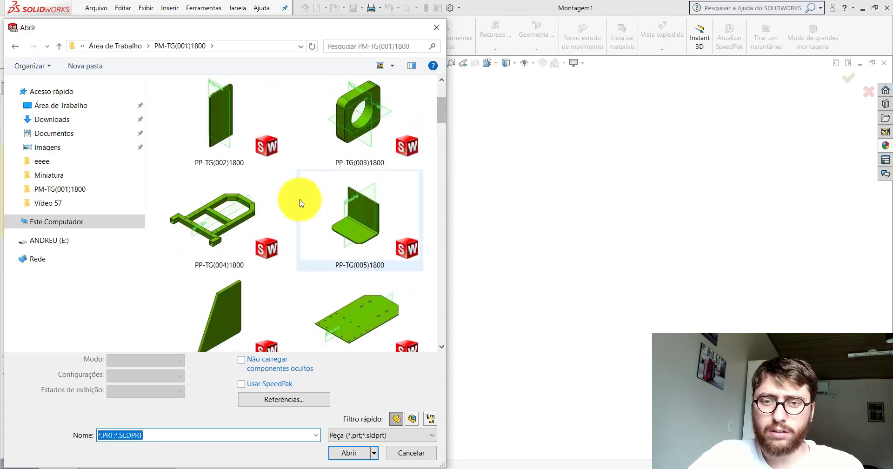
{"action": "double_click", "coordinate": [233, 207]}
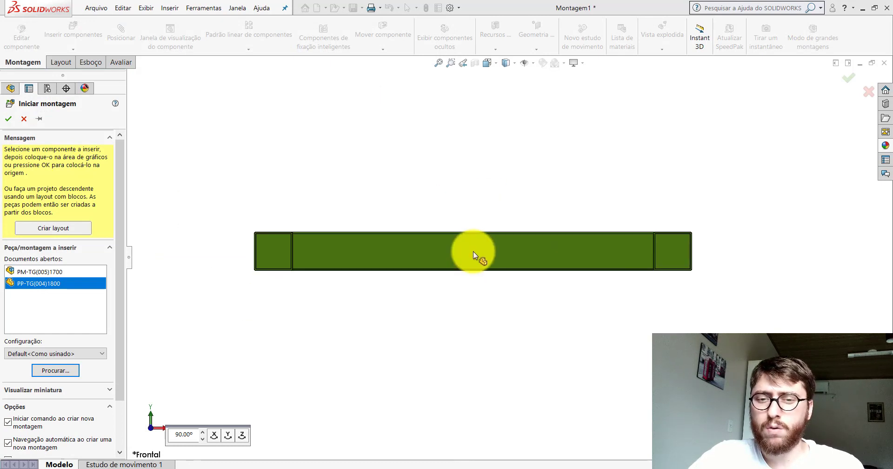
Place the PP-TG(004)1800 frame as the fixed component and switch to isometric view.
{"action": "left_click", "coordinate": [466, 250]}
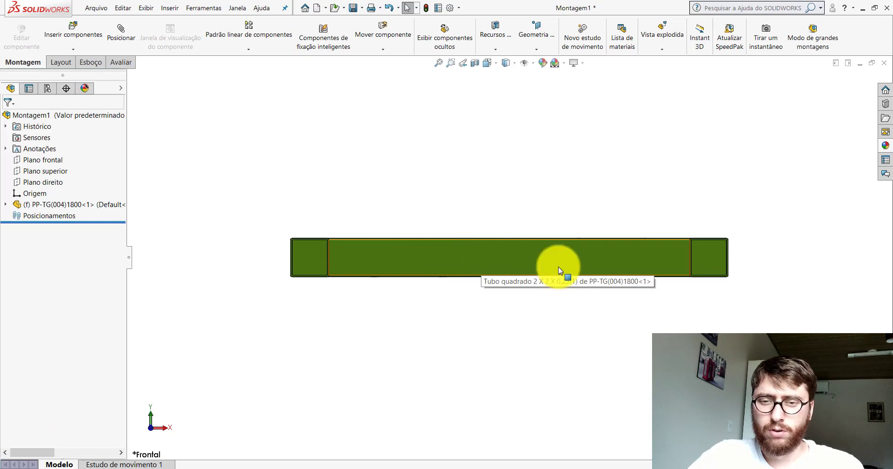
{"action": "left_click", "coordinate": [488, 62]}
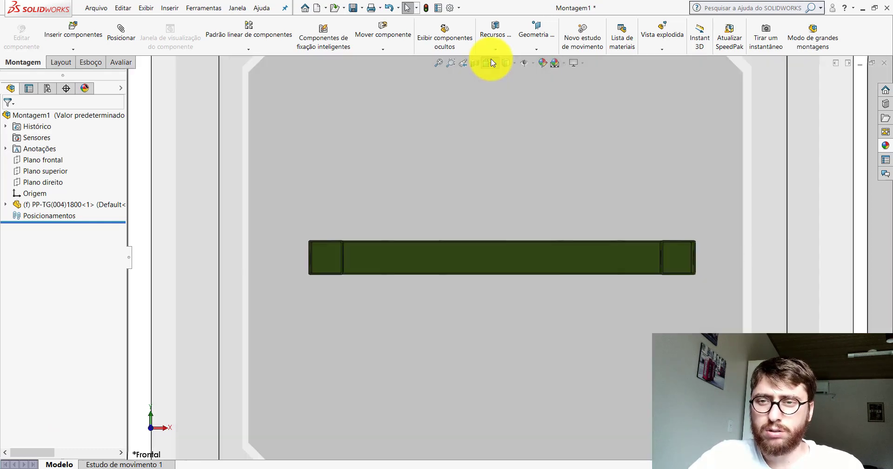
{"action": "left_click", "coordinate": [540, 89]}
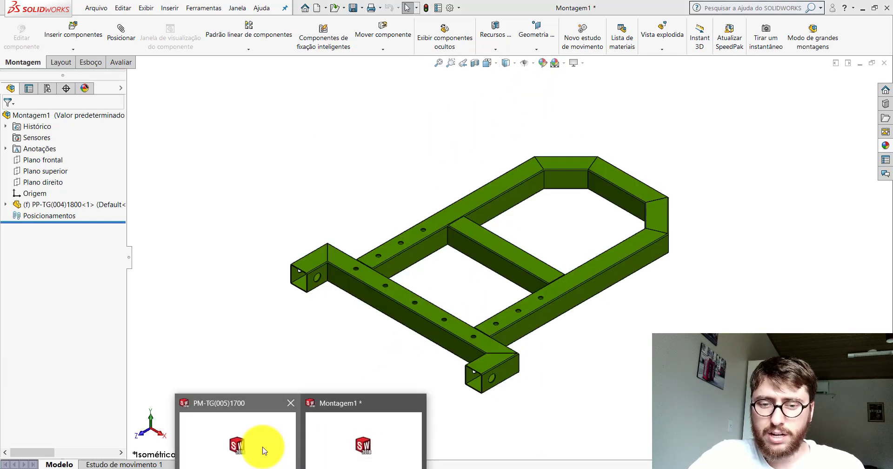
Check the PM-TG(005)1700 reference assembly, then return to Montagem1.
{"action": "left_click", "coordinate": [240, 444]}
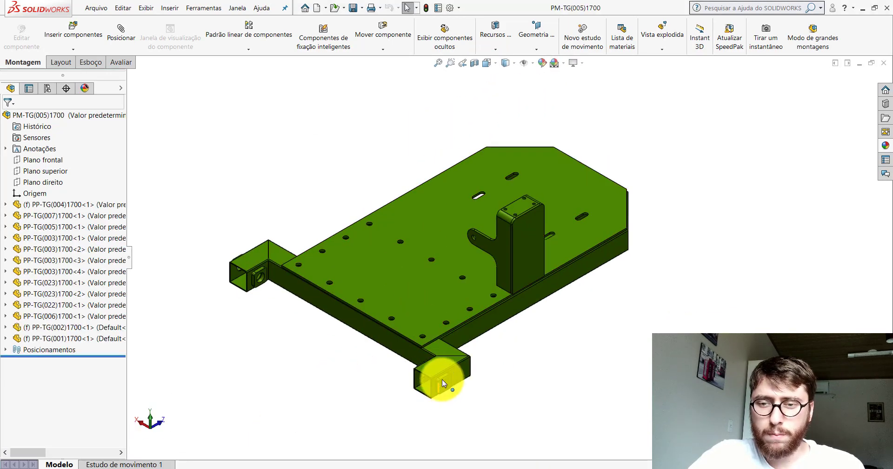
{"action": "scroll", "coordinate": [443, 378], "scroll_direction": "down", "scroll_amount": 3}
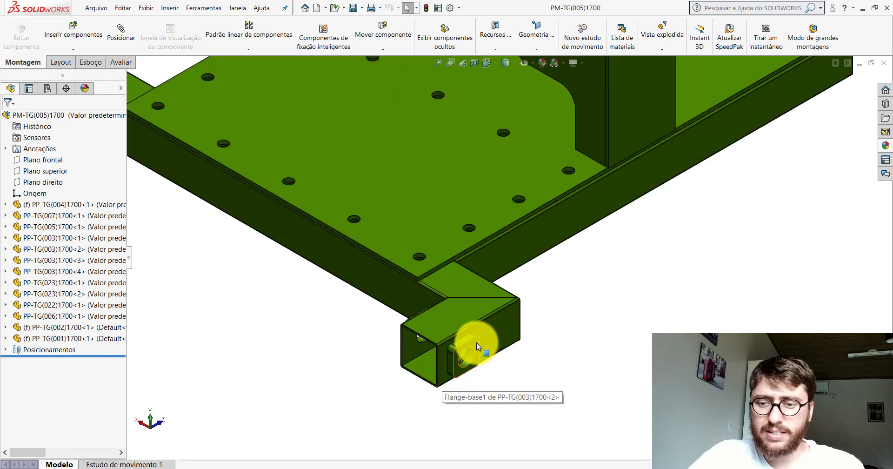
{"action": "left_click", "coordinate": [354, 437]}
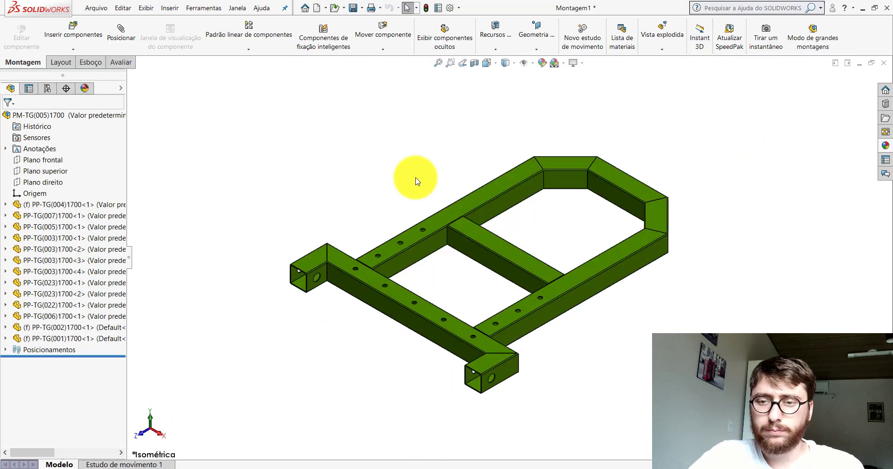
Insert lug part PP-TG(003)1800 and drop it beside the tube end.
{"action": "left_click", "coordinate": [70, 33]}
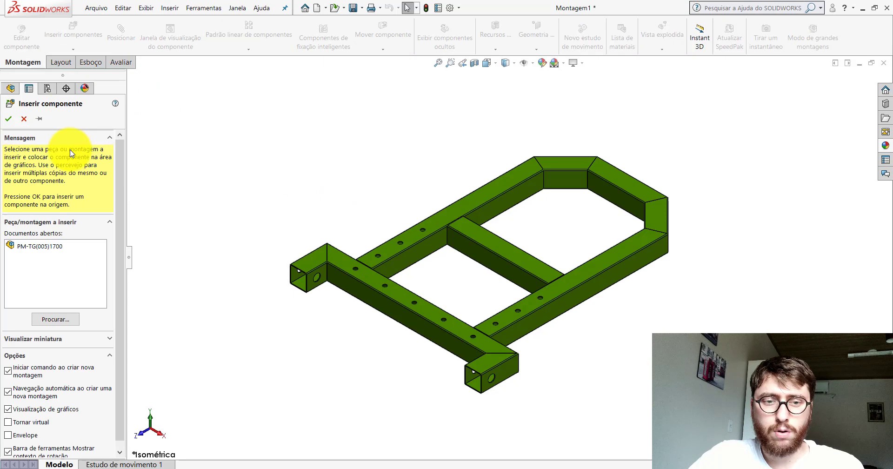
{"action": "left_click", "coordinate": [54, 320]}
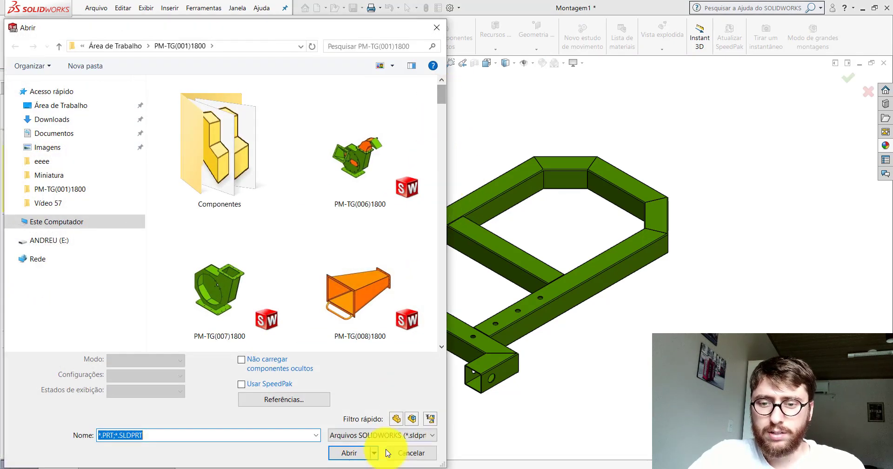
{"action": "left_click", "coordinate": [396, 419]}
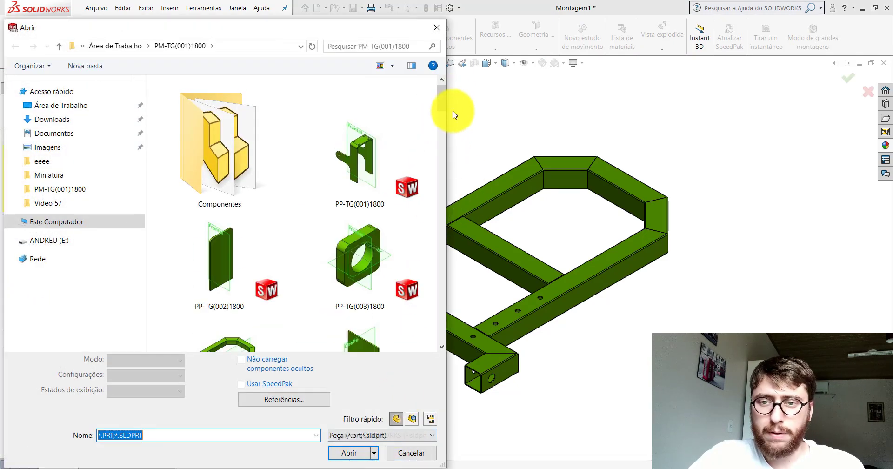
{"action": "double_click", "coordinate": [366, 253]}
{"action": "scroll", "coordinate": [509, 329], "scroll_direction": "up", "scroll_amount": 2}
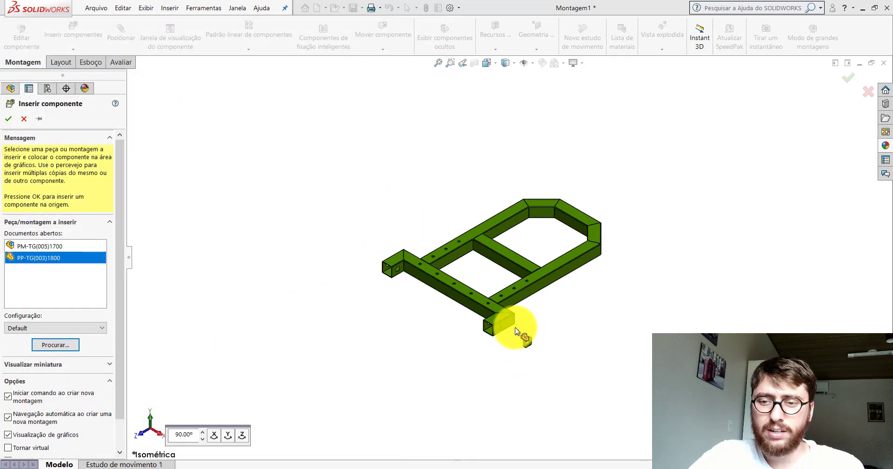
{"action": "scroll", "coordinate": [485, 306], "scroll_direction": "down", "scroll_amount": 5}
{"action": "scroll", "coordinate": [486, 306], "scroll_direction": "down", "scroll_amount": 2}
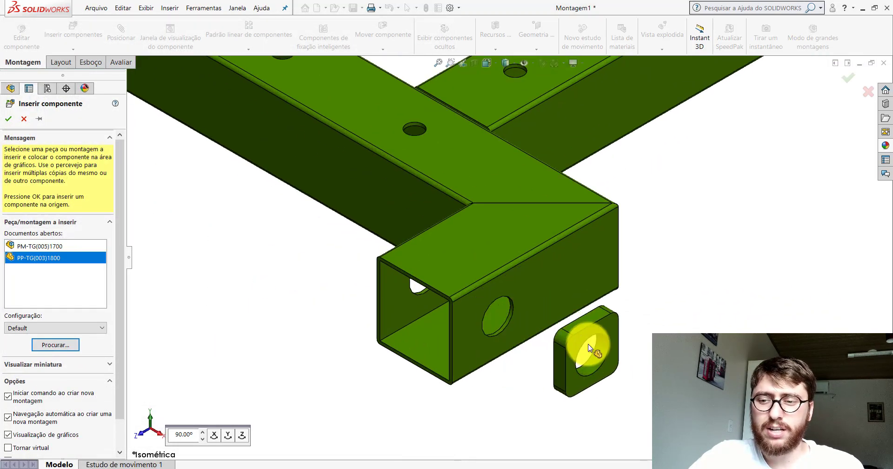
{"action": "left_click", "coordinate": [588, 345]}
{"action": "scroll", "coordinate": [528, 383], "scroll_direction": "up", "scroll_amount": 3}
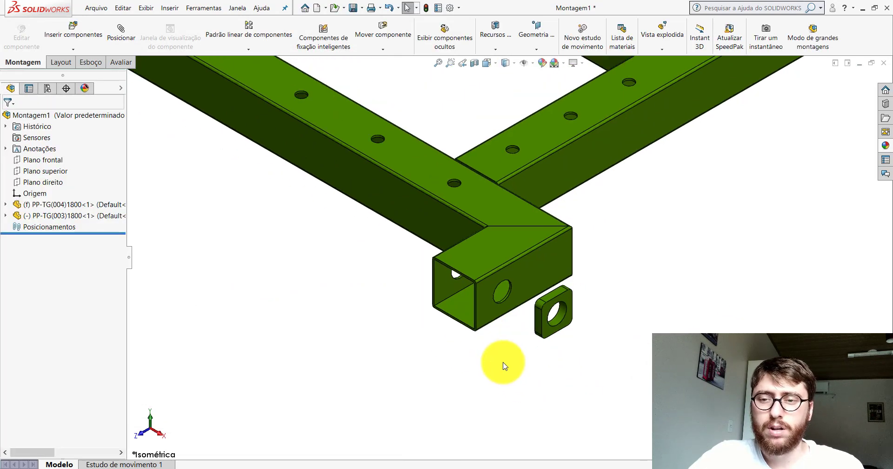
Mate the lug's hole concentric with the hole in the tube end.
{"action": "left_click", "coordinate": [121, 32]}
{"action": "scroll", "coordinate": [512, 265], "scroll_direction": "down", "scroll_amount": 2}
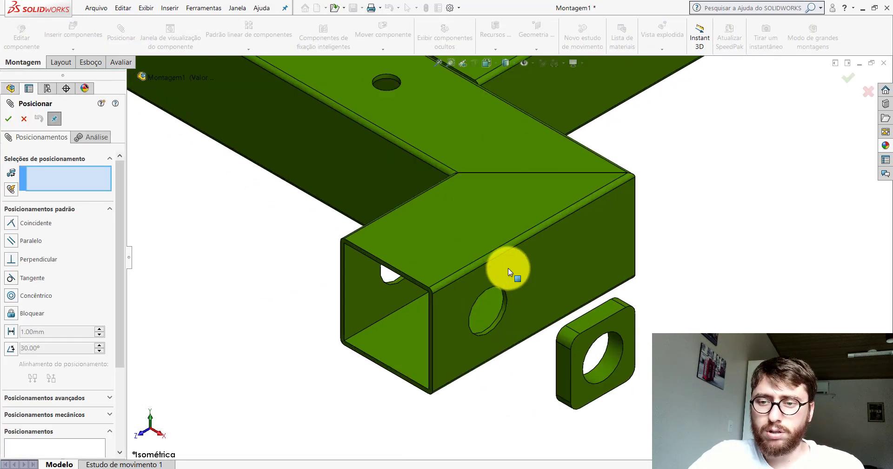
{"action": "scroll", "coordinate": [518, 331], "scroll_direction": "down", "scroll_amount": 3}
{"action": "left_click", "coordinate": [484, 285]}
{"action": "scroll", "coordinate": [484, 285], "scroll_direction": "up", "scroll_amount": 3}
{"action": "scroll", "coordinate": [523, 274], "scroll_direction": "up", "scroll_amount": 2}
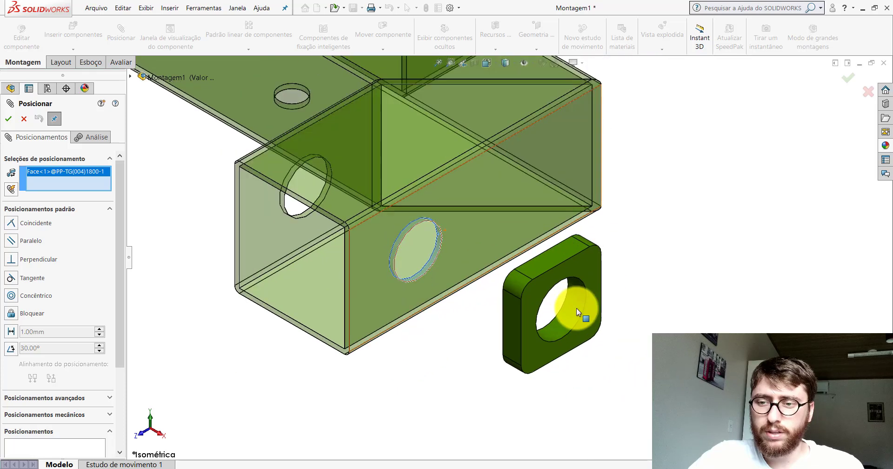
{"action": "left_click", "coordinate": [567, 291]}
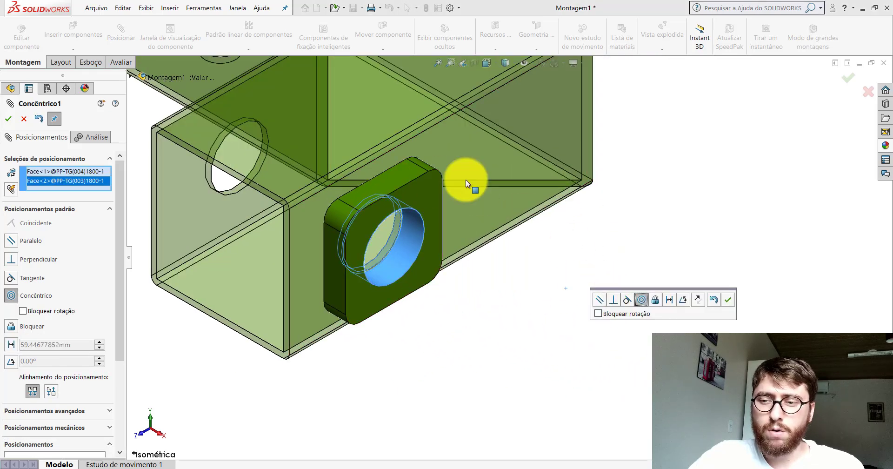
{"action": "left_click", "coordinate": [728, 300]}
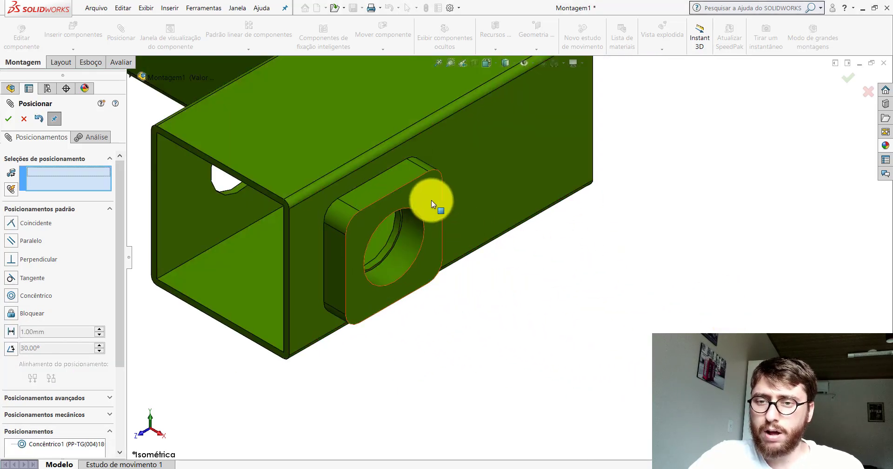
Make the lug's back face coincident with the tube's side face.
{"action": "mouse_move", "coordinate": [431, 200]}
{"action": "left_mouse_down"}
{"action": "mouse_move", "coordinate": [504, 228]}
{"action": "mouse_move", "coordinate": [576, 283]}
{"action": "left_mouse_up"}
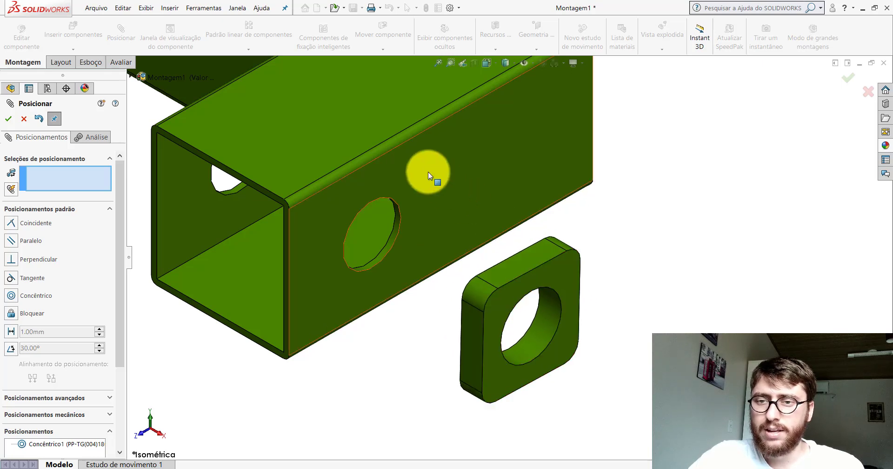
{"action": "left_click", "coordinate": [456, 195]}
{"action": "scroll", "coordinate": [456, 194], "scroll_direction": "up", "scroll_amount": 3}
{"action": "middle_click_drag", "start_coordinate": [457, 199], "coordinate": [576, 216]}
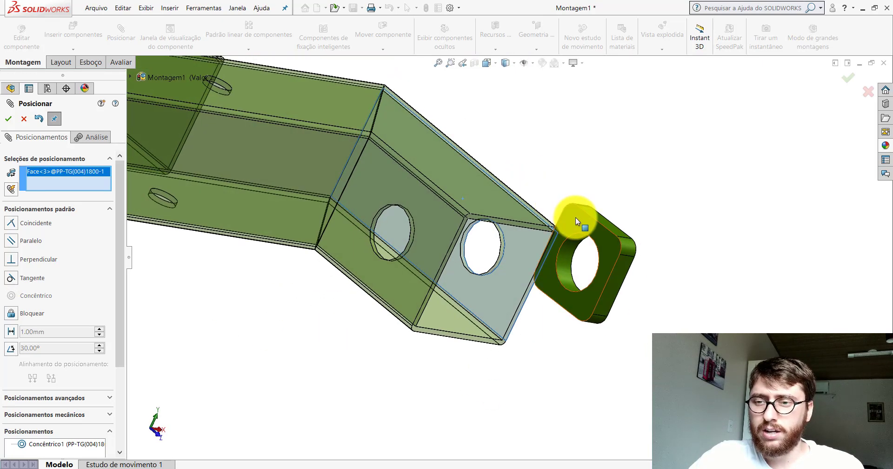
{"action": "left_click", "coordinate": [576, 217]}
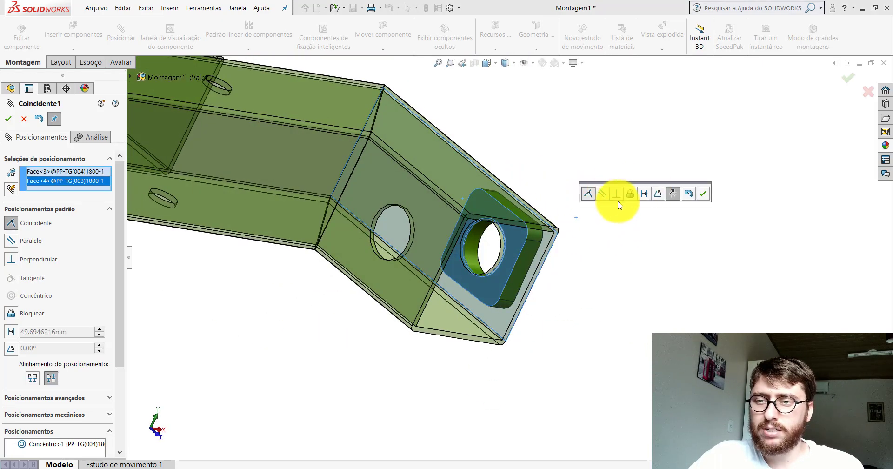
{"action": "left_click", "coordinate": [702, 194]}
Mate the lug's top face parallel to the tube's top face and finish mating.
{"action": "mouse_move", "coordinate": [489, 235]}
{"action": "middle_mouse_down"}
{"action": "mouse_move", "coordinate": [399, 192]}
{"action": "mouse_move", "coordinate": [607, 253]}
{"action": "middle_mouse_up"}
{"action": "scroll", "coordinate": [607, 254], "scroll_direction": "down", "scroll_amount": 3}
{"action": "left_click", "coordinate": [566, 270]}
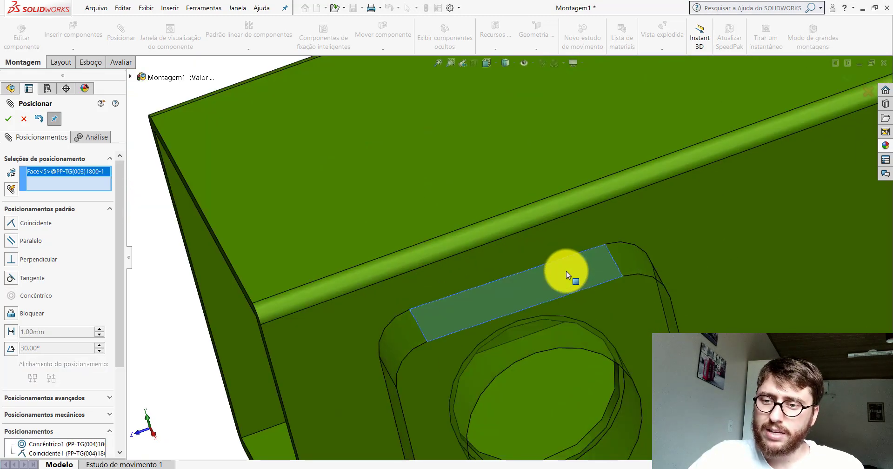
{"action": "left_click", "coordinate": [488, 161]}
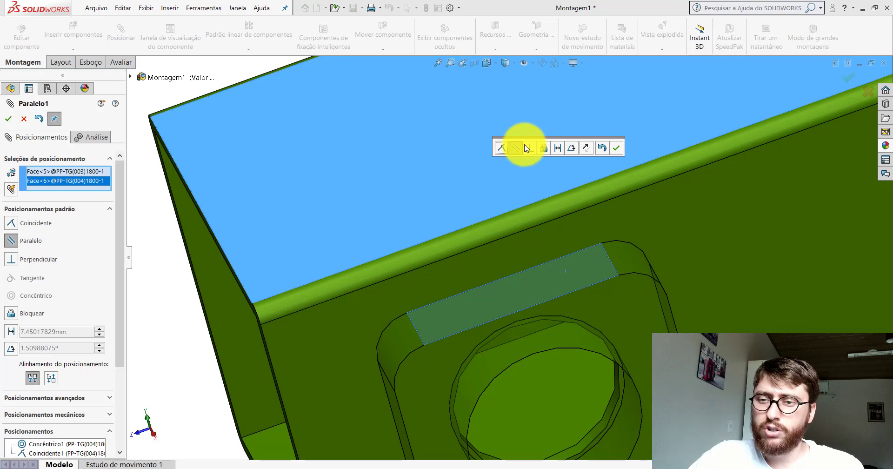
{"action": "left_click", "coordinate": [616, 148]}
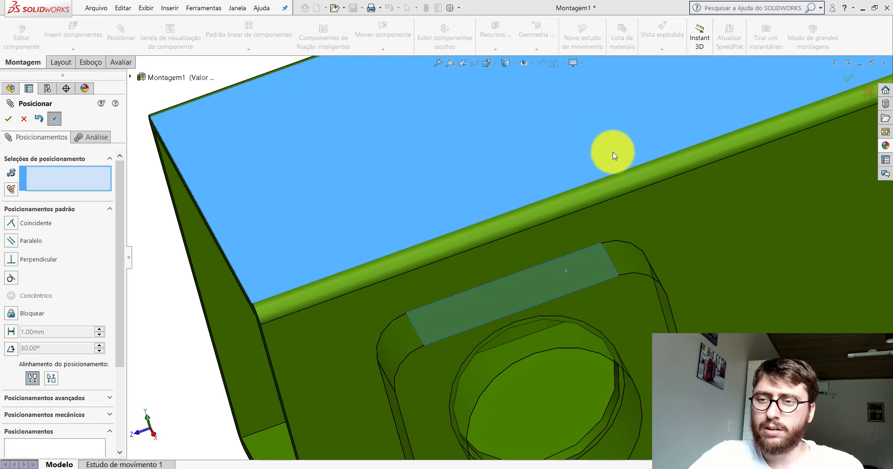
{"action": "left_click", "coordinate": [24, 118]}
{"action": "mouse_move", "coordinate": [429, 190]}
{"action": "middle_mouse_down"}
{"action": "mouse_move", "coordinate": [496, 222]}
{"action": "mouse_move", "coordinate": [511, 246]}
{"action": "middle_mouse_up"}
{"action": "mouse_move", "coordinate": [523, 210]}
{"action": "middle_mouse_down"}
{"action": "mouse_move", "coordinate": [602, 193]}
{"action": "mouse_move", "coordinate": [538, 209]}
{"action": "mouse_move", "coordinate": [524, 258]}
{"action": "mouse_move", "coordinate": [349, 190]}
{"action": "middle_mouse_up"}
{"action": "scroll", "coordinate": [319, 199], "scroll_direction": "down", "scroll_amount": 3}
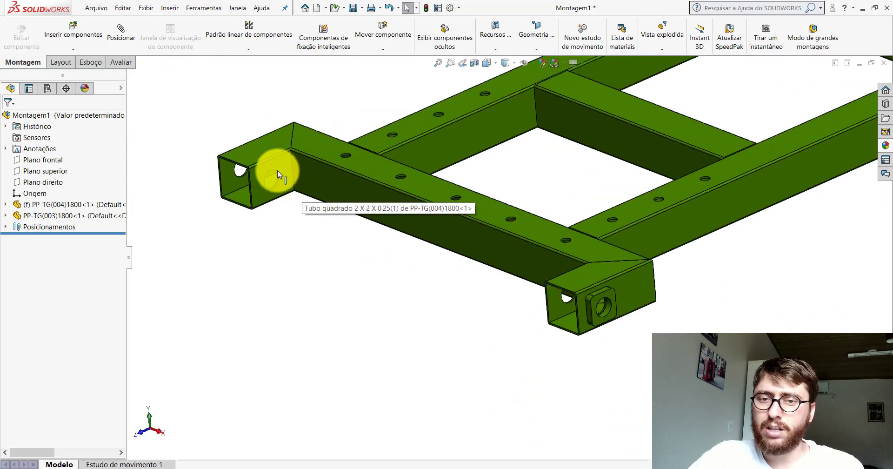
Drag a second PP-TG(003)1800 lug copy out near the other tube end.
{"action": "middle_click_drag", "start_coordinate": [619, 291], "coordinate": [457, 237]}
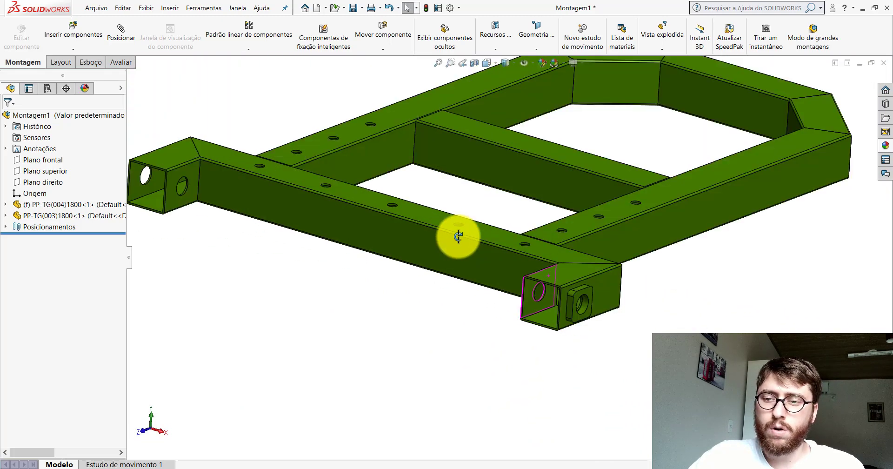
{"action": "scroll", "coordinate": [462, 262], "scroll_direction": "down", "scroll_amount": 3}
{"action": "scroll", "coordinate": [462, 261], "scroll_direction": "down", "scroll_amount": 2}
{"action": "scroll", "coordinate": [462, 263], "scroll_direction": "down", "scroll_amount": 3}
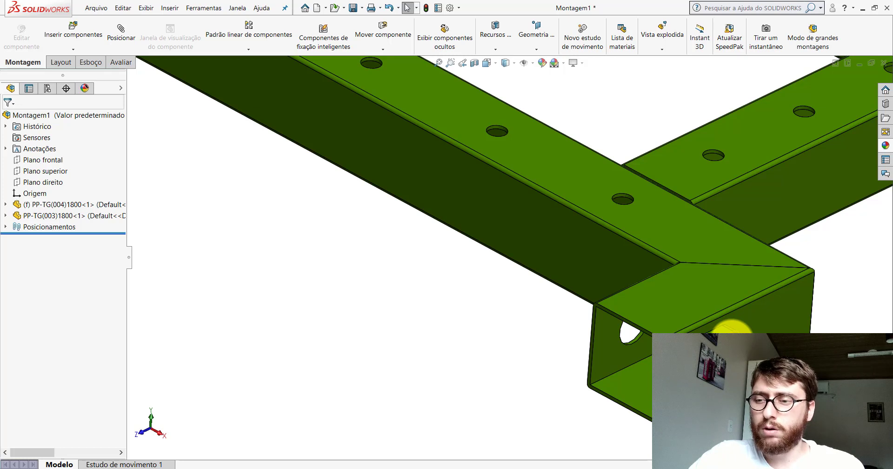
{"action": "left_click_drag", "start_coordinate": [732, 328], "coordinate": [449, 303]}
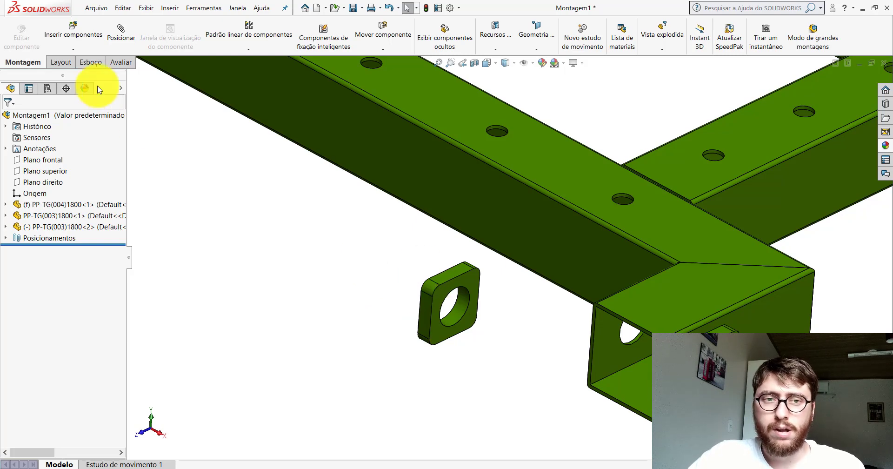
Mate the new lug's flat face coincident with the tube end face.
{"action": "left_click", "coordinate": [130, 30]}
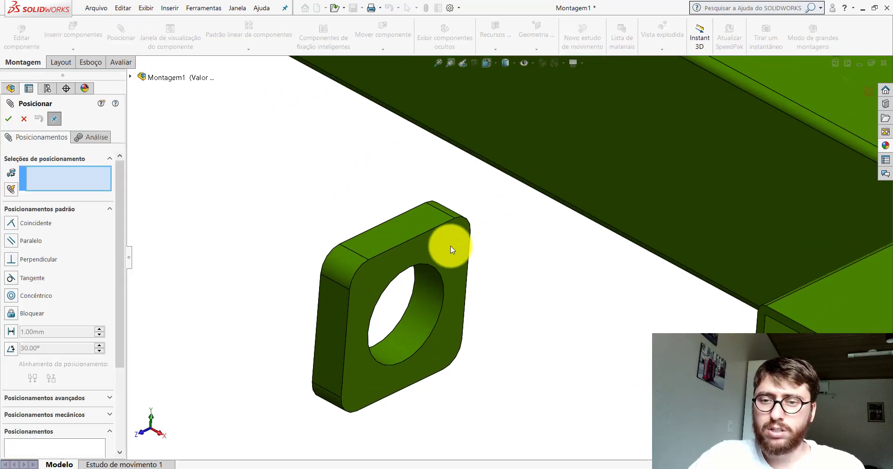
{"action": "left_click", "coordinate": [451, 246]}
{"action": "scroll", "coordinate": [500, 245], "scroll_direction": "up", "scroll_amount": 3}
{"action": "mouse_move", "coordinate": [500, 245]}
{"action": "middle_mouse_down"}
{"action": "mouse_move", "coordinate": [590, 213]}
{"action": "mouse_move", "coordinate": [647, 258]}
{"action": "mouse_move", "coordinate": [657, 242]}
{"action": "middle_mouse_up"}
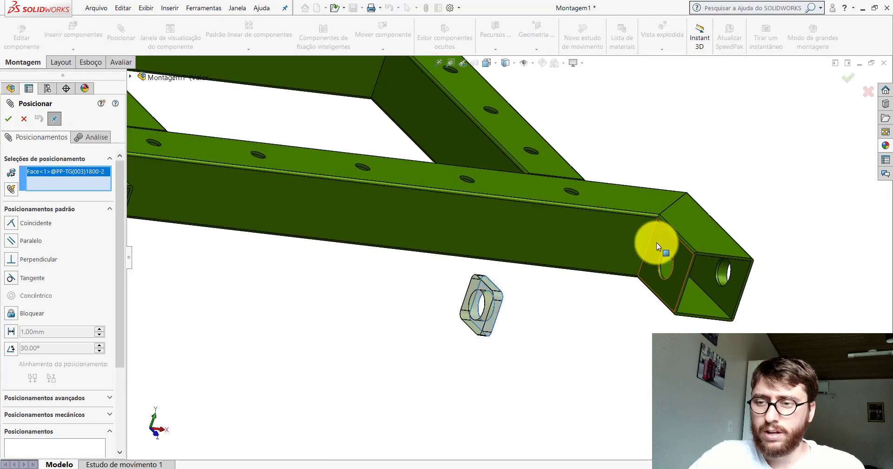
{"action": "left_click", "coordinate": [657, 242]}
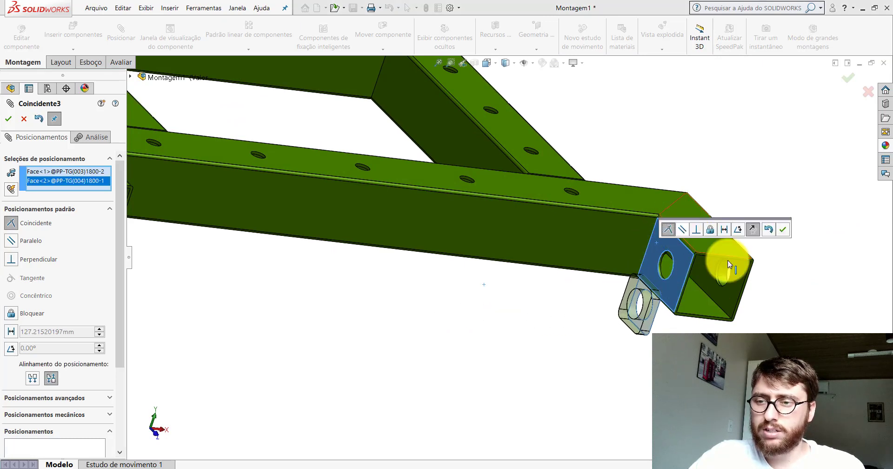
{"action": "left_click", "coordinate": [786, 230]}
Align the lug's hole concentric with the tube hole.
{"action": "scroll", "coordinate": [605, 293], "scroll_direction": "up", "scroll_amount": 5}
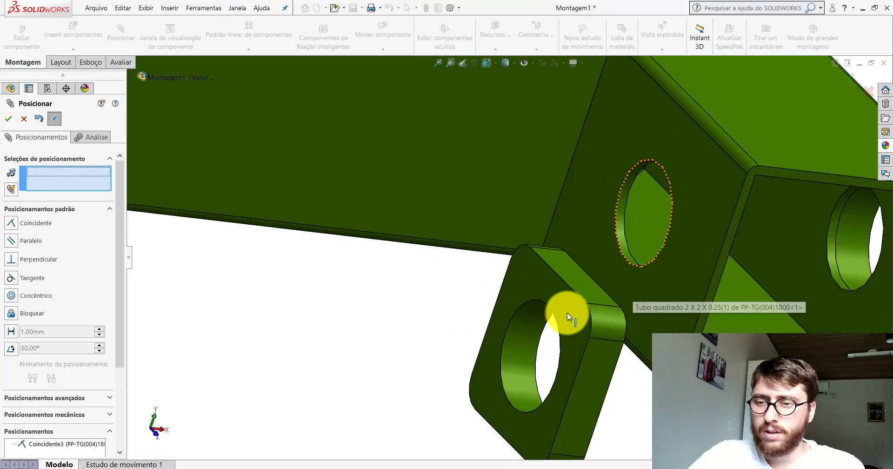
{"action": "left_click", "coordinate": [525, 323]}
{"action": "scroll", "coordinate": [539, 298], "scroll_direction": "down", "scroll_amount": 5}
{"action": "scroll", "coordinate": [542, 214], "scroll_direction": "up", "scroll_amount": 4}
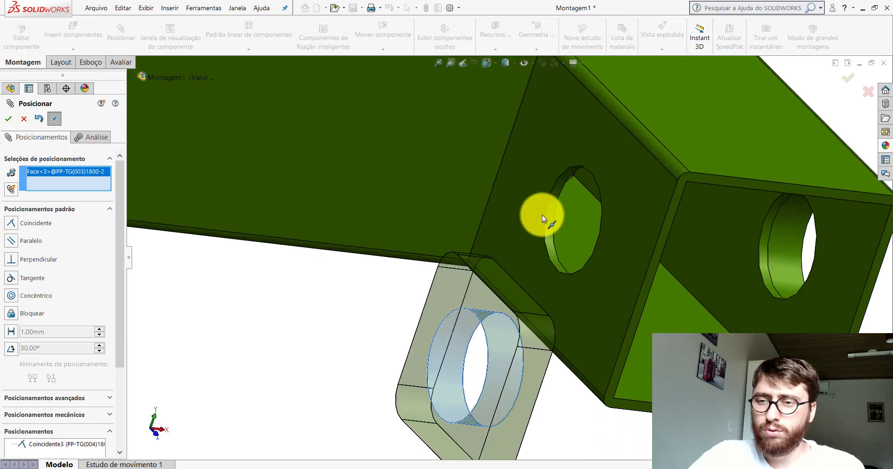
{"action": "scroll", "coordinate": [560, 200], "scroll_direction": "up", "scroll_amount": 3}
{"action": "left_click", "coordinate": [560, 200]}
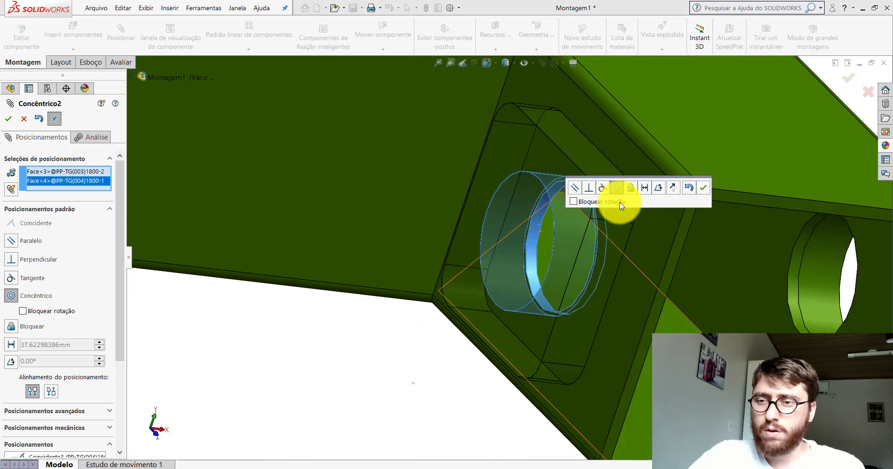
{"action": "left_click", "coordinate": [703, 196]}
Mate the lug's inner slot face parallel to the tube's top face.
{"action": "scroll", "coordinate": [612, 216], "scroll_direction": "down", "scroll_amount": 3}
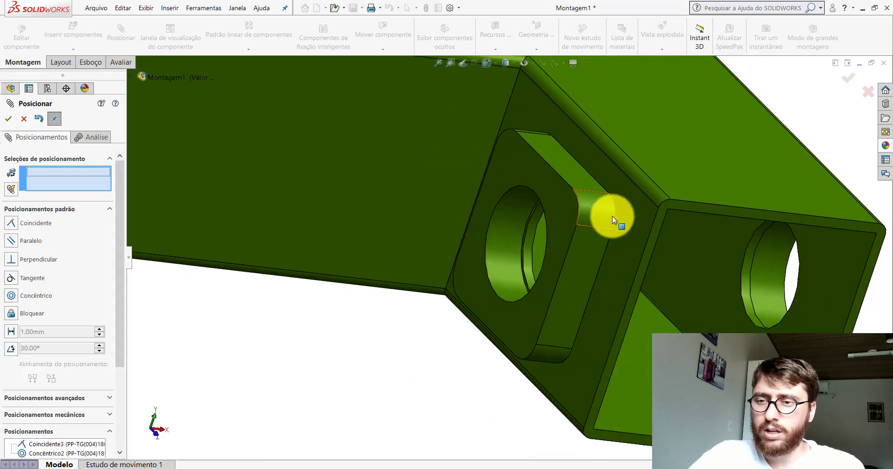
{"action": "scroll", "coordinate": [561, 202], "scroll_direction": "up", "scroll_amount": 5}
{"action": "left_click", "coordinate": [432, 224]}
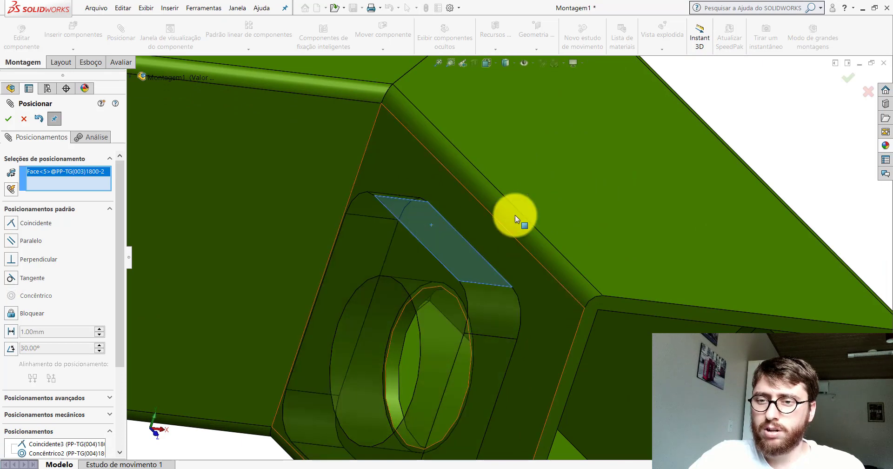
{"action": "left_click", "coordinate": [538, 167]}
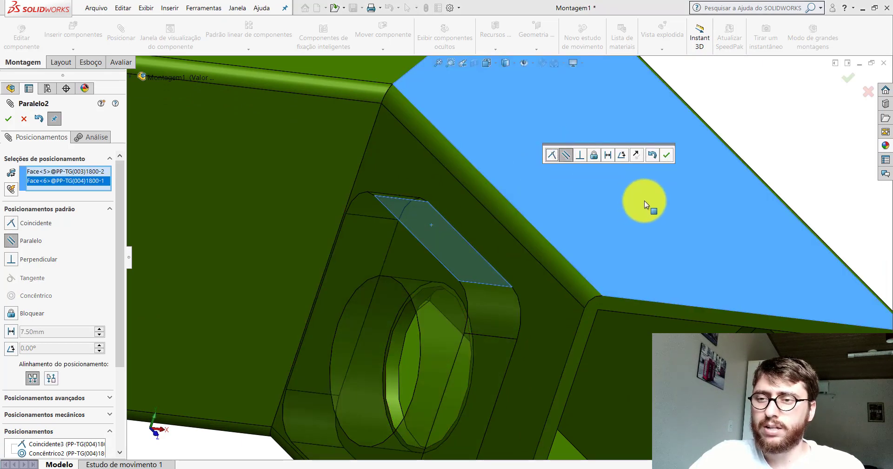
{"action": "left_click", "coordinate": [667, 156]}
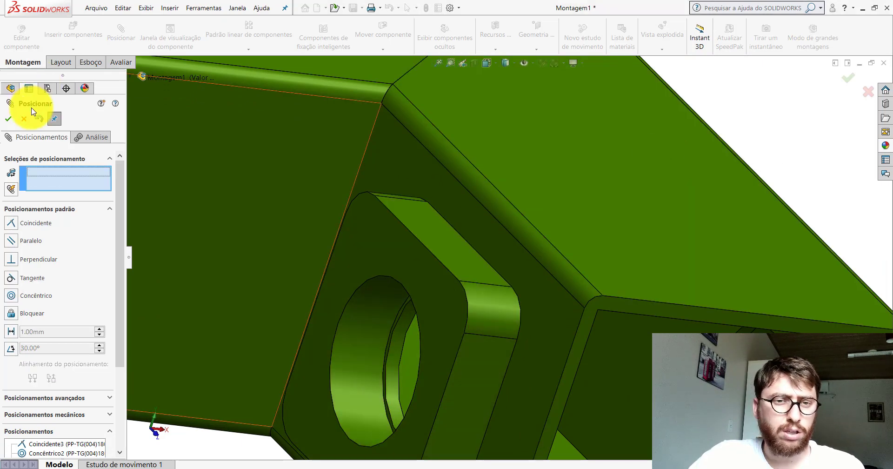
Close the Mate PropertyManager and orbit closer to the frame.
{"action": "left_click", "coordinate": [22, 117]}
{"action": "scroll", "coordinate": [465, 196], "scroll_direction": "down", "scroll_amount": 5}
{"action": "scroll", "coordinate": [465, 228], "scroll_direction": "down", "scroll_amount": 3}
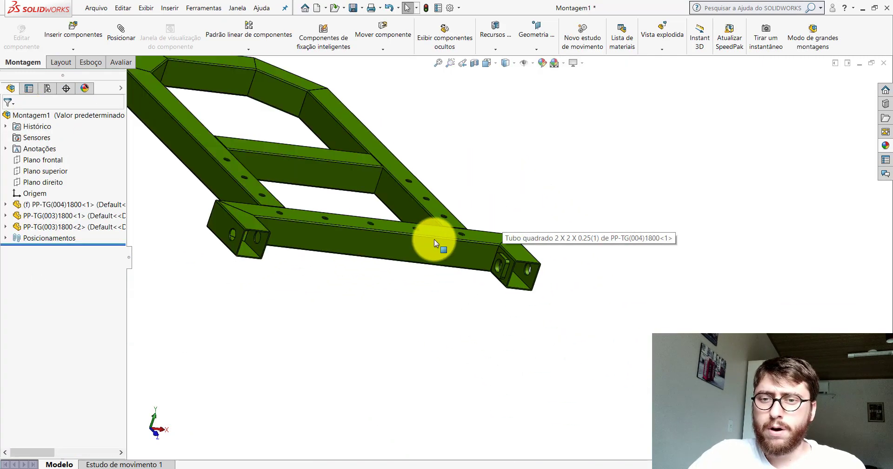
{"action": "scroll", "coordinate": [434, 244], "scroll_direction": "down", "scroll_amount": 2}
{"action": "scroll", "coordinate": [433, 247], "scroll_direction": "up", "scroll_amount": 5}
{"action": "mouse_move", "coordinate": [449, 220]}
{"action": "middle_mouse_down"}
{"action": "mouse_move", "coordinate": [379, 225]}
{"action": "mouse_move", "coordinate": [432, 160]}
{"action": "middle_mouse_up"}
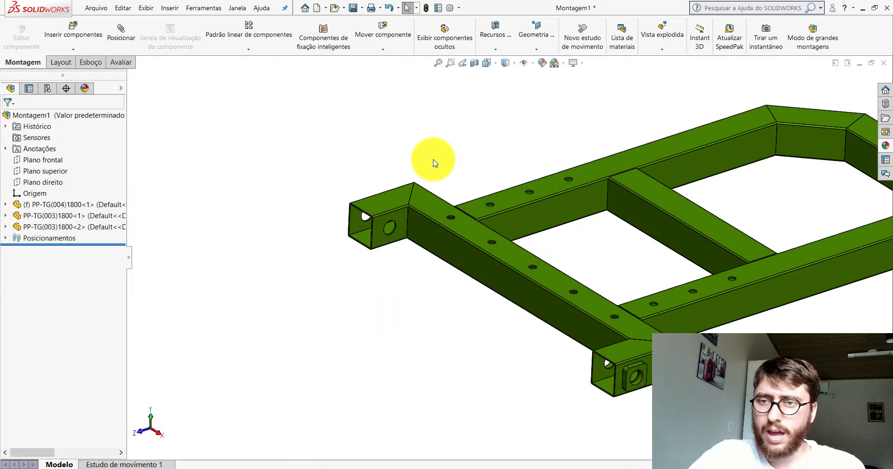
Show the reference planes and open the component pattern options list.
{"action": "left_click", "coordinate": [533, 65]}
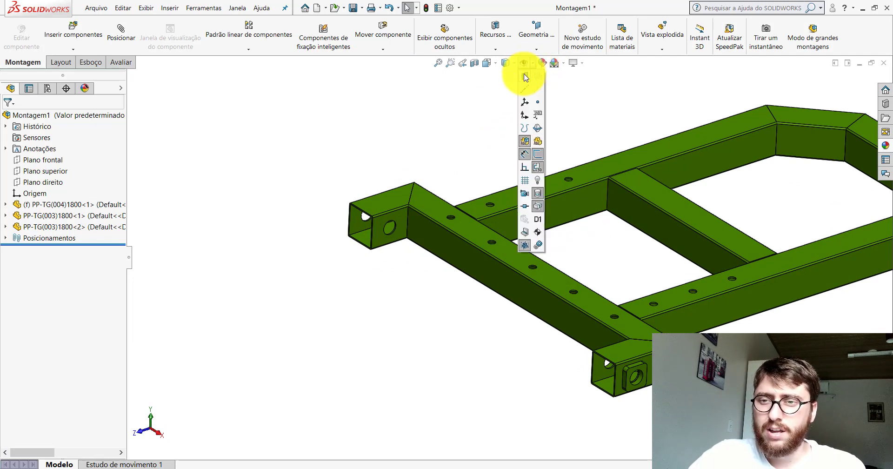
{"action": "left_click", "coordinate": [525, 78]}
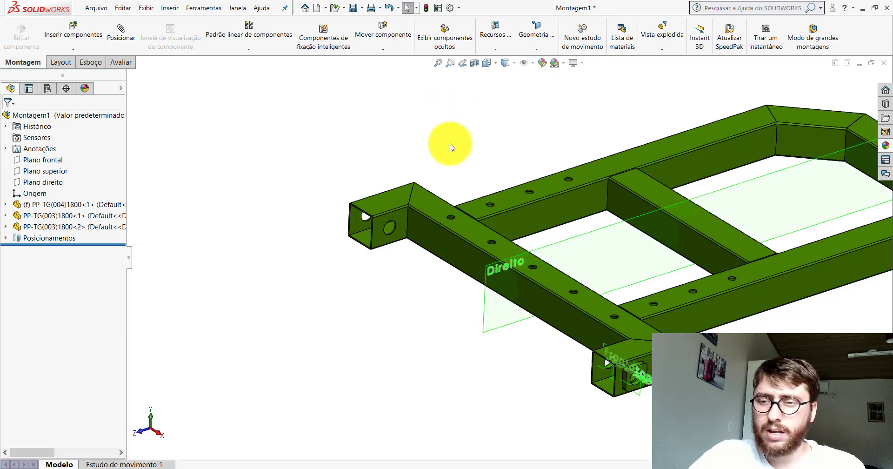
{"action": "middle_click_drag", "start_coordinate": [522, 220], "coordinate": [567, 188]}
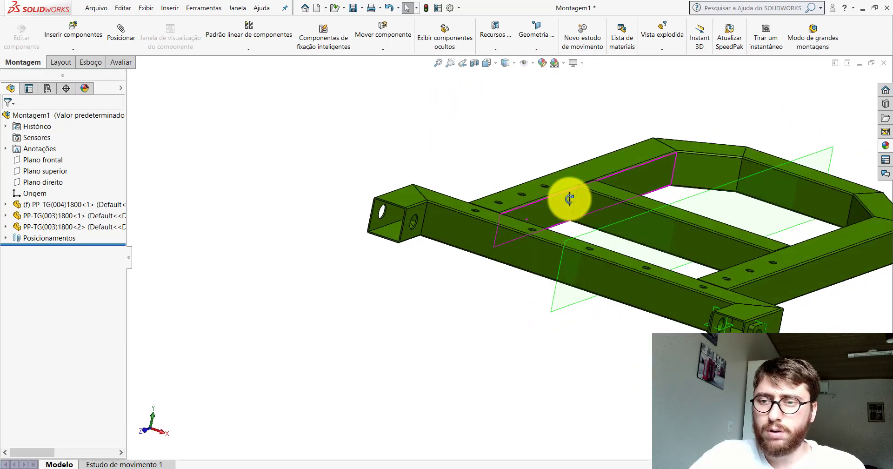
{"action": "scroll", "coordinate": [574, 200], "scroll_direction": "up", "scroll_amount": 2}
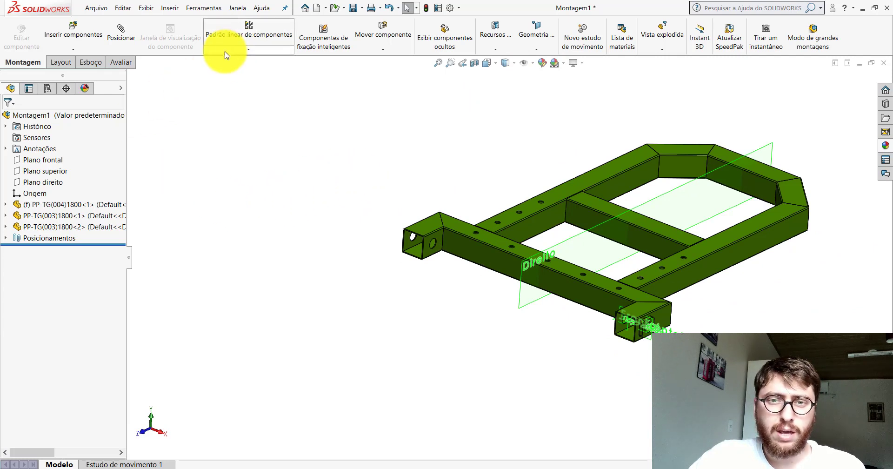
{"action": "left_click", "coordinate": [242, 52]}
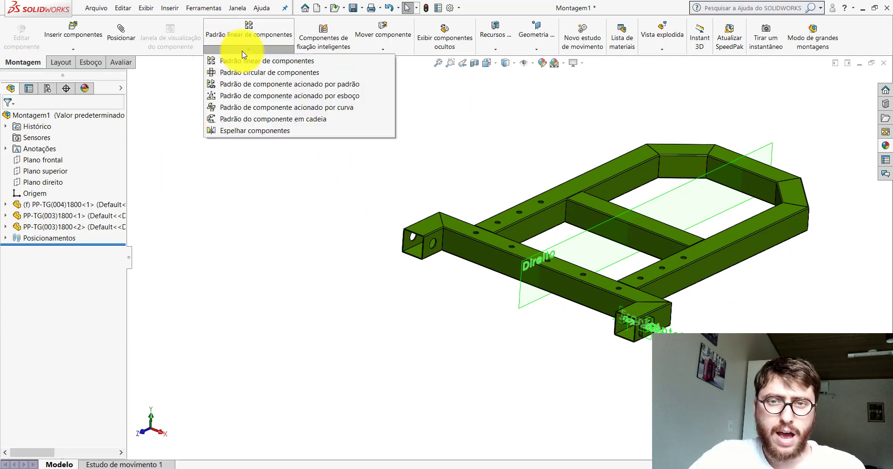
Start Mirror Components with the Direito plane as the mirror plane.
{"action": "left_click", "coordinate": [255, 131]}
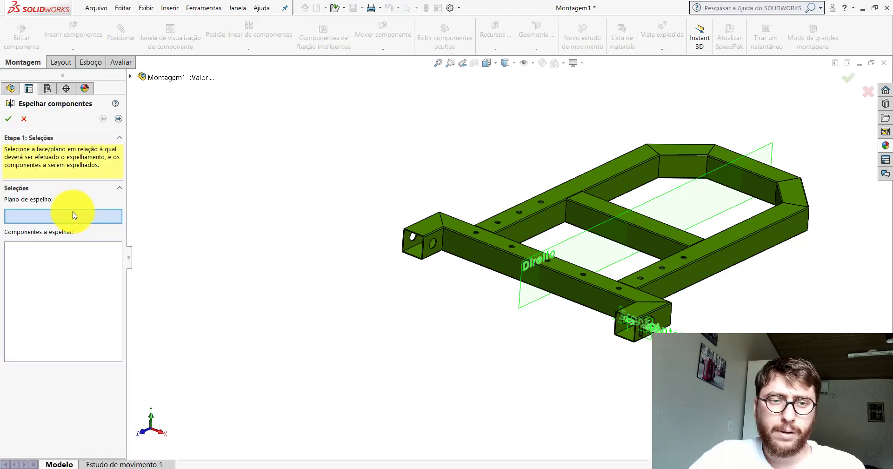
{"action": "left_click", "coordinate": [521, 296]}
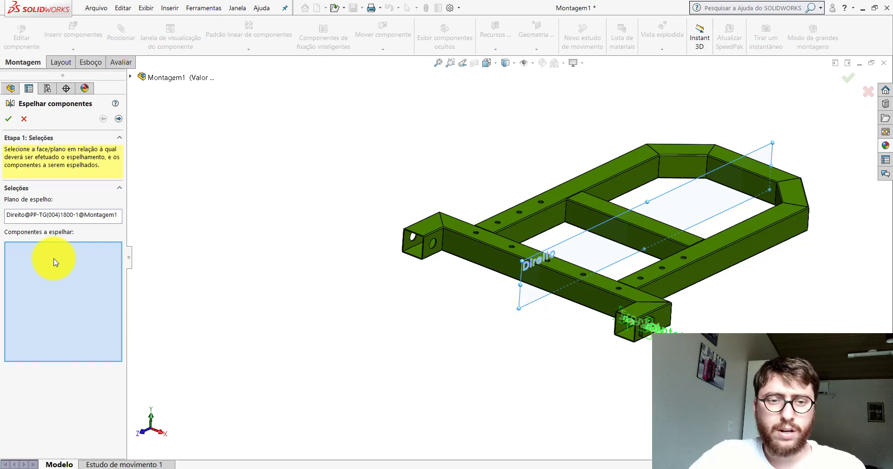
{"action": "scroll", "coordinate": [582, 298], "scroll_direction": "down", "scroll_amount": 3}
{"action": "scroll", "coordinate": [640, 320], "scroll_direction": "down", "scroll_amount": 3}
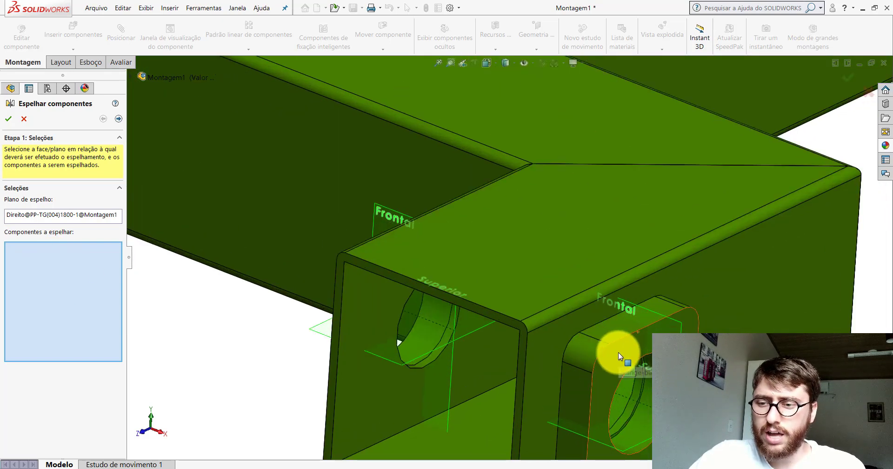
Select both PP-TG(003)1800 lugs as components to mirror and confirm.
{"action": "left_click", "coordinate": [619, 352]}
{"action": "scroll", "coordinate": [585, 292], "scroll_direction": "down", "scroll_amount": 2}
{"action": "scroll", "coordinate": [585, 292], "scroll_direction": "up", "scroll_amount": 3}
{"action": "middle_click_drag", "start_coordinate": [589, 239], "coordinate": [505, 278]}
{"action": "scroll", "coordinate": [505, 278], "scroll_direction": "down", "scroll_amount": 3}
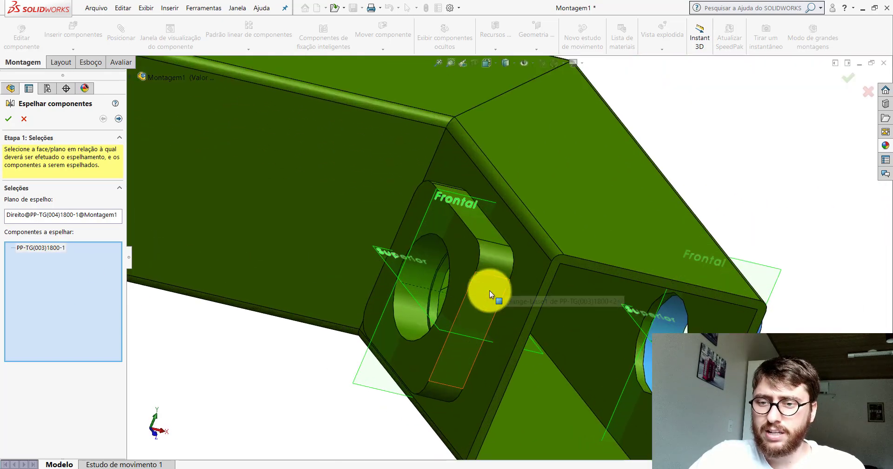
{"action": "scroll", "coordinate": [490, 290], "scroll_direction": "down", "scroll_amount": 2}
{"action": "left_click", "coordinate": [487, 254]}
{"action": "scroll", "coordinate": [487, 253], "scroll_direction": "up", "scroll_amount": 3}
{"action": "scroll", "coordinate": [409, 234], "scroll_direction": "up", "scroll_amount": 3}
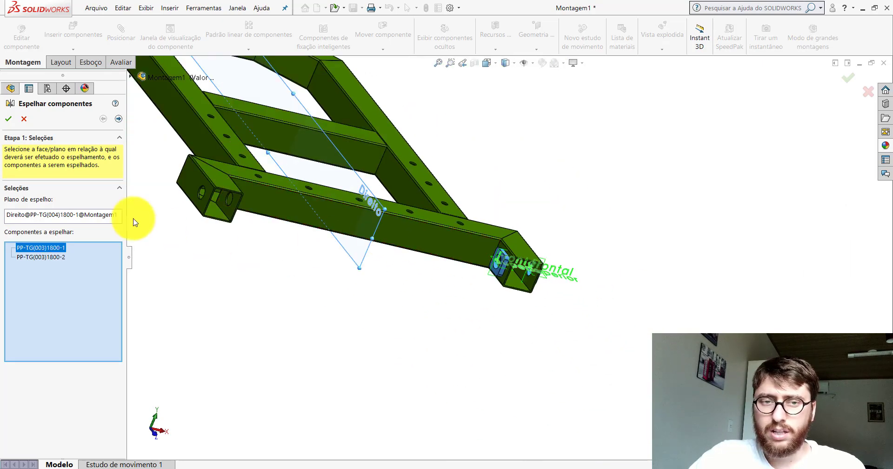
{"action": "left_click", "coordinate": [8, 119]}
{"action": "scroll", "coordinate": [326, 215], "scroll_direction": "down", "scroll_amount": 2}
{"action": "scroll", "coordinate": [289, 211], "scroll_direction": "down", "scroll_amount": 3}
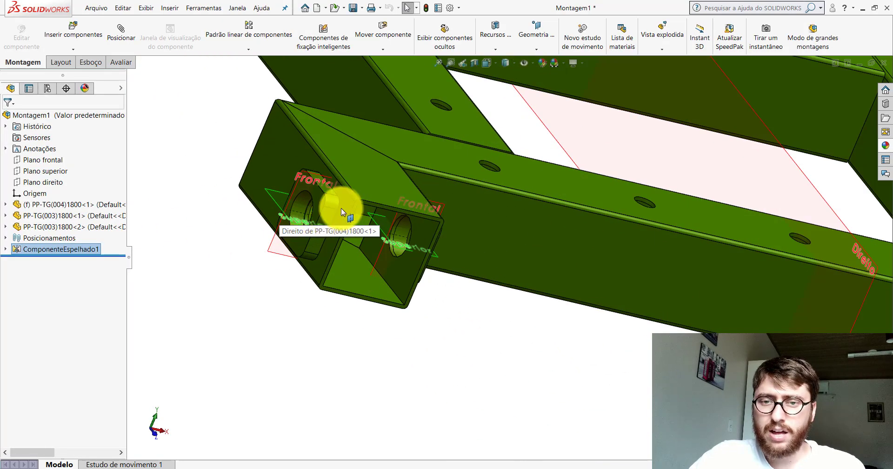
{"action": "left_click", "coordinate": [524, 67]}
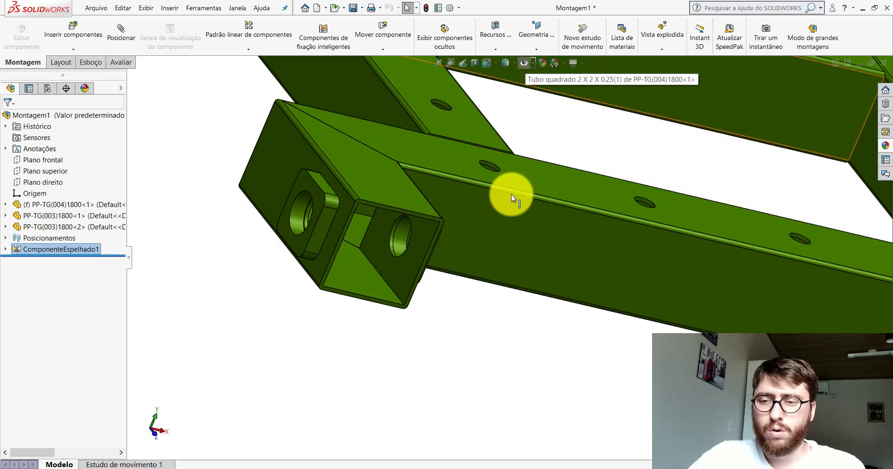
{"action": "left_click", "coordinate": [494, 64]}
{"action": "left_click", "coordinate": [539, 88]}
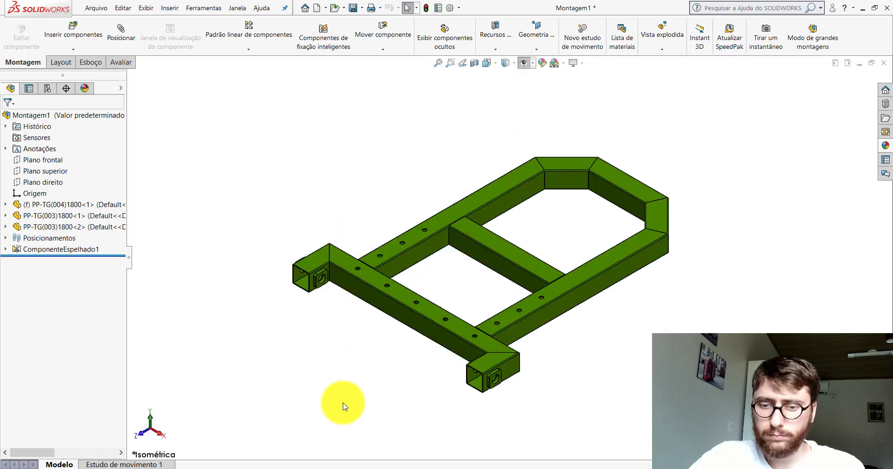
{"action": "left_click", "coordinate": [256, 435]}
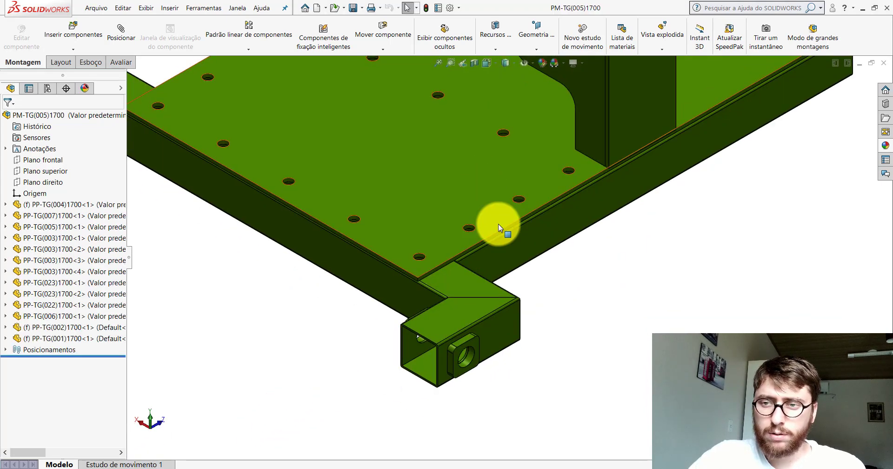
{"action": "scroll", "coordinate": [499, 225], "scroll_direction": "up", "scroll_amount": 5}
{"action": "scroll", "coordinate": [525, 223], "scroll_direction": "up", "scroll_amount": 3}
{"action": "scroll", "coordinate": [538, 183], "scroll_direction": "down", "scroll_amount": 3}
{"action": "left_click", "coordinate": [486, 278]}
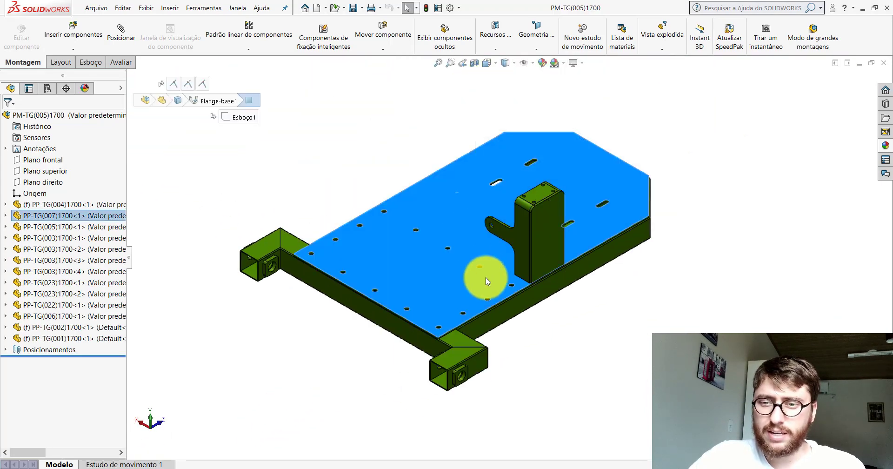
{"action": "mouse_move", "coordinate": [486, 277]}
{"action": "middle_mouse_down"}
{"action": "mouse_move", "coordinate": [485, 80]}
{"action": "mouse_move", "coordinate": [478, 174]}
{"action": "mouse_move", "coordinate": [707, 251]}
{"action": "middle_mouse_up"}
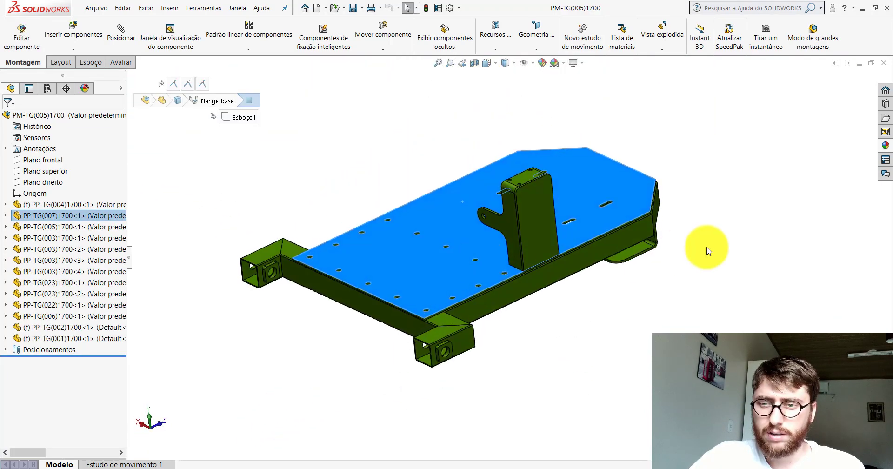
{"action": "left_click", "coordinate": [707, 251]}
{"action": "left_click", "coordinate": [363, 432]}
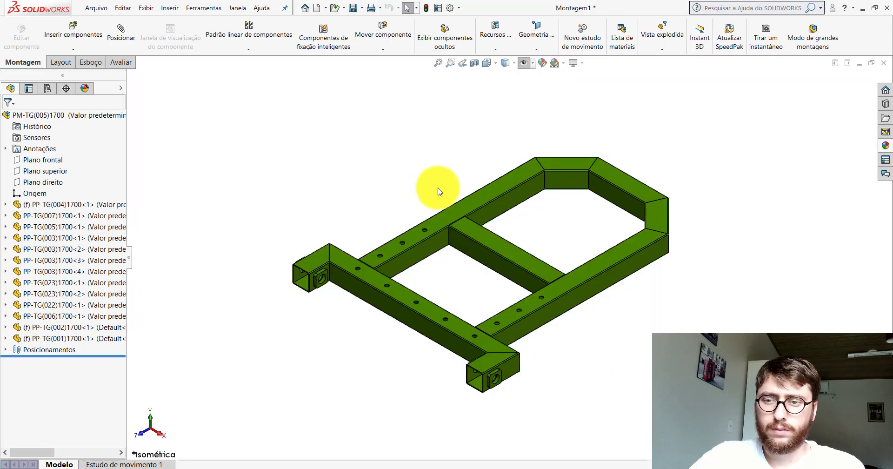
Insert plate part PP-TG(007)1800 and place it beside the frame.
{"action": "left_click", "coordinate": [74, 26]}
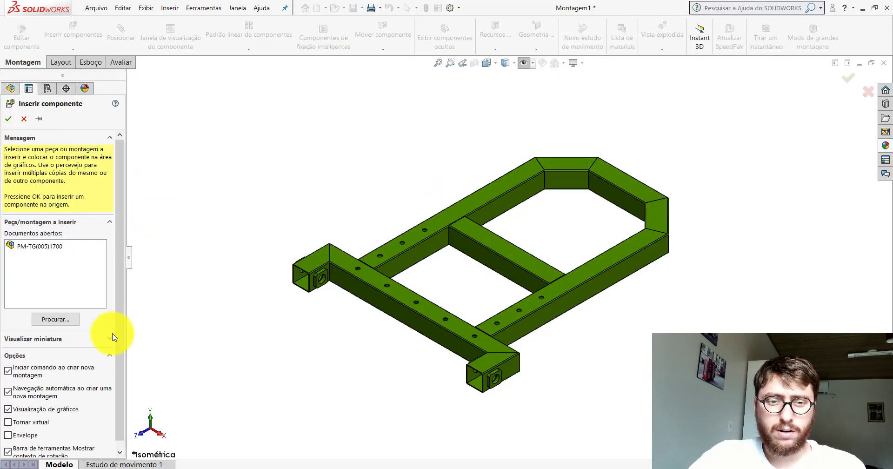
{"action": "left_click", "coordinate": [56, 321]}
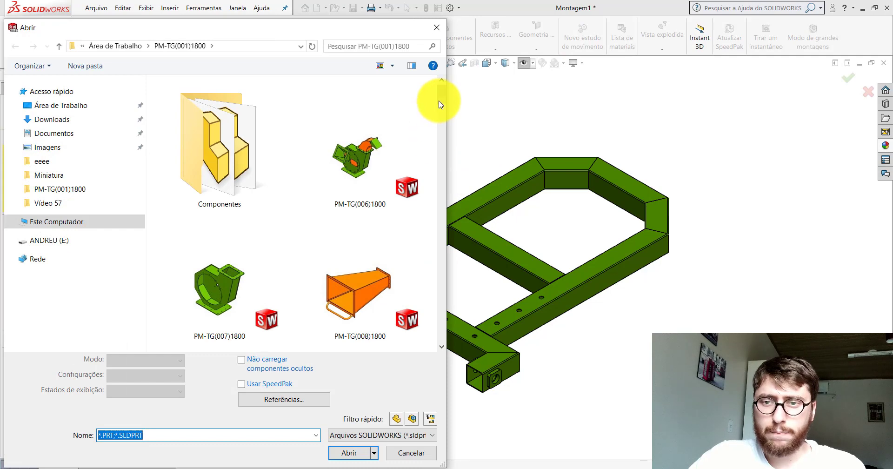
{"action": "left_click", "coordinate": [400, 418]}
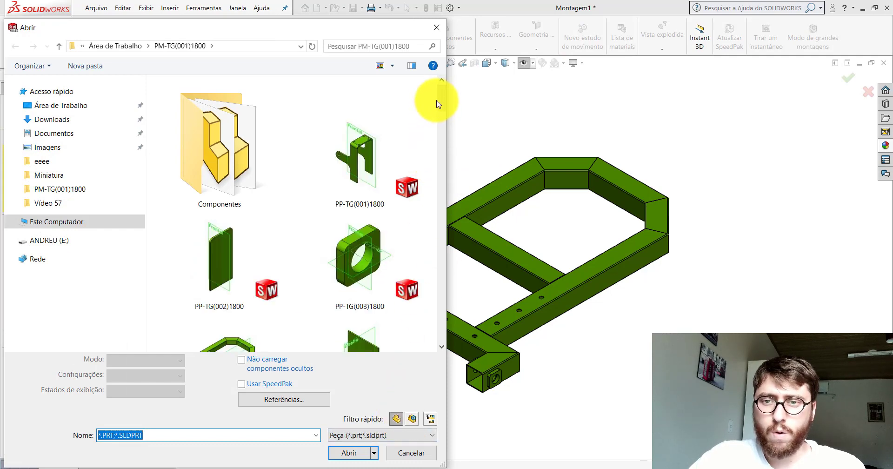
{"action": "left_click_drag", "start_coordinate": [439, 103], "coordinate": [441, 115]}
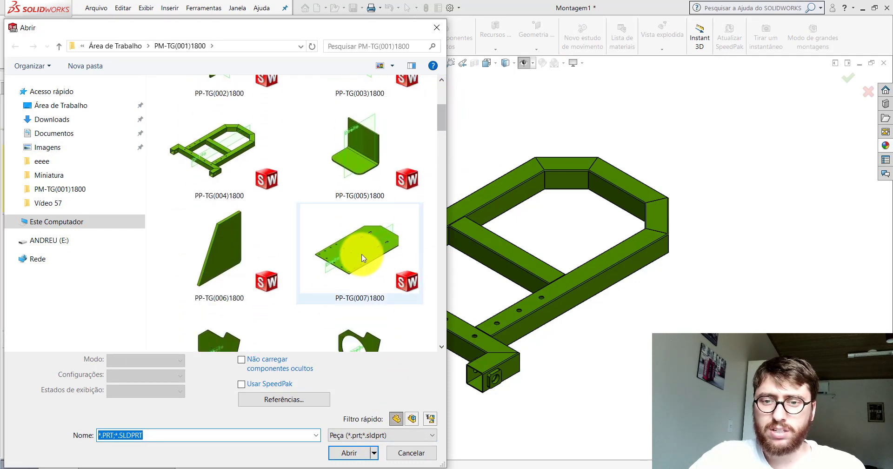
{"action": "double_click", "coordinate": [363, 258]}
{"action": "scroll", "coordinate": [550, 270], "scroll_direction": "up", "scroll_amount": 5}
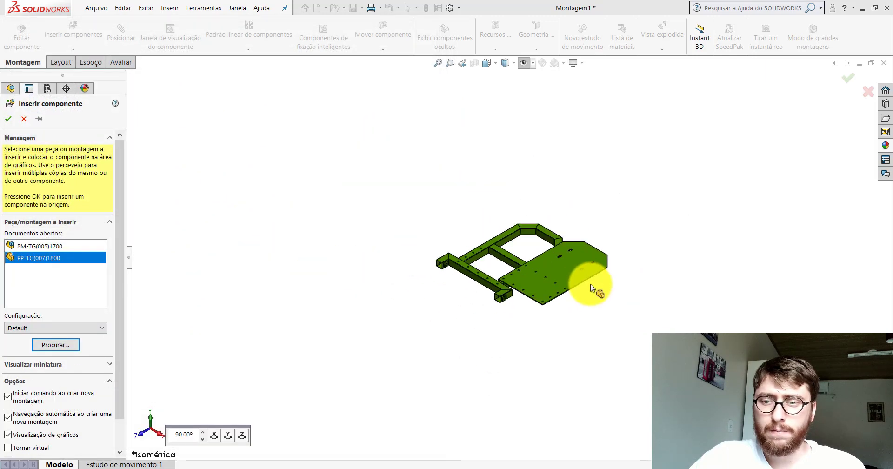
{"action": "scroll", "coordinate": [512, 282], "scroll_direction": "down", "scroll_amount": 3}
{"action": "scroll", "coordinate": [512, 282], "scroll_direction": "down", "scroll_amount": 1}
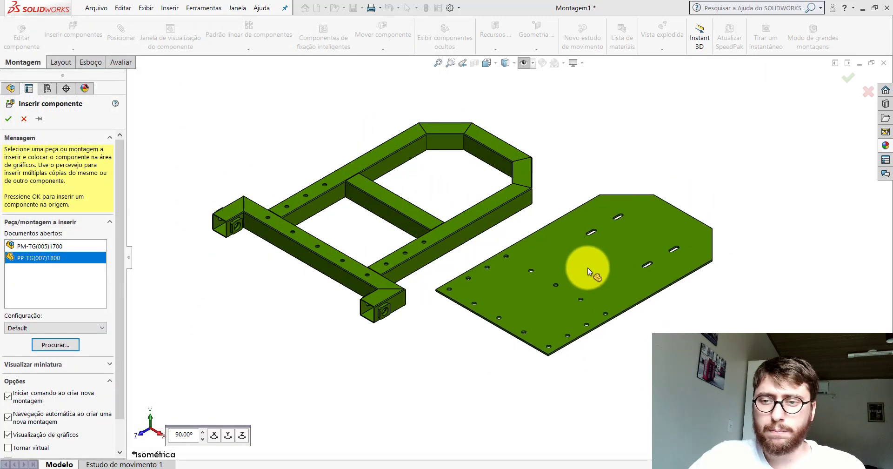
{"action": "left_click", "coordinate": [611, 224]}
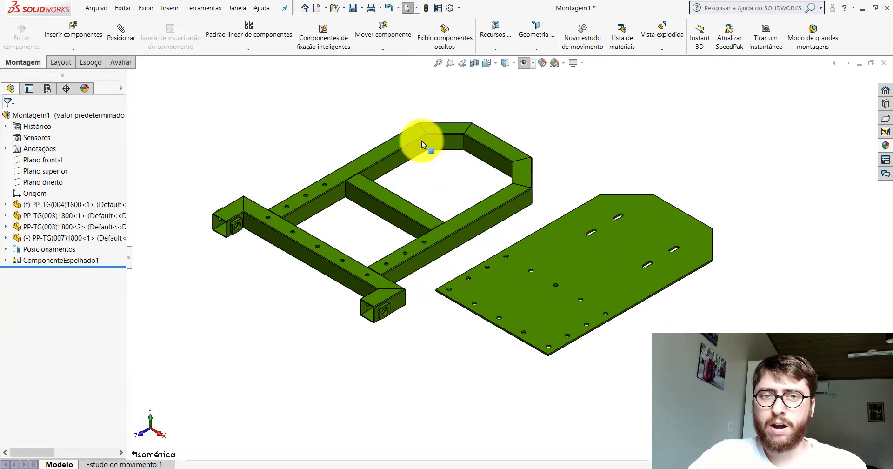
Mate the frame's long side face coincident with the plate face.
{"action": "left_click", "coordinate": [121, 29]}
{"action": "scroll", "coordinate": [487, 230], "scroll_direction": "down", "scroll_amount": 2}
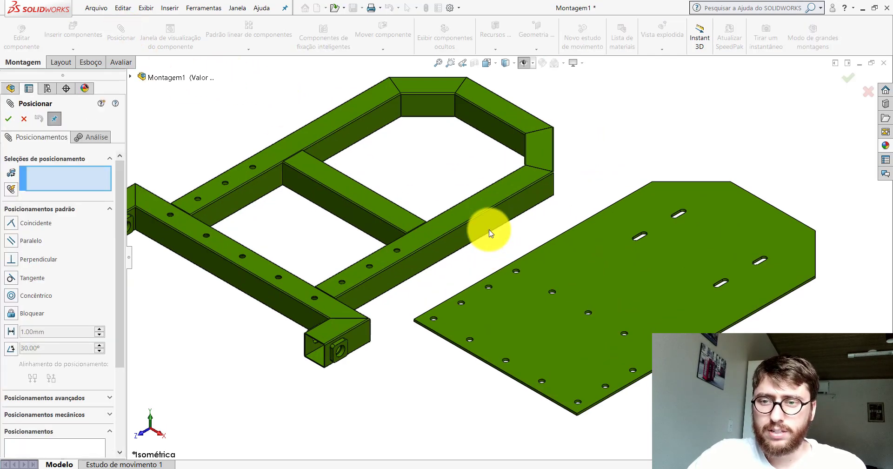
{"action": "scroll", "coordinate": [490, 233], "scroll_direction": "up", "scroll_amount": 2}
{"action": "left_click", "coordinate": [493, 191]}
{"action": "scroll", "coordinate": [493, 190], "scroll_direction": "up", "scroll_amount": 1}
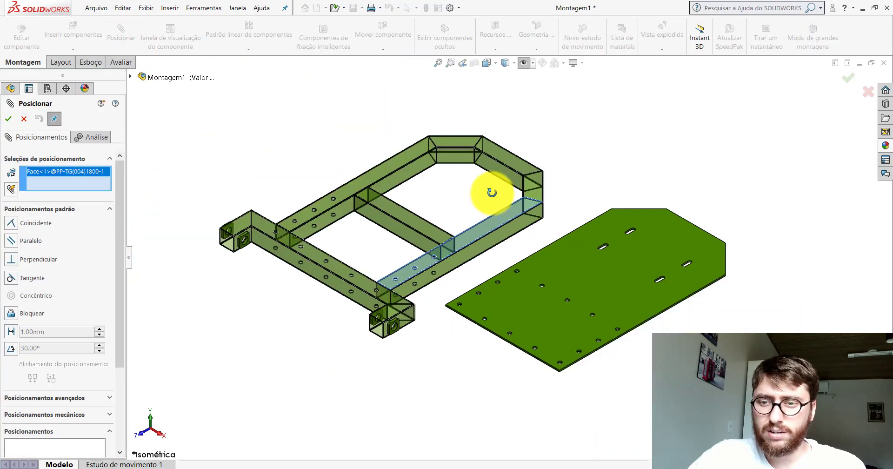
{"action": "middle_click_drag", "start_coordinate": [492, 192], "coordinate": [496, 70]}
{"action": "left_click", "coordinate": [567, 234]}
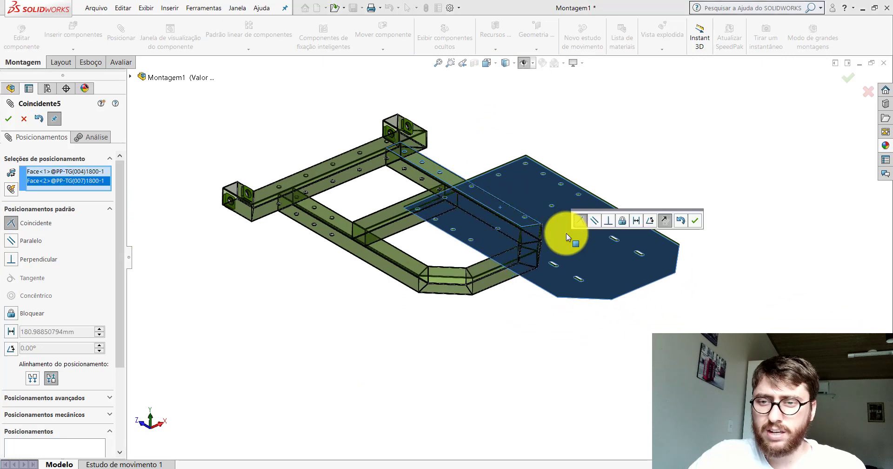
{"action": "left_click", "coordinate": [697, 222]}
Show reference planes and mate the frame and plate Direito planes coincident.
{"action": "scroll", "coordinate": [502, 244], "scroll_direction": "up", "scroll_amount": 3}
{"action": "middle_click_drag", "start_coordinate": [503, 244], "coordinate": [503, 359]}
{"action": "scroll", "coordinate": [456, 244], "scroll_direction": "down", "scroll_amount": 3}
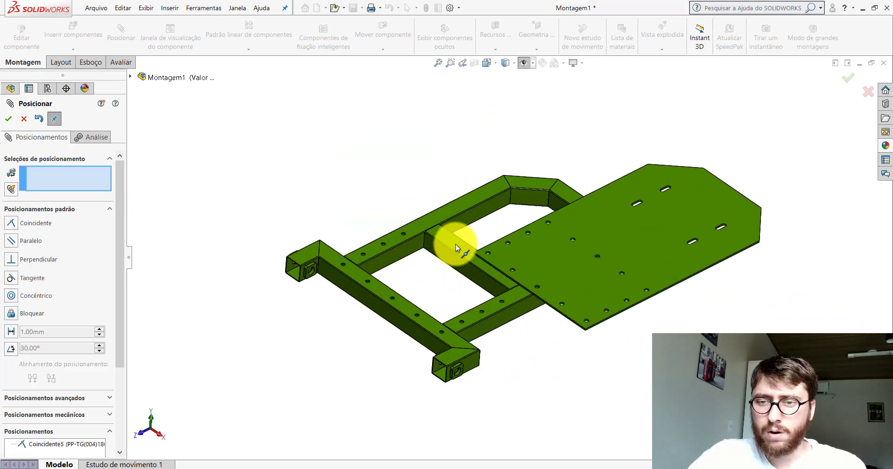
{"action": "scroll", "coordinate": [456, 244], "scroll_direction": "down", "scroll_amount": 2}
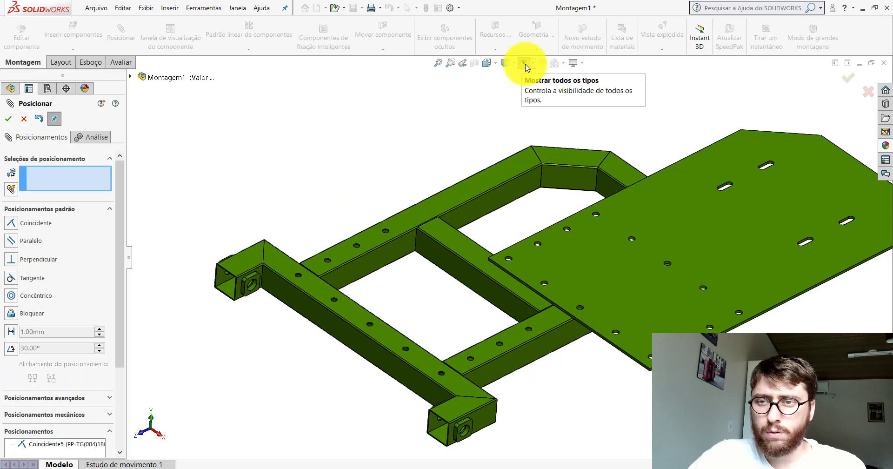
{"action": "left_click", "coordinate": [526, 65]}
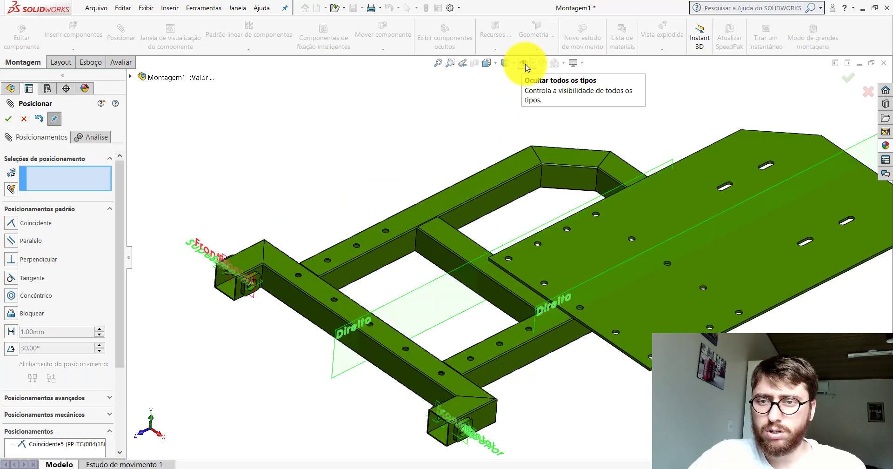
{"action": "left_click", "coordinate": [431, 283]}
{"action": "left_click", "coordinate": [541, 305]}
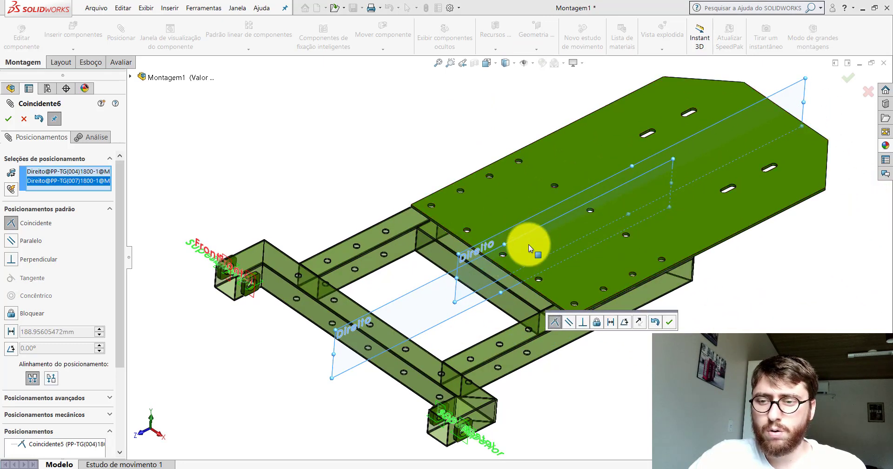
{"action": "left_click", "coordinate": [670, 328]}
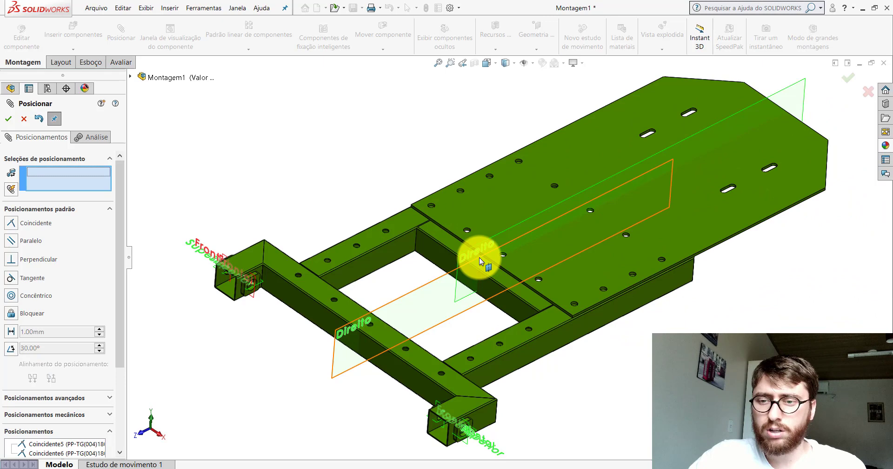
{"action": "left_click", "coordinate": [8, 118]}
{"action": "left_click", "coordinate": [279, 451]}
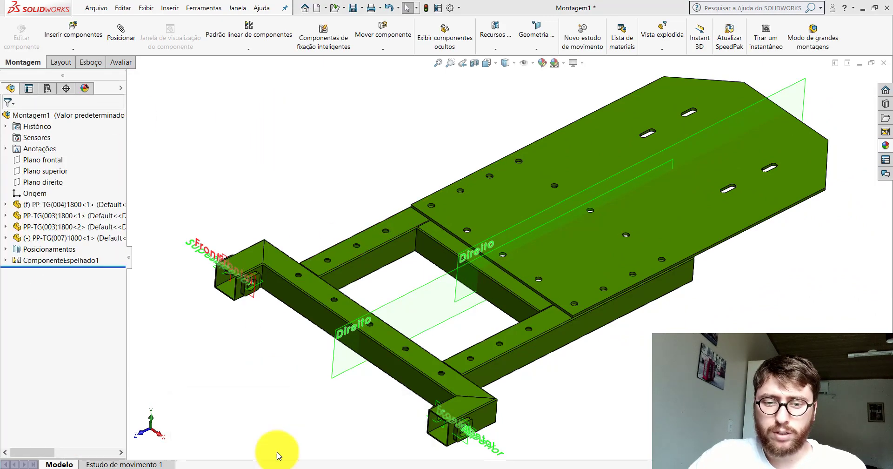
{"action": "left_click", "coordinate": [122, 62]}
{"action": "left_click", "coordinate": [186, 36]}
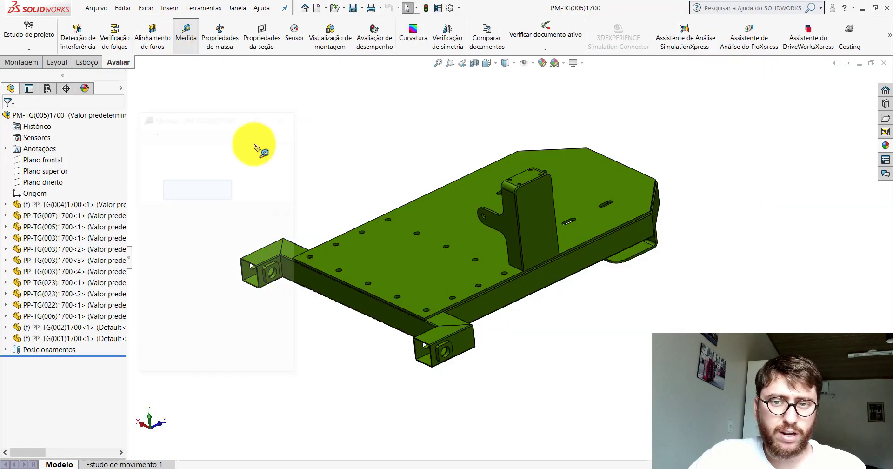
{"action": "scroll", "coordinate": [385, 291], "scroll_direction": "down", "scroll_amount": 5}
{"action": "scroll", "coordinate": [447, 293], "scroll_direction": "down", "scroll_amount": 3}
{"action": "scroll", "coordinate": [447, 297], "scroll_direction": "down", "scroll_amount": 1}
{"action": "left_click", "coordinate": [435, 295]}
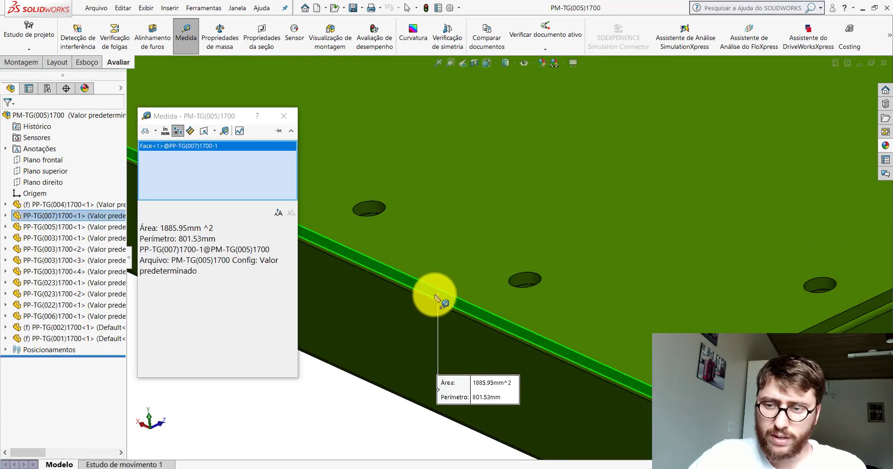
{"action": "mouse_move", "coordinate": [435, 295]}
{"action": "middle_mouse_down"}
{"action": "mouse_move", "coordinate": [399, 286]}
{"action": "mouse_move", "coordinate": [416, 288]}
{"action": "middle_mouse_up"}
{"action": "left_click", "coordinate": [398, 315]}
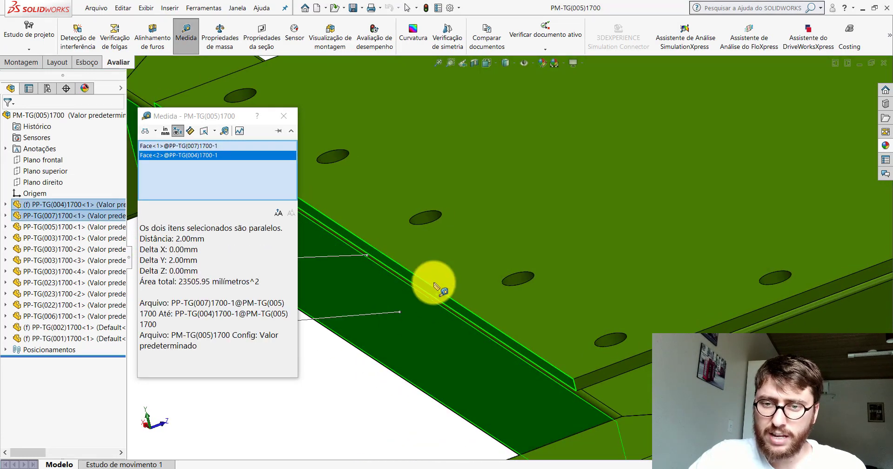
{"action": "scroll", "coordinate": [434, 279], "scroll_direction": "up", "scroll_amount": 3}
{"action": "scroll", "coordinate": [466, 267], "scroll_direction": "up", "scroll_amount": 3}
{"action": "scroll", "coordinate": [477, 259], "scroll_direction": "down", "scroll_amount": 1}
{"action": "scroll", "coordinate": [477, 259], "scroll_direction": "down", "scroll_amount": 2}
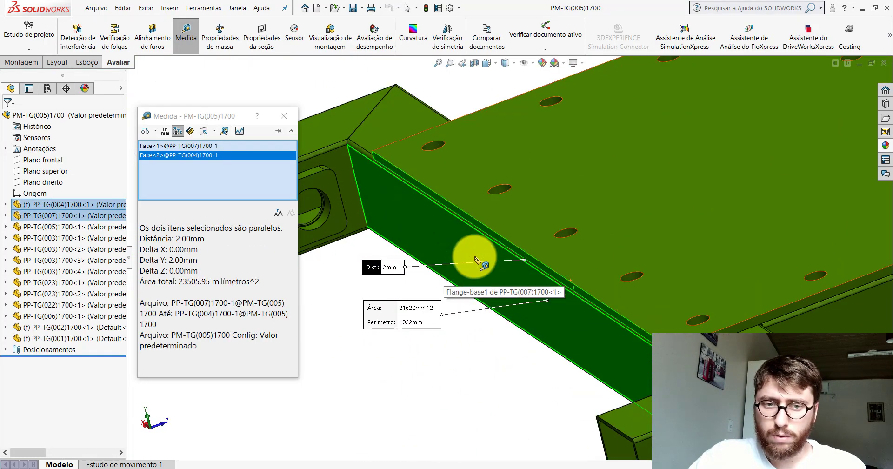
{"action": "scroll", "coordinate": [477, 259], "scroll_direction": "up", "scroll_amount": 1}
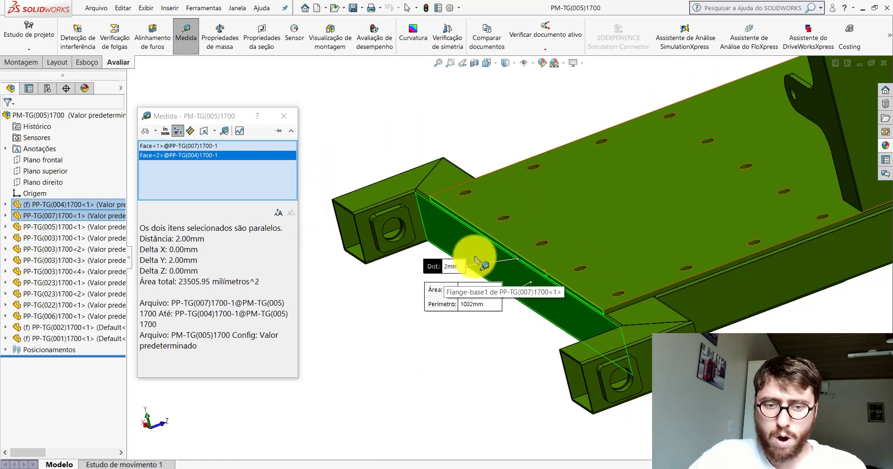
{"action": "left_click", "coordinate": [191, 281]}
{"action": "scroll", "coordinate": [535, 281], "scroll_direction": "down", "scroll_amount": 1}
{"action": "scroll", "coordinate": [535, 279], "scroll_direction": "up", "scroll_amount": 2}
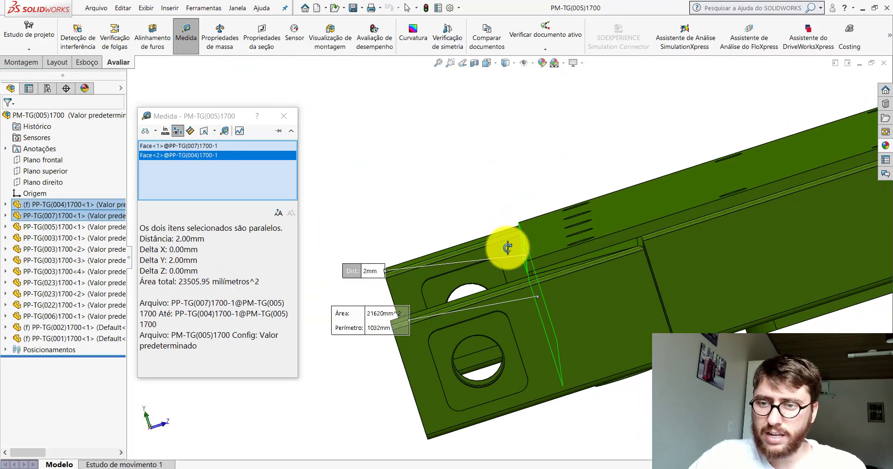
{"action": "scroll", "coordinate": [535, 280], "scroll_direction": "down", "scroll_amount": 2}
{"action": "scroll", "coordinate": [535, 278], "scroll_direction": "down", "scroll_amount": 2}
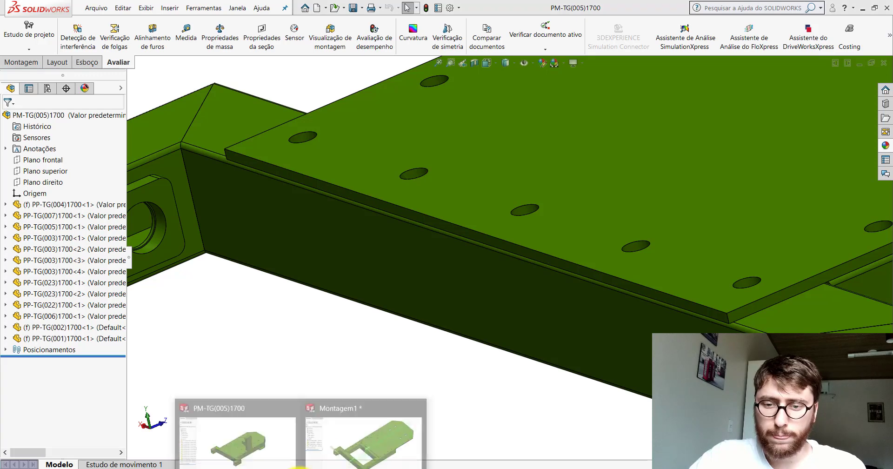
{"action": "left_click", "coordinate": [342, 438]}
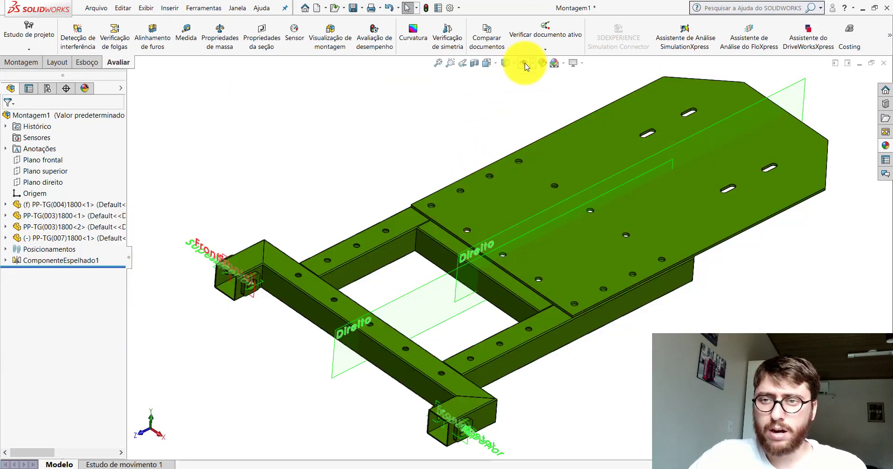
Hide the reference planes and mate the PP-TG(007)1800 plate face coincident to the frame tube face (Coincidente7).
{"action": "left_click", "coordinate": [525, 64]}
{"action": "left_click", "coordinate": [21, 62]}
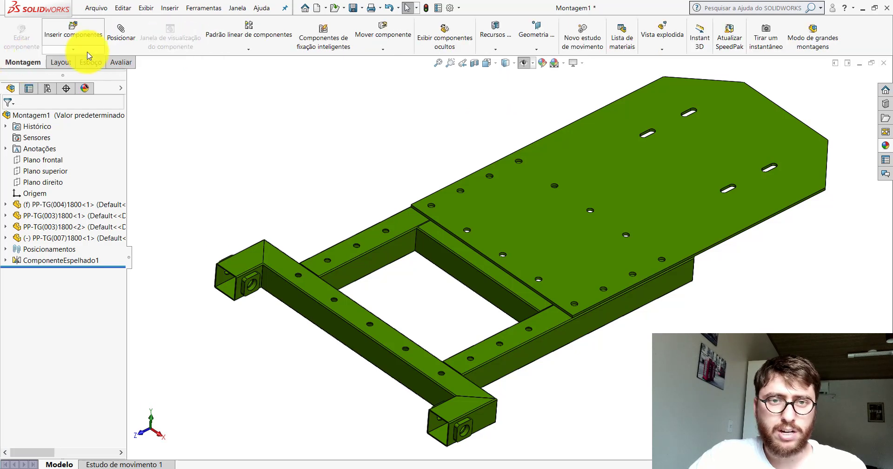
{"action": "left_click", "coordinate": [121, 31]}
{"action": "scroll", "coordinate": [485, 261], "scroll_direction": "down", "scroll_amount": 5}
{"action": "scroll", "coordinate": [488, 253], "scroll_direction": "down", "scroll_amount": 5}
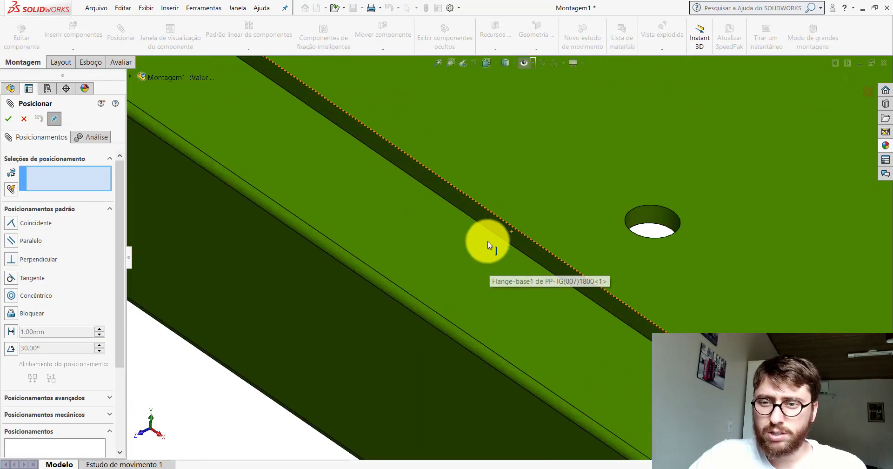
{"action": "left_click", "coordinate": [488, 241]}
{"action": "scroll", "coordinate": [480, 244], "scroll_direction": "up", "scroll_amount": 3}
{"action": "scroll", "coordinate": [465, 277], "scroll_direction": "up", "scroll_amount": 3}
{"action": "scroll", "coordinate": [447, 316], "scroll_direction": "up", "scroll_amount": 3}
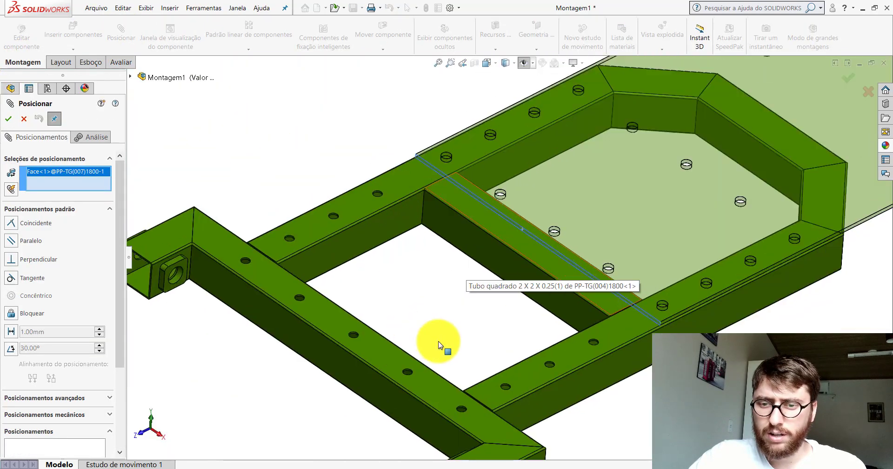
{"action": "left_click", "coordinate": [265, 326]}
{"action": "scroll", "coordinate": [212, 287], "scroll_direction": "down", "scroll_amount": 3}
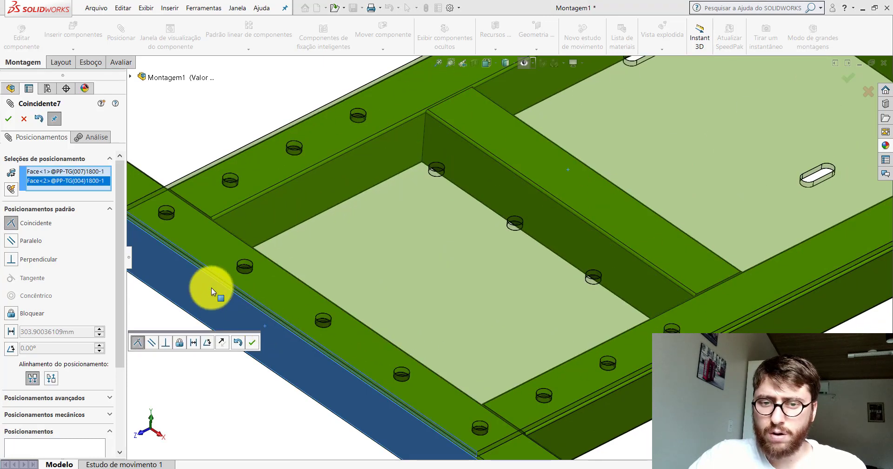
{"action": "left_click", "coordinate": [254, 343]}
{"action": "scroll", "coordinate": [389, 264], "scroll_direction": "up", "scroll_amount": 3}
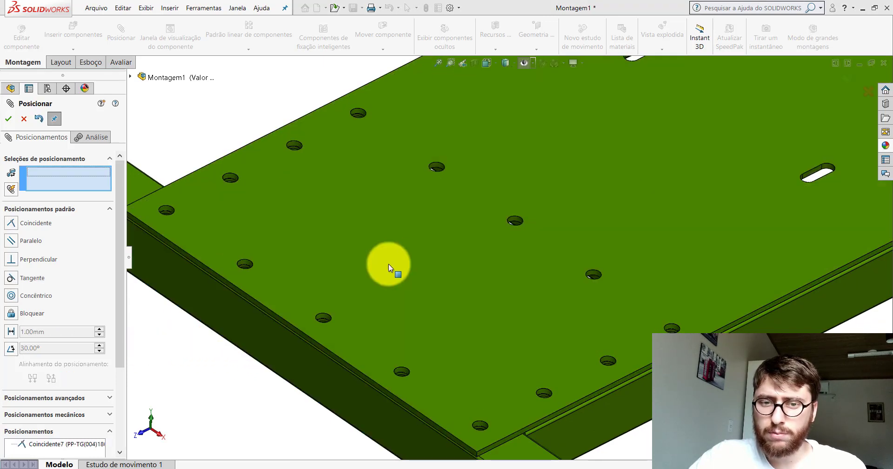
{"action": "scroll", "coordinate": [393, 260], "scroll_direction": "up", "scroll_amount": 3}
{"action": "key", "text": "Return"}
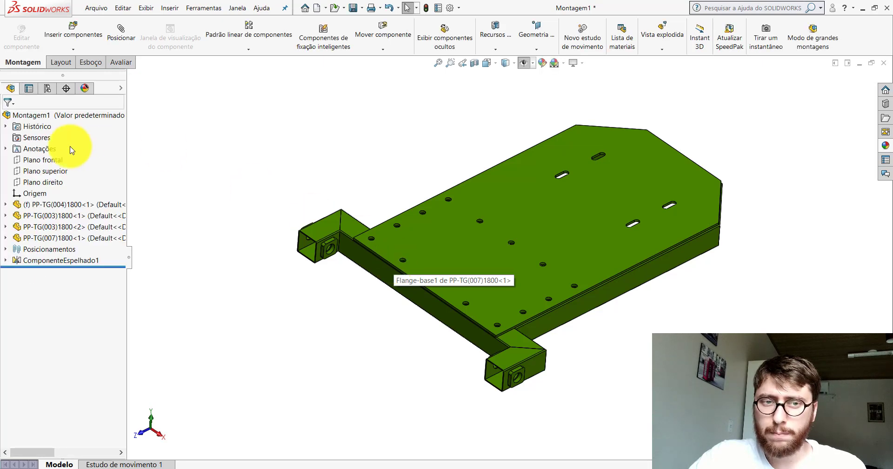
{"action": "scroll", "coordinate": [389, 240], "scroll_direction": "down", "scroll_amount": 2}
{"action": "scroll", "coordinate": [390, 241], "scroll_direction": "down", "scroll_amount": 5}
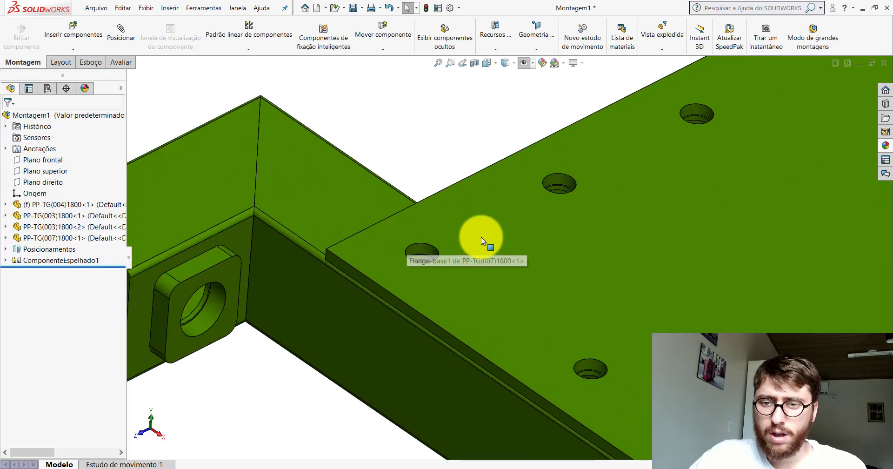
{"action": "mouse_move", "coordinate": [479, 239]}
{"action": "middle_mouse_down"}
{"action": "mouse_move", "coordinate": [488, 248]}
{"action": "mouse_move", "coordinate": [570, 236]}
{"action": "mouse_move", "coordinate": [580, 62]}
{"action": "mouse_move", "coordinate": [571, 197]}
{"action": "mouse_move", "coordinate": [542, 340]}
{"action": "middle_mouse_up"}
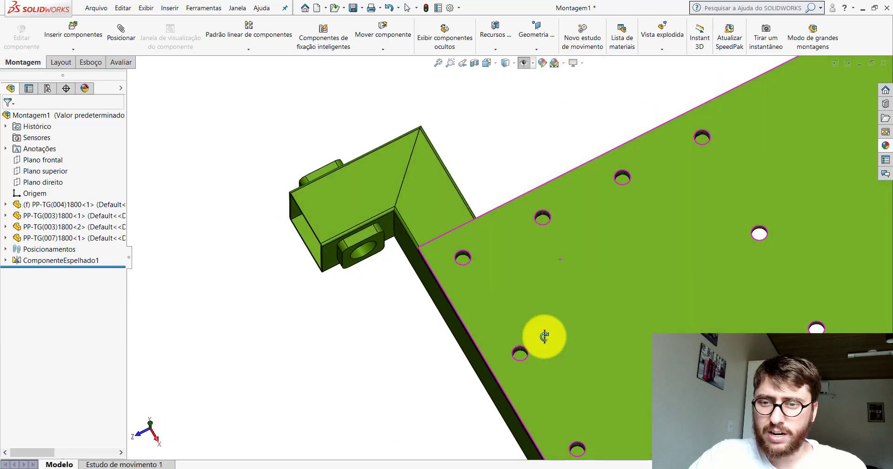
{"action": "scroll", "coordinate": [473, 259], "scroll_direction": "down", "scroll_amount": 2}
{"action": "scroll", "coordinate": [449, 236], "scroll_direction": "down", "scroll_amount": 3}
{"action": "scroll", "coordinate": [443, 245], "scroll_direction": "down", "scroll_amount": 3}
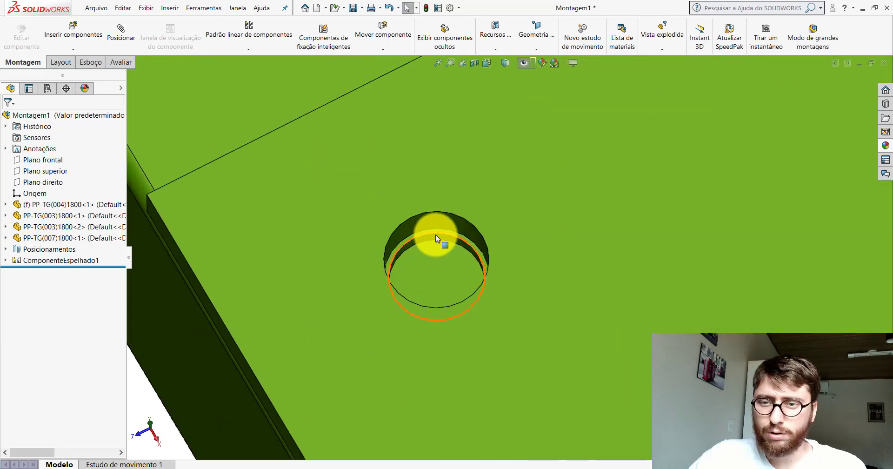
{"action": "scroll", "coordinate": [512, 228], "scroll_direction": "up", "scroll_amount": 3}
{"action": "scroll", "coordinate": [605, 214], "scroll_direction": "up", "scroll_amount": 2}
{"action": "scroll", "coordinate": [619, 191], "scroll_direction": "down", "scroll_amount": 1}
{"action": "scroll", "coordinate": [619, 190], "scroll_direction": "down", "scroll_amount": 3}
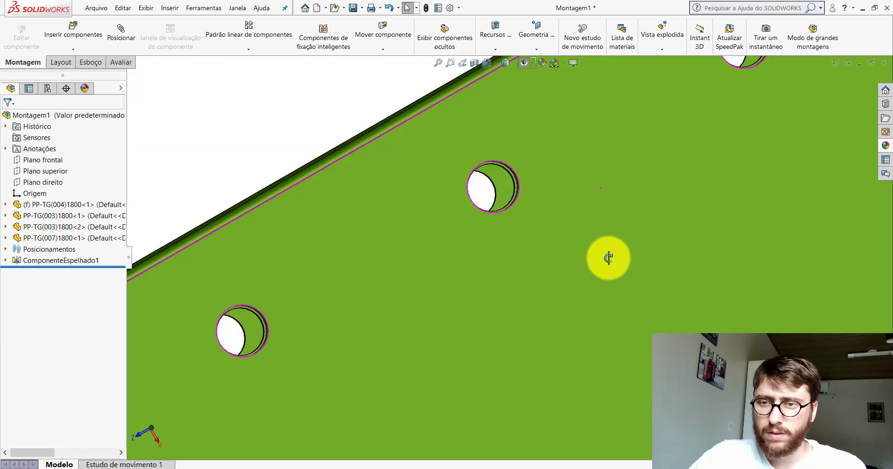
{"action": "scroll", "coordinate": [493, 198], "scroll_direction": "up", "scroll_amount": 5}
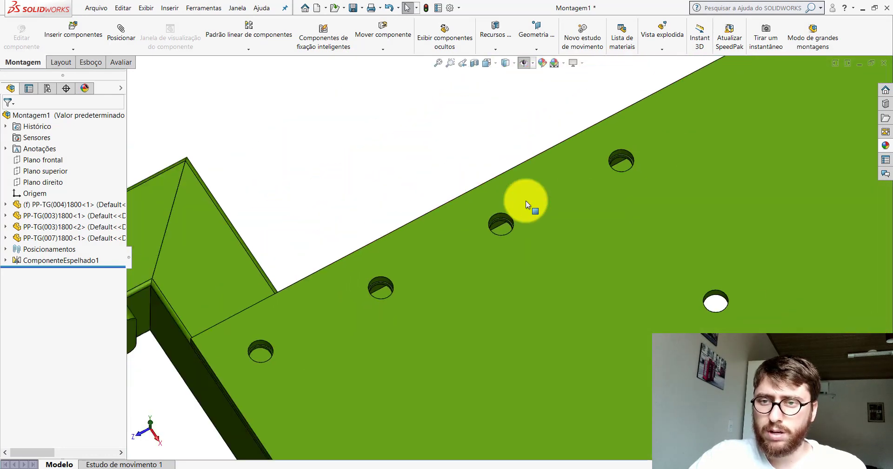
{"action": "left_click", "coordinate": [487, 62]}
{"action": "left_click", "coordinate": [538, 91]}
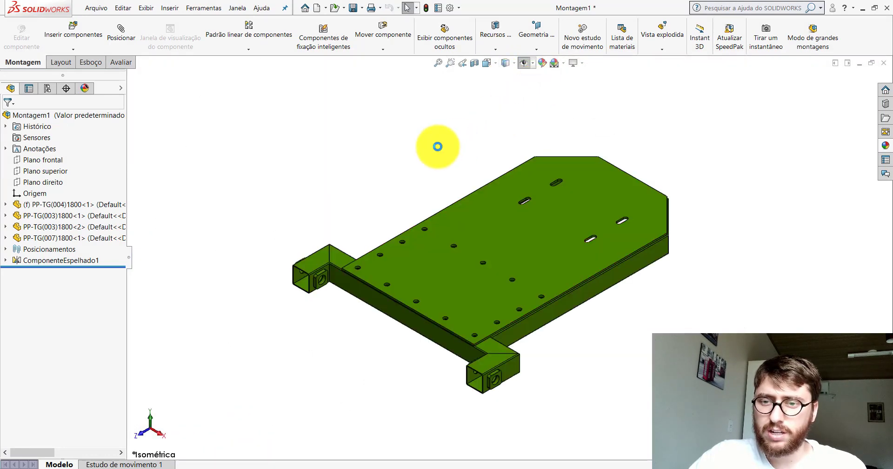
{"action": "scroll", "coordinate": [515, 325], "scroll_direction": "down", "scroll_amount": 1}
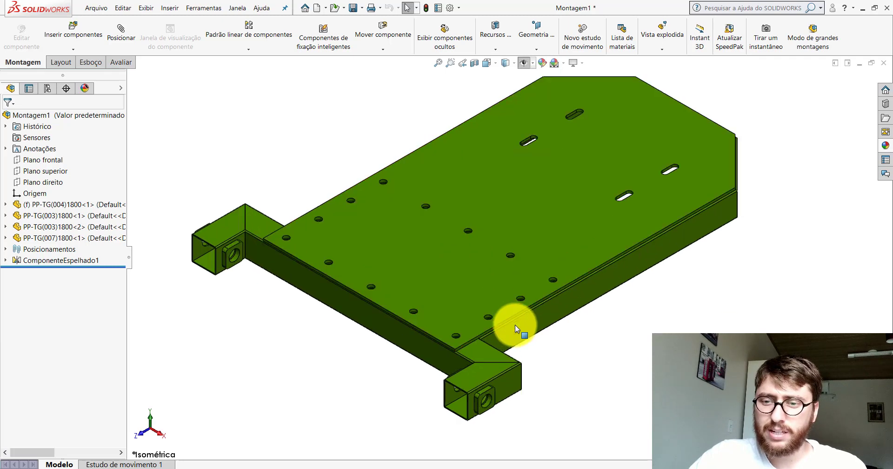
{"action": "scroll", "coordinate": [515, 325], "scroll_direction": "down", "scroll_amount": 2}
{"action": "scroll", "coordinate": [682, 199], "scroll_direction": "up", "scroll_amount": 3}
{"action": "scroll", "coordinate": [441, 343], "scroll_direction": "down", "scroll_amount": 3}
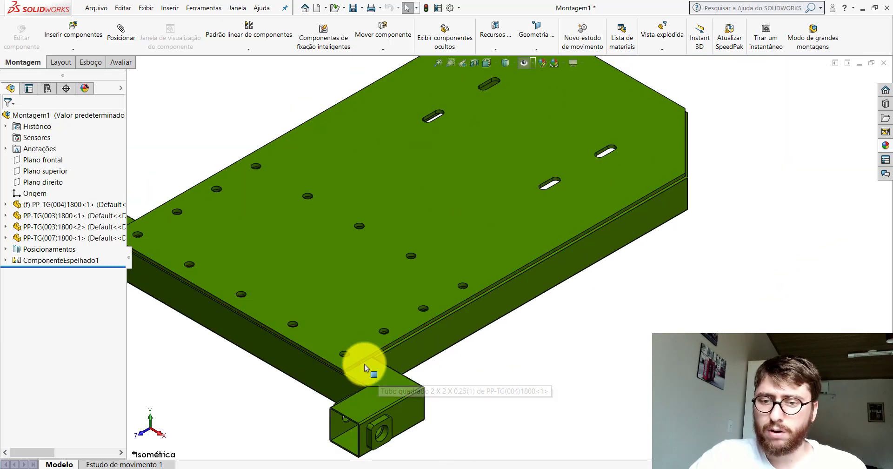
{"action": "scroll", "coordinate": [678, 200], "scroll_direction": "up", "scroll_amount": 3}
{"action": "scroll", "coordinate": [410, 337], "scroll_direction": "down", "scroll_amount": 4}
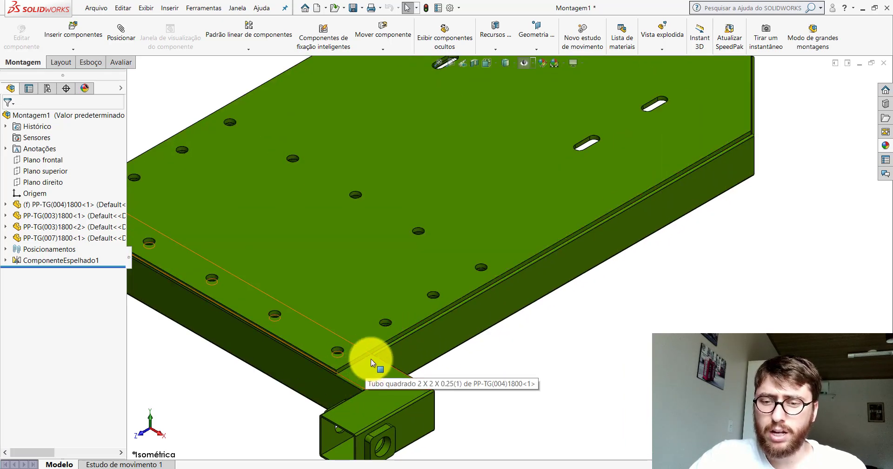
{"action": "mouse_move", "coordinate": [566, 238]}
{"action": "middle_mouse_down"}
{"action": "mouse_move", "coordinate": [477, 181]}
{"action": "mouse_move", "coordinate": [475, 219]}
{"action": "middle_mouse_up"}
{"action": "scroll", "coordinate": [556, 233], "scroll_direction": "down", "scroll_amount": 3}
{"action": "scroll", "coordinate": [581, 201], "scroll_direction": "up", "scroll_amount": 4}
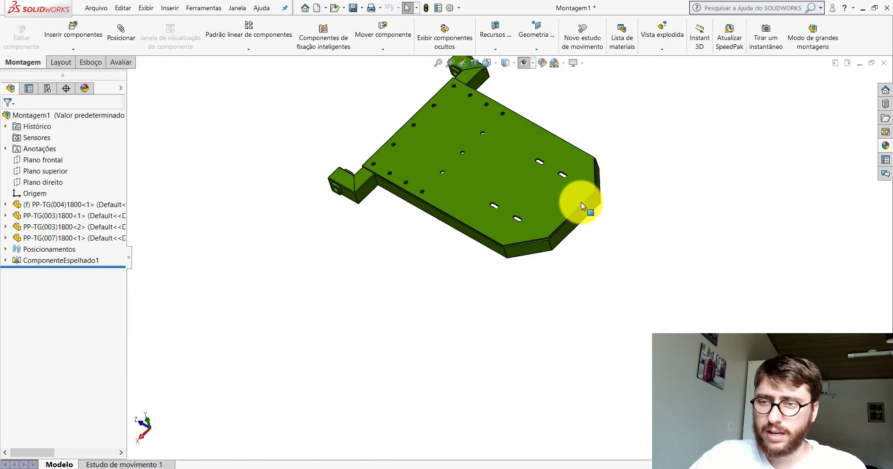
{"action": "scroll", "coordinate": [499, 287], "scroll_direction": "down", "scroll_amount": 5}
{"action": "scroll", "coordinate": [498, 287], "scroll_direction": "up", "scroll_amount": 2}
{"action": "middle_click_drag", "start_coordinate": [510, 249], "coordinate": [498, 144]}
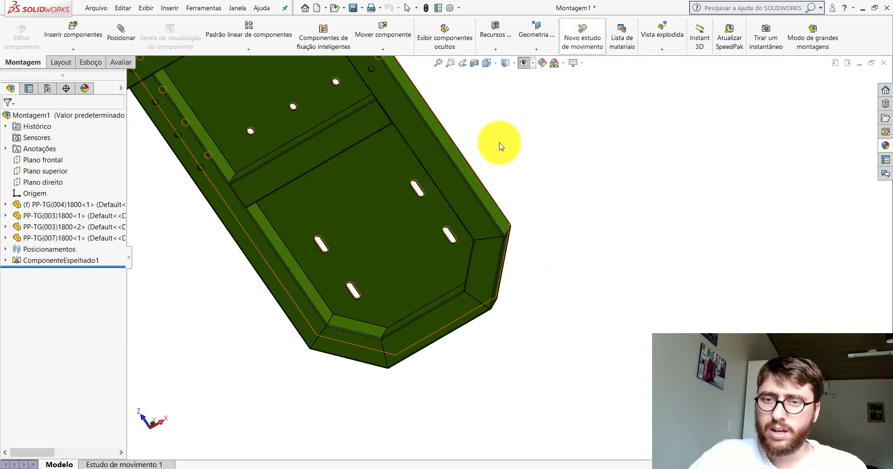
{"action": "scroll", "coordinate": [407, 169], "scroll_direction": "up", "scroll_amount": 2}
{"action": "scroll", "coordinate": [406, 169], "scroll_direction": "down", "scroll_amount": 4}
{"action": "mouse_move", "coordinate": [409, 224]}
{"action": "middle_mouse_down"}
{"action": "mouse_move", "coordinate": [385, 159]}
{"action": "mouse_move", "coordinate": [297, 171]}
{"action": "middle_mouse_up"}
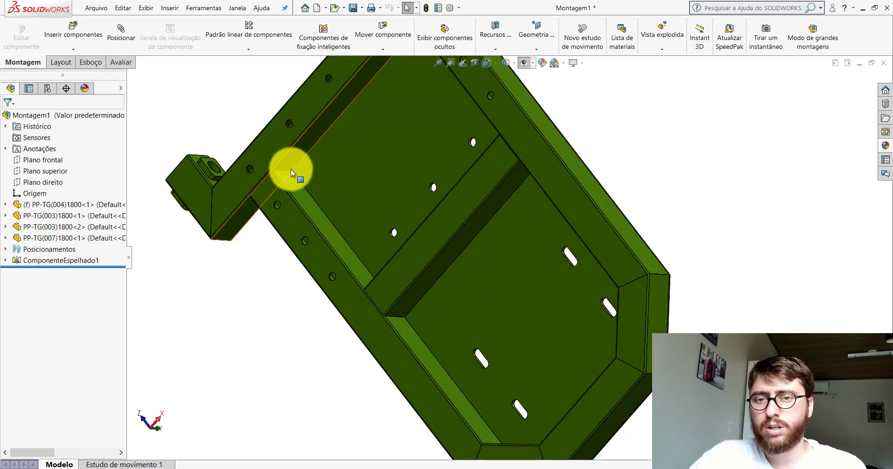
{"action": "mouse_move", "coordinate": [379, 175]}
{"action": "middle_mouse_down"}
{"action": "mouse_move", "coordinate": [398, 256]}
{"action": "mouse_move", "coordinate": [333, 191]}
{"action": "middle_mouse_up"}
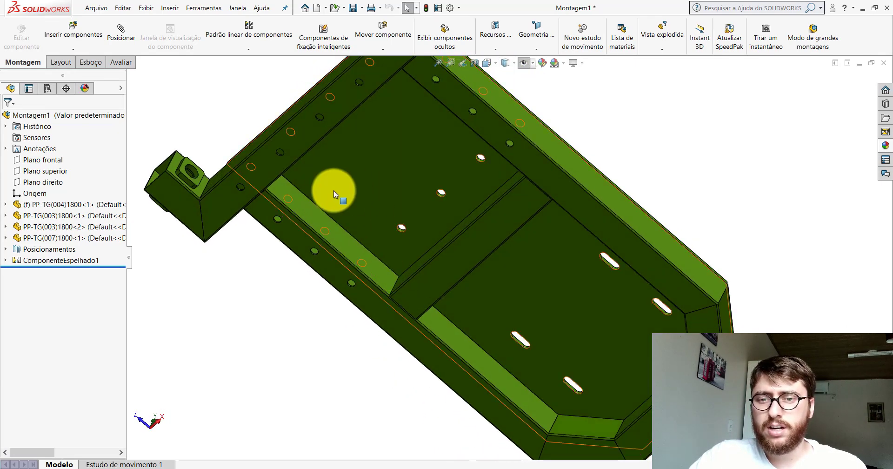
{"action": "scroll", "coordinate": [478, 285], "scroll_direction": "down", "scroll_amount": 3}
{"action": "scroll", "coordinate": [404, 247], "scroll_direction": "down", "scroll_amount": 2}
{"action": "scroll", "coordinate": [418, 244], "scroll_direction": "down", "scroll_amount": 1}
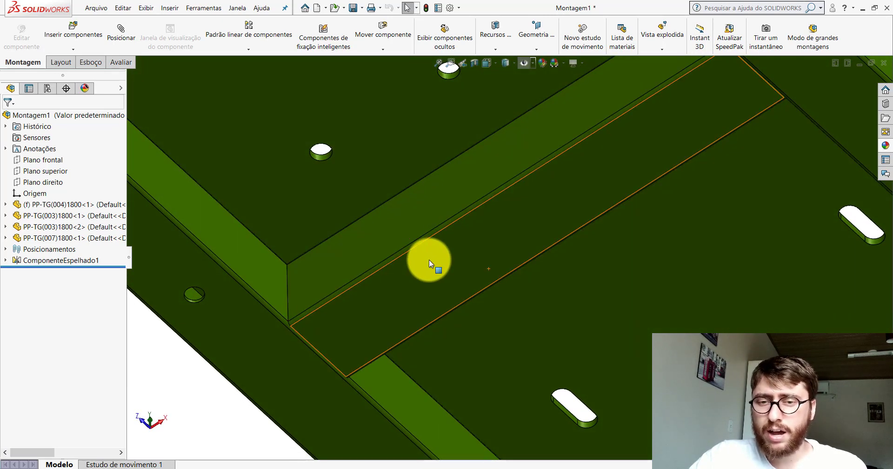
{"action": "scroll", "coordinate": [429, 260], "scroll_direction": "up", "scroll_amount": 3}
{"action": "scroll", "coordinate": [446, 247], "scroll_direction": "up", "scroll_amount": 3}
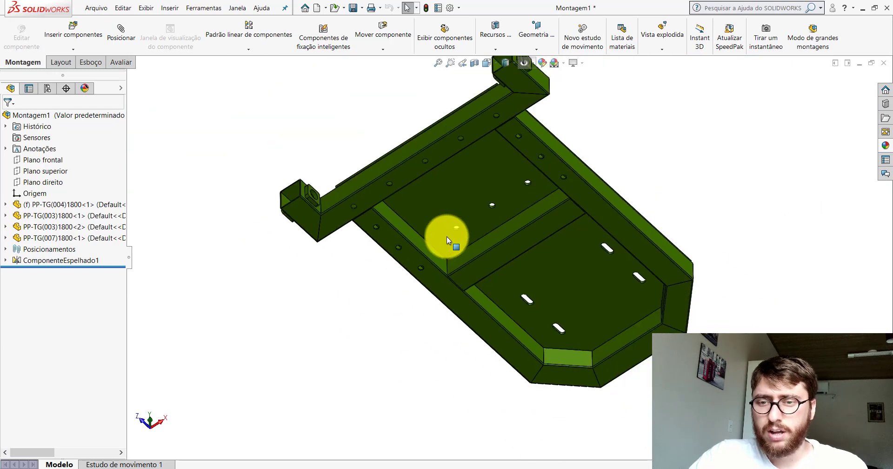
{"action": "scroll", "coordinate": [447, 236], "scroll_direction": "down", "scroll_amount": 3}
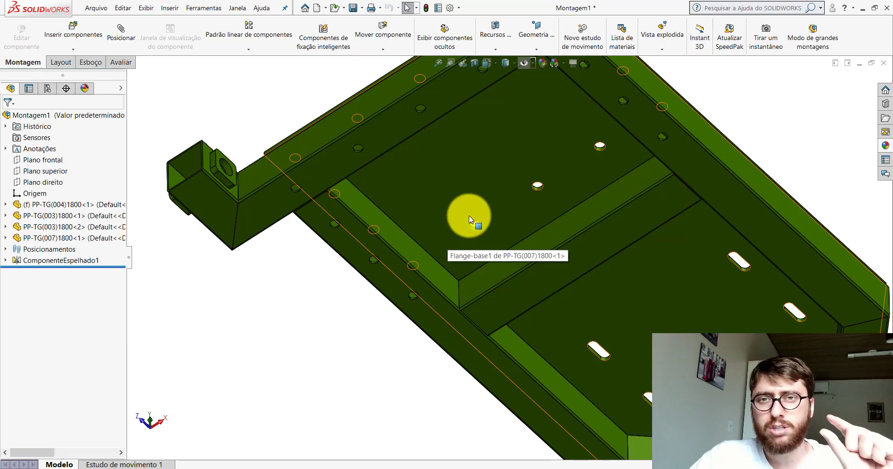
{"action": "key", "text": "f"}
{"action": "scroll", "coordinate": [467, 247], "scroll_direction": "down", "scroll_amount": 5}
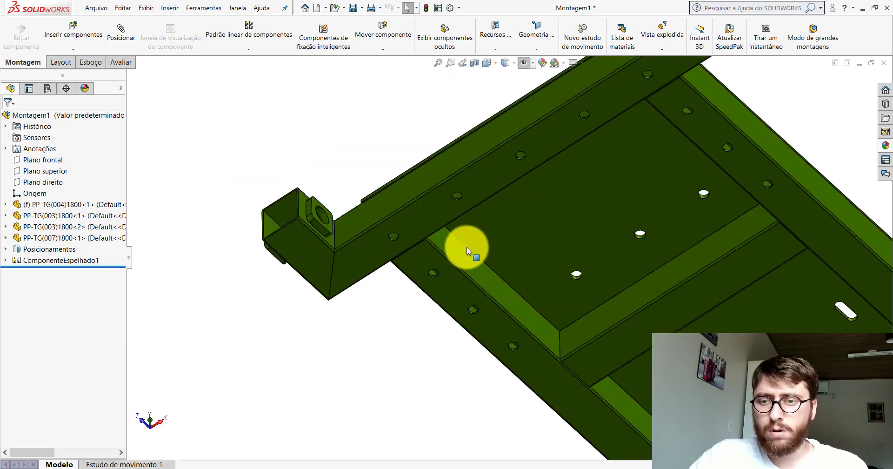
{"action": "scroll", "coordinate": [486, 259], "scroll_direction": "down", "scroll_amount": 2}
{"action": "scroll", "coordinate": [487, 259], "scroll_direction": "down", "scroll_amount": 2}
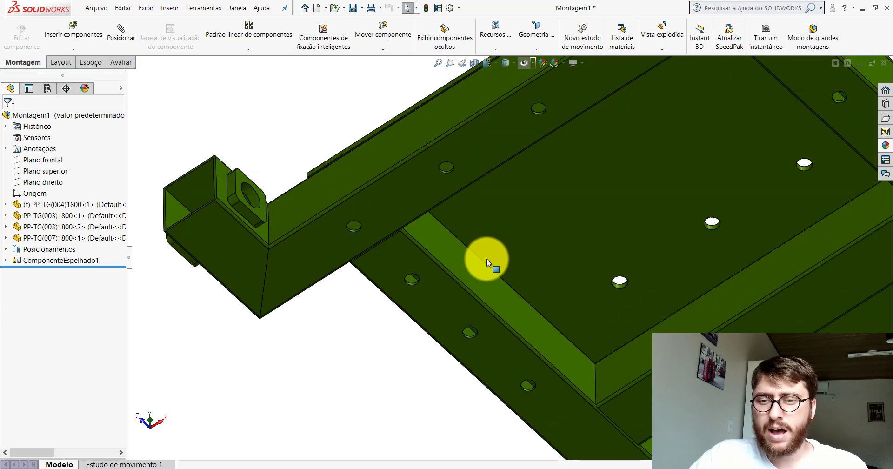
{"action": "scroll", "coordinate": [429, 233], "scroll_direction": "down", "scroll_amount": 3}
{"action": "left_click", "coordinate": [431, 229]}
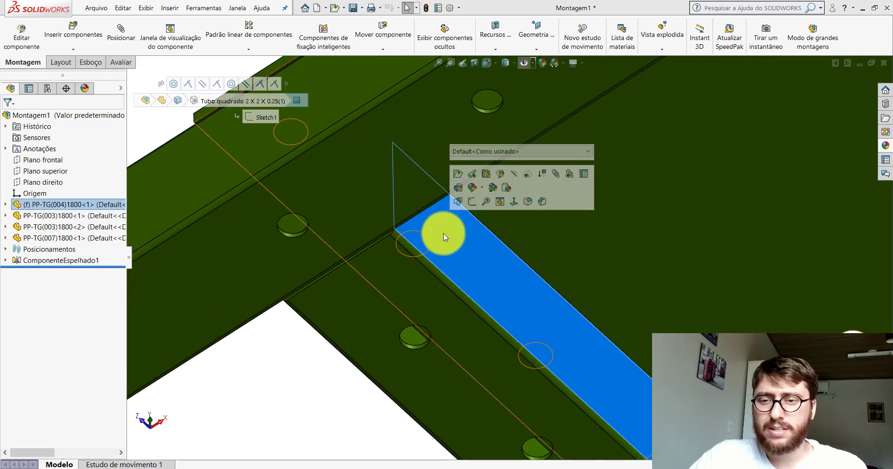
{"action": "scroll", "coordinate": [448, 228], "scroll_direction": "up", "scroll_amount": 5}
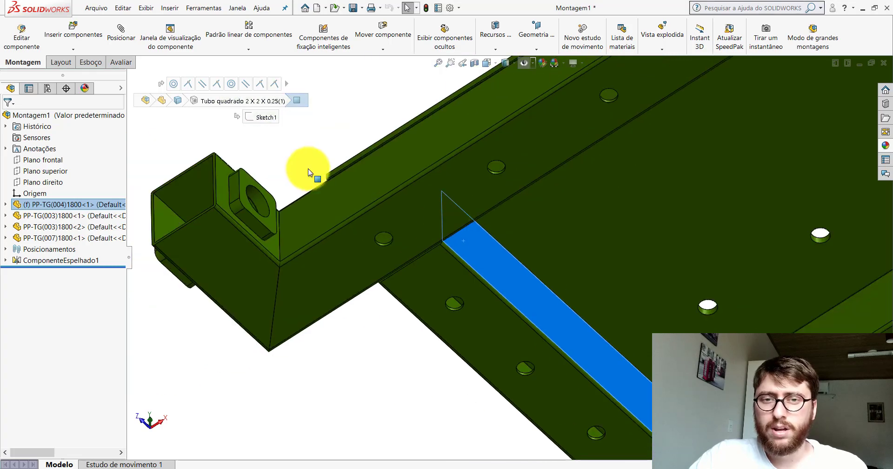
{"action": "left_click", "coordinate": [200, 67]}
{"action": "left_click", "coordinate": [121, 62]}
{"action": "left_click", "coordinate": [190, 32]}
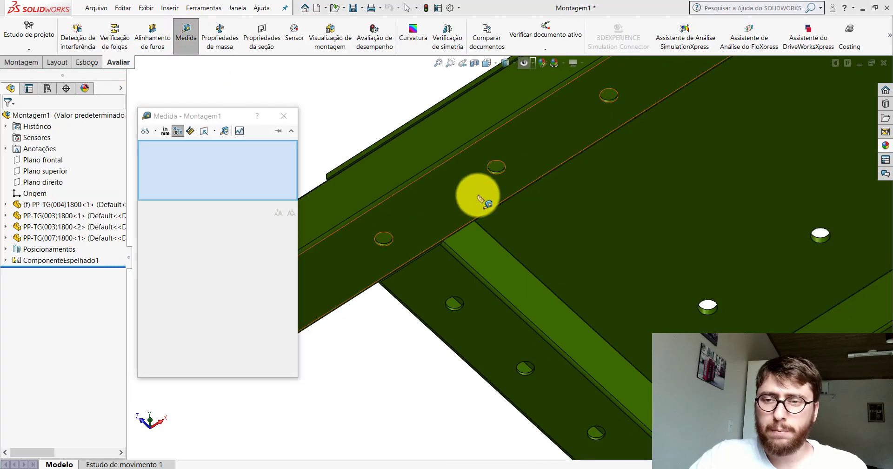
{"action": "scroll", "coordinate": [479, 193], "scroll_direction": "down", "scroll_amount": 5}
{"action": "scroll", "coordinate": [508, 185], "scroll_direction": "down", "scroll_amount": 2}
{"action": "left_click", "coordinate": [512, 182]}
{"action": "left_click", "coordinate": [508, 172]}
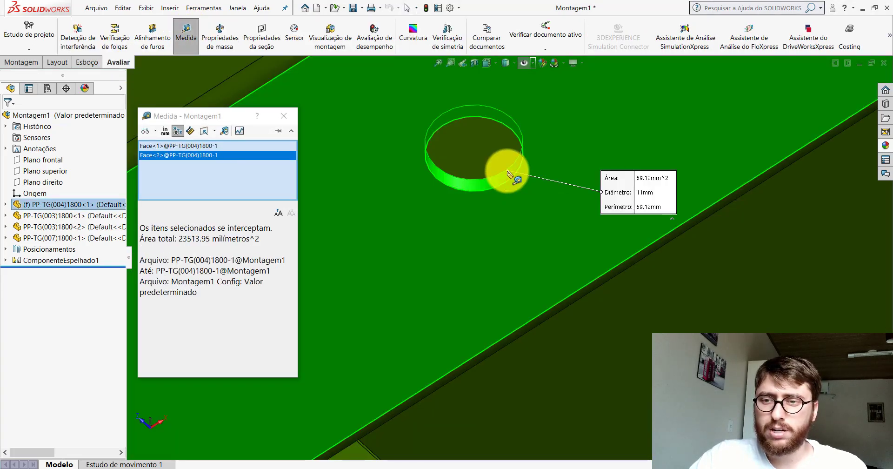
{"action": "left_click", "coordinate": [507, 172]}
{"action": "left_click", "coordinate": [507, 173]}
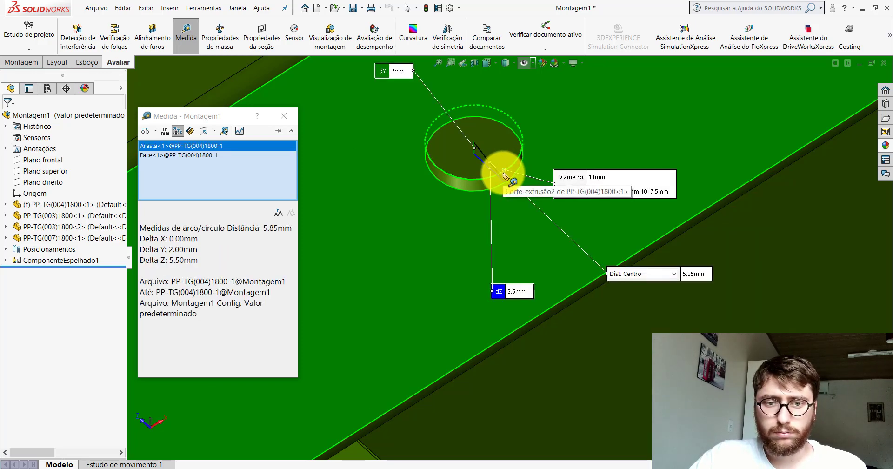
{"action": "key", "text": "Escape"}
{"action": "scroll", "coordinate": [499, 205], "scroll_direction": "up", "scroll_amount": 5}
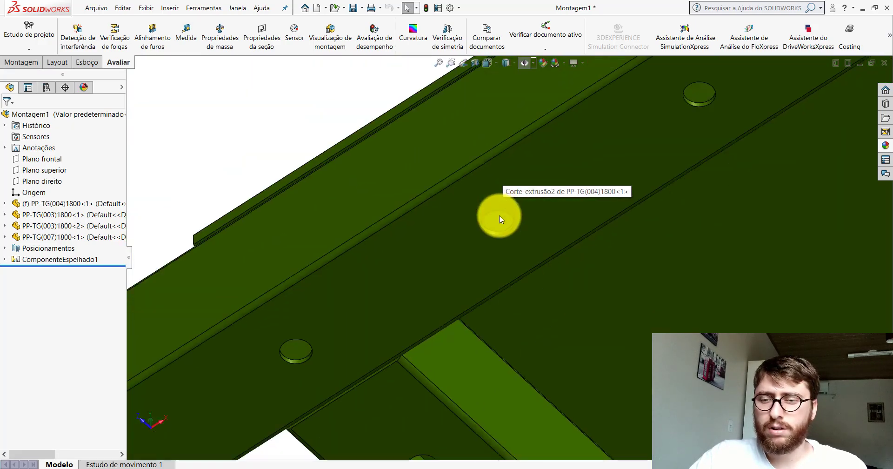
{"action": "scroll", "coordinate": [512, 223], "scroll_direction": "up", "scroll_amount": 5}
{"action": "scroll", "coordinate": [558, 242], "scroll_direction": "up", "scroll_amount": 3}
{"action": "scroll", "coordinate": [642, 280], "scroll_direction": "down", "scroll_amount": 5}
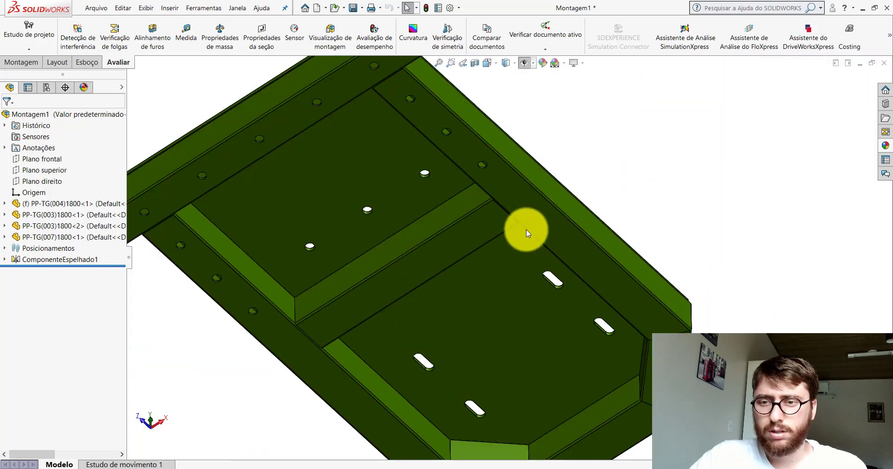
{"action": "scroll", "coordinate": [440, 227], "scroll_direction": "up", "scroll_amount": 5}
{"action": "scroll", "coordinate": [442, 227], "scroll_direction": "down", "scroll_amount": 3}
{"action": "scroll", "coordinate": [459, 261], "scroll_direction": "down", "scroll_amount": 3}
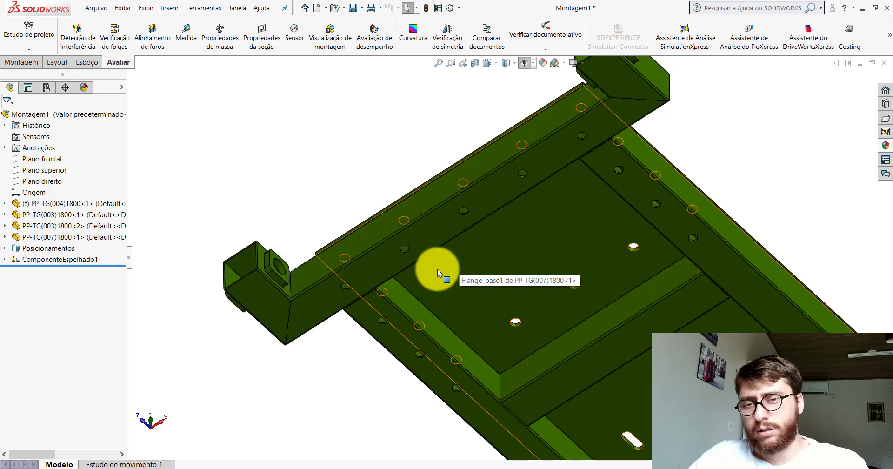
{"action": "scroll", "coordinate": [437, 269], "scroll_direction": "down", "scroll_amount": 1}
{"action": "scroll", "coordinate": [432, 280], "scroll_direction": "down", "scroll_amount": 1}
{"action": "scroll", "coordinate": [421, 259], "scroll_direction": "down", "scroll_amount": 1}
{"action": "scroll", "coordinate": [395, 279], "scroll_direction": "down", "scroll_amount": 1}
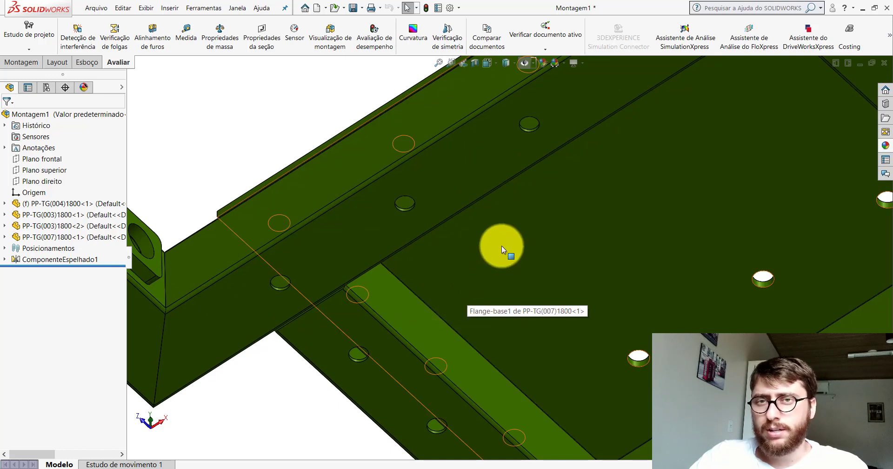
{"action": "scroll", "coordinate": [502, 245], "scroll_direction": "up", "scroll_amount": 1}
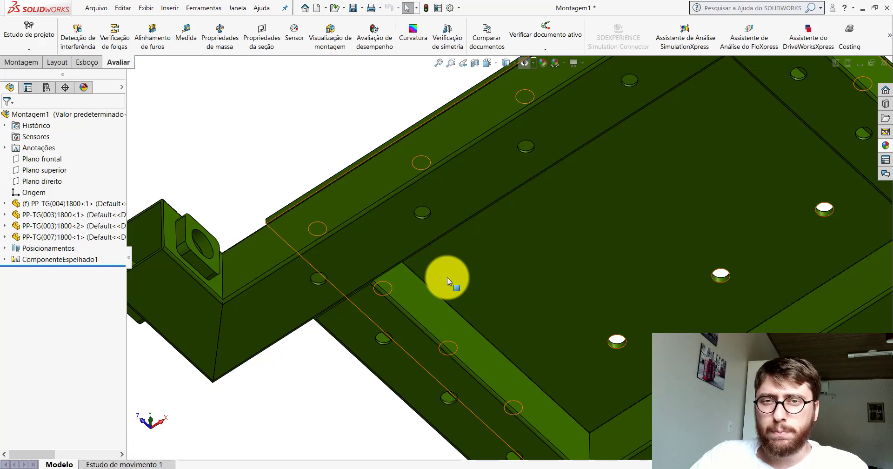
{"action": "scroll", "coordinate": [539, 264], "scroll_direction": "up", "scroll_amount": 5}
{"action": "scroll", "coordinate": [540, 269], "scroll_direction": "up", "scroll_amount": 2}
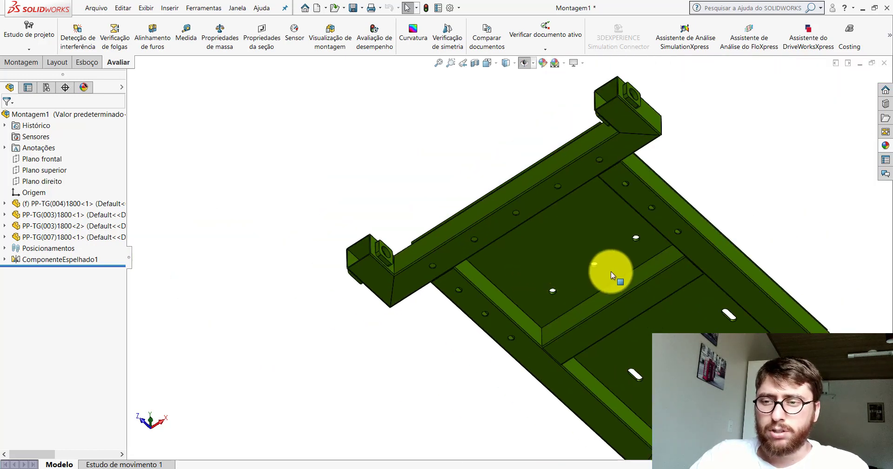
Switch the model to the Isometric view.
{"action": "left_click", "coordinate": [487, 63]}
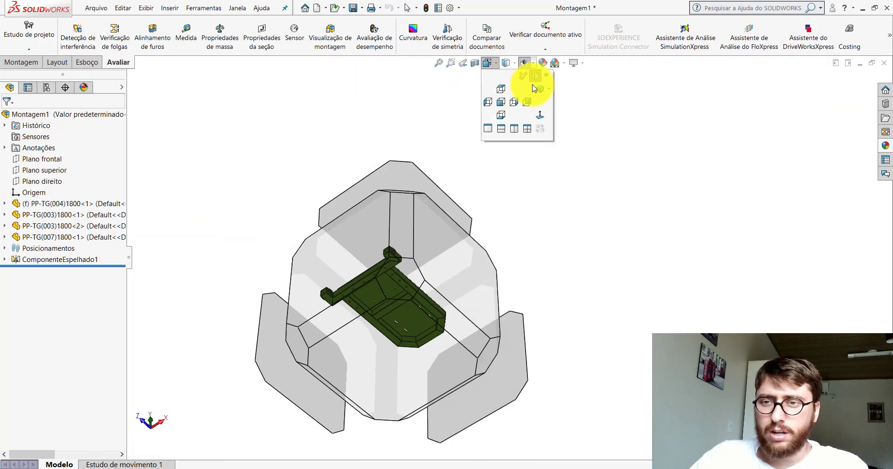
{"action": "left_click", "coordinate": [531, 99]}
{"action": "scroll", "coordinate": [557, 267], "scroll_direction": "down", "scroll_amount": 2}
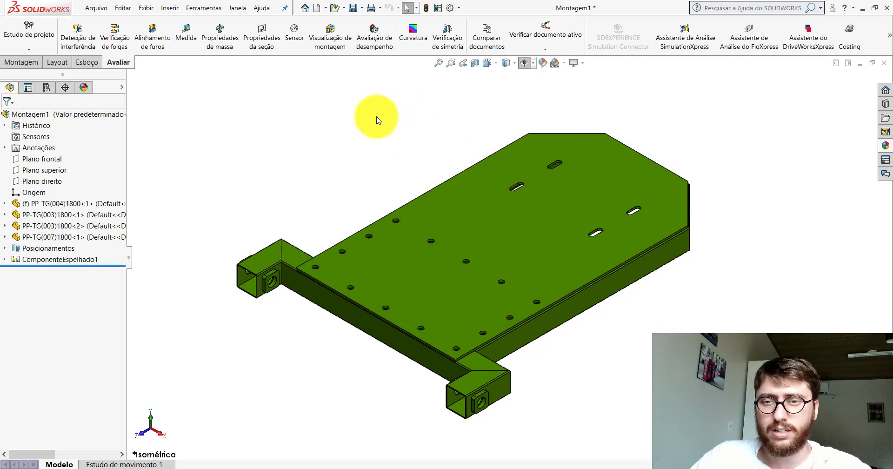
Review the ambient and both directional light properties without changing them.
{"action": "left_click", "coordinate": [146, 9]}
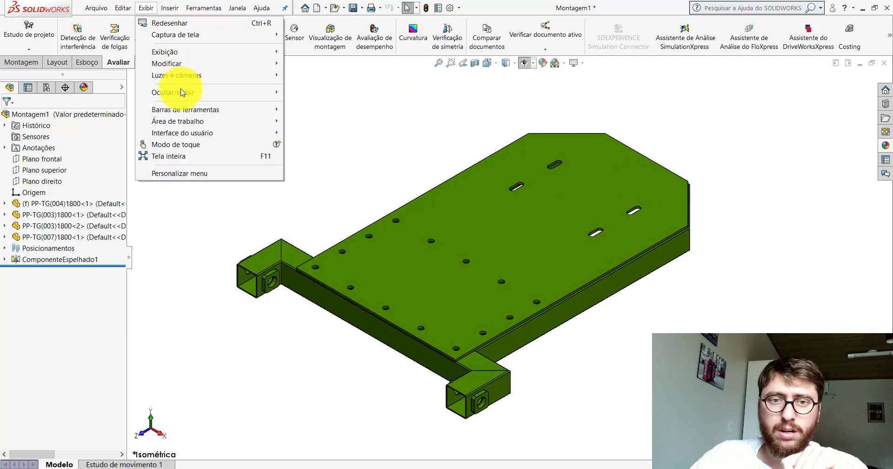
{"action": "mouse_move", "coordinate": [177, 74]}
{"action": "mouse_move", "coordinate": [318, 162]}
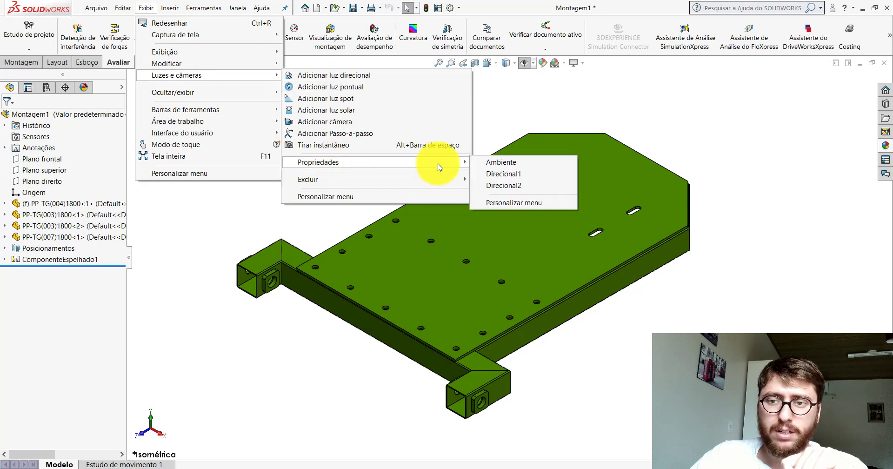
{"action": "left_click", "coordinate": [489, 163]}
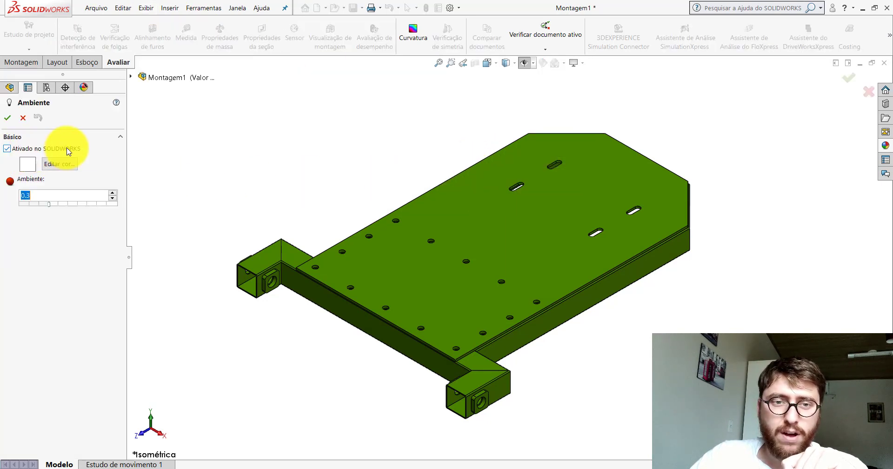
{"action": "left_click", "coordinate": [7, 117]}
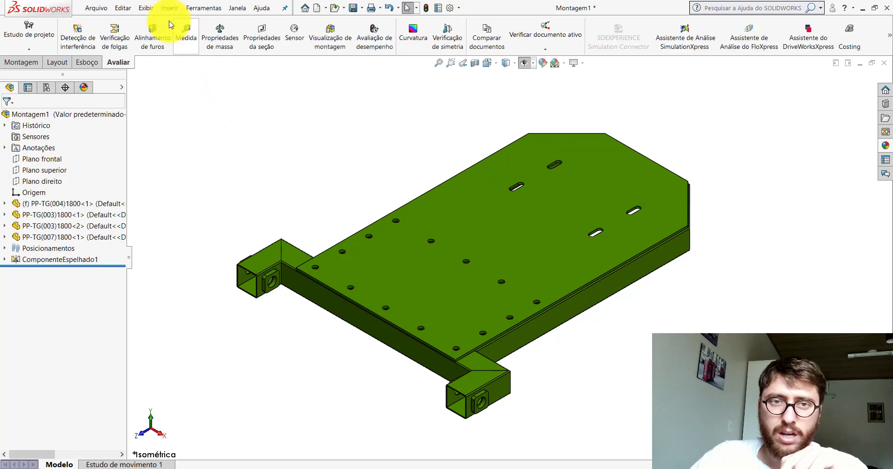
{"action": "left_click", "coordinate": [147, 8]}
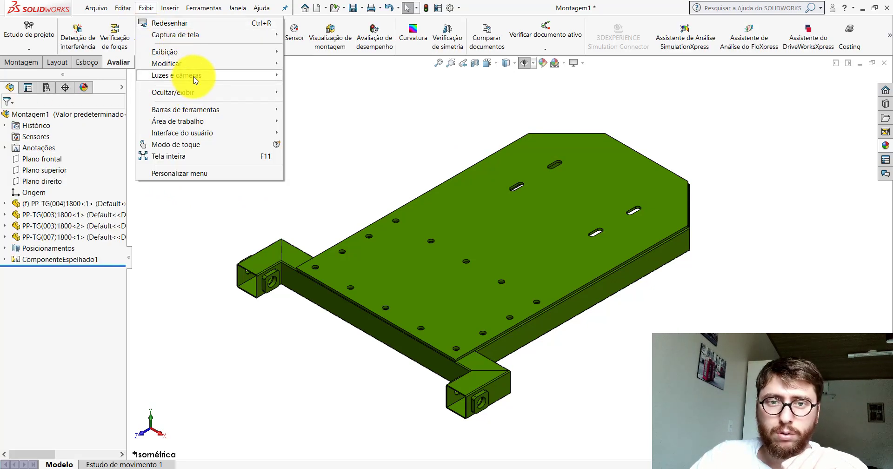
{"action": "mouse_move", "coordinate": [177, 75]}
{"action": "left_click", "coordinate": [514, 176]}
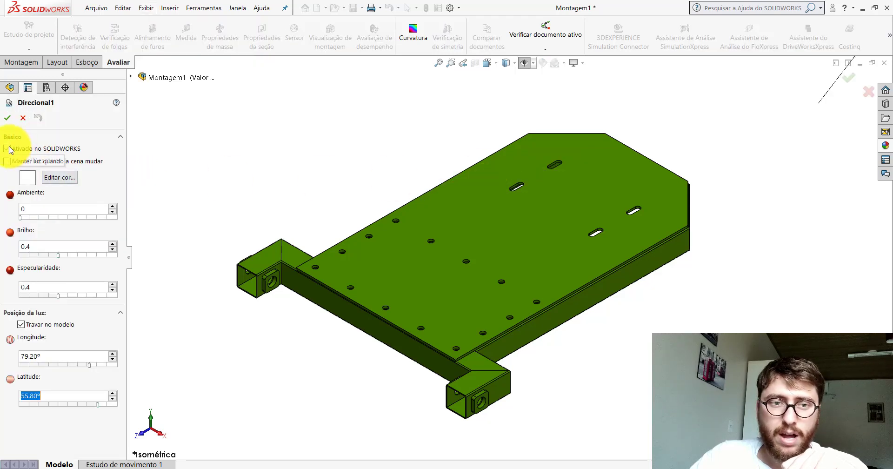
{"action": "left_click", "coordinate": [7, 118]}
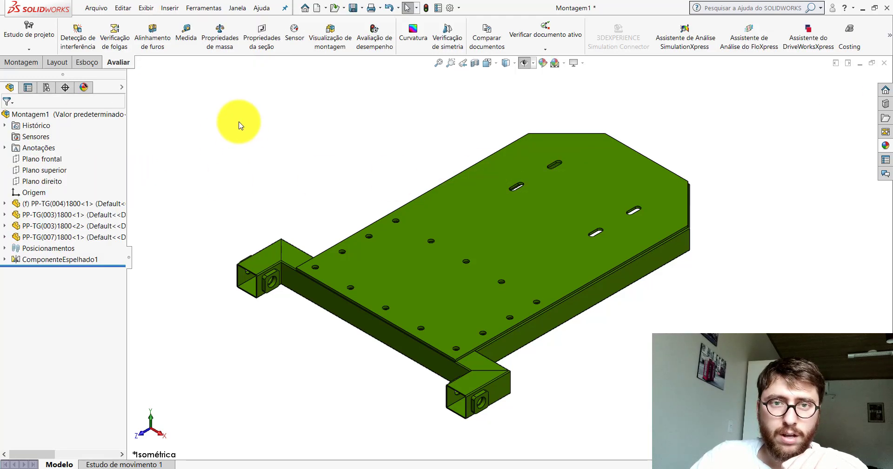
{"action": "left_click", "coordinate": [146, 8]}
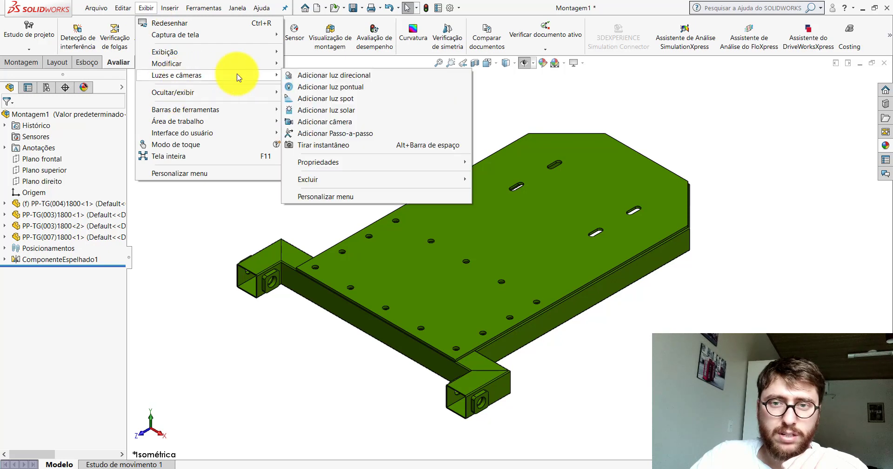
{"action": "mouse_move", "coordinate": [177, 74]}
{"action": "mouse_move", "coordinate": [318, 162]}
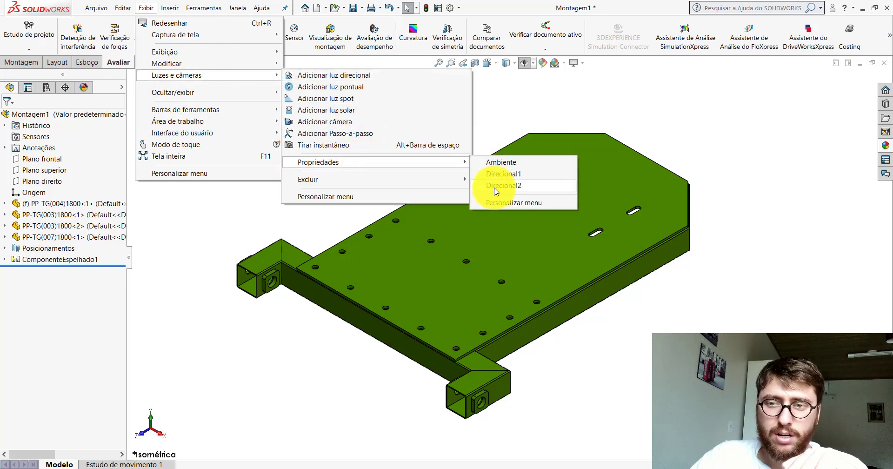
{"action": "left_click", "coordinate": [496, 187]}
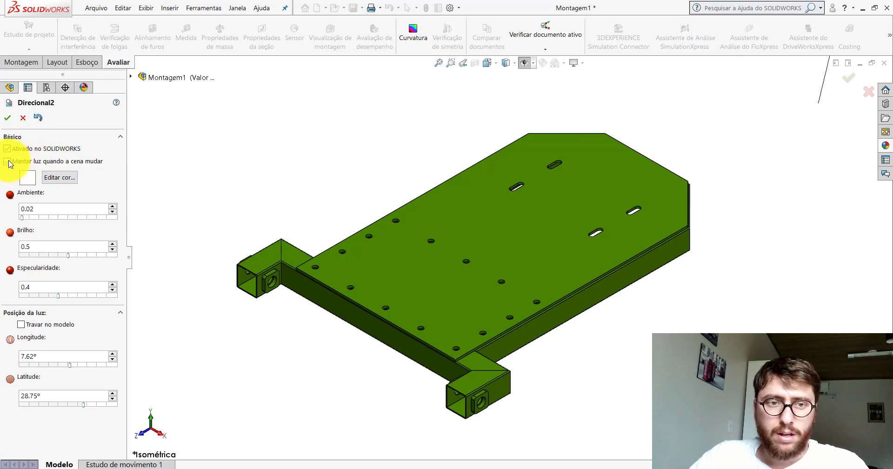
{"action": "left_click", "coordinate": [21, 119]}
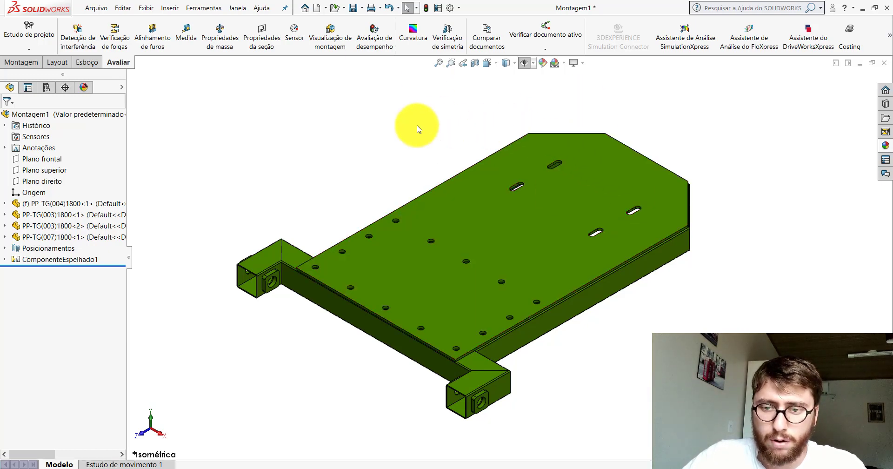
Set the ambient light intensity to 0.6 and confirm it.
{"action": "left_click", "coordinate": [146, 8]}
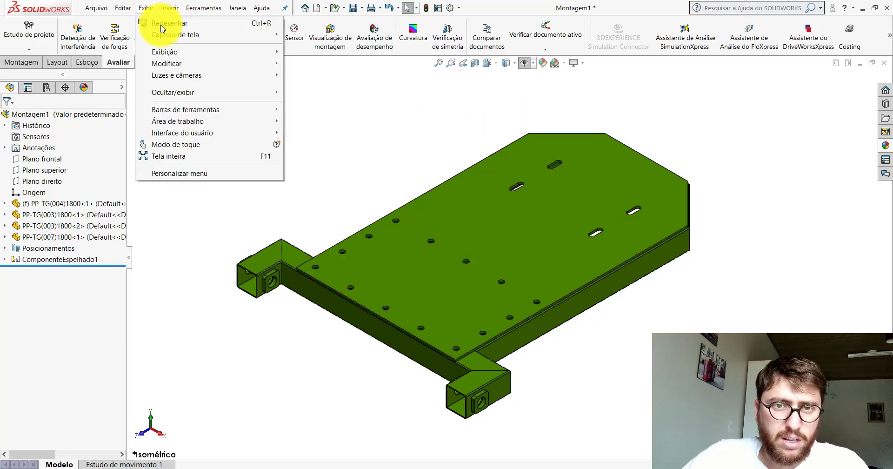
{"action": "mouse_move", "coordinate": [318, 162]}
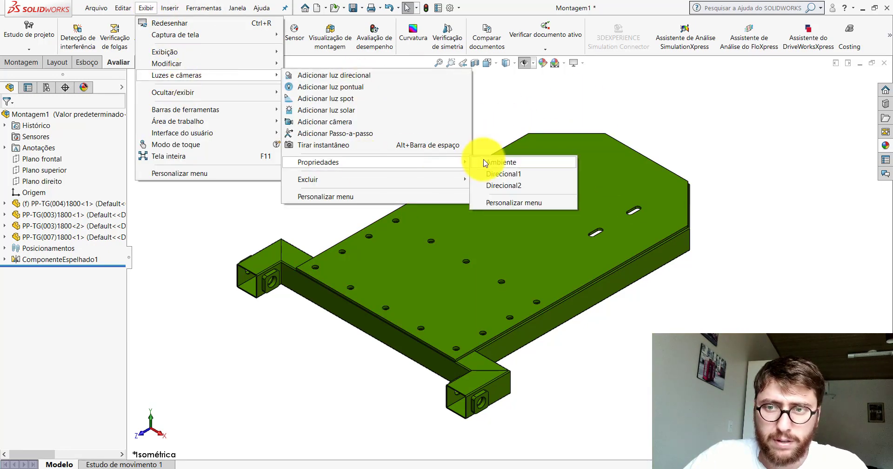
{"action": "left_click", "coordinate": [491, 163]}
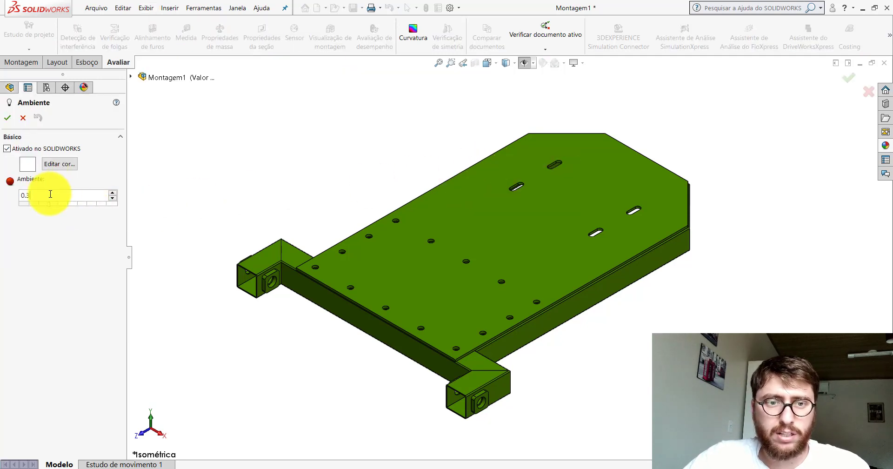
{"action": "type", "text": "0.6"}
{"action": "key", "text": "Return"}
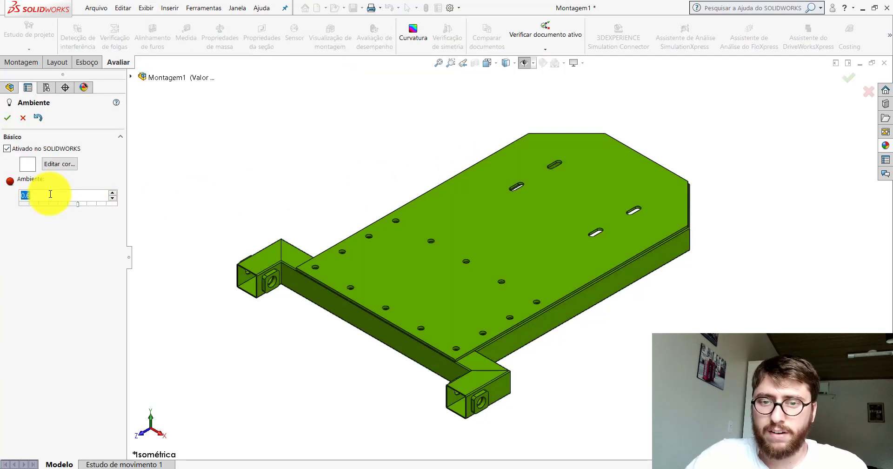
{"action": "left_click", "coordinate": [8, 118]}
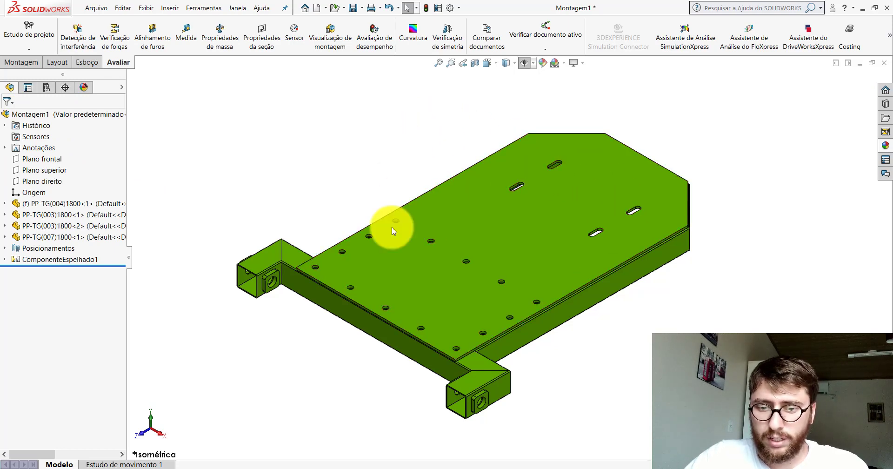
{"action": "left_click", "coordinate": [239, 431]}
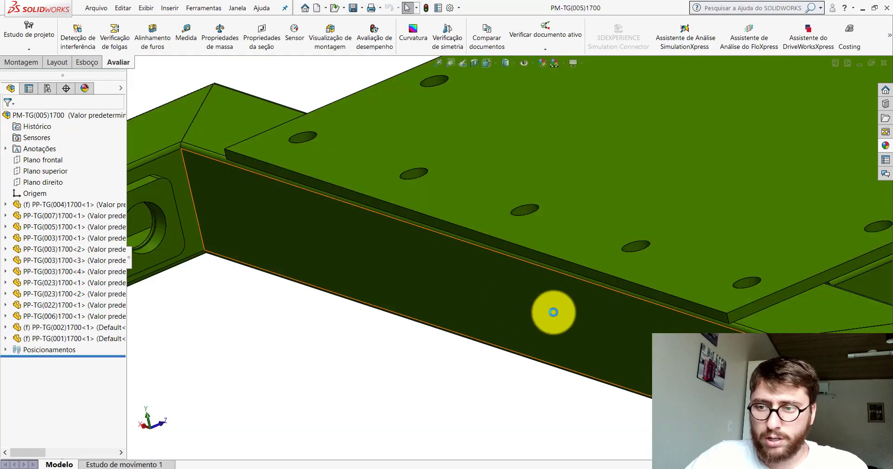
{"action": "scroll", "coordinate": [518, 289], "scroll_direction": "down", "scroll_amount": 3}
{"action": "scroll", "coordinate": [526, 120], "scroll_direction": "down", "scroll_amount": 5}
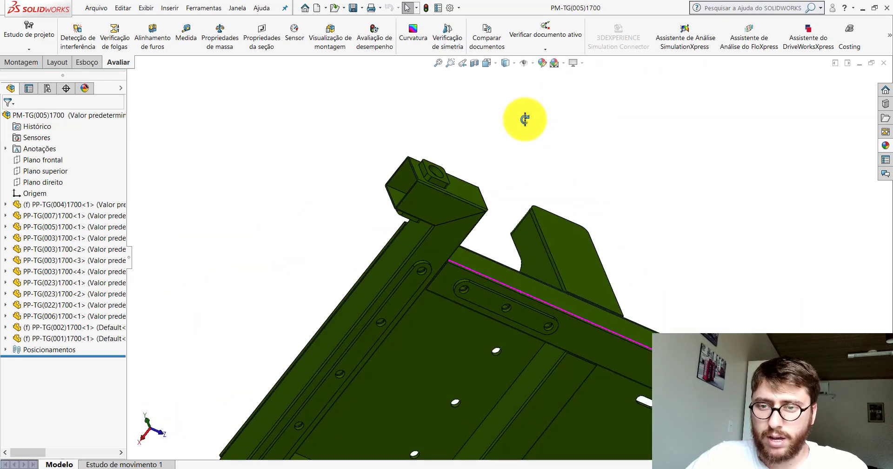
{"action": "scroll", "coordinate": [415, 260], "scroll_direction": "down", "scroll_amount": 3}
{"action": "left_click", "coordinate": [415, 260]}
{"action": "scroll", "coordinate": [423, 263], "scroll_direction": "up", "scroll_amount": 3}
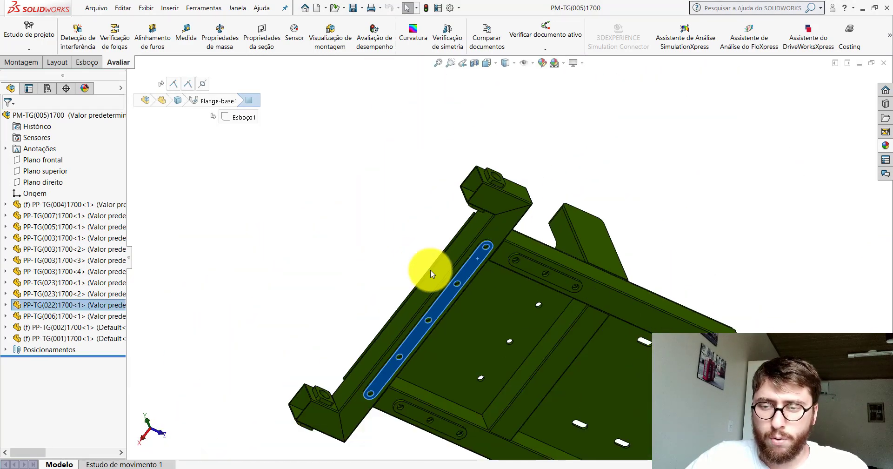
{"action": "scroll", "coordinate": [465, 288], "scroll_direction": "up", "scroll_amount": 2}
{"action": "scroll", "coordinate": [479, 292], "scroll_direction": "down", "scroll_amount": 1}
{"action": "scroll", "coordinate": [481, 291], "scroll_direction": "down", "scroll_amount": 3}
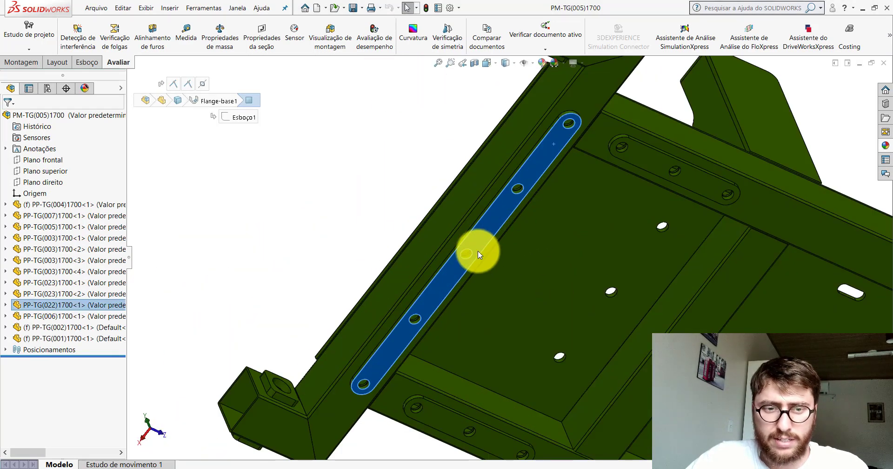
{"action": "scroll", "coordinate": [479, 251], "scroll_direction": "up", "scroll_amount": 2}
{"action": "scroll", "coordinate": [535, 251], "scroll_direction": "up", "scroll_amount": 3}
{"action": "left_click", "coordinate": [325, 424]}
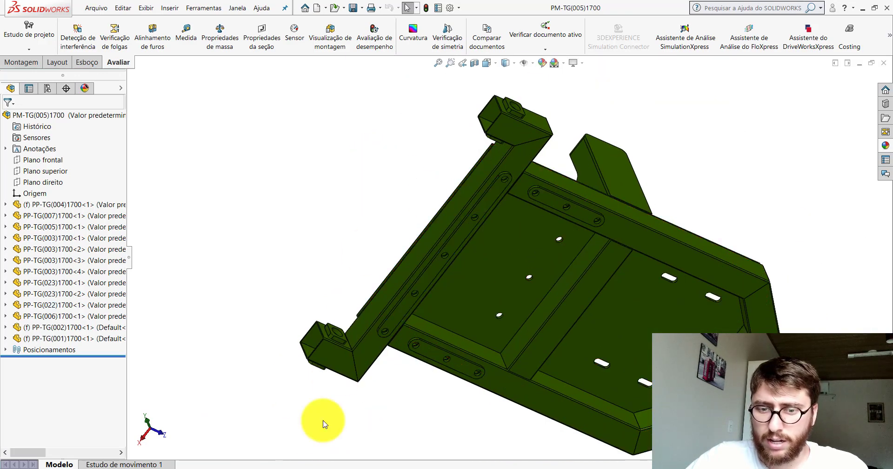
{"action": "key", "text": "ctrl+Tab"}
{"action": "left_click", "coordinate": [342, 428]}
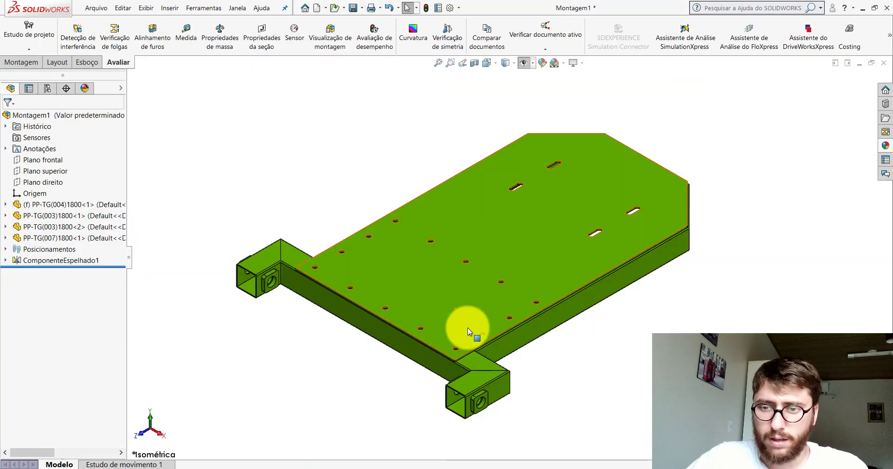
Orbit to the frame's underside and load part PP-TG(022)1800 for insertion.
{"action": "mouse_move", "coordinate": [468, 332]}
{"action": "middle_mouse_down"}
{"action": "mouse_move", "coordinate": [479, 139]}
{"action": "mouse_move", "coordinate": [309, 136]}
{"action": "middle_mouse_up"}
{"action": "left_click", "coordinate": [35, 62]}
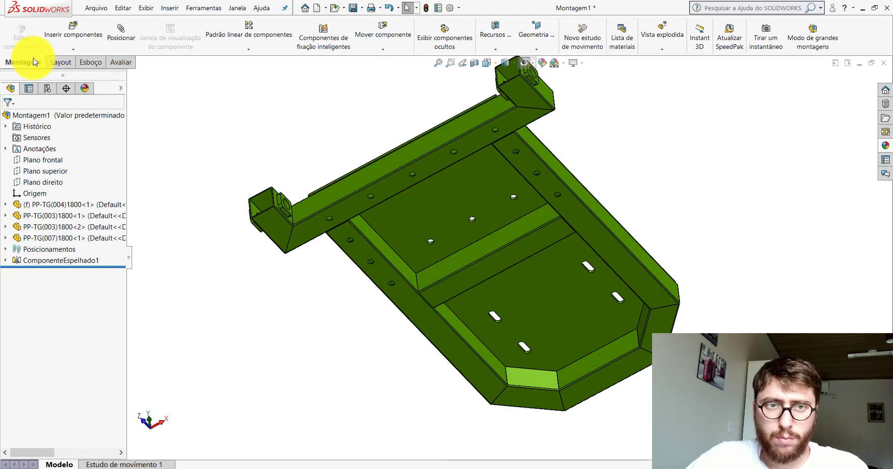
{"action": "left_click", "coordinate": [73, 29]}
{"action": "left_click", "coordinate": [55, 320]}
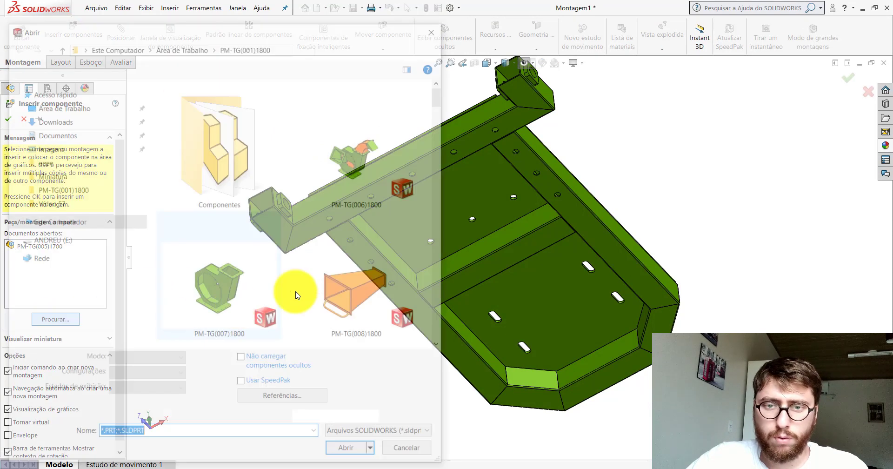
{"action": "left_click", "coordinate": [396, 418]}
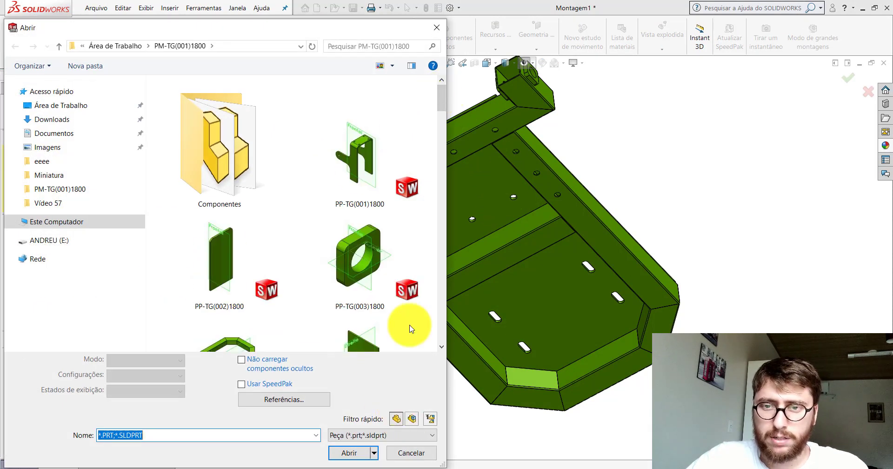
{"action": "left_click_drag", "start_coordinate": [442, 103], "coordinate": [423, 217]}
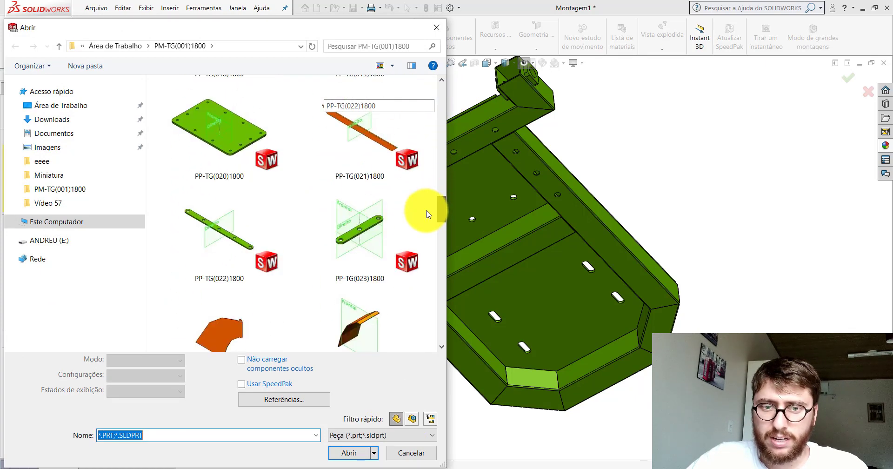
{"action": "double_click", "coordinate": [208, 241]}
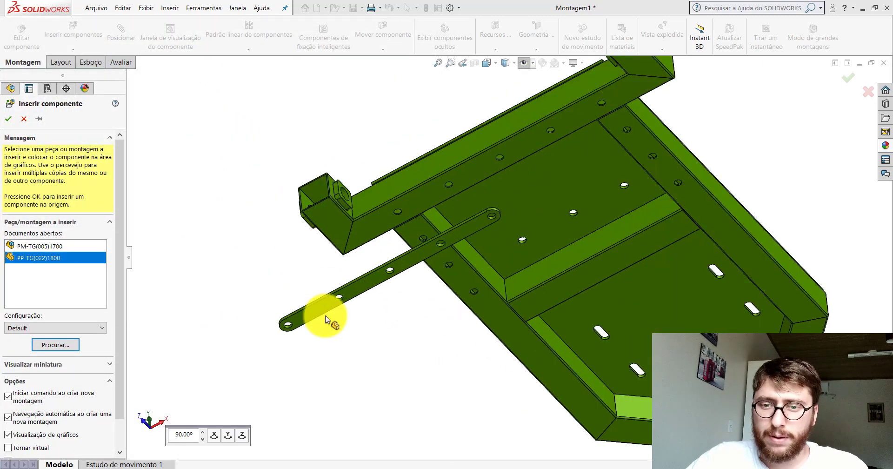
Place the link bar and mate its face coincident to the frame tube face (Coincidente8).
{"action": "left_click", "coordinate": [337, 319]}
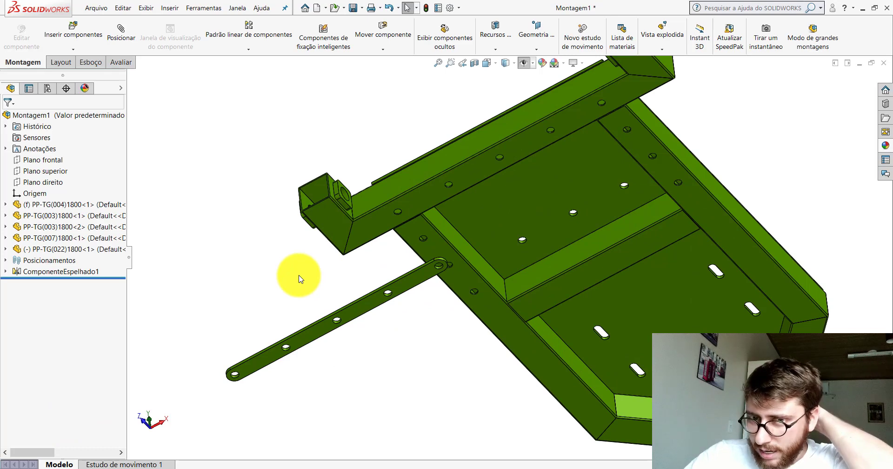
{"action": "left_click", "coordinate": [121, 32]}
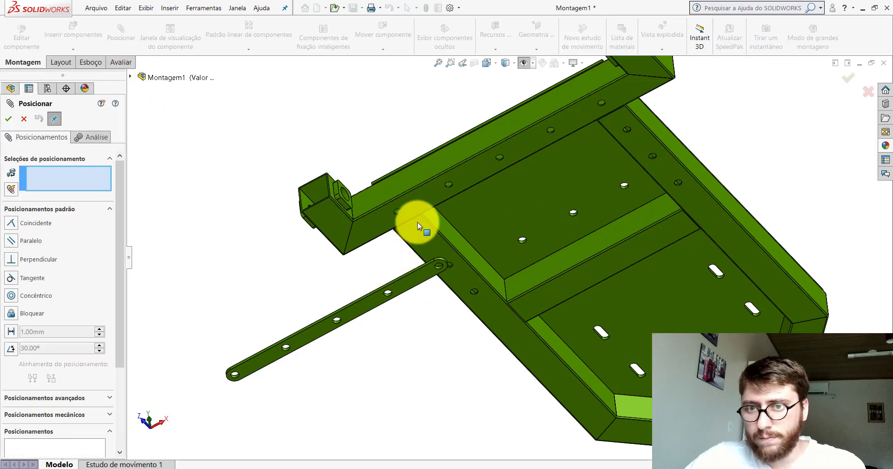
{"action": "left_click", "coordinate": [425, 200]}
{"action": "middle_click_drag", "start_coordinate": [424, 200], "coordinate": [398, 288]}
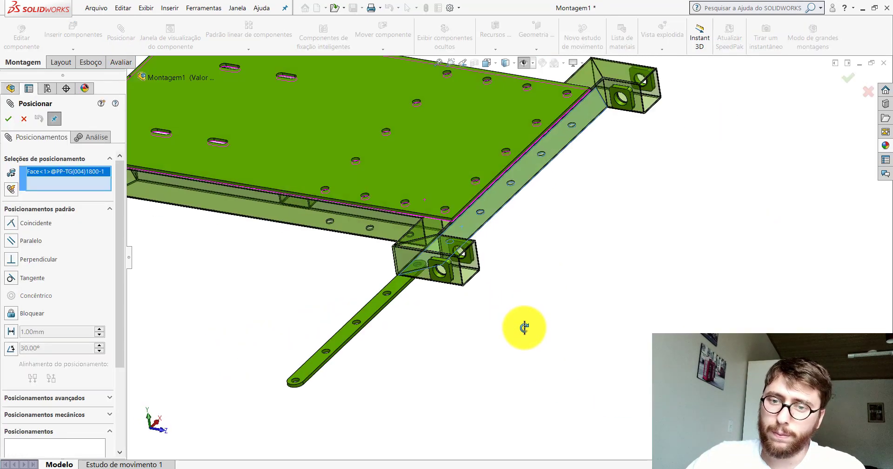
{"action": "scroll", "coordinate": [396, 293], "scroll_direction": "down", "scroll_amount": 2}
{"action": "left_click", "coordinate": [387, 305]}
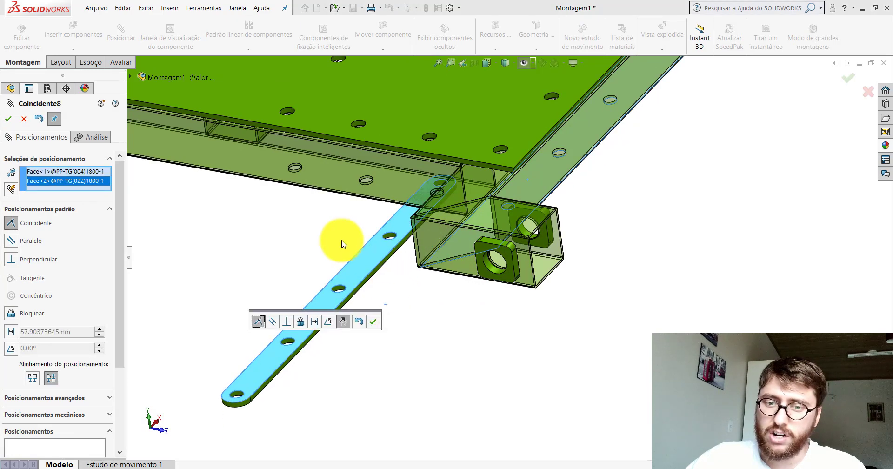
{"action": "left_click", "coordinate": [373, 324]}
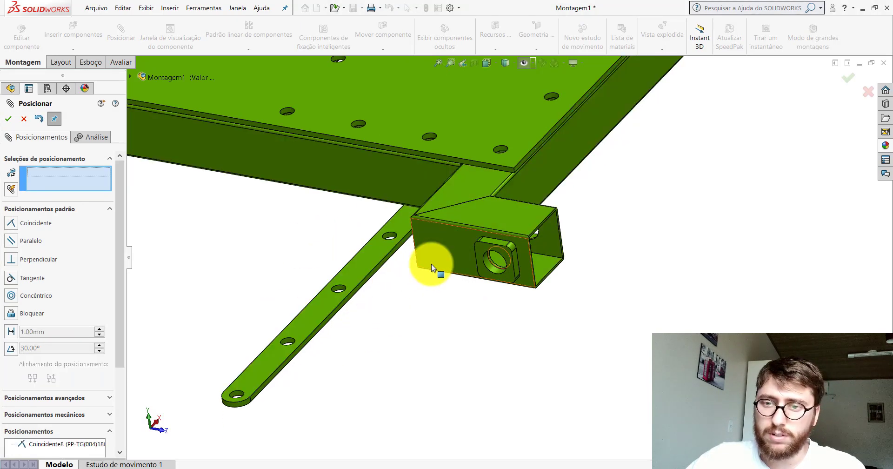
Make the link bar's end hole concentric with the matching frame hole (Concêntrico3).
{"action": "mouse_move", "coordinate": [431, 264]}
{"action": "middle_mouse_down"}
{"action": "mouse_move", "coordinate": [444, 211]}
{"action": "mouse_move", "coordinate": [434, 29]}
{"action": "mouse_move", "coordinate": [427, 162]}
{"action": "middle_mouse_up"}
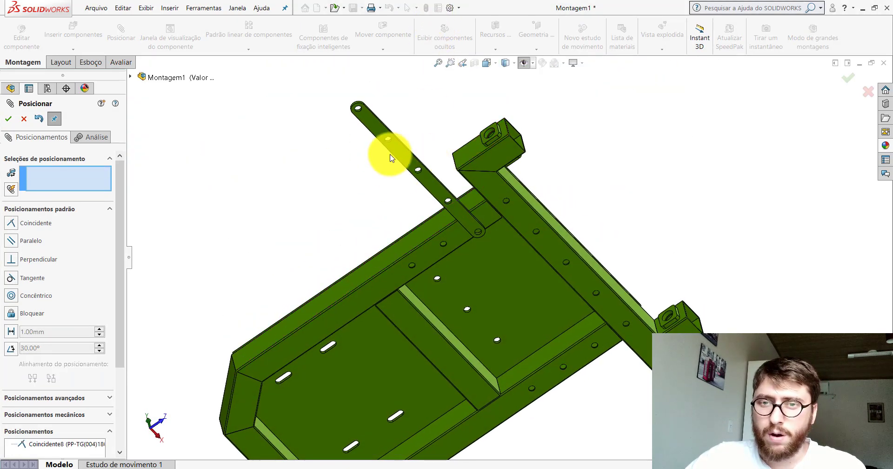
{"action": "scroll", "coordinate": [387, 144], "scroll_direction": "down", "scroll_amount": 3}
{"action": "scroll", "coordinate": [372, 116], "scroll_direction": "down", "scroll_amount": 3}
{"action": "left_click", "coordinate": [363, 105]}
{"action": "scroll", "coordinate": [542, 208], "scroll_direction": "up", "scroll_amount": 3}
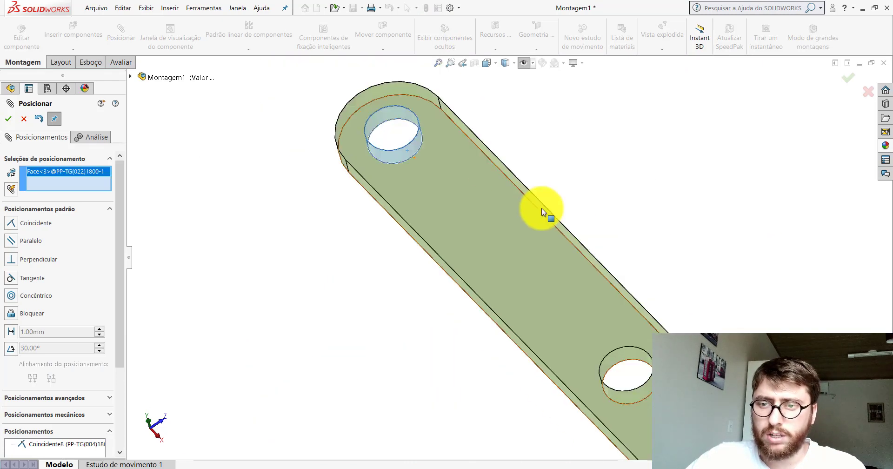
{"action": "scroll", "coordinate": [625, 305], "scroll_direction": "up", "scroll_amount": 3}
{"action": "scroll", "coordinate": [591, 309], "scroll_direction": "down", "scroll_amount": 3}
{"action": "scroll", "coordinate": [538, 283], "scroll_direction": "down", "scroll_amount": 3}
{"action": "scroll", "coordinate": [538, 283], "scroll_direction": "down", "scroll_amount": 3}
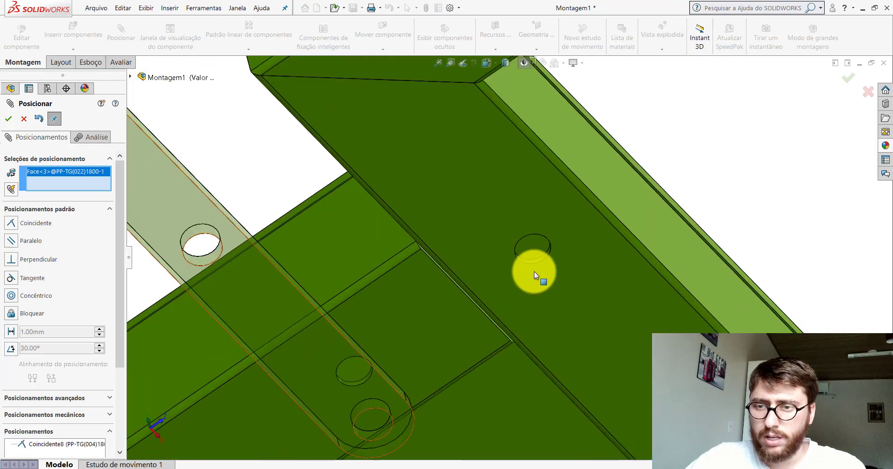
{"action": "scroll", "coordinate": [534, 271], "scroll_direction": "down", "scroll_amount": 3}
{"action": "left_click", "coordinate": [533, 239]}
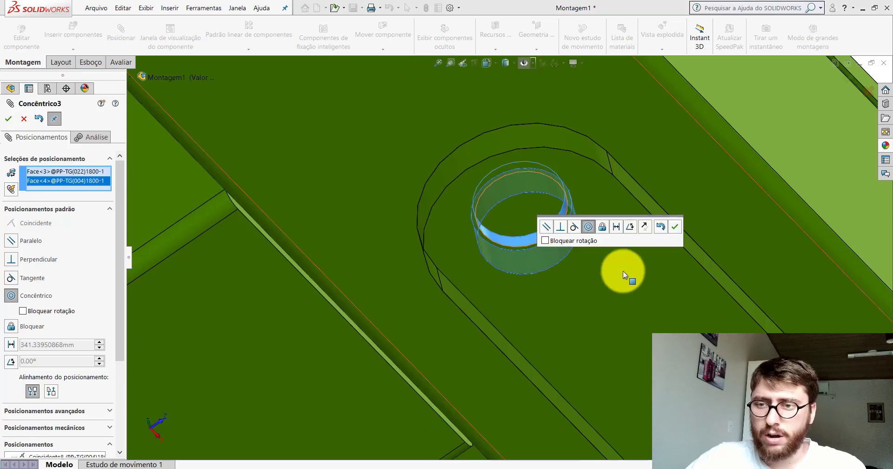
{"action": "left_click", "coordinate": [673, 227]}
Make the link bar's other hole concentric with the pin (Concêntrico4).
{"action": "scroll", "coordinate": [616, 267], "scroll_direction": "up", "scroll_amount": 3}
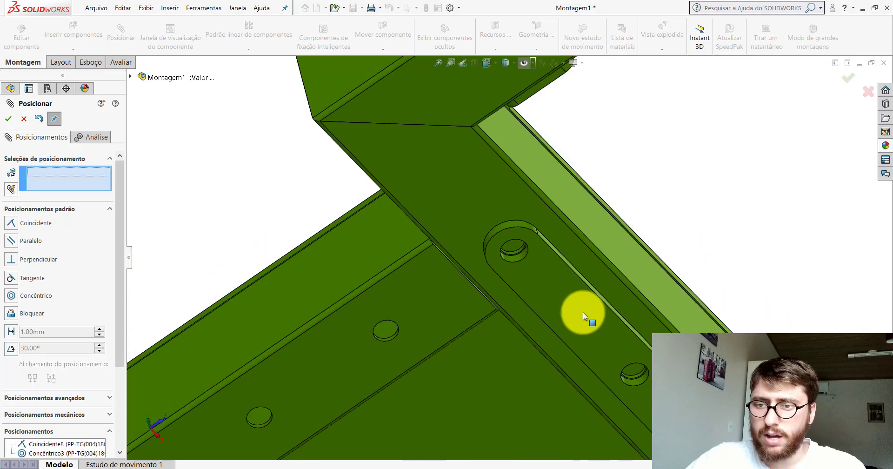
{"action": "scroll", "coordinate": [582, 312], "scroll_direction": "up", "scroll_amount": 3}
{"action": "scroll", "coordinate": [563, 306], "scroll_direction": "down", "scroll_amount": 4}
{"action": "scroll", "coordinate": [556, 284], "scroll_direction": "down", "scroll_amount": 3}
{"action": "scroll", "coordinate": [556, 284], "scroll_direction": "down", "scroll_amount": 3}
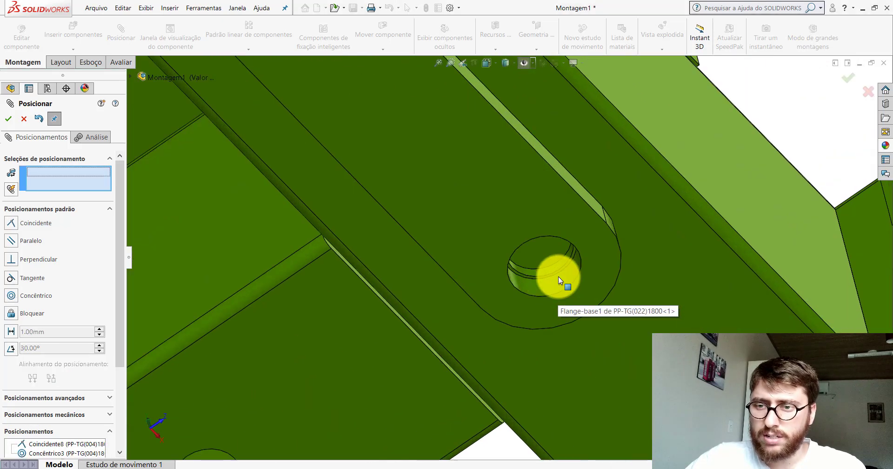
{"action": "scroll", "coordinate": [558, 277], "scroll_direction": "down", "scroll_amount": 3}
{"action": "left_click", "coordinate": [554, 246]}
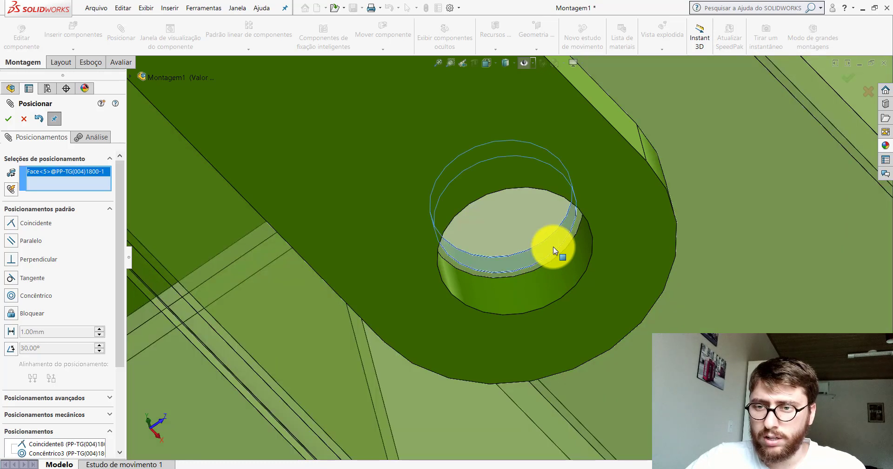
{"action": "left_click", "coordinate": [553, 272]}
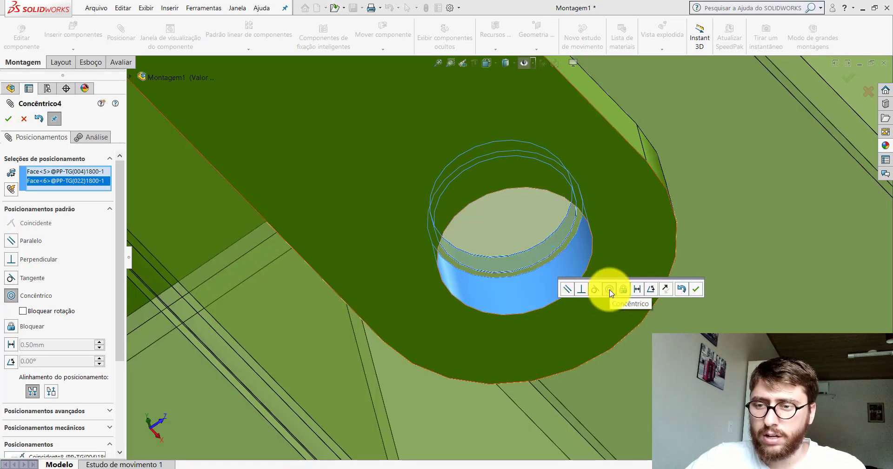
{"action": "left_click", "coordinate": [696, 289]}
{"action": "scroll", "coordinate": [336, 150], "scroll_direction": "up", "scroll_amount": 3}
{"action": "scroll", "coordinate": [350, 157], "scroll_direction": "up", "scroll_amount": 3}
{"action": "scroll", "coordinate": [409, 144], "scroll_direction": "up", "scroll_amount": 3}
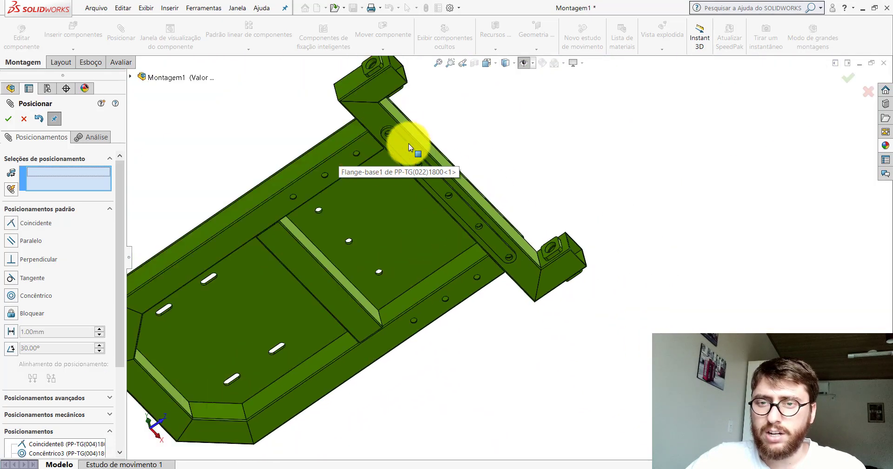
{"action": "scroll", "coordinate": [417, 185], "scroll_direction": "down", "scroll_amount": 3}
{"action": "scroll", "coordinate": [418, 177], "scroll_direction": "down", "scroll_amount": 3}
{"action": "scroll", "coordinate": [421, 162], "scroll_direction": "down", "scroll_amount": 3}
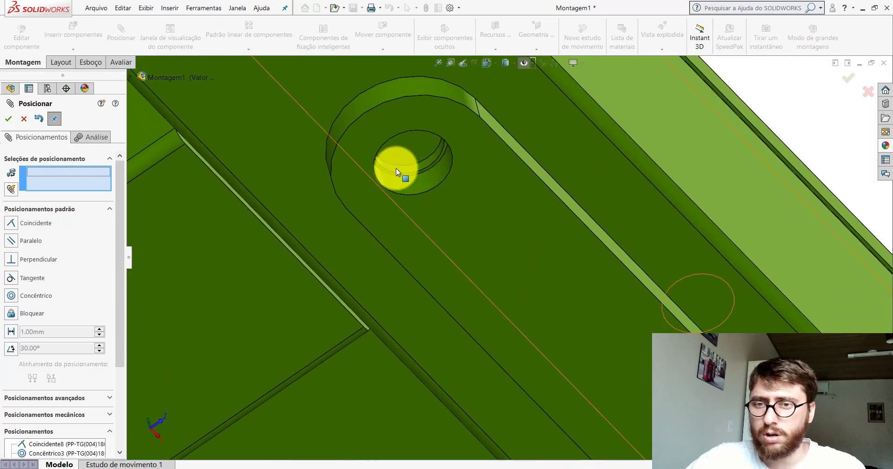
{"action": "scroll", "coordinate": [561, 277], "scroll_direction": "up", "scroll_amount": 3}
{"action": "scroll", "coordinate": [561, 278], "scroll_direction": "up", "scroll_amount": 2}
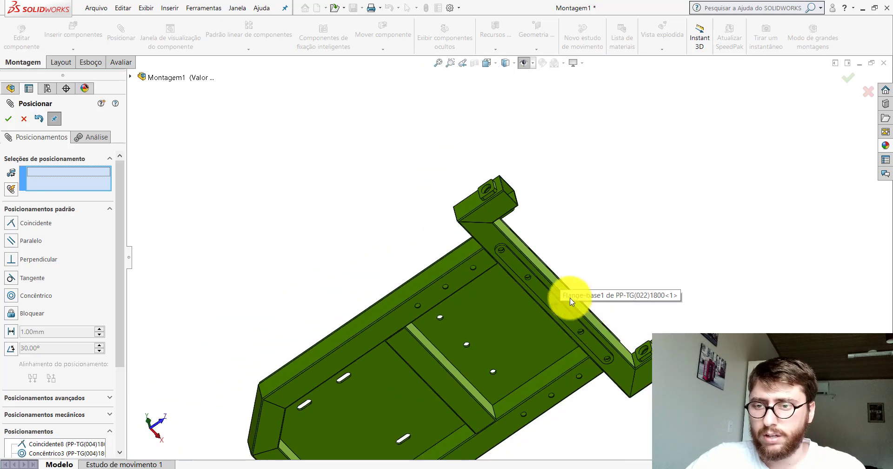
{"action": "scroll", "coordinate": [577, 312], "scroll_direction": "down", "scroll_amount": 2}
{"action": "scroll", "coordinate": [583, 321], "scroll_direction": "down", "scroll_amount": 2}
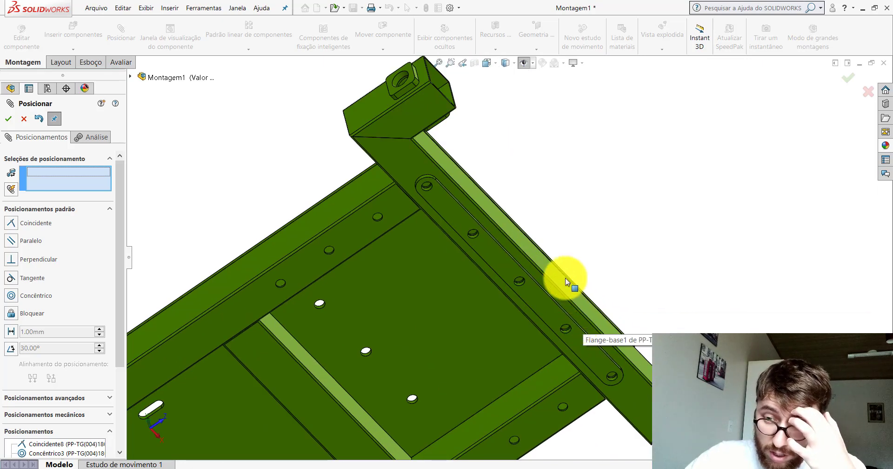
{"action": "left_click", "coordinate": [23, 118]}
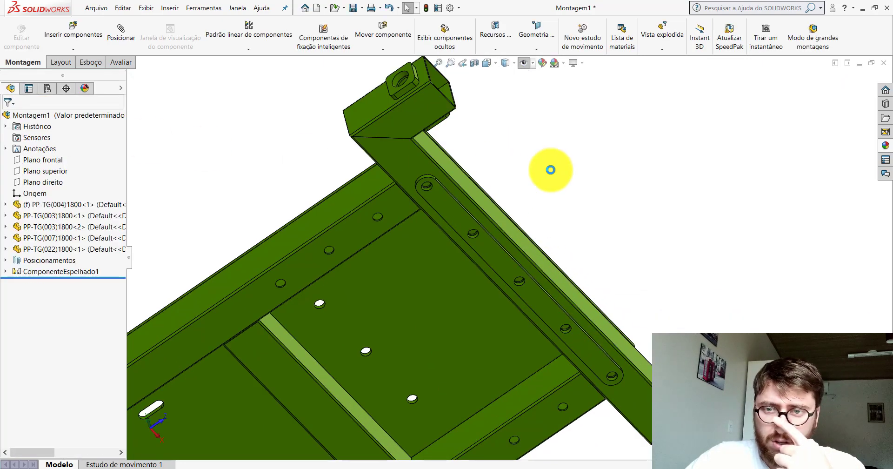
{"action": "scroll", "coordinate": [587, 318], "scroll_direction": "down", "scroll_amount": 2}
{"action": "scroll", "coordinate": [599, 355], "scroll_direction": "down", "scroll_amount": 2}
{"action": "scroll", "coordinate": [593, 372], "scroll_direction": "down", "scroll_amount": 3}
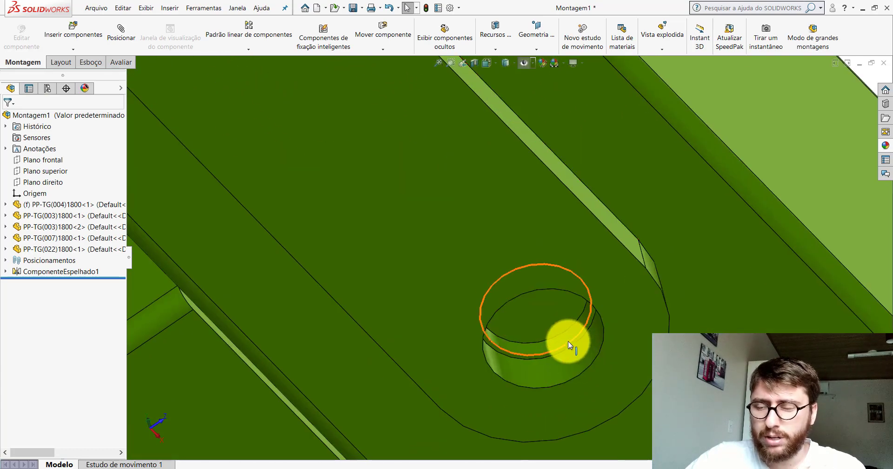
{"action": "scroll", "coordinate": [568, 342], "scroll_direction": "up", "scroll_amount": 4}
{"action": "scroll", "coordinate": [454, 218], "scroll_direction": "up", "scroll_amount": 2}
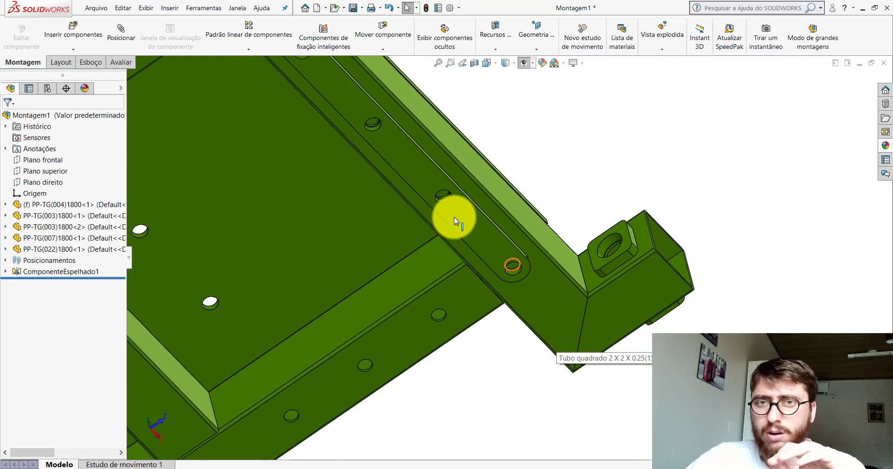
{"action": "scroll", "coordinate": [454, 216], "scroll_direction": "up", "scroll_amount": 2}
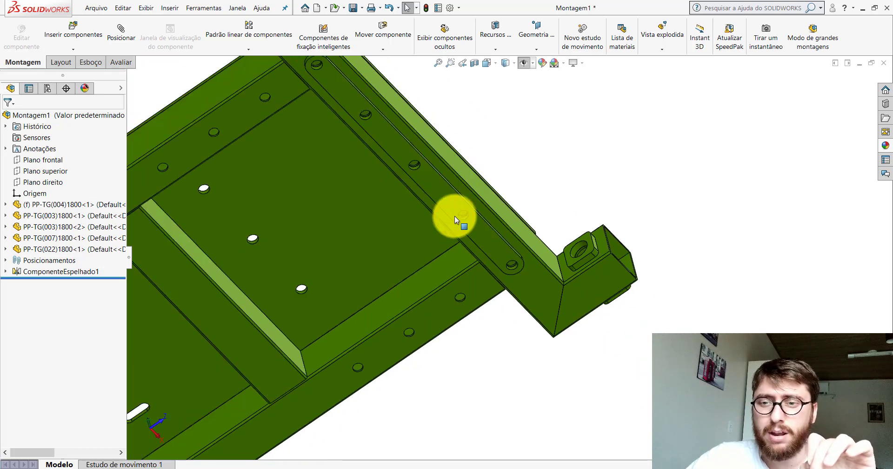
{"action": "scroll", "coordinate": [454, 216], "scroll_direction": "up", "scroll_amount": 1}
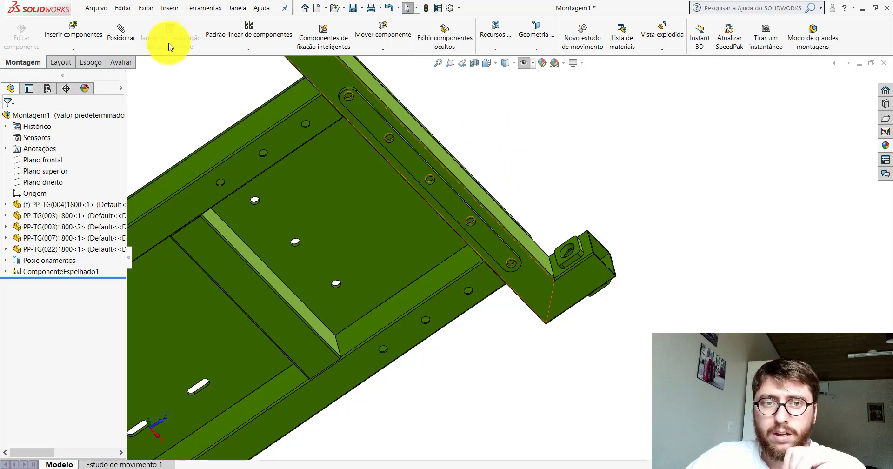
{"action": "scroll", "coordinate": [399, 124], "scroll_direction": "down", "scroll_amount": 2}
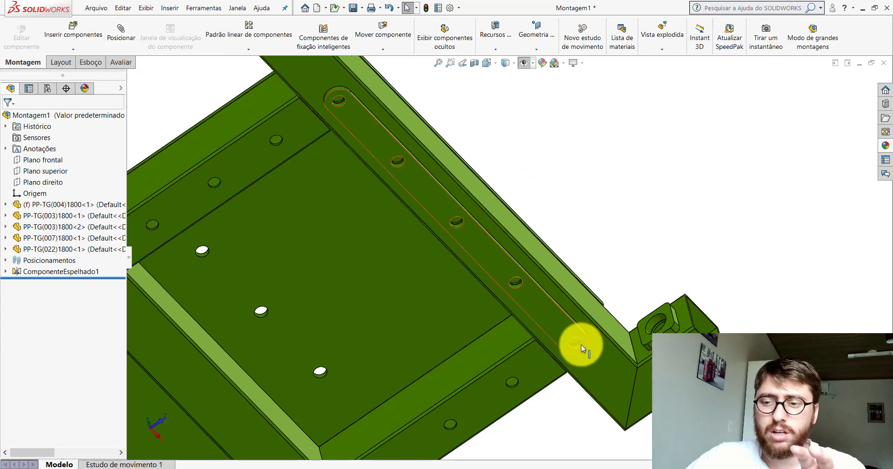
{"action": "scroll", "coordinate": [579, 346], "scroll_direction": "down", "scroll_amount": 3}
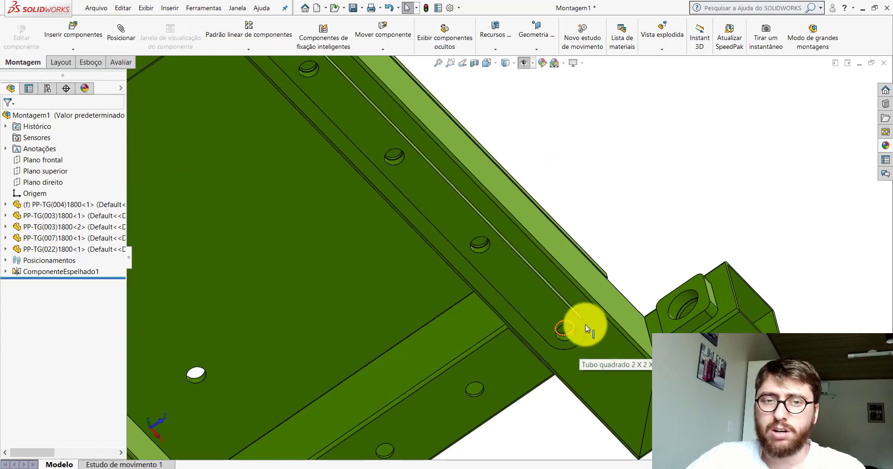
{"action": "left_click", "coordinate": [124, 45]}
{"action": "scroll", "coordinate": [541, 295], "scroll_direction": "down", "scroll_amount": 3}
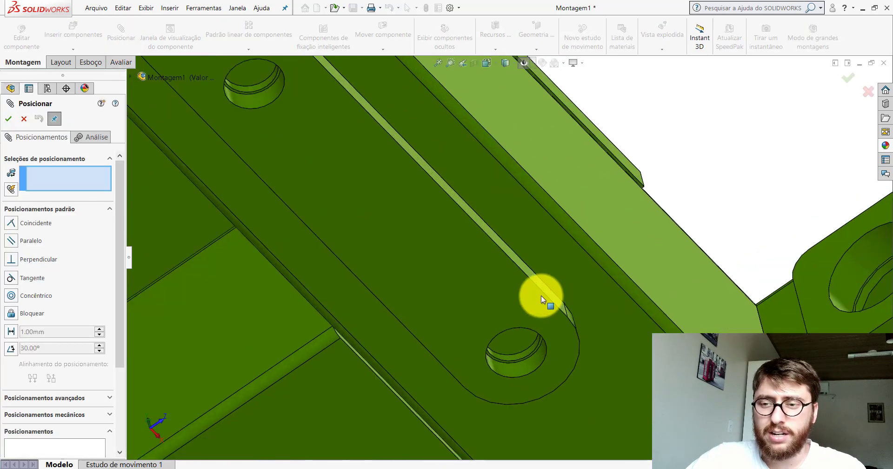
{"action": "scroll", "coordinate": [497, 223], "scroll_direction": "down", "scroll_amount": 3}
{"action": "left_click", "coordinate": [481, 219]}
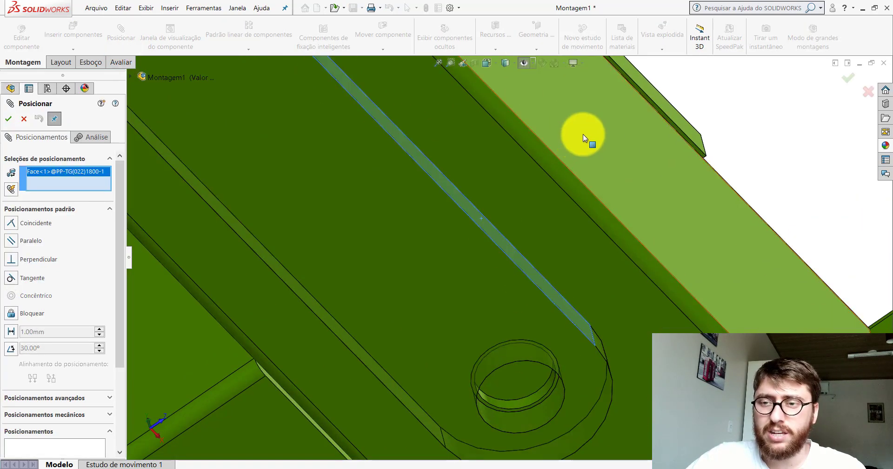
{"action": "key", "text": "Escape"}
Set the view to Isometric.
{"action": "scroll", "coordinate": [560, 173], "scroll_direction": "up", "scroll_amount": 3}
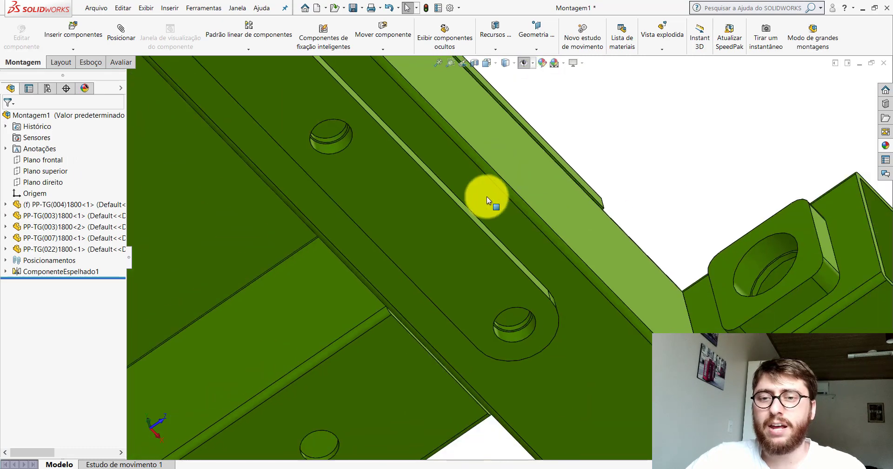
{"action": "scroll", "coordinate": [487, 196], "scroll_direction": "up", "scroll_amount": 3}
{"action": "scroll", "coordinate": [481, 199], "scroll_direction": "up", "scroll_amount": 2}
{"action": "left_click", "coordinate": [486, 63]}
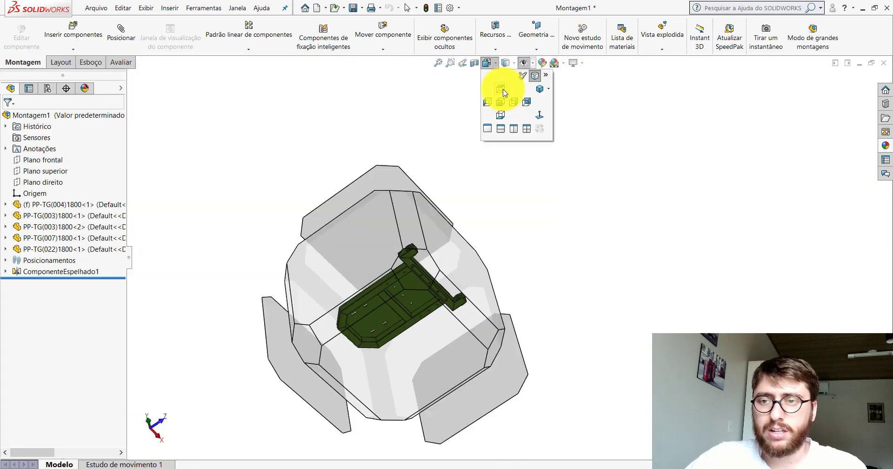
{"action": "left_click", "coordinate": [499, 93]}
Orbit to show the whole frame from below and start inserting another component.
{"action": "middle_click_drag", "start_coordinate": [504, 275], "coordinate": [493, 134]}
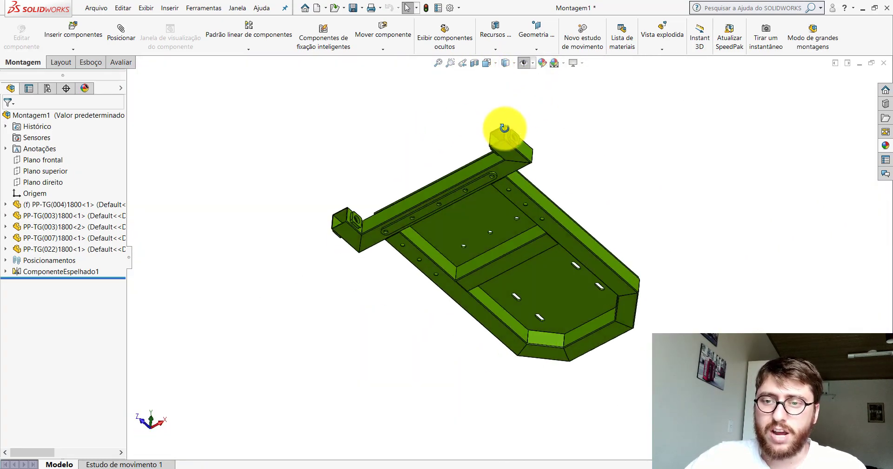
{"action": "scroll", "coordinate": [493, 167], "scroll_direction": "down", "scroll_amount": 3}
{"action": "scroll", "coordinate": [493, 166], "scroll_direction": "down", "scroll_amount": 2}
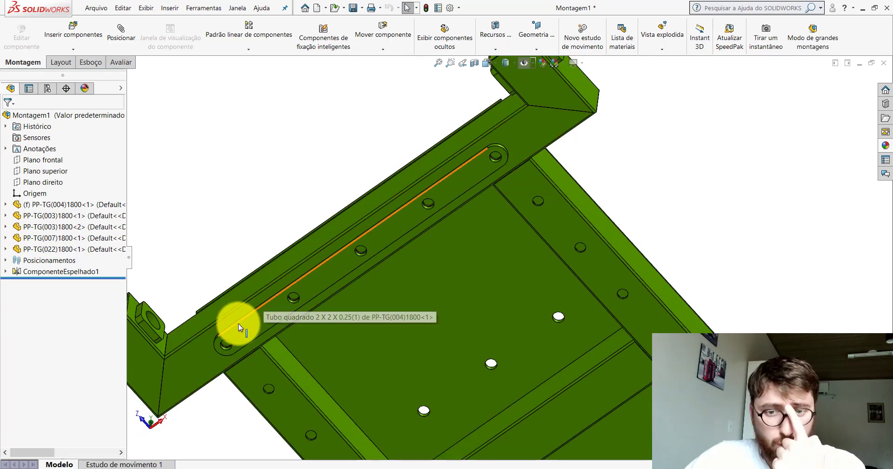
{"action": "scroll", "coordinate": [256, 326], "scroll_direction": "down", "scroll_amount": 1}
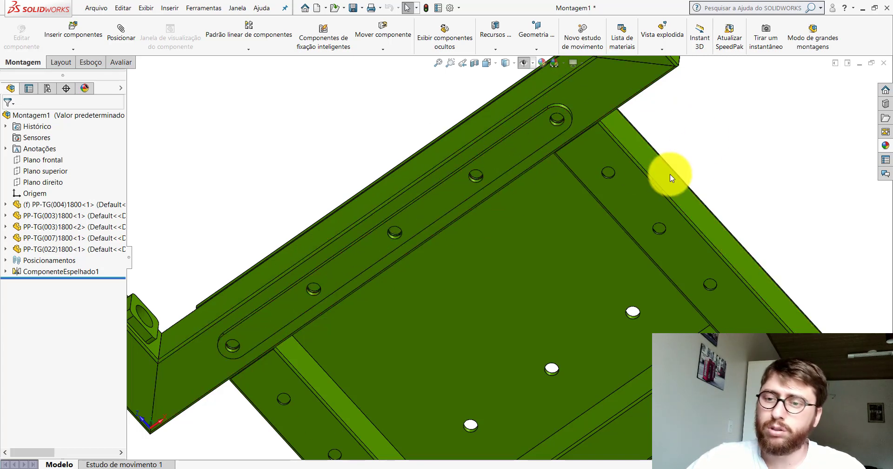
{"action": "scroll", "coordinate": [651, 204], "scroll_direction": "down", "scroll_amount": 5}
{"action": "middle_click_drag", "start_coordinate": [628, 233], "coordinate": [543, 283]}
{"action": "scroll", "coordinate": [528, 284], "scroll_direction": "up", "scroll_amount": 3}
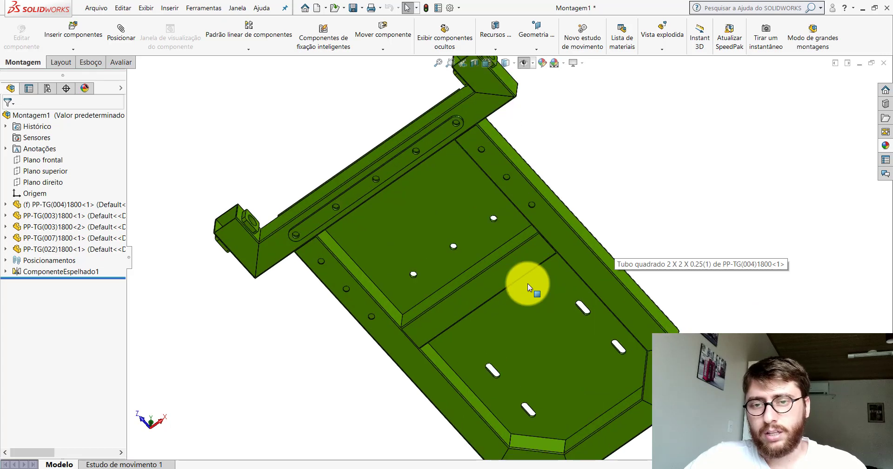
{"action": "left_click", "coordinate": [74, 31]}
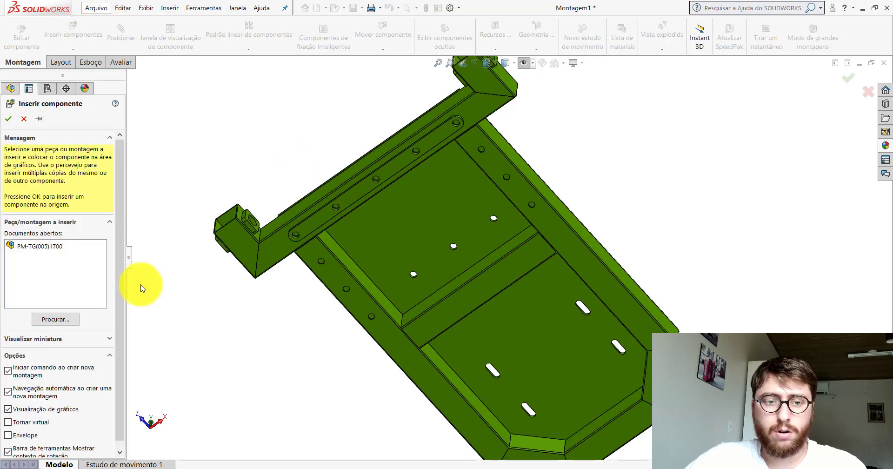
Choose part PP-TG(023)1800 from the part files and place it beside the frame.
{"action": "left_click", "coordinate": [70, 321]}
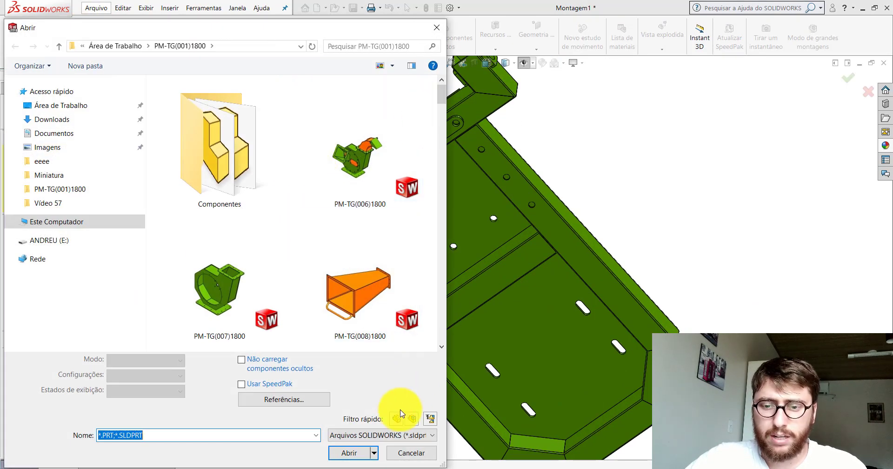
{"action": "left_click", "coordinate": [398, 416]}
{"action": "left_click_drag", "start_coordinate": [443, 90], "coordinate": [442, 200]}
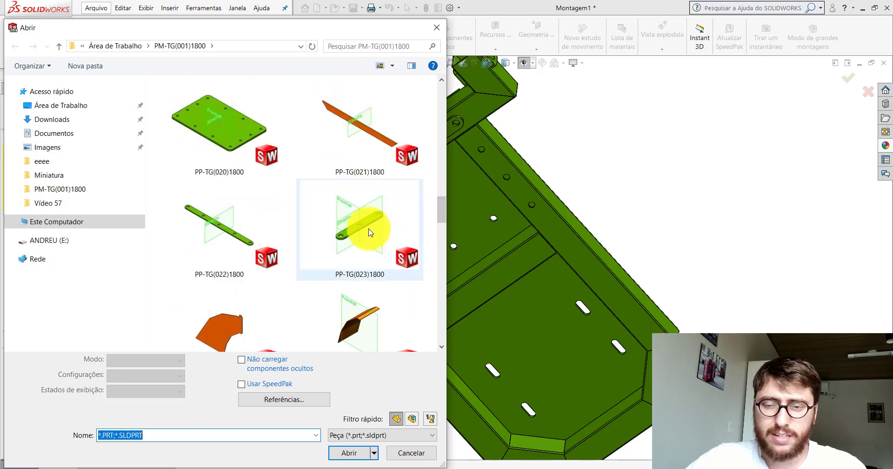
{"action": "double_click", "coordinate": [370, 232]}
{"action": "scroll", "coordinate": [589, 189], "scroll_direction": "down", "scroll_amount": 3}
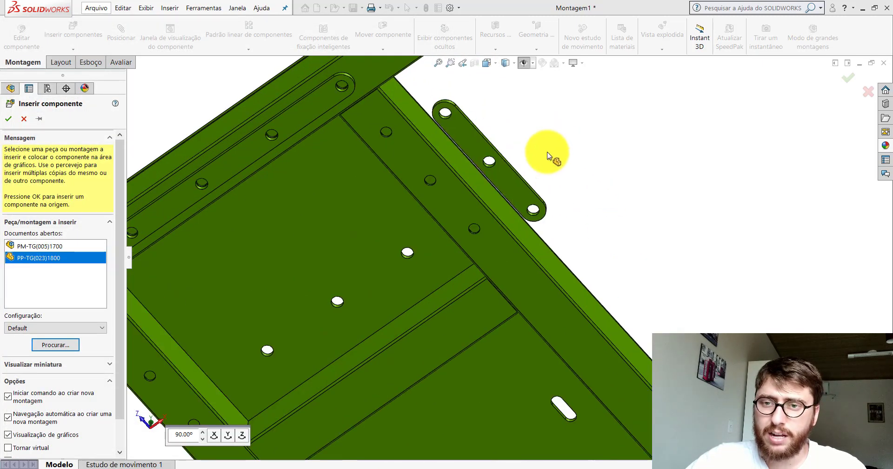
{"action": "left_click", "coordinate": [521, 143]}
{"action": "scroll", "coordinate": [505, 152], "scroll_direction": "up", "scroll_amount": 4}
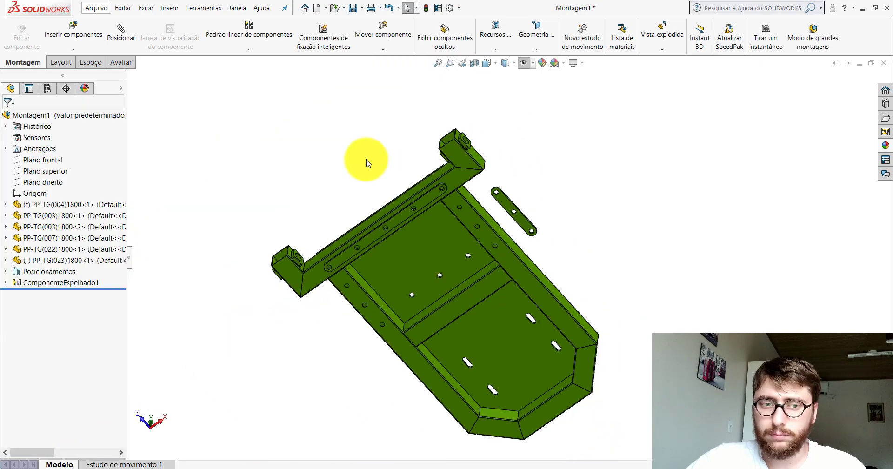
Mate the link bar's flat face coincident to the frame tube face (Coincidente9).
{"action": "left_click", "coordinate": [120, 31]}
{"action": "scroll", "coordinate": [469, 226], "scroll_direction": "down", "scroll_amount": 3}
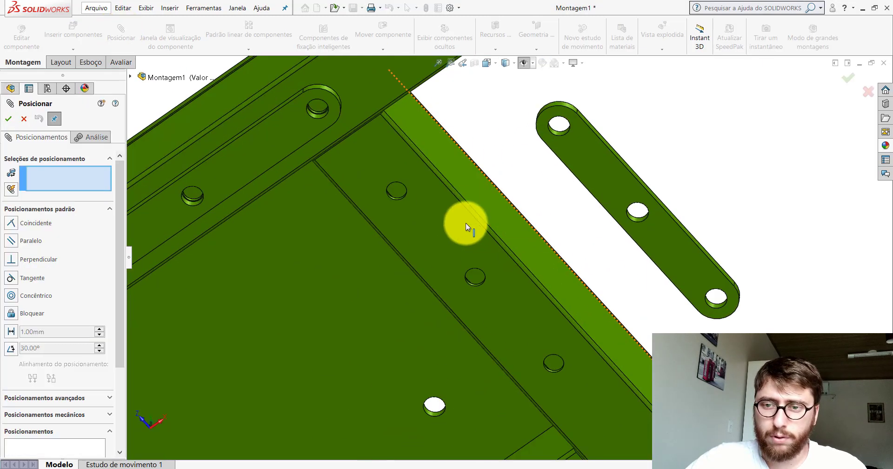
{"action": "left_click", "coordinate": [462, 194]}
{"action": "scroll", "coordinate": [462, 194], "scroll_direction": "up", "scroll_amount": 2}
{"action": "middle_click_drag", "start_coordinate": [408, 233], "coordinate": [340, 328]}
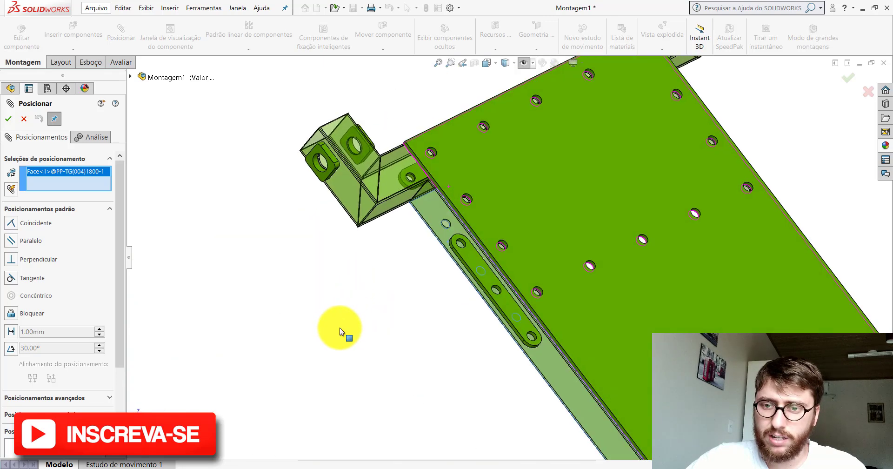
{"action": "scroll", "coordinate": [463, 265], "scroll_direction": "down", "scroll_amount": 3}
{"action": "scroll", "coordinate": [490, 243], "scroll_direction": "down", "scroll_amount": 3}
{"action": "left_click", "coordinate": [491, 245]}
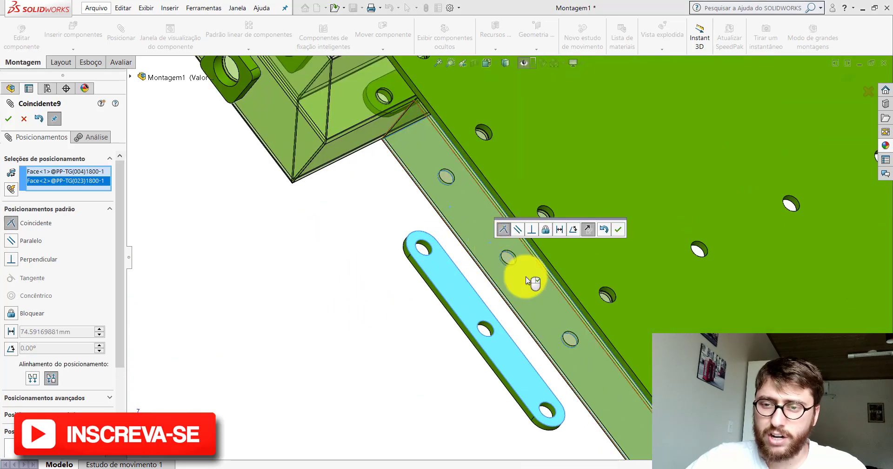
{"action": "left_click", "coordinate": [618, 229]}
Make a frame tube hole concentric with a link bar hole (Concêntrico5).
{"action": "scroll", "coordinate": [553, 235], "scroll_direction": "up", "scroll_amount": 3}
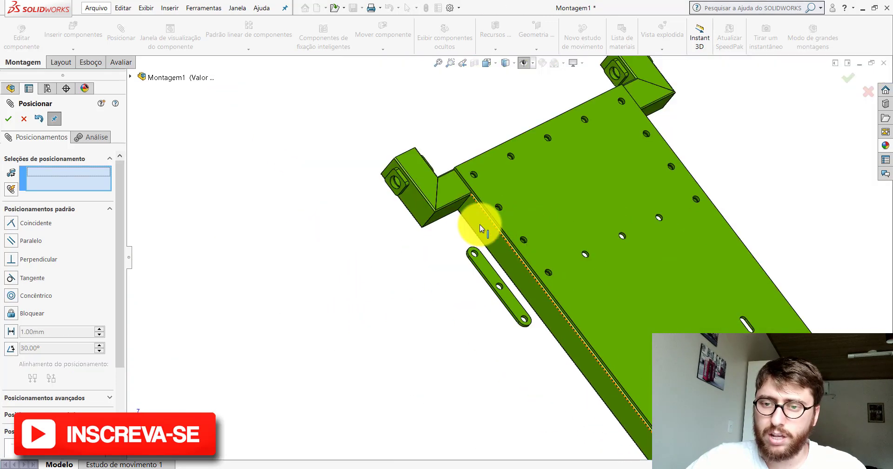
{"action": "mouse_move", "coordinate": [480, 225]}
{"action": "middle_mouse_down"}
{"action": "mouse_move", "coordinate": [570, 80]}
{"action": "mouse_move", "coordinate": [495, 219]}
{"action": "middle_mouse_up"}
{"action": "scroll", "coordinate": [495, 219], "scroll_direction": "down", "scroll_amount": 3}
{"action": "scroll", "coordinate": [465, 246], "scroll_direction": "down", "scroll_amount": 3}
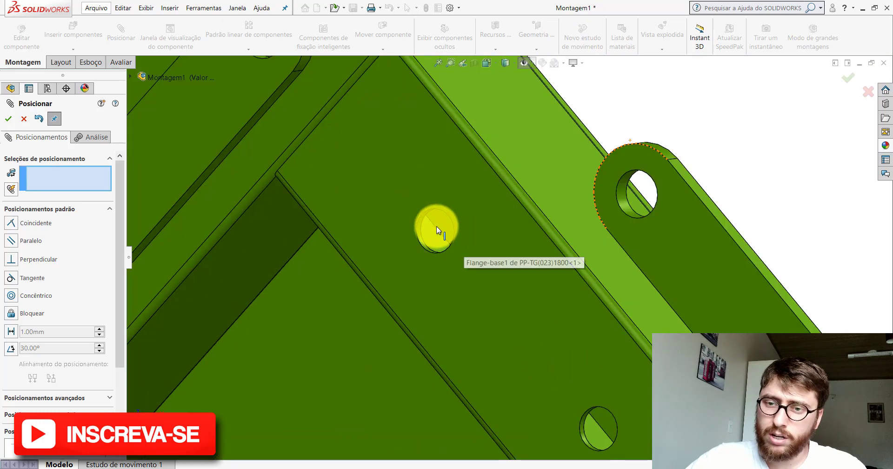
{"action": "scroll", "coordinate": [437, 225], "scroll_direction": "down", "scroll_amount": 3}
{"action": "left_click", "coordinate": [425, 224]}
{"action": "scroll", "coordinate": [424, 220], "scroll_direction": "up", "scroll_amount": 3}
{"action": "scroll", "coordinate": [698, 196], "scroll_direction": "down", "scroll_amount": 2}
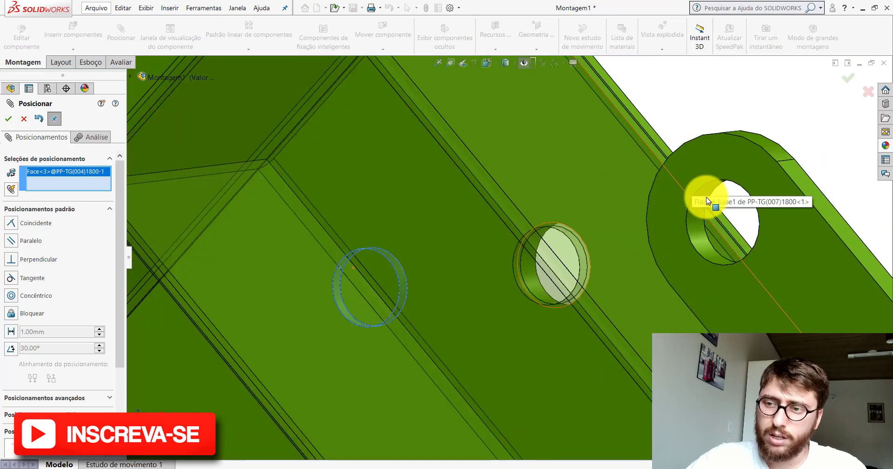
{"action": "left_click", "coordinate": [704, 195]}
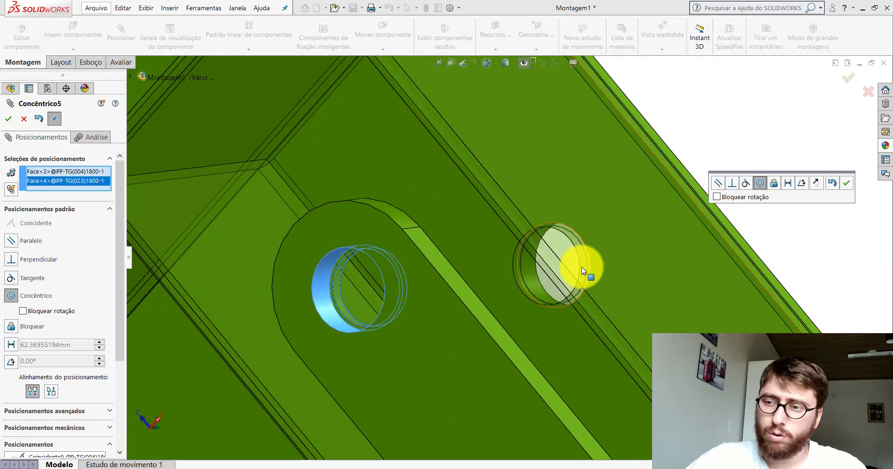
{"action": "left_click", "coordinate": [847, 187]}
Make the link bar's second hole concentric with the matching tube hole (Concêntrico6).
{"action": "scroll", "coordinate": [559, 314], "scroll_direction": "up", "scroll_amount": 3}
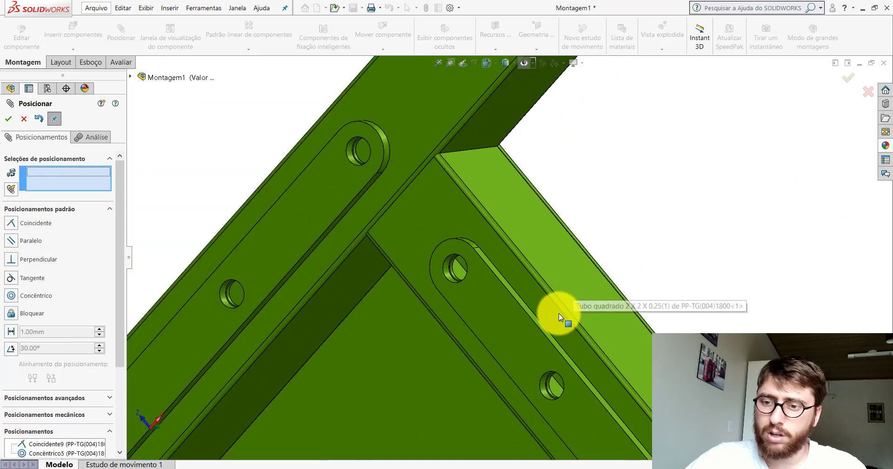
{"action": "scroll", "coordinate": [562, 344], "scroll_direction": "up", "scroll_amount": 2}
{"action": "scroll", "coordinate": [563, 345], "scroll_direction": "down", "scroll_amount": 5}
{"action": "scroll", "coordinate": [541, 334], "scroll_direction": "down", "scroll_amount": 4}
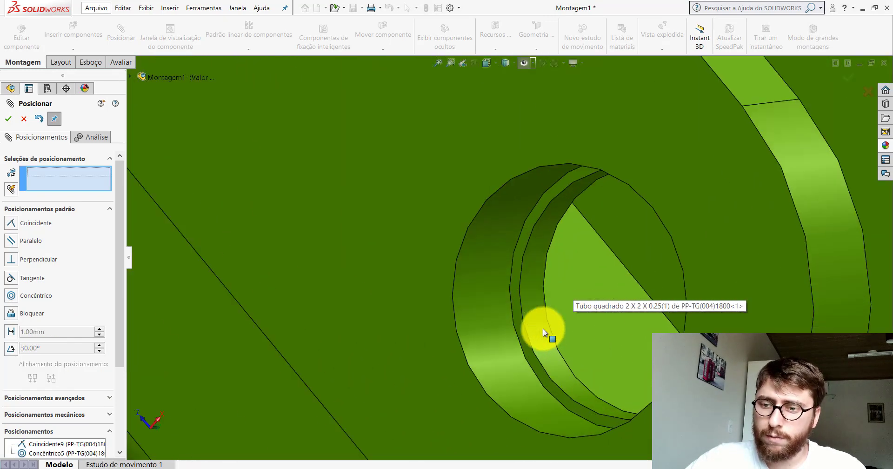
{"action": "left_click", "coordinate": [535, 297]}
{"action": "left_click", "coordinate": [487, 288]}
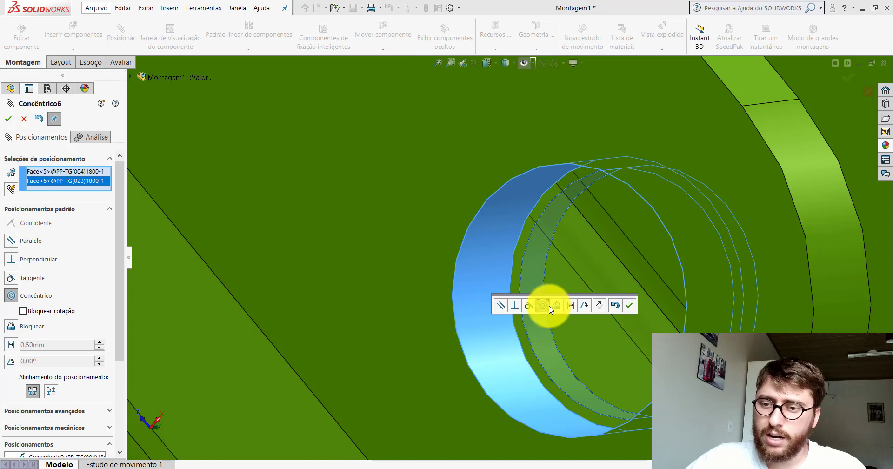
{"action": "left_click", "coordinate": [633, 311]}
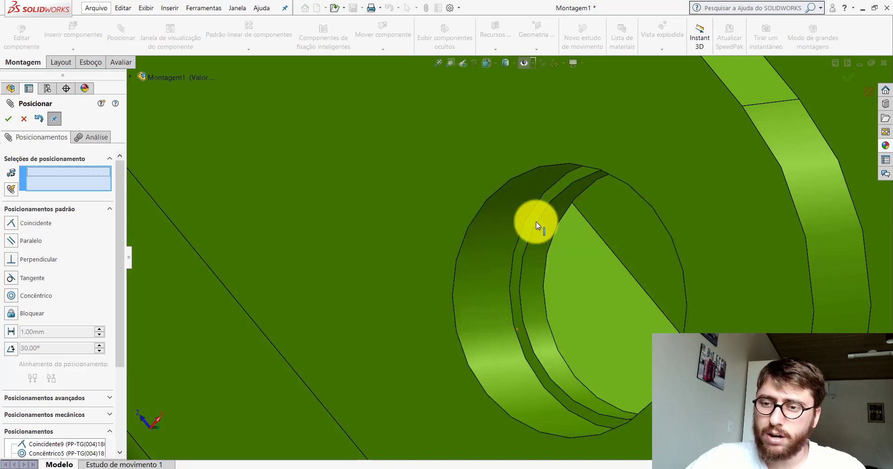
{"action": "scroll", "coordinate": [525, 235], "scroll_direction": "up", "scroll_amount": 2}
{"action": "scroll", "coordinate": [527, 243], "scroll_direction": "down", "scroll_amount": 3}
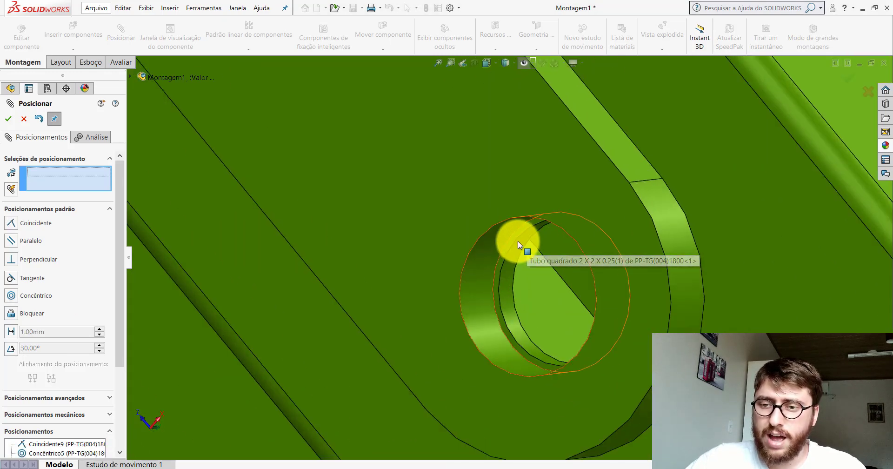
{"action": "scroll", "coordinate": [498, 253], "scroll_direction": "up", "scroll_amount": 2}
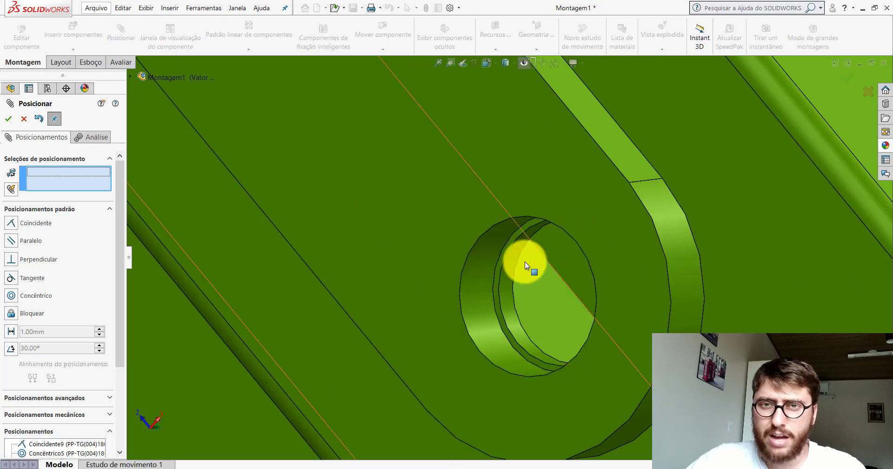
{"action": "middle_click_drag", "start_coordinate": [519, 245], "coordinate": [488, 190]}
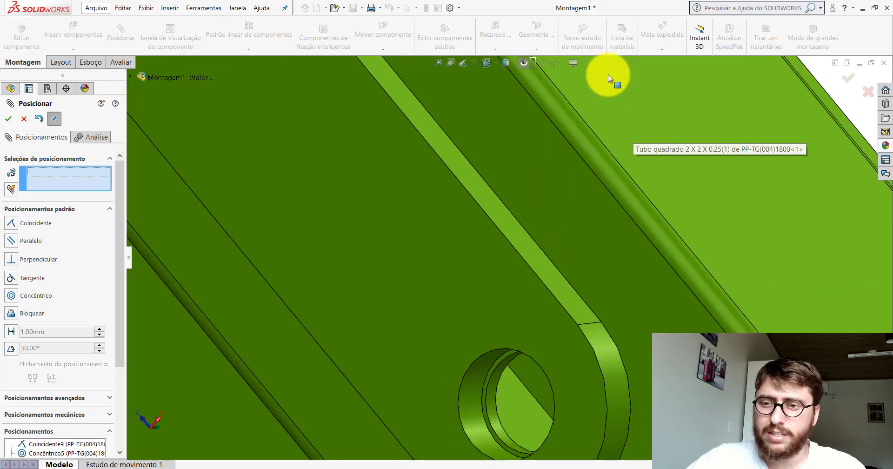
{"action": "scroll", "coordinate": [520, 163], "scroll_direction": "up", "scroll_amount": 2}
{"action": "scroll", "coordinate": [520, 164], "scroll_direction": "up", "scroll_amount": 2}
{"action": "scroll", "coordinate": [457, 187], "scroll_direction": "up", "scroll_amount": 1}
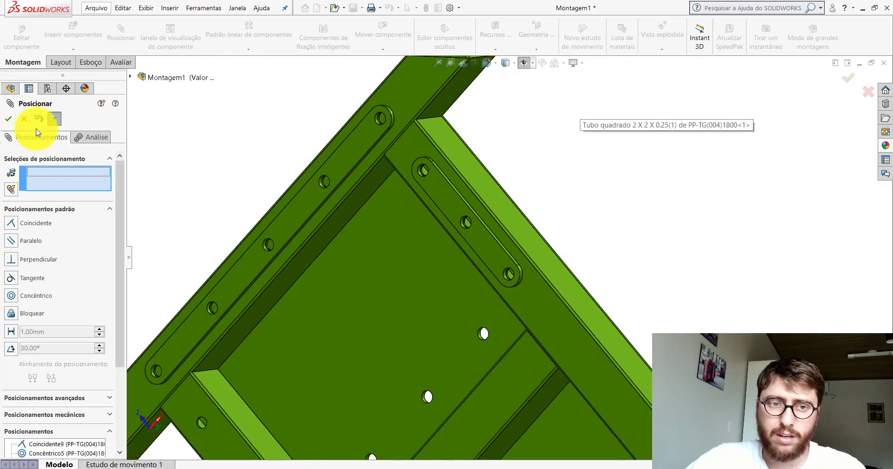
Close the Mate PropertyManager and Ctrl-drag a second PP-TG(023)1800 copy below the frame.
{"action": "left_click", "coordinate": [24, 118]}
{"action": "scroll", "coordinate": [602, 223], "scroll_direction": "up", "scroll_amount": 2}
{"action": "scroll", "coordinate": [459, 289], "scroll_direction": "up", "scroll_amount": 3}
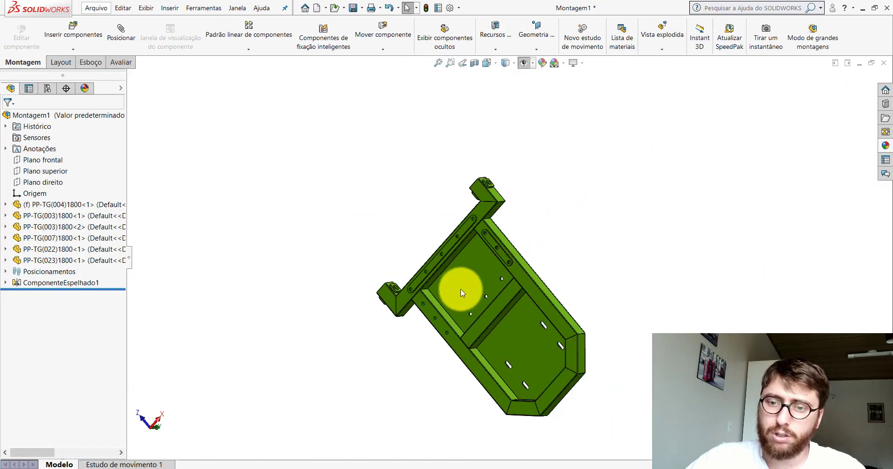
{"action": "scroll", "coordinate": [444, 298], "scroll_direction": "down", "scroll_amount": 4}
{"action": "scroll", "coordinate": [445, 298], "scroll_direction": "down", "scroll_amount": 1}
{"action": "scroll", "coordinate": [442, 320], "scroll_direction": "down", "scroll_amount": 1}
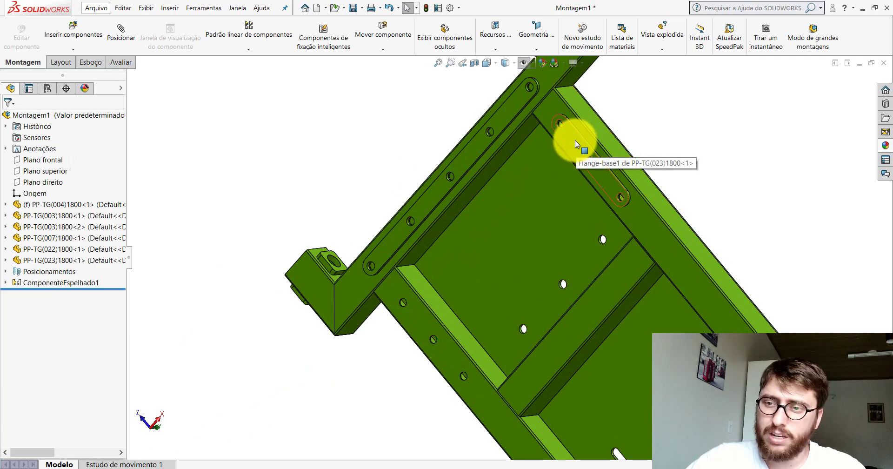
{"action": "left_click_drag", "start_coordinate": [575, 141], "coordinate": [387, 384], "text": "ctrl"}
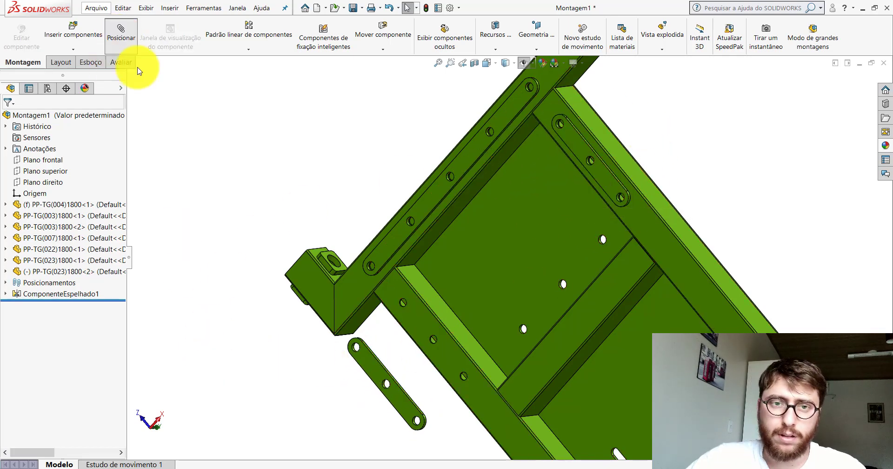
Make the copied link bar's flat face coincident with the frame tube face.
{"action": "scroll", "coordinate": [426, 338], "scroll_direction": "down", "scroll_amount": 3}
{"action": "left_click", "coordinate": [463, 252]}
{"action": "mouse_move", "coordinate": [463, 251]}
{"action": "middle_mouse_down"}
{"action": "mouse_move", "coordinate": [459, 263]}
{"action": "mouse_move", "coordinate": [619, 144]}
{"action": "mouse_move", "coordinate": [512, 253]}
{"action": "middle_mouse_up"}
{"action": "scroll", "coordinate": [488, 270], "scroll_direction": "down", "scroll_amount": 3}
{"action": "left_click", "coordinate": [488, 270]}
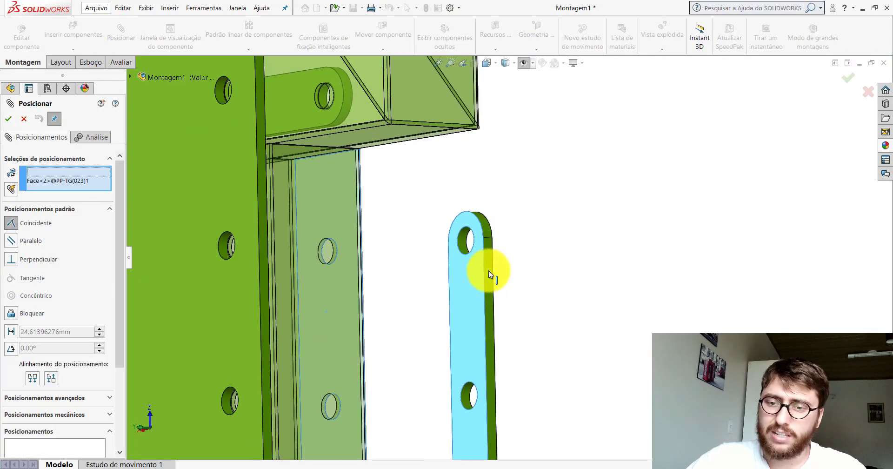
{"action": "left_click", "coordinate": [489, 270]}
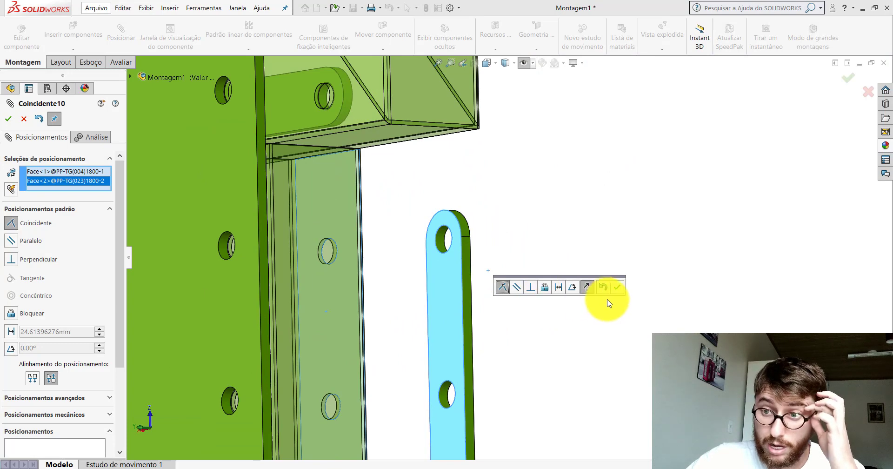
{"action": "left_click", "coordinate": [618, 289]}
Add a concentric mate between the bar hole and the tube hole.
{"action": "mouse_move", "coordinate": [455, 234]}
{"action": "middle_mouse_down"}
{"action": "mouse_move", "coordinate": [397, 235]}
{"action": "mouse_move", "coordinate": [350, 154]}
{"action": "mouse_move", "coordinate": [457, 228]}
{"action": "middle_mouse_up"}
{"action": "scroll", "coordinate": [442, 217], "scroll_direction": "down", "scroll_amount": 5}
{"action": "scroll", "coordinate": [596, 366], "scroll_direction": "up", "scroll_amount": 3}
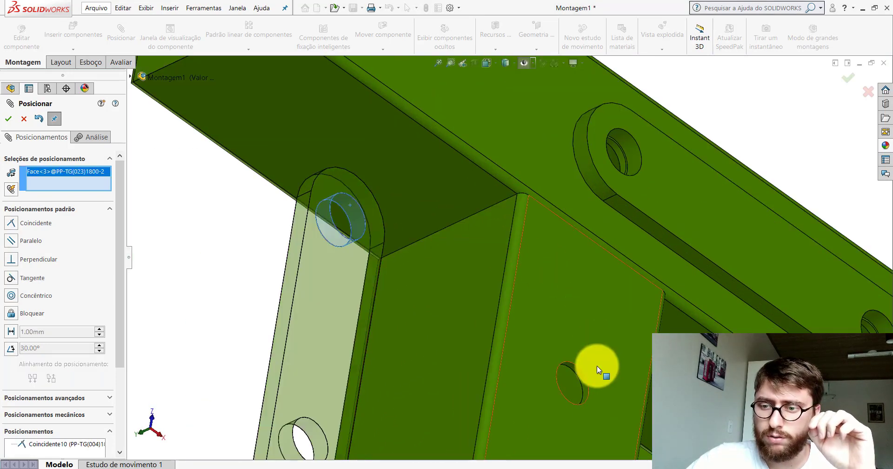
{"action": "scroll", "coordinate": [551, 358], "scroll_direction": "down", "scroll_amount": 3}
{"action": "left_click", "coordinate": [547, 356]}
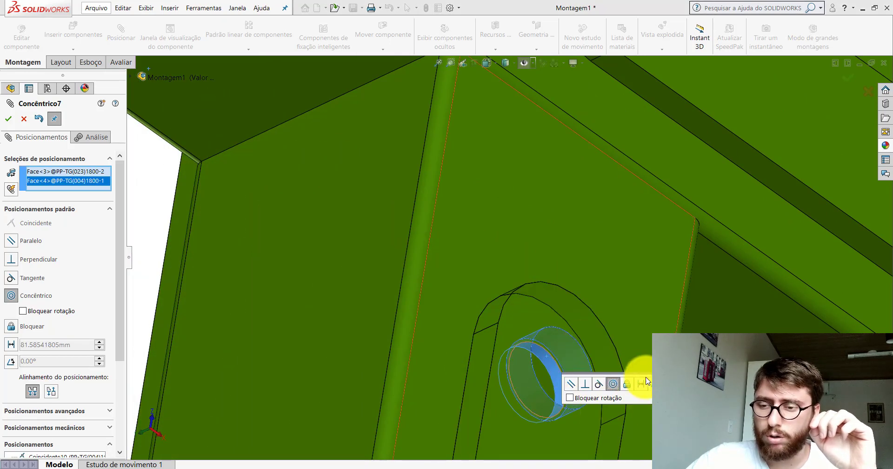
{"action": "left_click", "coordinate": [660, 384]}
Make the bar's other hole concentric with its matching tube hole, then finish mating.
{"action": "scroll", "coordinate": [491, 269], "scroll_direction": "up", "scroll_amount": 5}
{"action": "scroll", "coordinate": [480, 272], "scroll_direction": "up", "scroll_amount": 3}
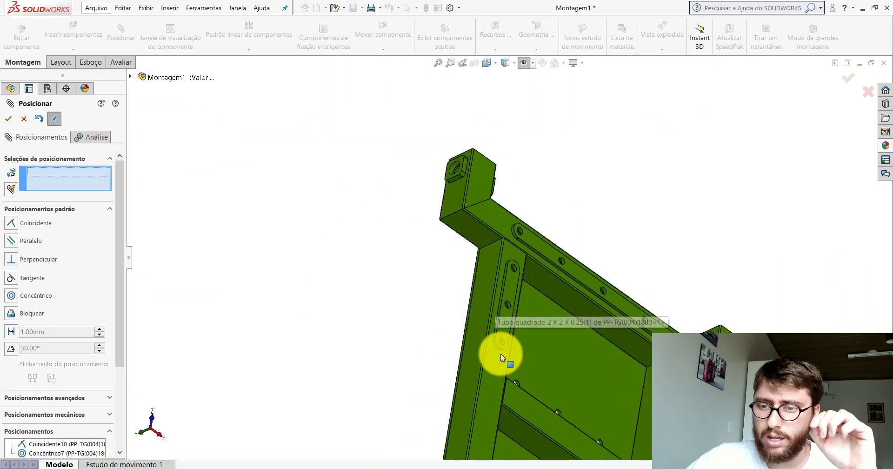
{"action": "scroll", "coordinate": [501, 354], "scroll_direction": "down", "scroll_amount": 3}
{"action": "scroll", "coordinate": [516, 293], "scroll_direction": "down", "scroll_amount": 5}
{"action": "left_click", "coordinate": [479, 266]}
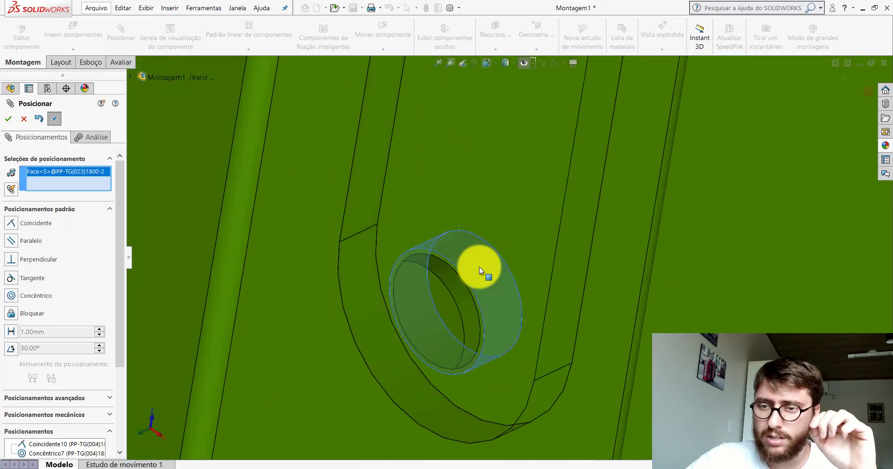
{"action": "left_click", "coordinate": [454, 290]}
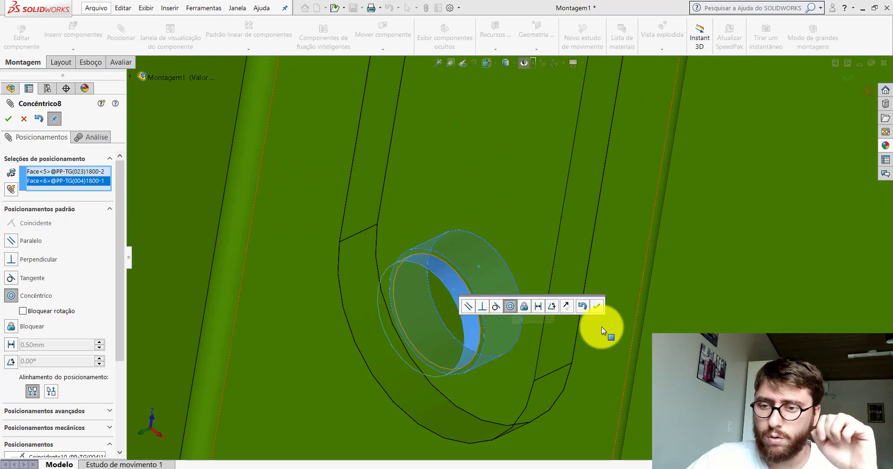
{"action": "left_click", "coordinate": [598, 309]}
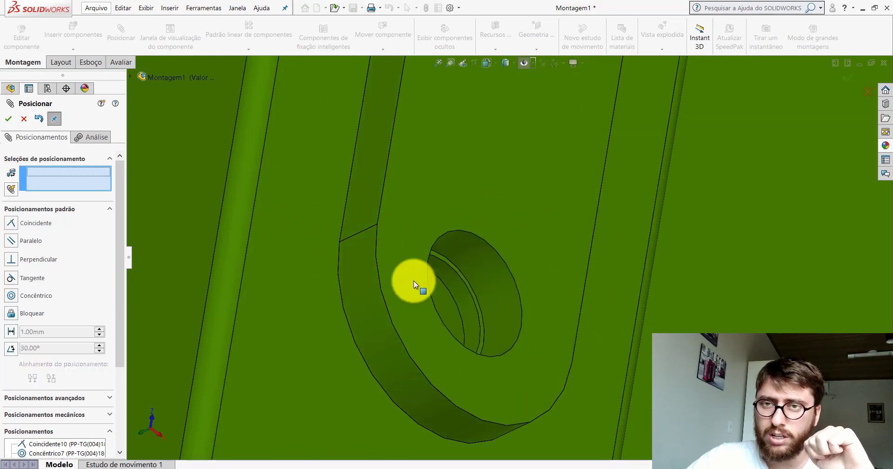
{"action": "left_click", "coordinate": [24, 120]}
{"action": "left_click", "coordinate": [496, 62]}
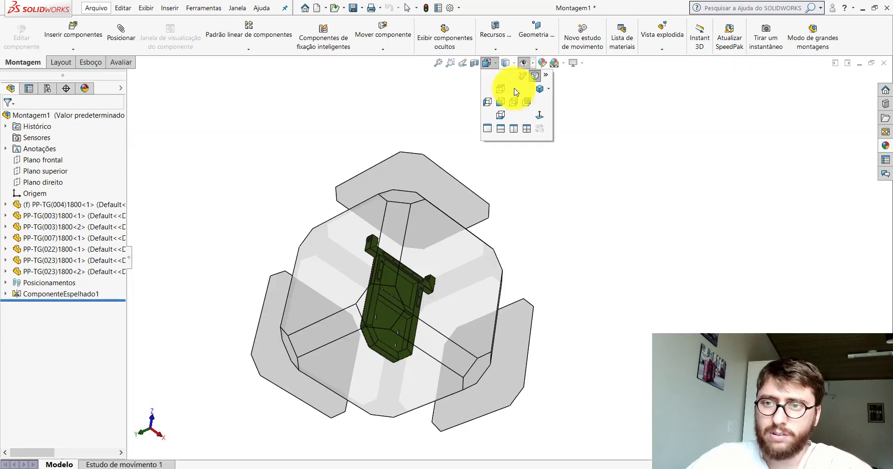
{"action": "left_click", "coordinate": [535, 87]}
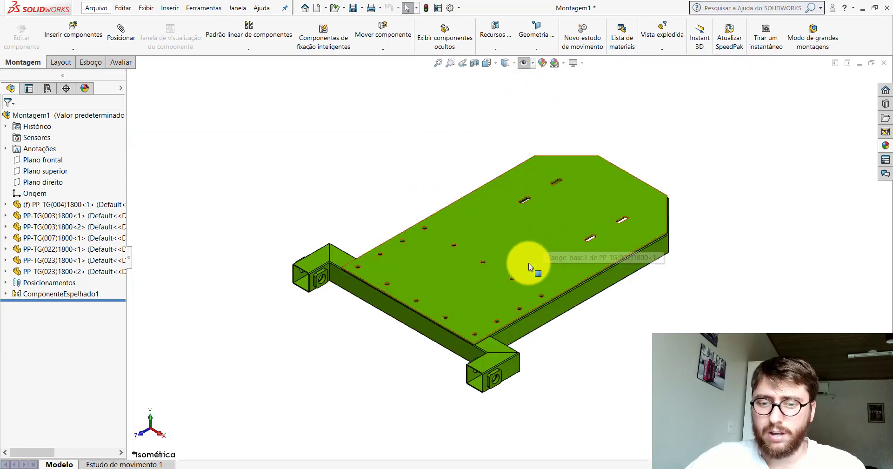
{"action": "left_click", "coordinate": [285, 453]}
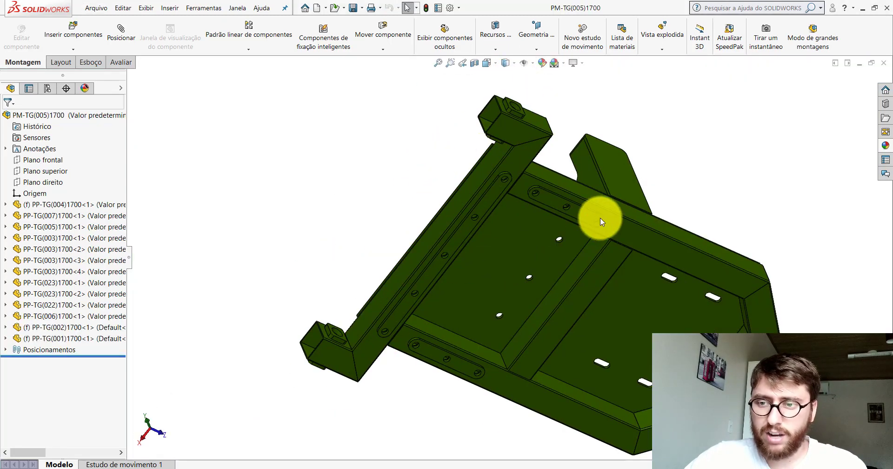
{"action": "mouse_move", "coordinate": [601, 218]}
{"action": "middle_mouse_down"}
{"action": "mouse_move", "coordinate": [457, 386]}
{"action": "mouse_move", "coordinate": [564, 351]}
{"action": "middle_mouse_up"}
{"action": "left_click", "coordinate": [569, 342]}
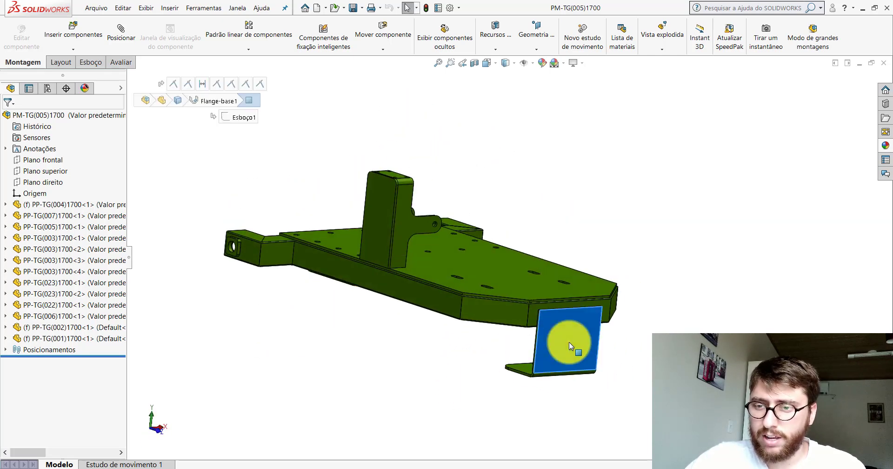
{"action": "left_click", "coordinate": [279, 205]}
{"action": "left_click", "coordinate": [119, 61]}
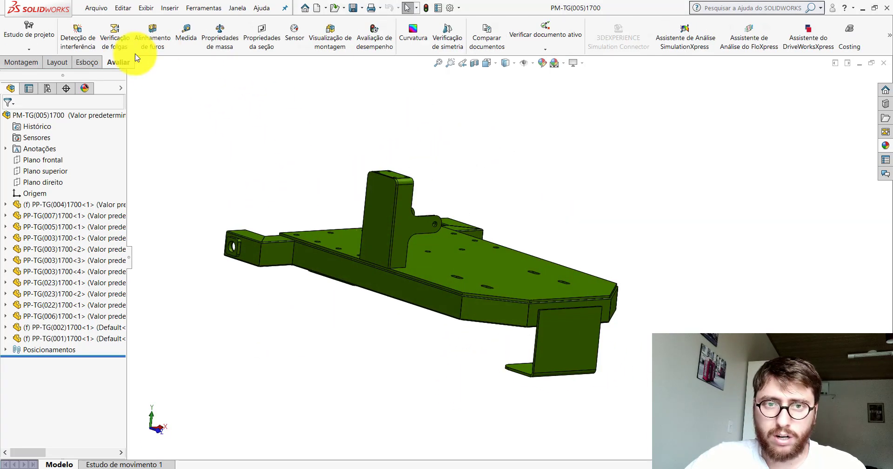
{"action": "left_click", "coordinate": [199, 49]}
{"action": "scroll", "coordinate": [559, 305], "scroll_direction": "down", "scroll_amount": 5}
{"action": "scroll", "coordinate": [538, 293], "scroll_direction": "down", "scroll_amount": 3}
{"action": "scroll", "coordinate": [543, 309], "scroll_direction": "down", "scroll_amount": 3}
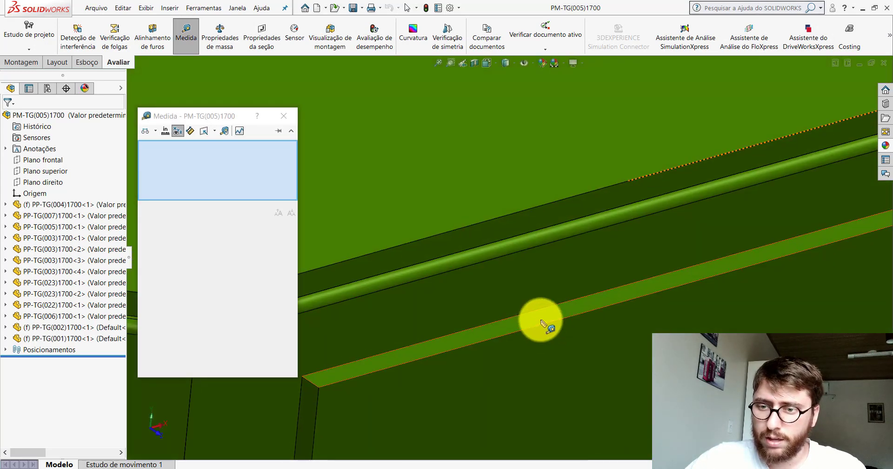
{"action": "left_click", "coordinate": [540, 321]}
{"action": "left_click", "coordinate": [539, 191]}
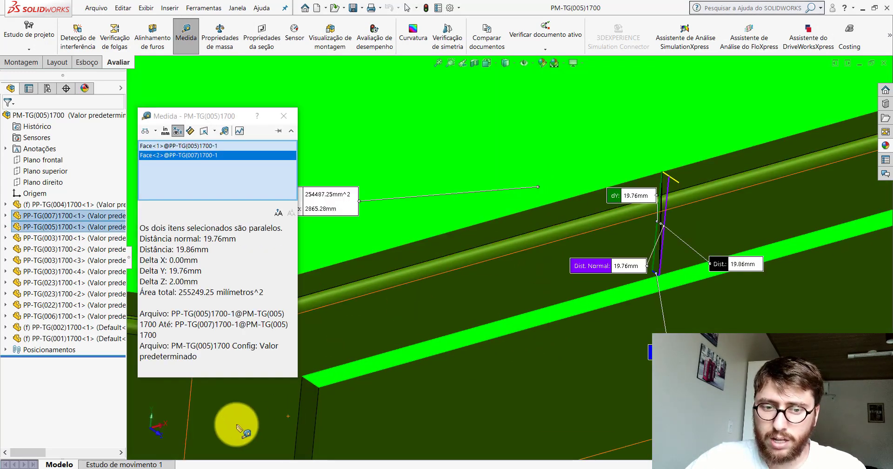
{"action": "mouse_move", "coordinate": [188, 271]}
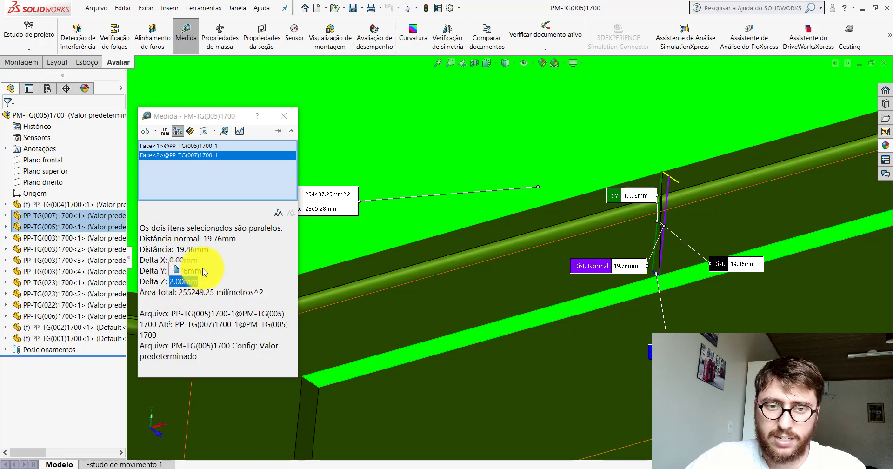
{"action": "left_click", "coordinate": [283, 116]}
{"action": "scroll", "coordinate": [624, 184], "scroll_direction": "up", "scroll_amount": 5}
{"action": "scroll", "coordinate": [616, 219], "scroll_direction": "up", "scroll_amount": 5}
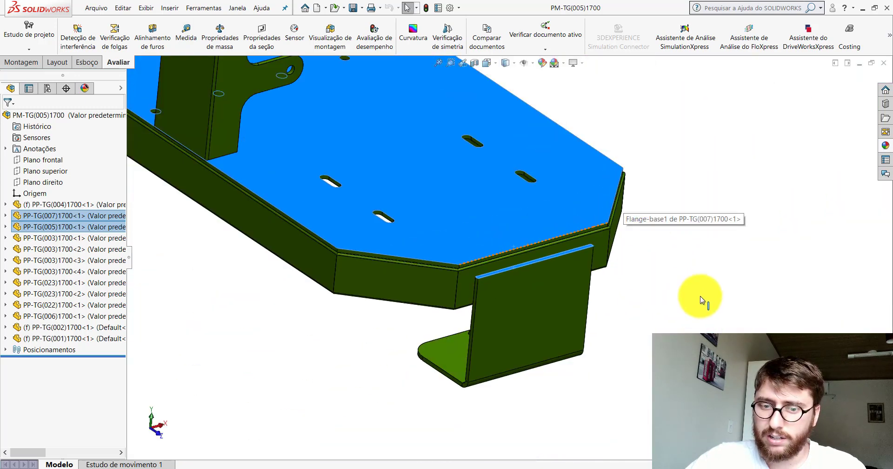
{"action": "left_click", "coordinate": [353, 428]}
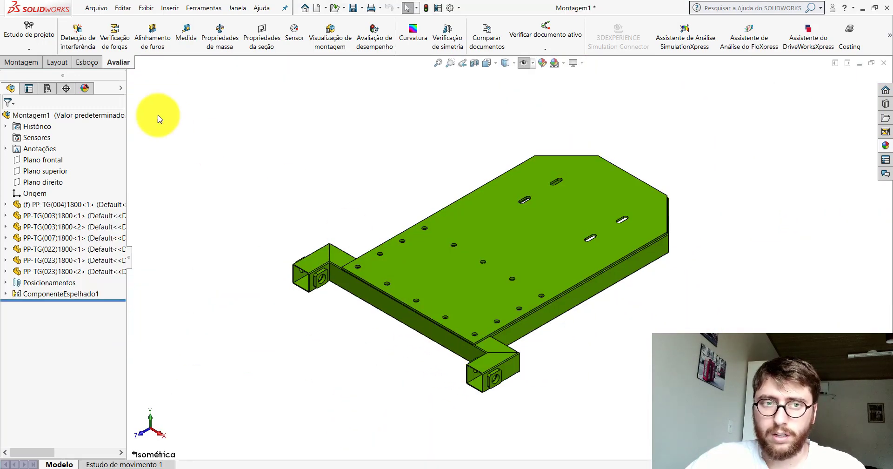
Insert the PP-TG(005)1800 part file into Montagem1, placing the L-bracket beside the top plate.
{"action": "left_click", "coordinate": [23, 61]}
{"action": "left_click", "coordinate": [75, 30]}
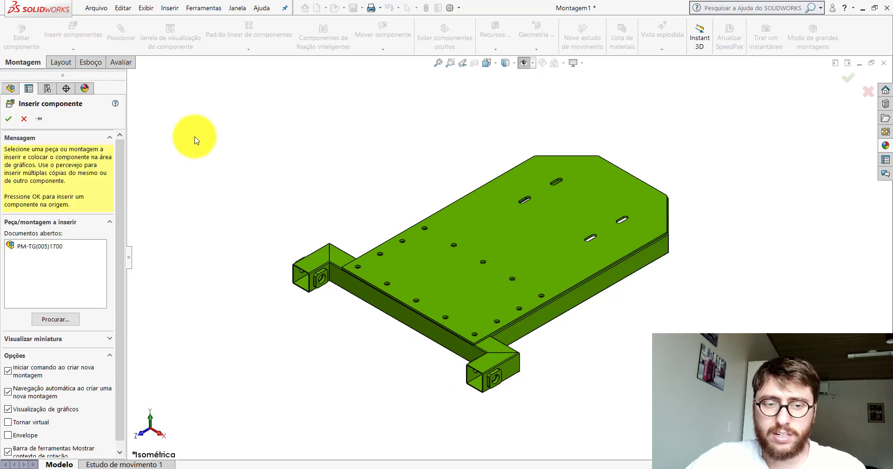
{"action": "left_click", "coordinate": [55, 319]}
{"action": "left_click", "coordinate": [397, 419]}
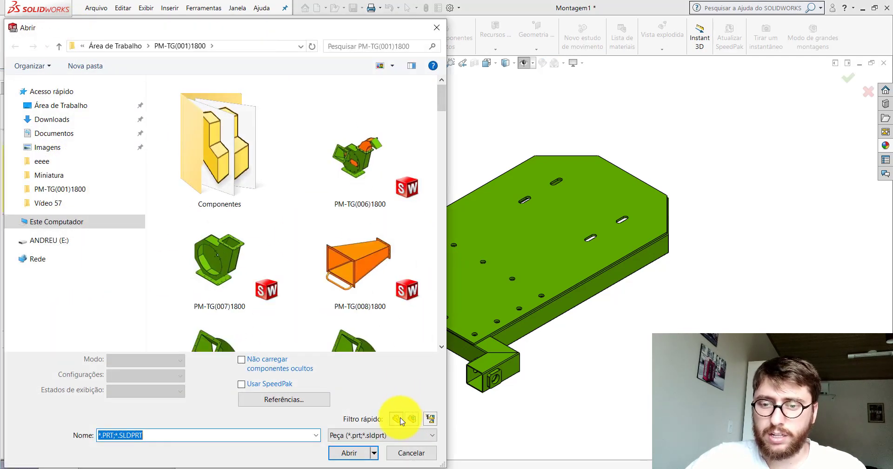
{"action": "left_click_drag", "start_coordinate": [443, 101], "coordinate": [444, 122]}
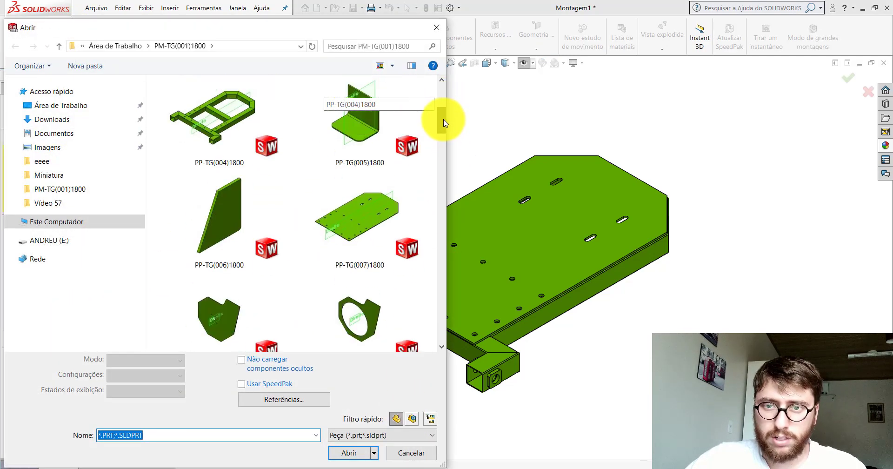
{"action": "double_click", "coordinate": [374, 131]}
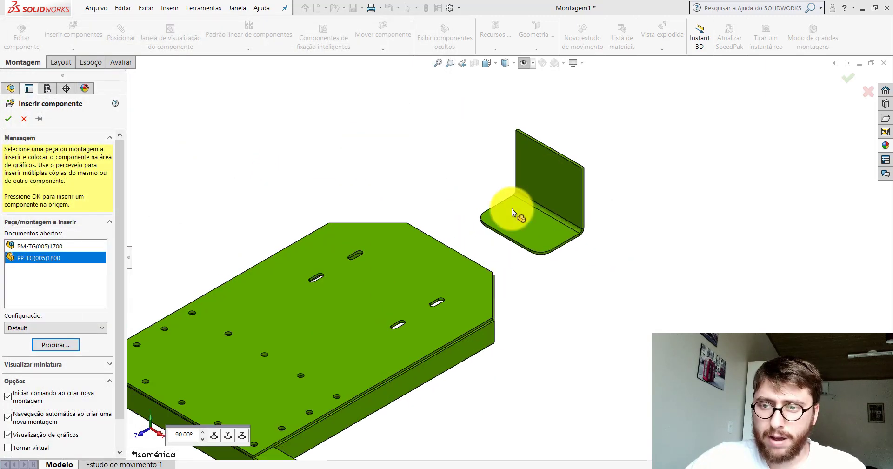
{"action": "left_click", "coordinate": [534, 211]}
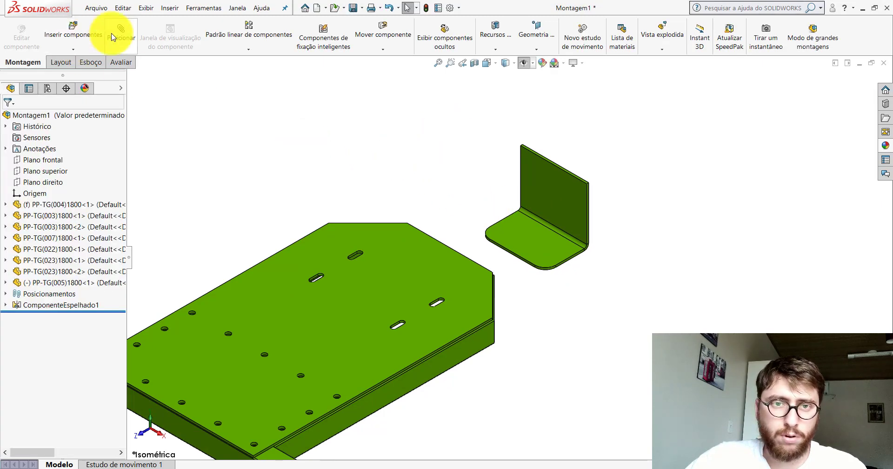
Mate a bracket face coincident to the frame face as Coincidente11.
{"action": "left_click", "coordinate": [541, 178]}
{"action": "middle_click_drag", "start_coordinate": [523, 155], "coordinate": [577, 238]}
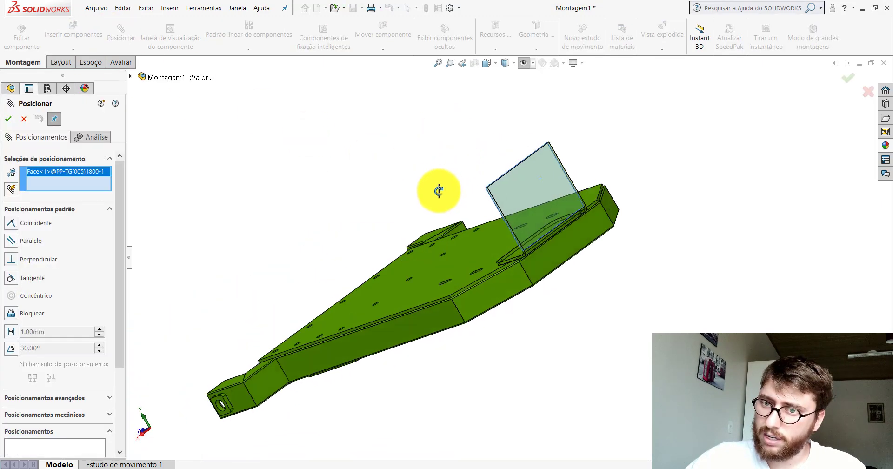
{"action": "left_click", "coordinate": [577, 239]}
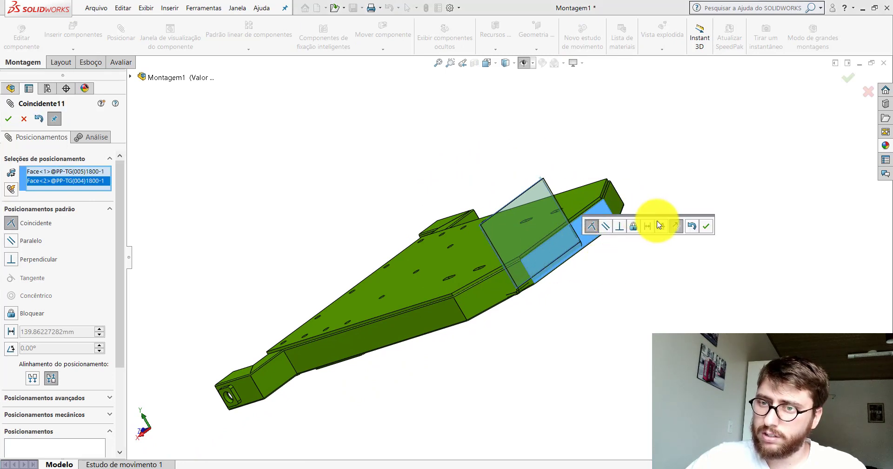
{"action": "left_click", "coordinate": [709, 226]}
Show the reference planes, clear a wrongly picked plane, and drag the bracket off the plate.
{"action": "scroll", "coordinate": [652, 214], "scroll_direction": "down", "scroll_amount": 4}
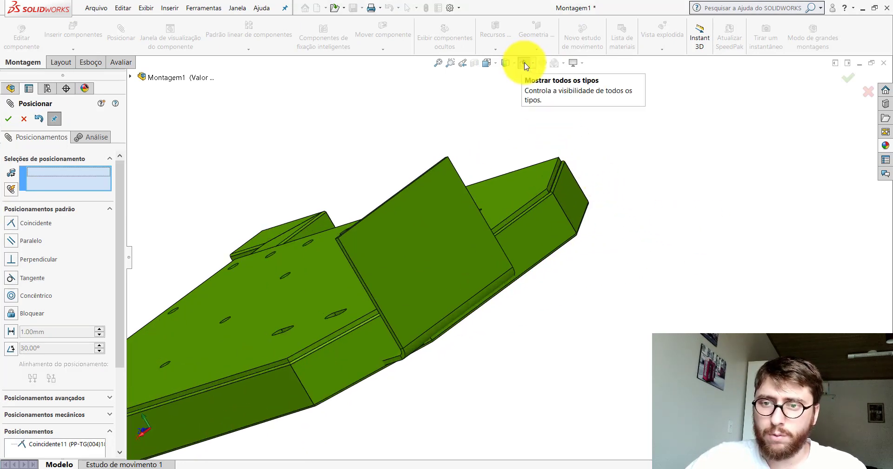
{"action": "left_click", "coordinate": [525, 66]}
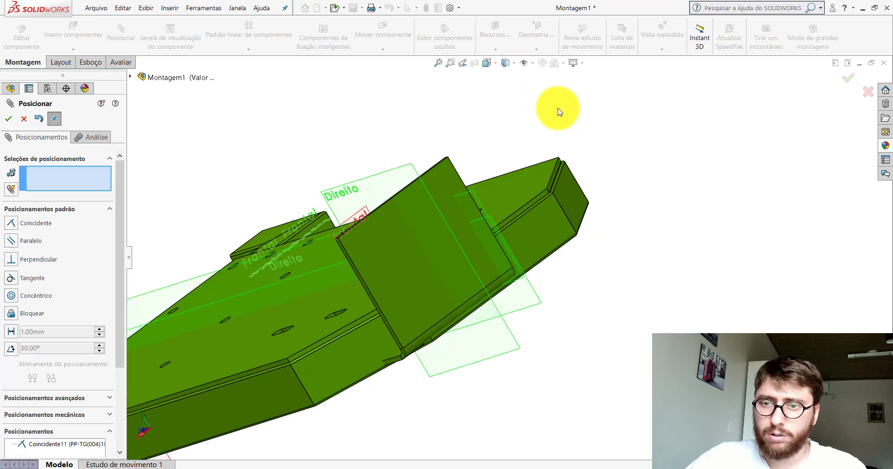
{"action": "left_click", "coordinate": [403, 245]}
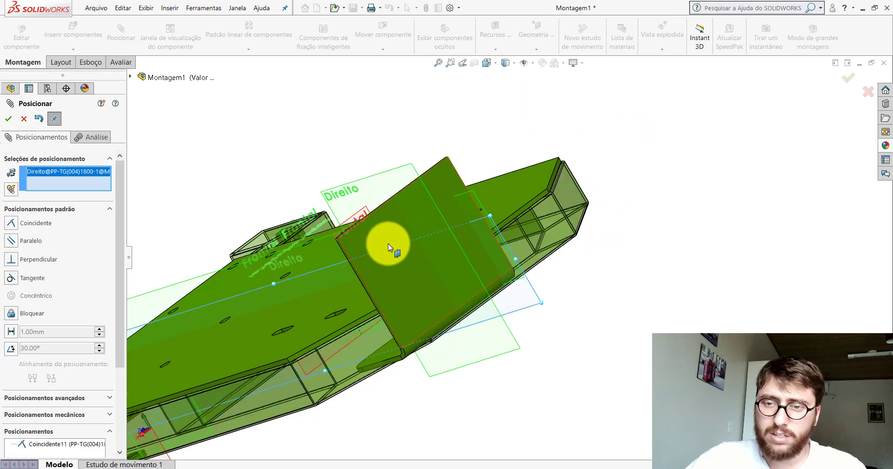
{"action": "right_click", "coordinate": [45, 183]}
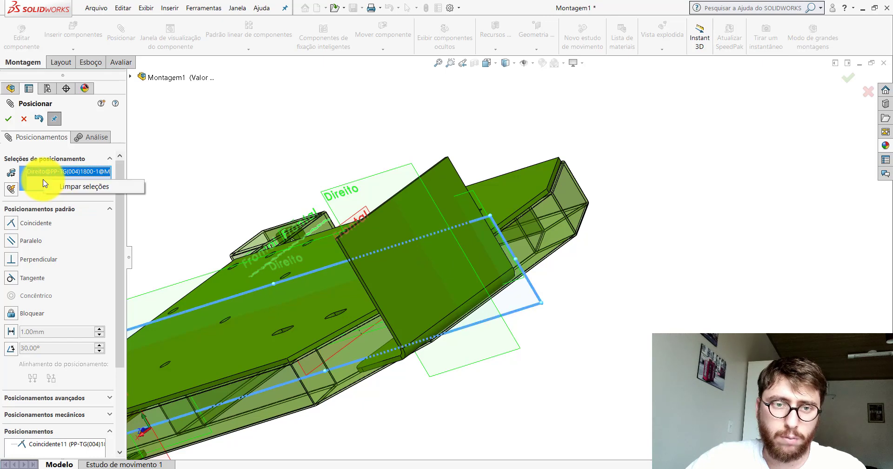
{"action": "left_click", "coordinate": [62, 186]}
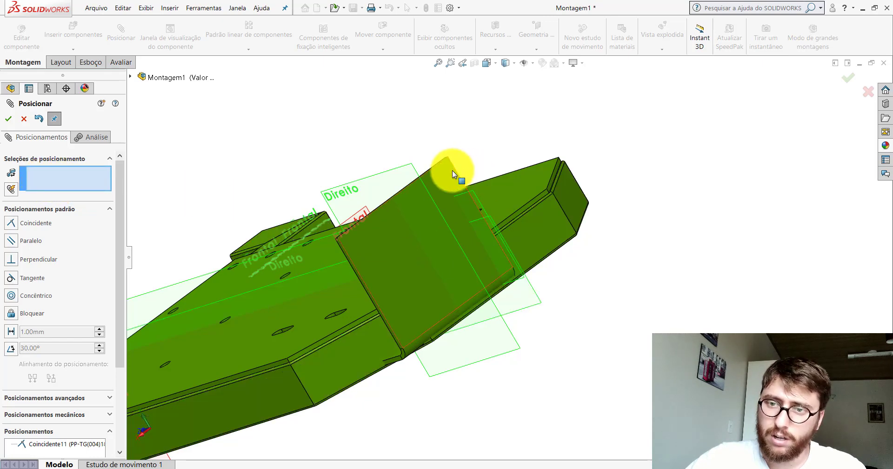
{"action": "mouse_move", "coordinate": [452, 170]}
{"action": "left_mouse_down"}
{"action": "mouse_move", "coordinate": [492, 141]}
{"action": "mouse_move", "coordinate": [670, 56]}
{"action": "left_mouse_up"}
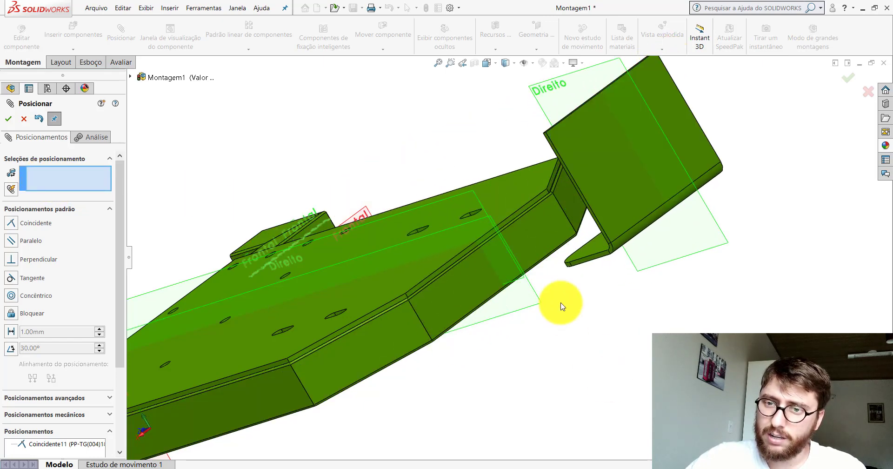
Align the bracket's Direito plane coincident with the plate's Direito plane as Coincidente12.
{"action": "scroll", "coordinate": [536, 270], "scroll_direction": "up", "scroll_amount": 3}
{"action": "mouse_move", "coordinate": [506, 230]}
{"action": "middle_mouse_down"}
{"action": "mouse_move", "coordinate": [473, 167]}
{"action": "mouse_move", "coordinate": [482, 168]}
{"action": "middle_mouse_up"}
{"action": "scroll", "coordinate": [484, 167], "scroll_direction": "down", "scroll_amount": 5}
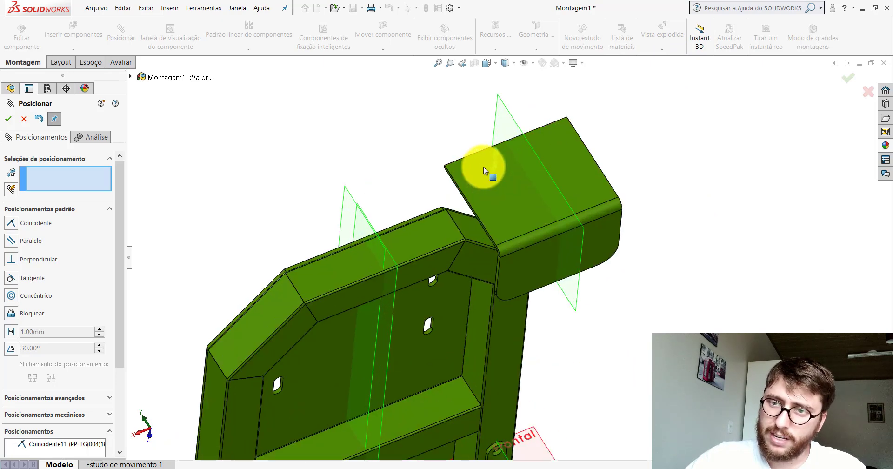
{"action": "left_click", "coordinate": [504, 107]}
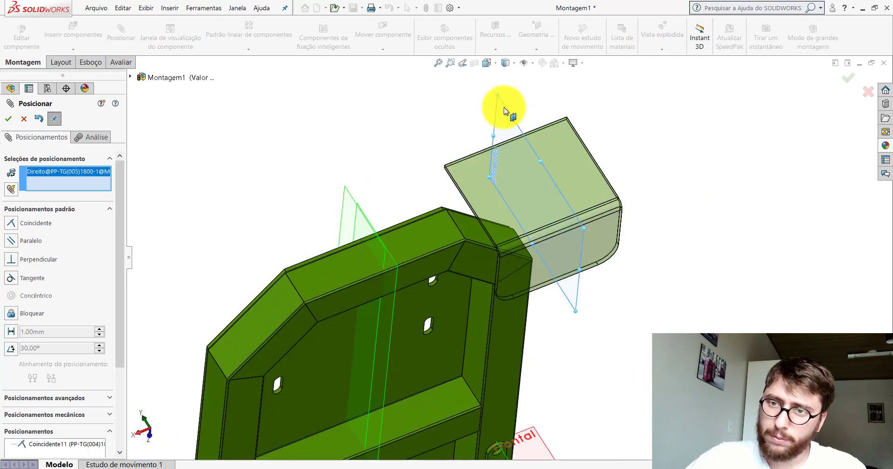
{"action": "left_click", "coordinate": [352, 198]}
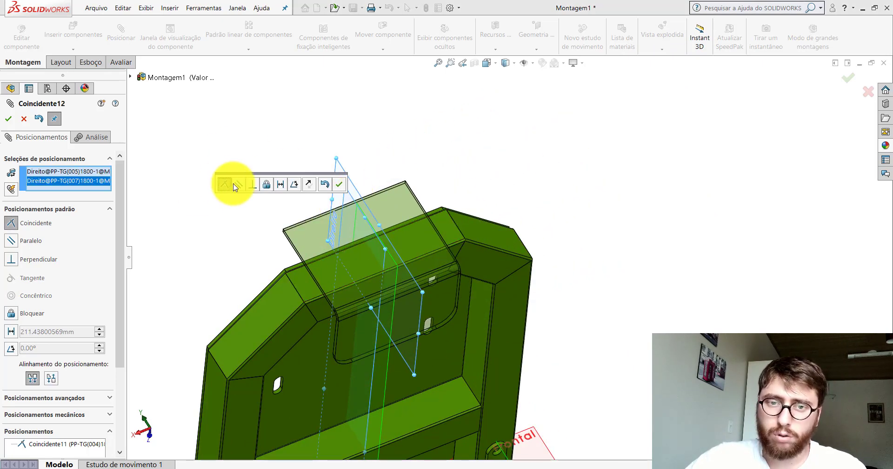
{"action": "left_click", "coordinate": [340, 187]}
{"action": "scroll", "coordinate": [415, 241], "scroll_direction": "down", "scroll_amount": 3}
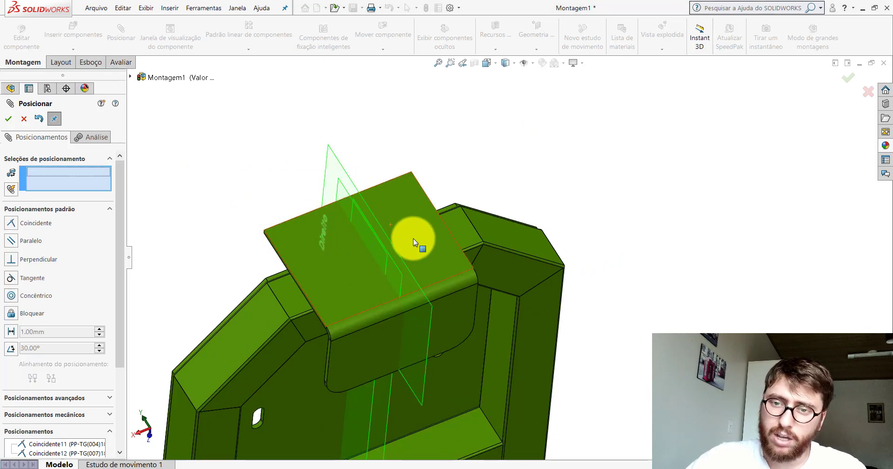
{"action": "scroll", "coordinate": [440, 123], "scroll_direction": "down", "scroll_amount": 3}
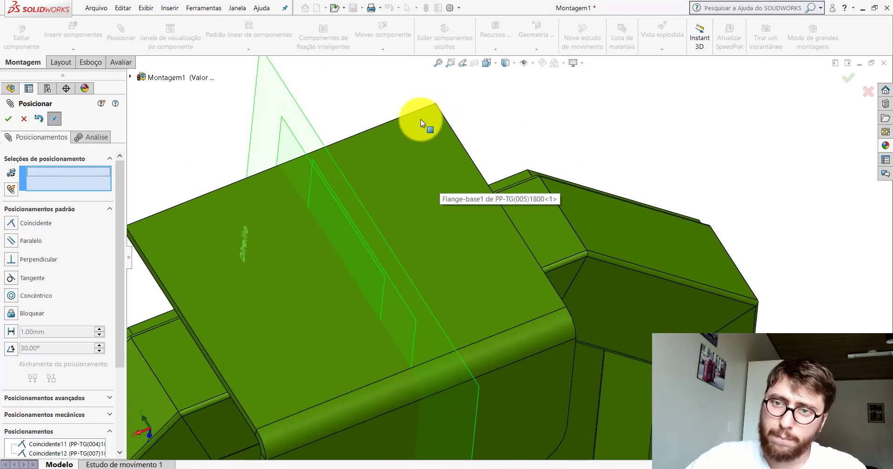
{"action": "key", "text": "Tab"}
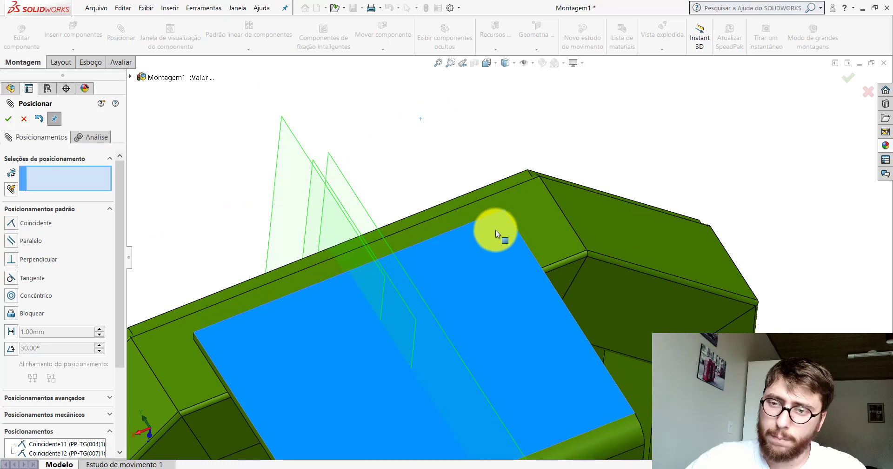
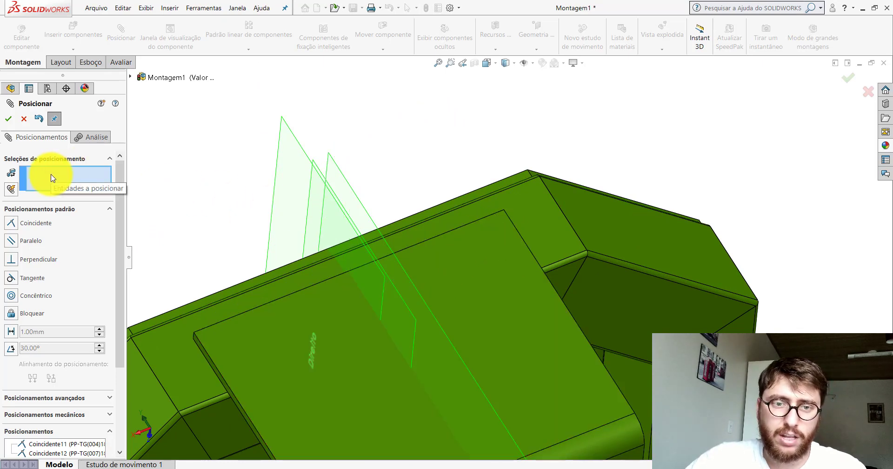
Add a flipped 19.76 mm distance mate between the PP-TG(005) bracket face and the PP-TG(007) plate face.
{"action": "mouse_move", "coordinate": [602, 252]}
{"action": "middle_mouse_down"}
{"action": "mouse_move", "coordinate": [518, 253]}
{"action": "mouse_move", "coordinate": [539, 365]}
{"action": "mouse_move", "coordinate": [499, 250]}
{"action": "middle_mouse_up"}
{"action": "scroll", "coordinate": [499, 250], "scroll_direction": "down", "scroll_amount": 3}
{"action": "scroll", "coordinate": [507, 230], "scroll_direction": "down", "scroll_amount": 3}
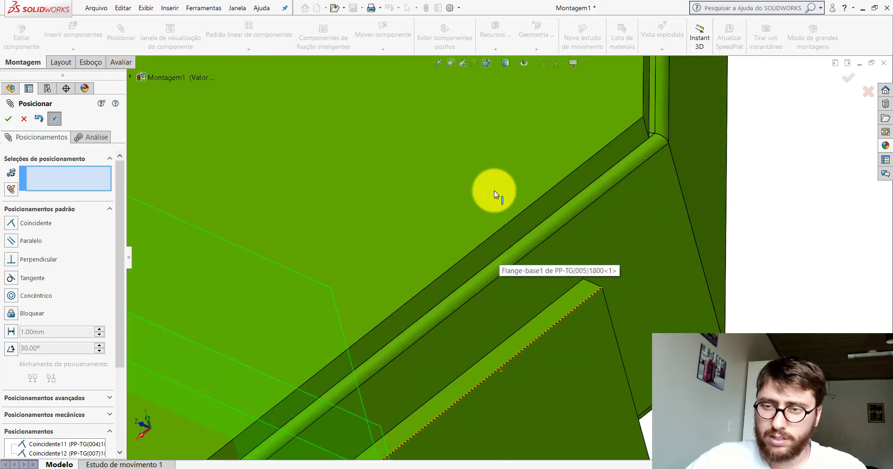
{"action": "left_click", "coordinate": [494, 191]}
{"action": "left_click", "coordinate": [574, 298]}
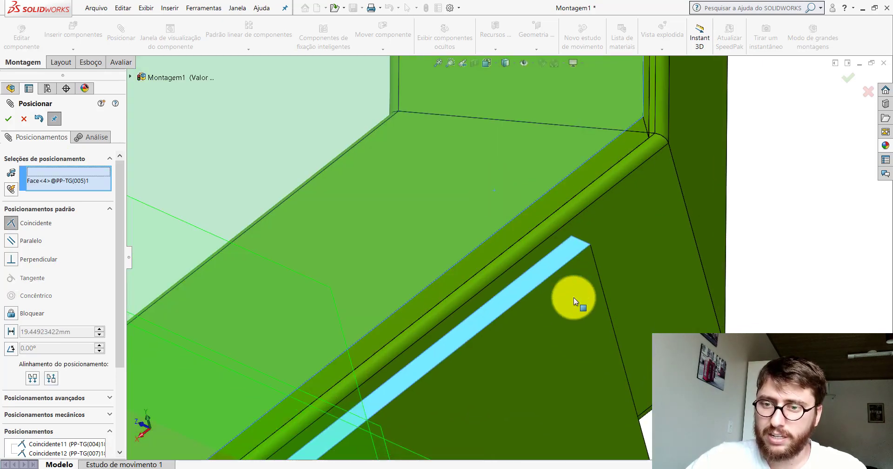
{"action": "left_click", "coordinate": [573, 297]}
{"action": "left_click", "coordinate": [645, 314]}
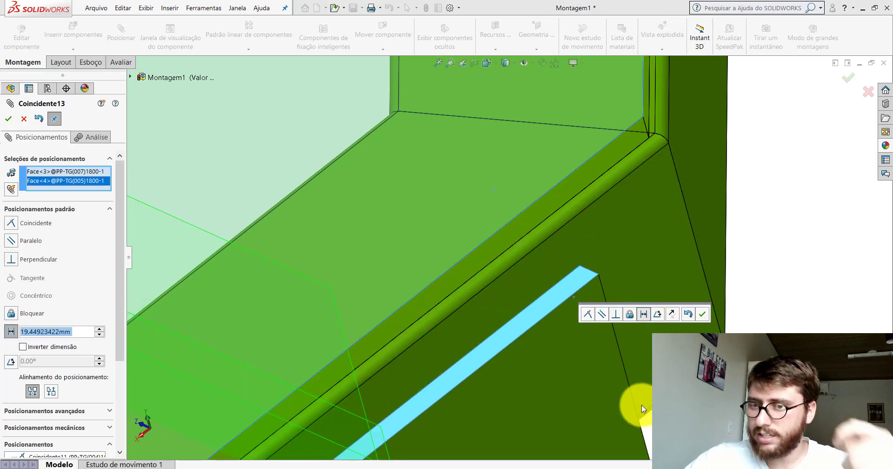
{"action": "type", "text": "19"}
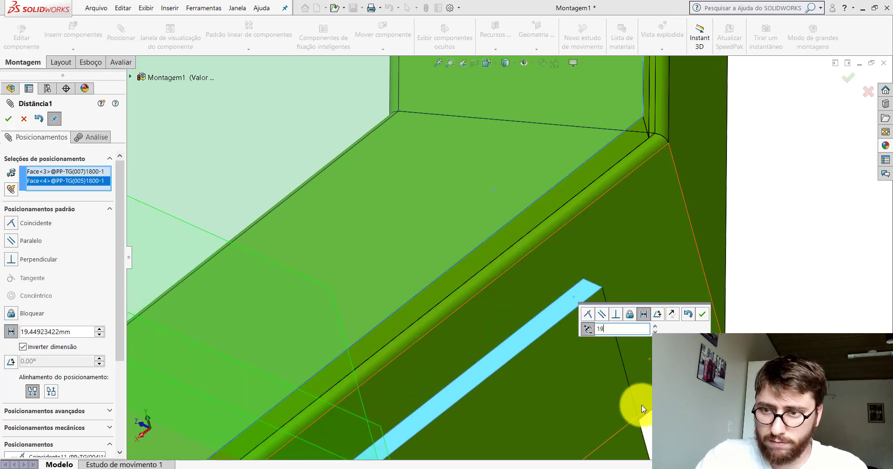
{"action": "type", "text": ",7"}
{"action": "type", "text": "6"}
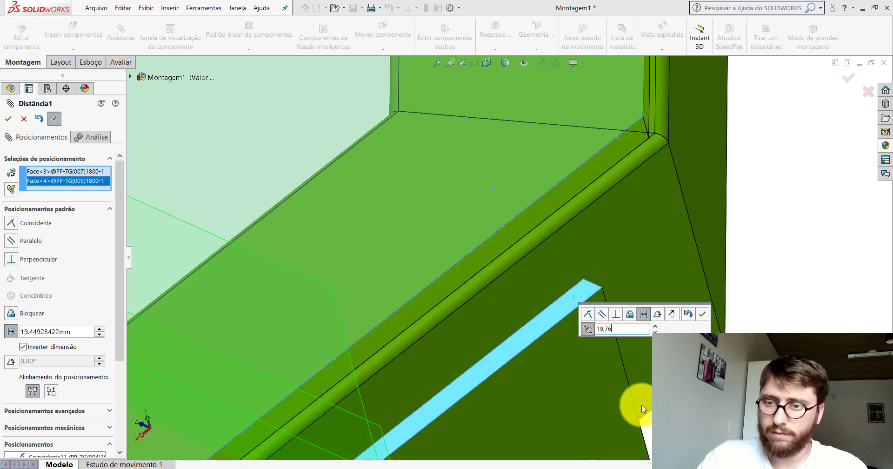
{"action": "key", "text": "Return"}
{"action": "left_click", "coordinate": [698, 313]}
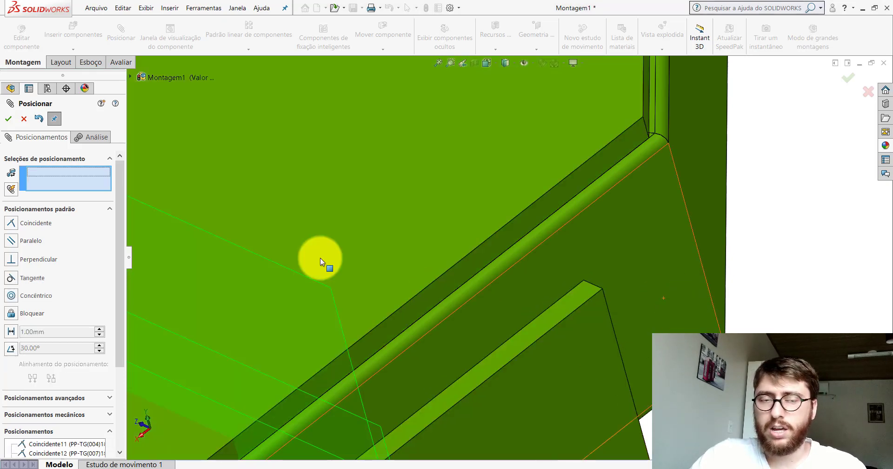
{"action": "left_click", "coordinate": [8, 118]}
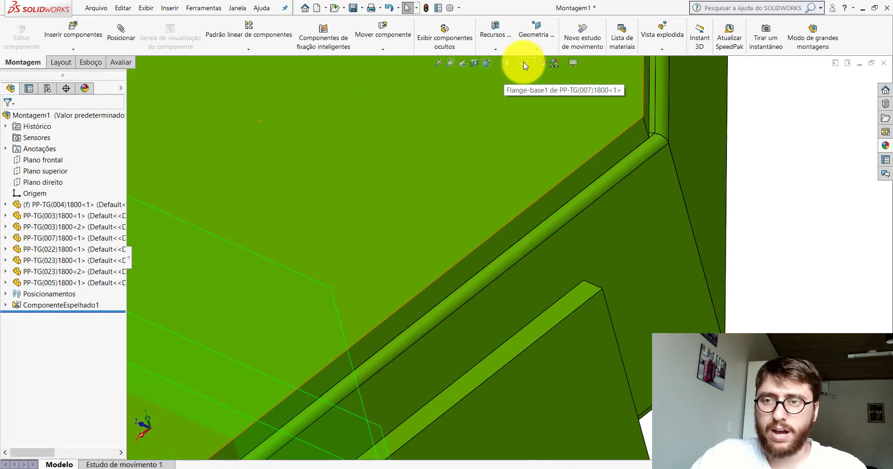
{"action": "scroll", "coordinate": [540, 130], "scroll_direction": "up", "scroll_amount": 3}
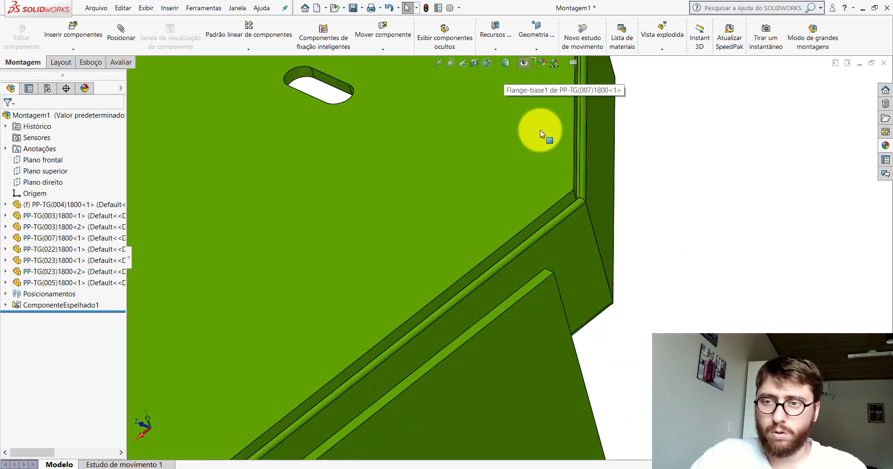
{"action": "scroll", "coordinate": [392, 283], "scroll_direction": "up", "scroll_amount": 3}
{"action": "scroll", "coordinate": [392, 283], "scroll_direction": "up", "scroll_amount": 5}
{"action": "scroll", "coordinate": [414, 293], "scroll_direction": "up", "scroll_amount": 2}
{"action": "scroll", "coordinate": [481, 266], "scroll_direction": "down", "scroll_amount": 5}
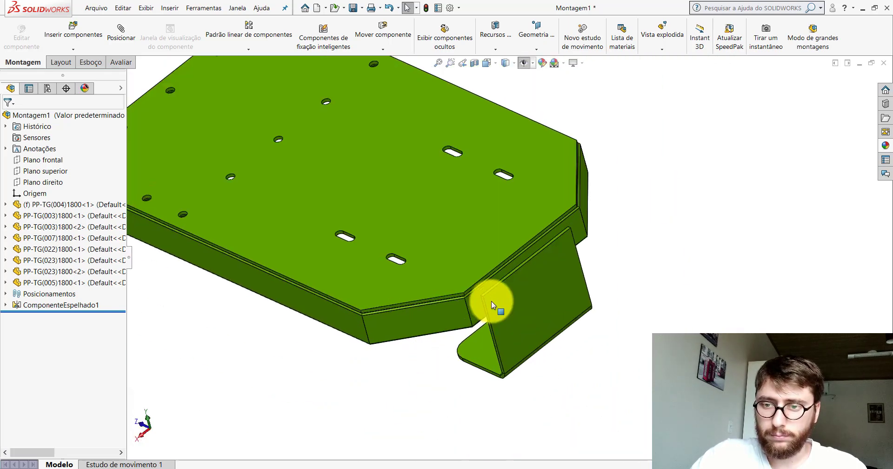
{"action": "scroll", "coordinate": [492, 301], "scroll_direction": "down", "scroll_amount": 2}
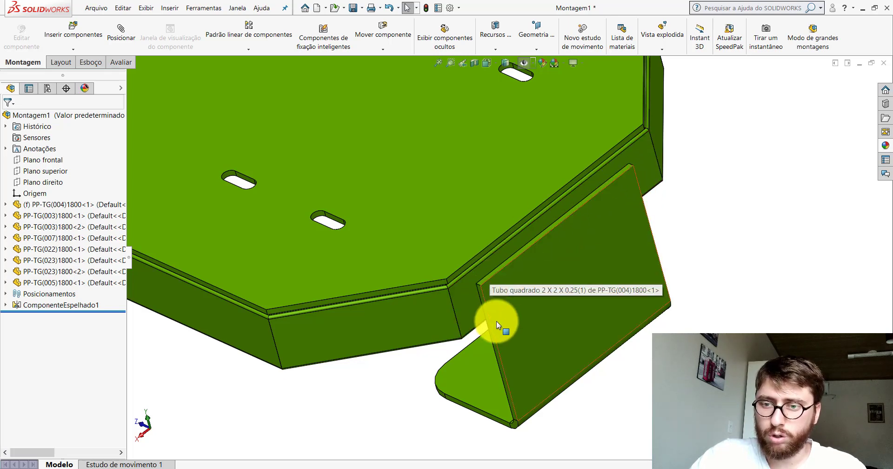
{"action": "mouse_move", "coordinate": [494, 266]}
{"action": "middle_mouse_down"}
{"action": "mouse_move", "coordinate": [496, 226]}
{"action": "mouse_move", "coordinate": [574, 125]}
{"action": "mouse_move", "coordinate": [578, 173]}
{"action": "mouse_move", "coordinate": [584, 144]}
{"action": "middle_mouse_up"}
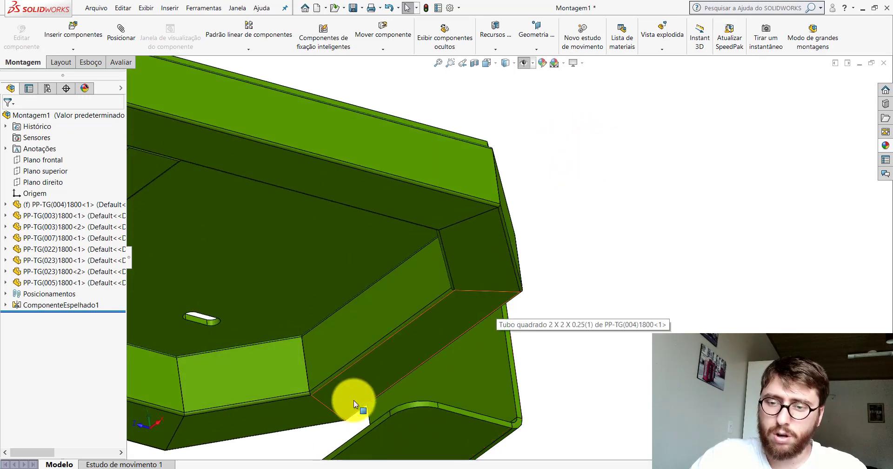
{"action": "mouse_move", "coordinate": [353, 400]}
{"action": "middle_mouse_down"}
{"action": "mouse_move", "coordinate": [508, 260]}
{"action": "mouse_move", "coordinate": [407, 365]}
{"action": "middle_mouse_up"}
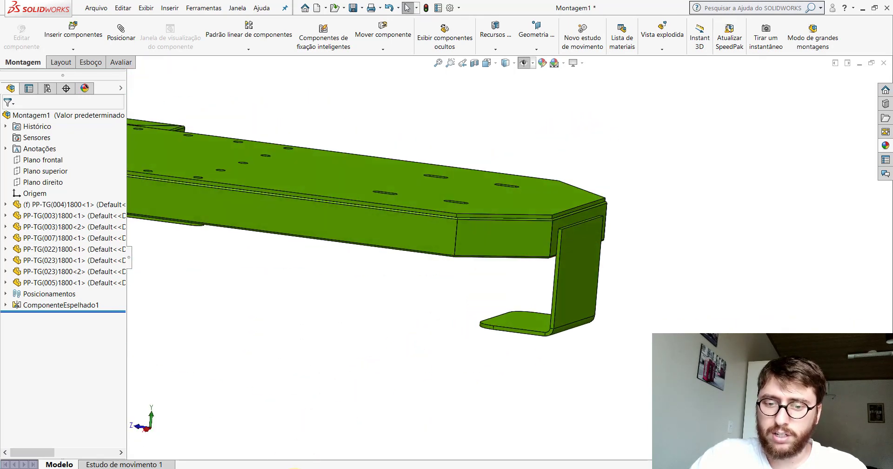
Browse to part PP-TG(006)1800 using the part filter and place it beside the bracket.
{"action": "left_click", "coordinate": [73, 34]}
{"action": "left_click", "coordinate": [65, 320]}
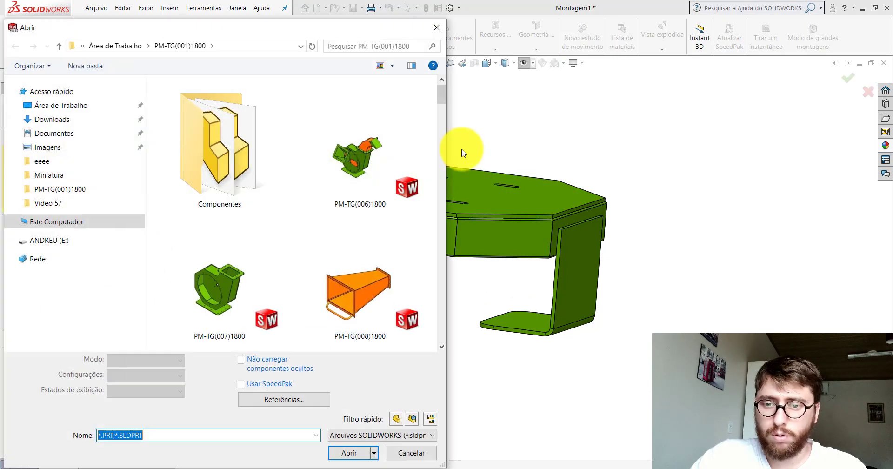
{"action": "left_click", "coordinate": [398, 420]}
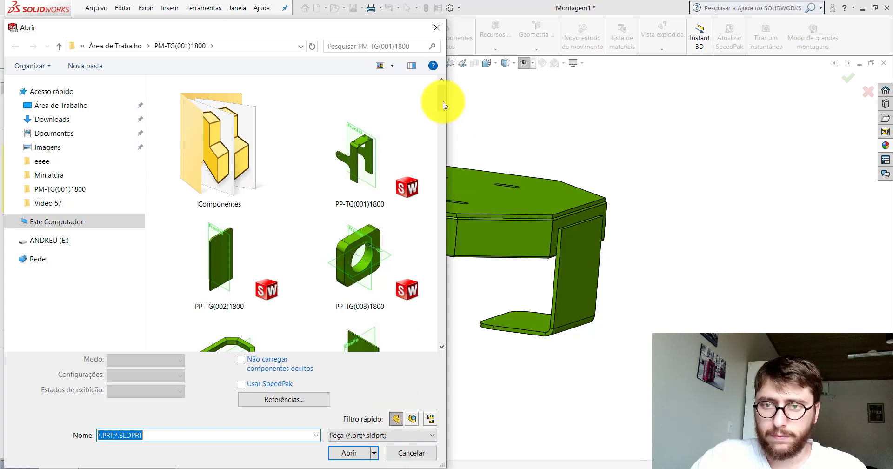
{"action": "scroll", "coordinate": [446, 105], "scroll_direction": "down", "scroll_amount": 2}
{"action": "mouse_move", "coordinate": [443, 108]}
{"action": "left_mouse_down"}
{"action": "mouse_move", "coordinate": [450, 110]}
{"action": "mouse_move", "coordinate": [443, 122]}
{"action": "left_mouse_up"}
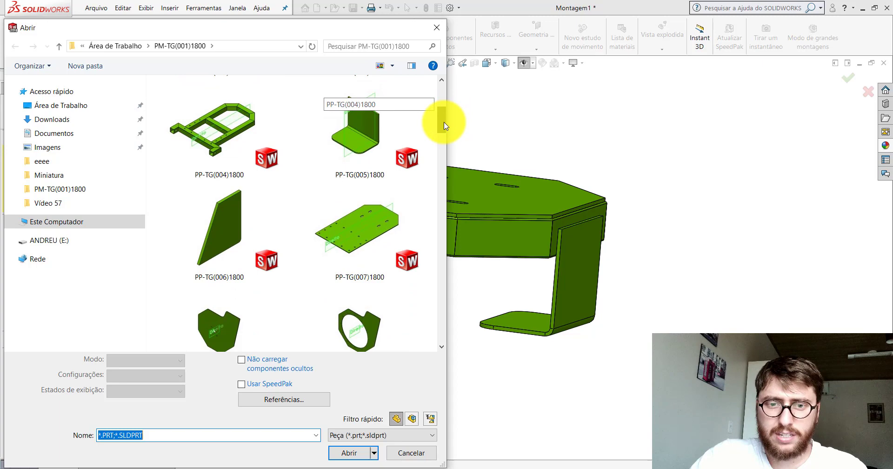
{"action": "double_click", "coordinate": [195, 228]}
{"action": "left_click", "coordinate": [662, 267]}
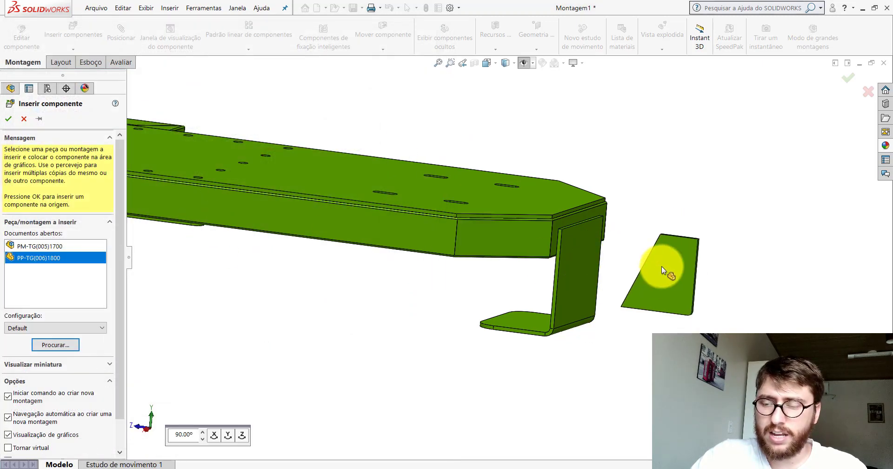
{"action": "scroll", "coordinate": [559, 228], "scroll_direction": "up", "scroll_amount": 3}
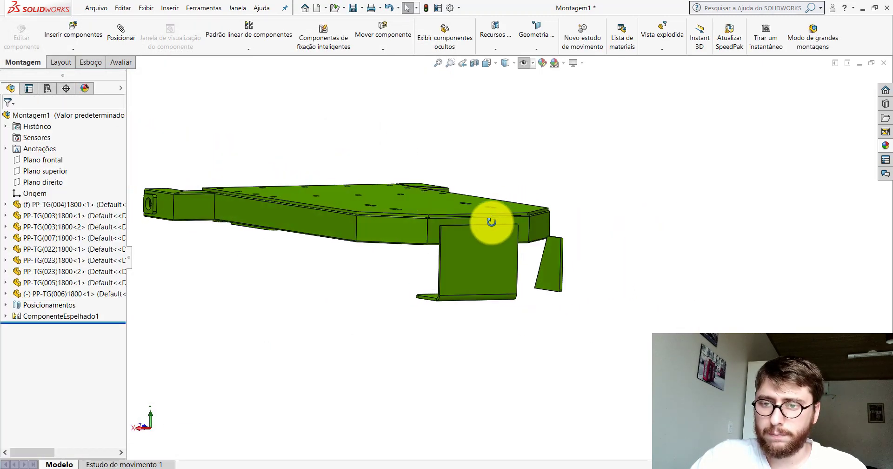
{"action": "middle_click_drag", "start_coordinate": [544, 223], "coordinate": [405, 141]}
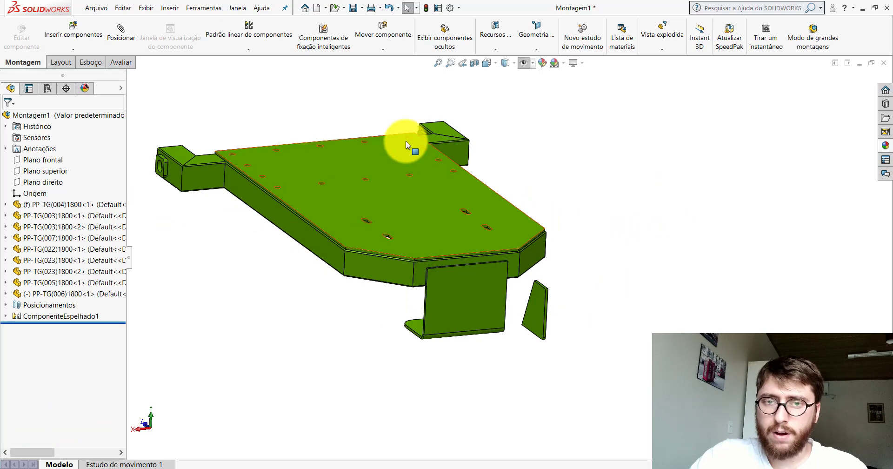
Mate a face of the small PP-TG(006) plate coincident with a bracket face.
{"action": "left_click", "coordinate": [112, 36]}
{"action": "scroll", "coordinate": [540, 279], "scroll_direction": "down", "scroll_amount": 3}
{"action": "scroll", "coordinate": [544, 288], "scroll_direction": "down", "scroll_amount": 4}
{"action": "left_click", "coordinate": [566, 255]}
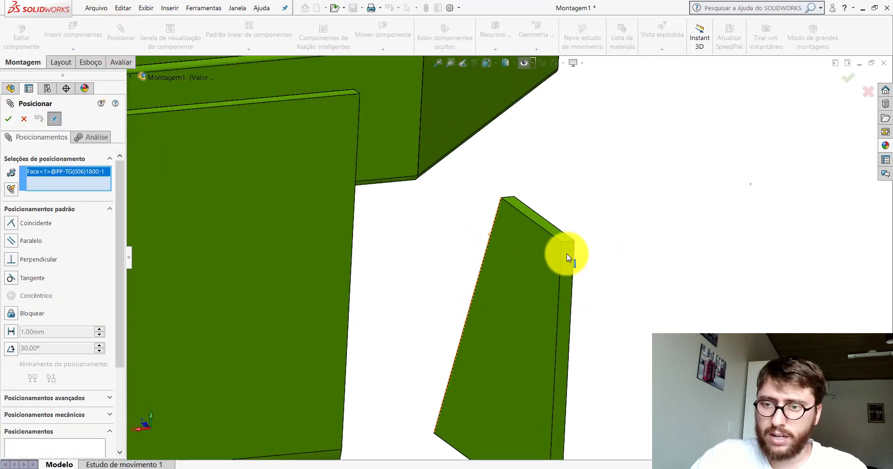
{"action": "scroll", "coordinate": [567, 254], "scroll_direction": "up", "scroll_amount": 3}
{"action": "mouse_move", "coordinate": [545, 286]}
{"action": "middle_mouse_down"}
{"action": "mouse_move", "coordinate": [463, 236]}
{"action": "mouse_move", "coordinate": [572, 155]}
{"action": "mouse_move", "coordinate": [499, 219]}
{"action": "middle_mouse_up"}
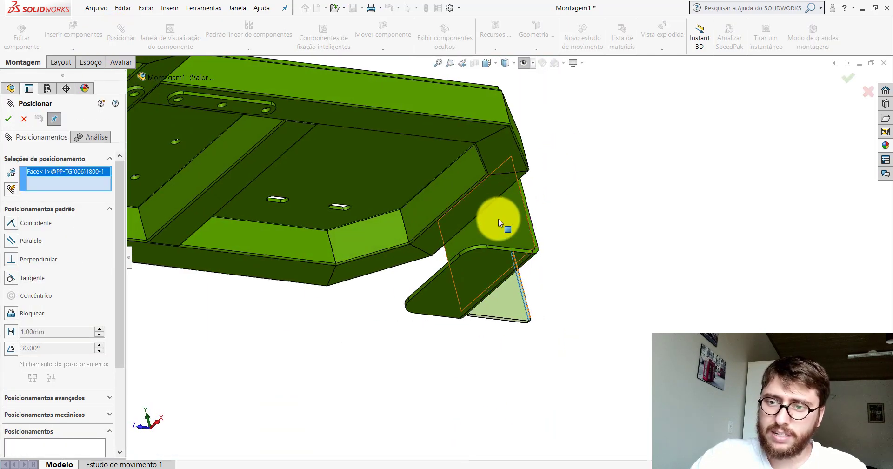
{"action": "left_click", "coordinate": [498, 219]}
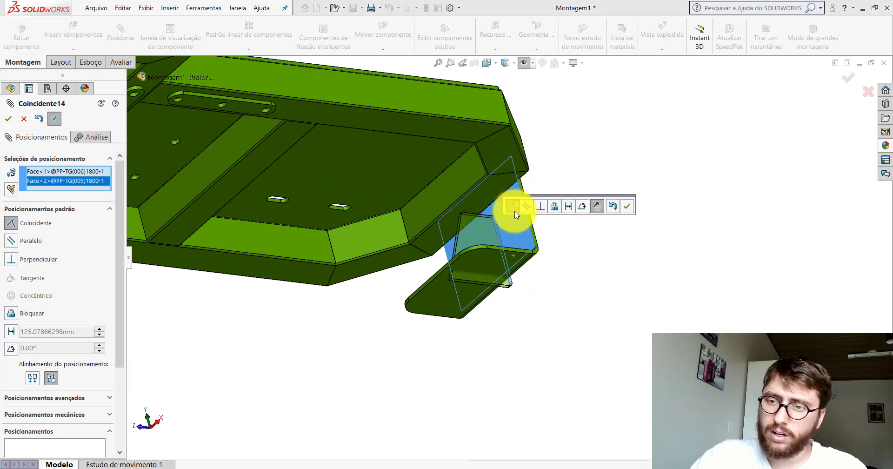
{"action": "left_click", "coordinate": [628, 206]}
Add a second coincident mate between another plate face and the matching bracket face.
{"action": "scroll", "coordinate": [509, 237], "scroll_direction": "down", "scroll_amount": 5}
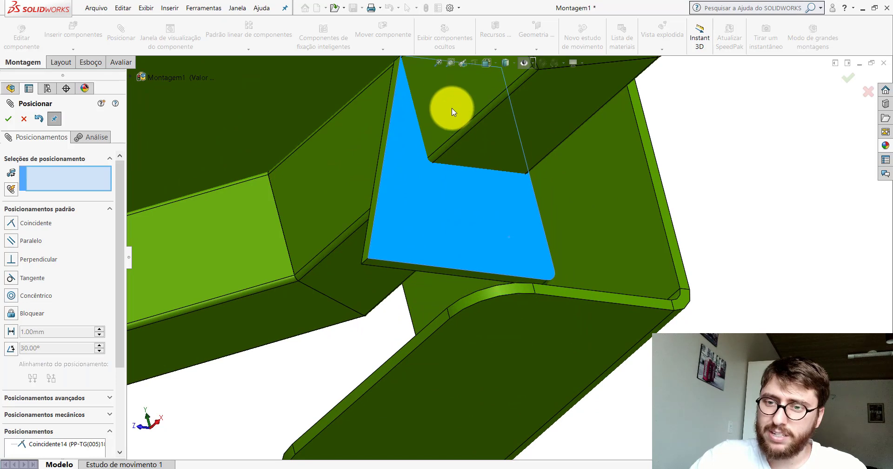
{"action": "scroll", "coordinate": [465, 273], "scroll_direction": "down", "scroll_amount": 4}
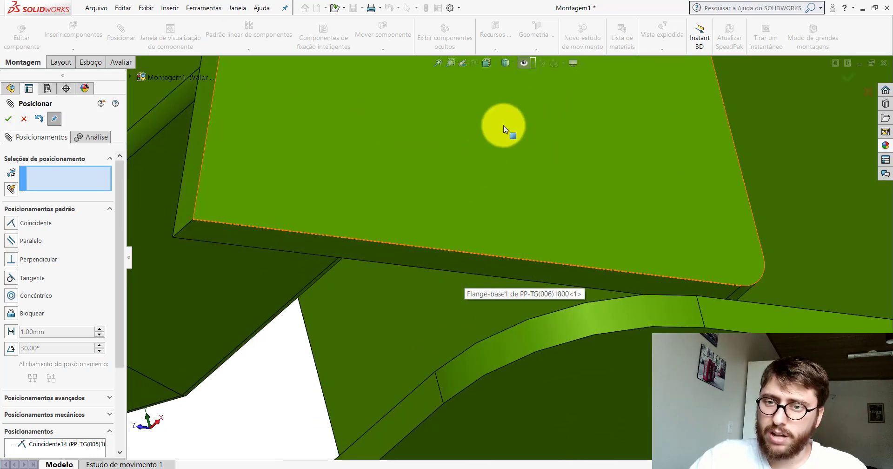
{"action": "left_click", "coordinate": [443, 256]}
{"action": "mouse_move", "coordinate": [446, 256]}
{"action": "middle_mouse_down"}
{"action": "mouse_move", "coordinate": [541, 208]}
{"action": "mouse_move", "coordinate": [414, 314]}
{"action": "middle_mouse_up"}
{"action": "left_click", "coordinate": [414, 314]}
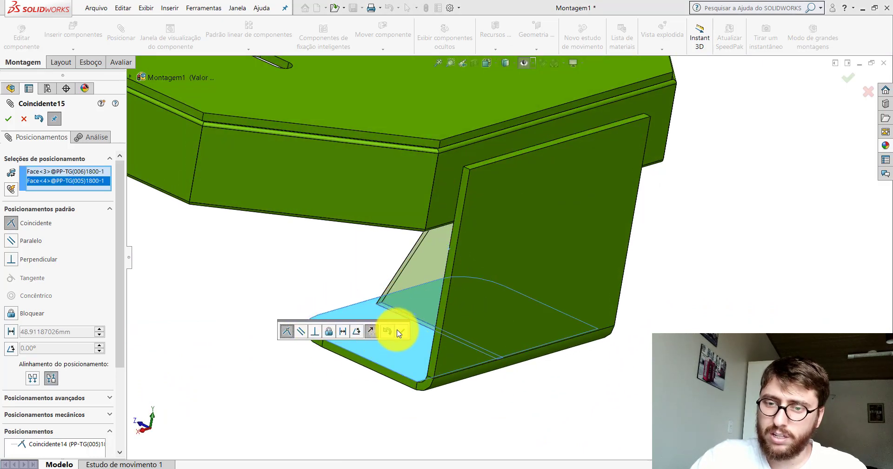
{"action": "left_click", "coordinate": [399, 332]}
{"action": "mouse_move", "coordinate": [468, 290]}
{"action": "middle_mouse_down"}
{"action": "mouse_move", "coordinate": [473, 240]}
{"action": "mouse_move", "coordinate": [553, 184]}
{"action": "mouse_move", "coordinate": [409, 237]}
{"action": "middle_mouse_up"}
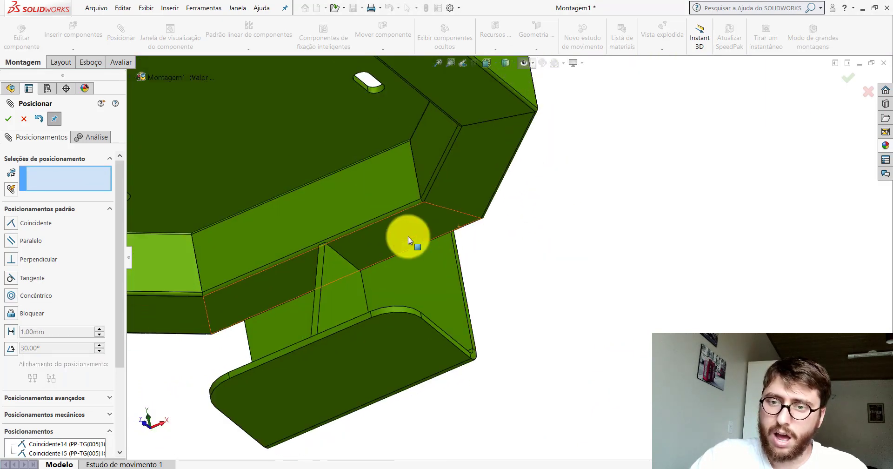
Show the reference planes and choose the Symmetric advanced mate type.
{"action": "scroll", "coordinate": [408, 236], "scroll_direction": "up", "scroll_amount": 5}
{"action": "scroll", "coordinate": [420, 236], "scroll_direction": "down", "scroll_amount": 3}
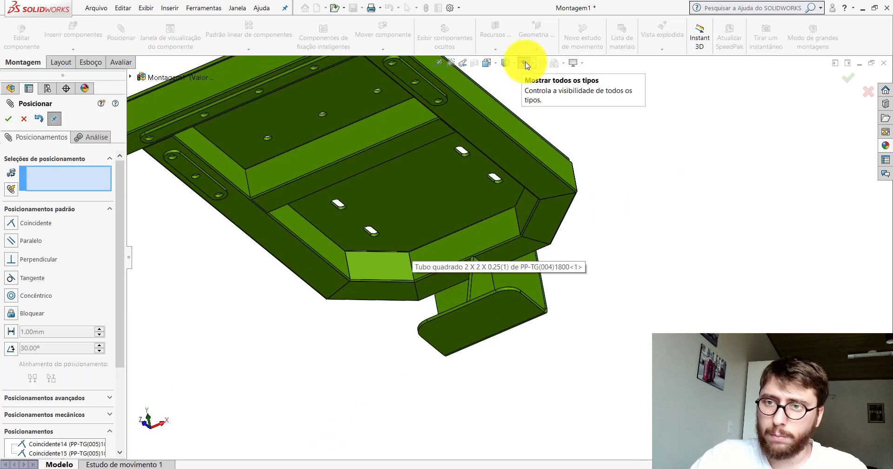
{"action": "left_click", "coordinate": [526, 65]}
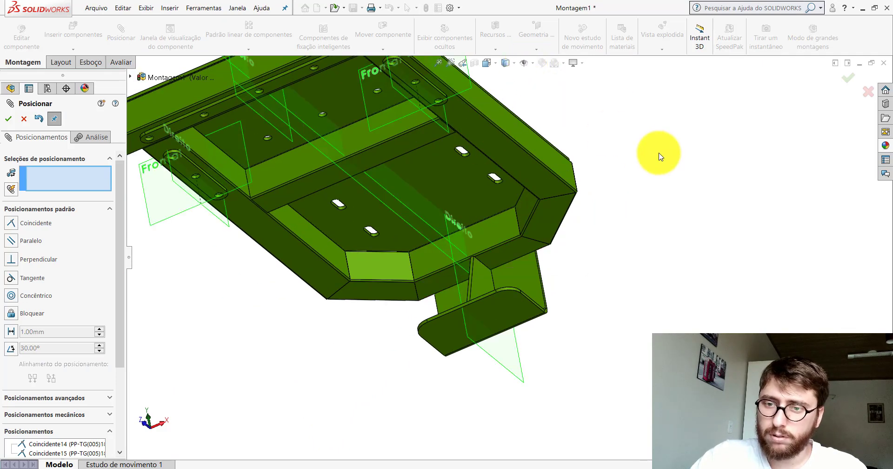
{"action": "left_click", "coordinate": [101, 209]}
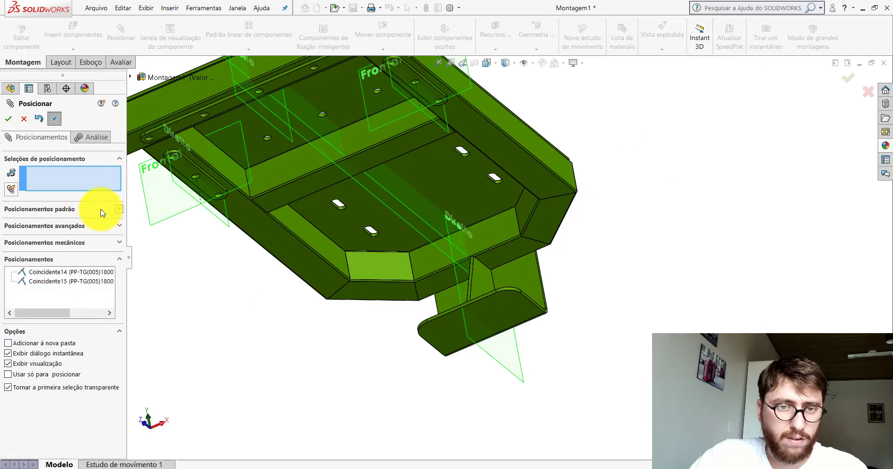
{"action": "left_click", "coordinate": [120, 226]}
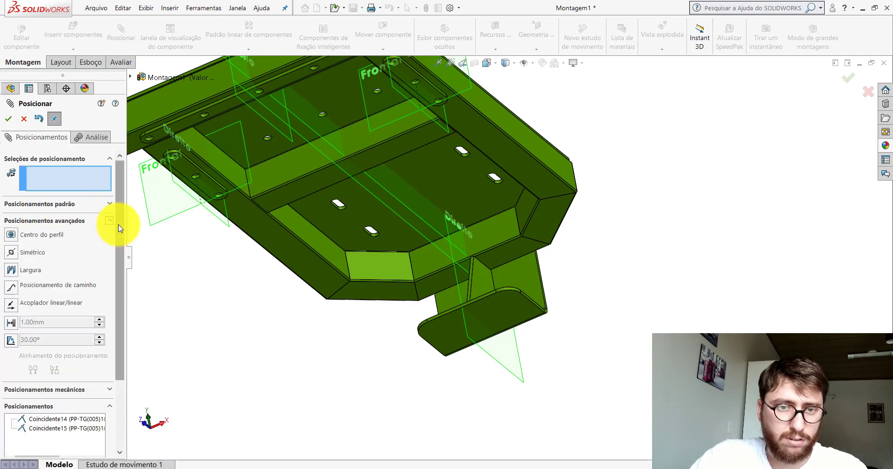
{"action": "left_click", "coordinate": [12, 254]}
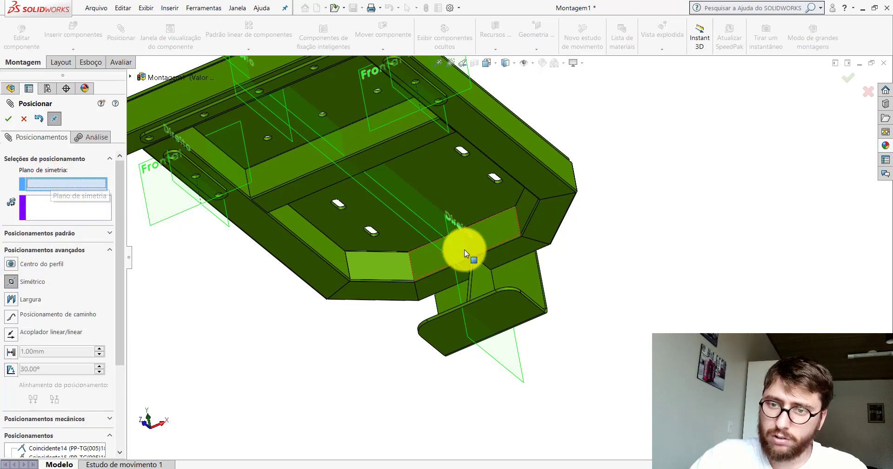
Pick the bracket's Direito plane and the panel's two opposite side faces, then accept the symmetric mate.
{"action": "scroll", "coordinate": [465, 250], "scroll_direction": "down", "scroll_amount": 5}
{"action": "mouse_move", "coordinate": [529, 146]}
{"action": "middle_mouse_down"}
{"action": "mouse_move", "coordinate": [471, 159]}
{"action": "mouse_move", "coordinate": [472, 169]}
{"action": "middle_mouse_up"}
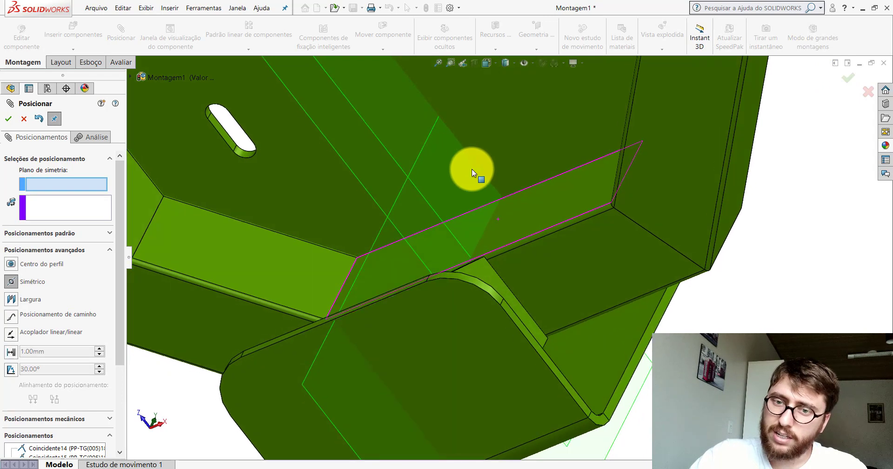
{"action": "left_click", "coordinate": [365, 256]}
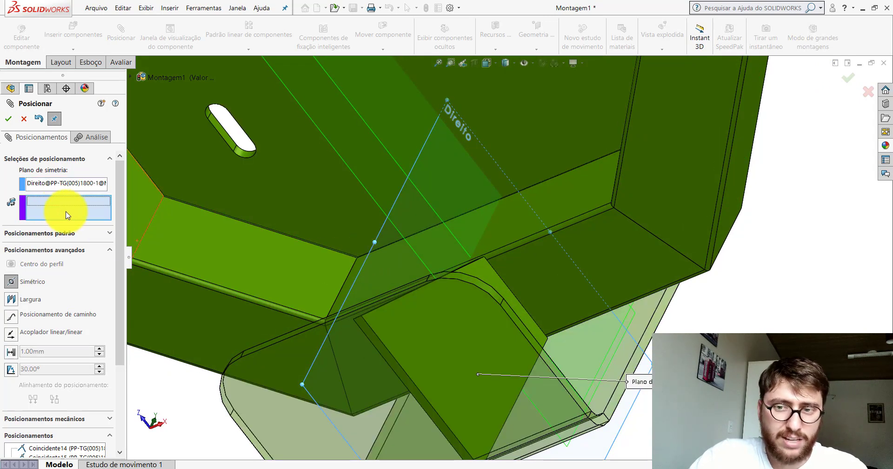
{"action": "mouse_move", "coordinate": [567, 291]}
{"action": "middle_mouse_down"}
{"action": "mouse_move", "coordinate": [490, 237]}
{"action": "mouse_move", "coordinate": [579, 224]}
{"action": "middle_mouse_up"}
{"action": "left_click", "coordinate": [490, 233]}
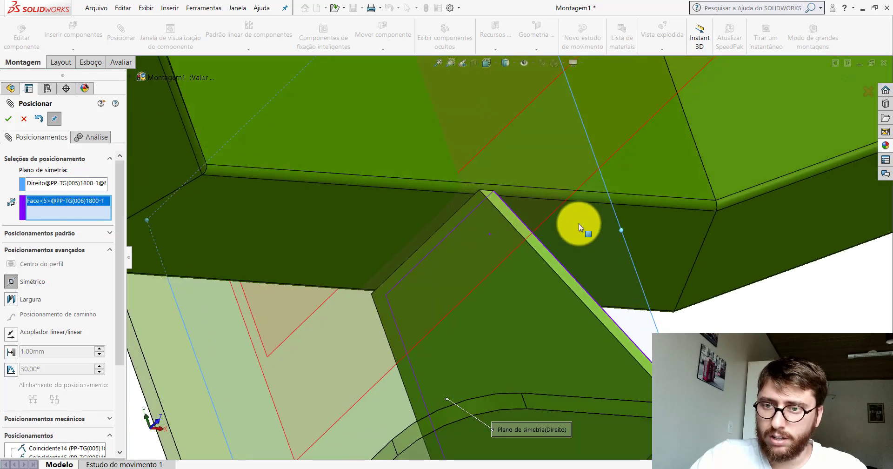
{"action": "left_click", "coordinate": [538, 268]}
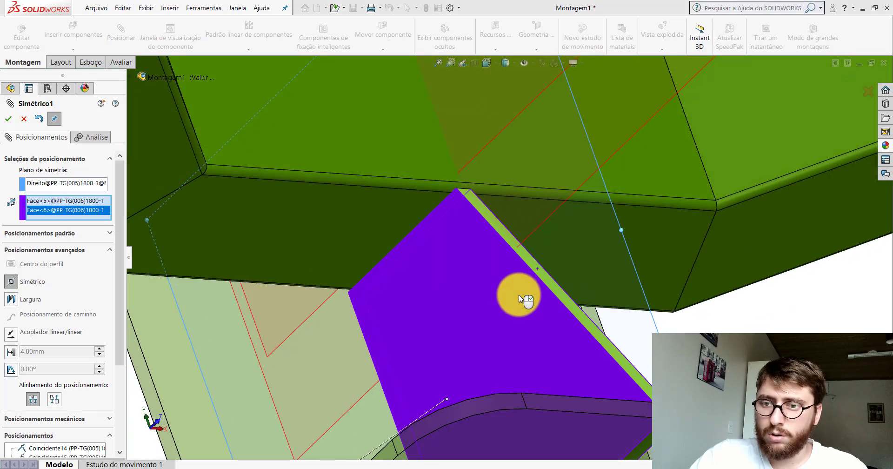
{"action": "middle_click_drag", "start_coordinate": [518, 294], "coordinate": [388, 215]}
{"action": "scroll", "coordinate": [476, 255], "scroll_direction": "up", "scroll_amount": 3}
{"action": "mouse_move", "coordinate": [476, 255]}
{"action": "middle_mouse_down"}
{"action": "mouse_move", "coordinate": [449, 240]}
{"action": "mouse_move", "coordinate": [419, 244]}
{"action": "middle_mouse_up"}
{"action": "middle_click_drag", "start_coordinate": [450, 287], "coordinate": [503, 271]}
{"action": "scroll", "coordinate": [417, 186], "scroll_direction": "down", "scroll_amount": 5}
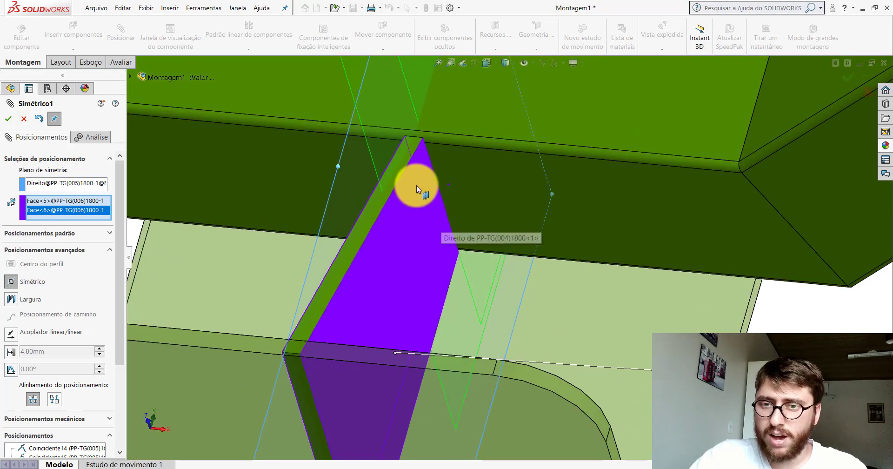
{"action": "mouse_move", "coordinate": [412, 183]}
{"action": "middle_mouse_down"}
{"action": "mouse_move", "coordinate": [447, 186]}
{"action": "mouse_move", "coordinate": [389, 184]}
{"action": "mouse_move", "coordinate": [398, 195]}
{"action": "middle_mouse_up"}
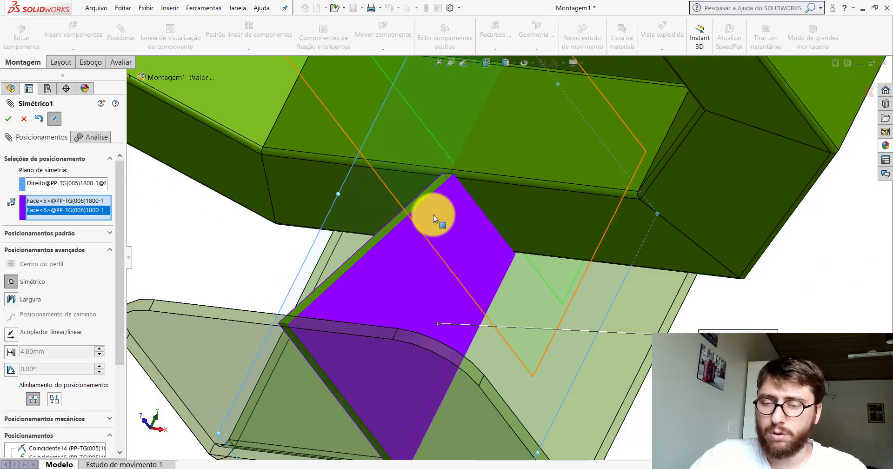
{"action": "mouse_move", "coordinate": [440, 202]}
{"action": "middle_mouse_down"}
{"action": "mouse_move", "coordinate": [489, 205]}
{"action": "mouse_move", "coordinate": [462, 205]}
{"action": "middle_mouse_up"}
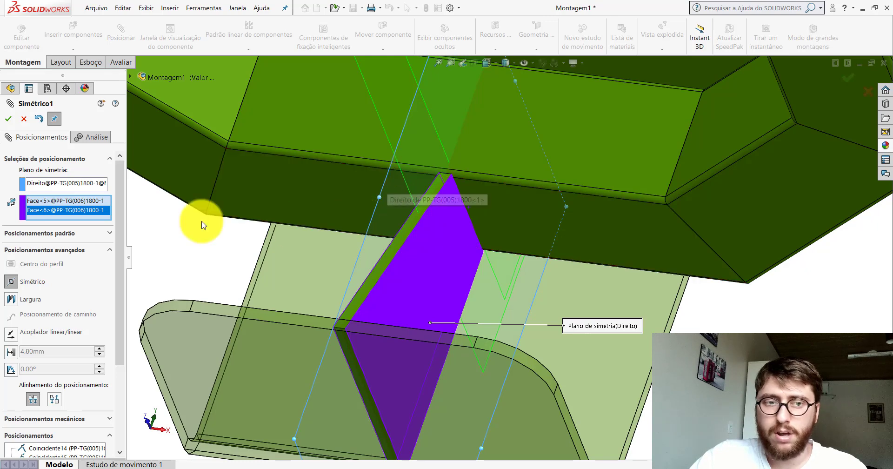
{"action": "left_click", "coordinate": [11, 120]}
{"action": "left_click", "coordinate": [10, 121]}
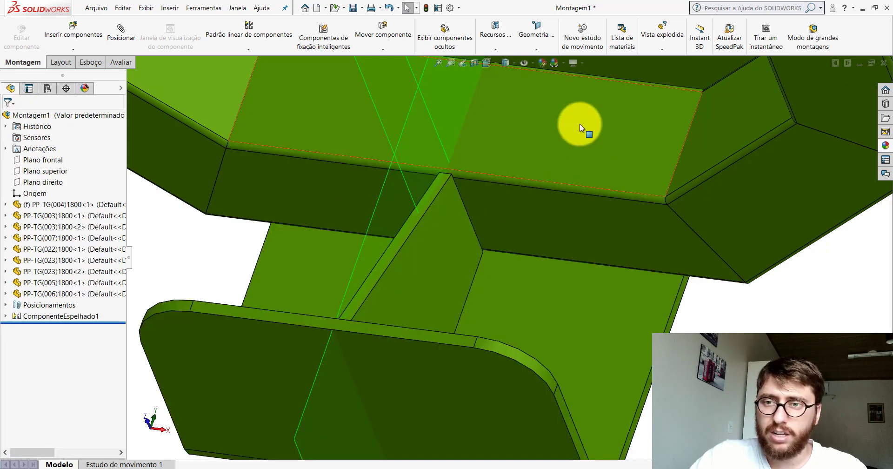
Hide the reference planes and inspect the bracket and gusset from below.
{"action": "left_click", "coordinate": [523, 64]}
{"action": "mouse_move", "coordinate": [509, 244]}
{"action": "middle_mouse_down"}
{"action": "mouse_move", "coordinate": [420, 230]}
{"action": "mouse_move", "coordinate": [403, 327]}
{"action": "middle_mouse_up"}
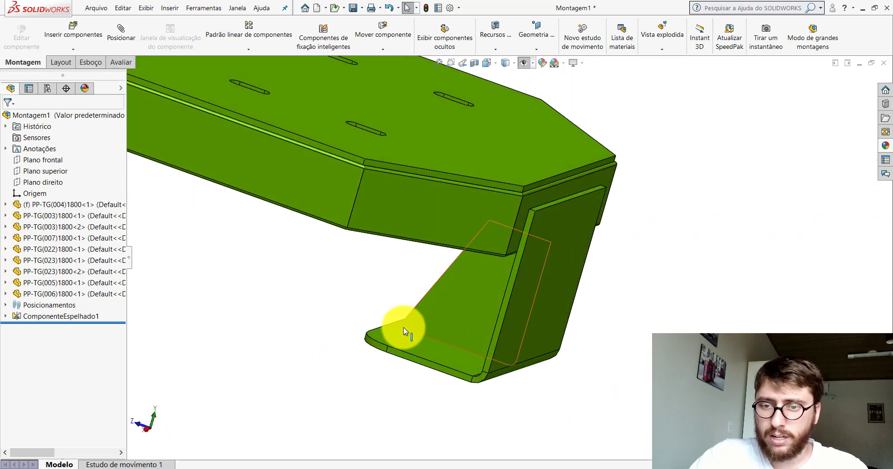
{"action": "mouse_move", "coordinate": [499, 361]}
{"action": "middle_mouse_down"}
{"action": "mouse_move", "coordinate": [519, 321]}
{"action": "mouse_move", "coordinate": [521, 349]}
{"action": "middle_mouse_up"}
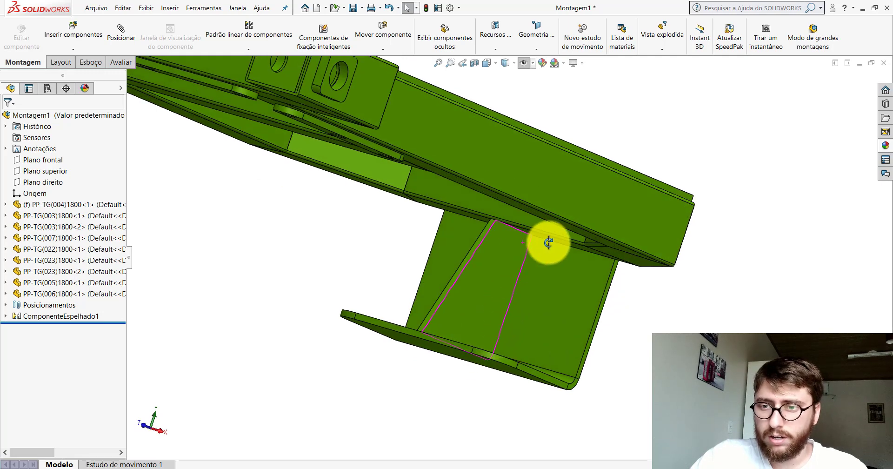
{"action": "middle_click_drag", "start_coordinate": [549, 244], "coordinate": [606, 245]}
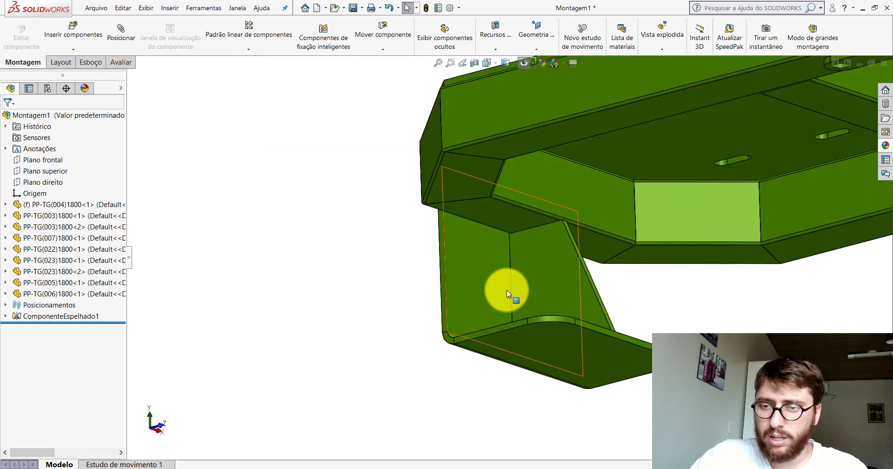
{"action": "mouse_move", "coordinate": [536, 286]}
{"action": "middle_mouse_down"}
{"action": "mouse_move", "coordinate": [509, 336]}
{"action": "mouse_move", "coordinate": [554, 290]}
{"action": "middle_mouse_up"}
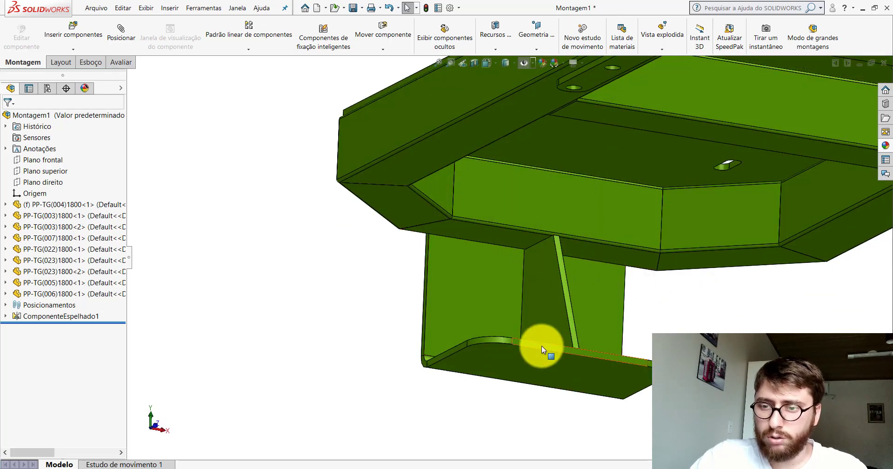
{"action": "mouse_move", "coordinate": [542, 350]}
{"action": "middle_mouse_down"}
{"action": "mouse_move", "coordinate": [553, 287]}
{"action": "mouse_move", "coordinate": [515, 290]}
{"action": "mouse_move", "coordinate": [525, 326]}
{"action": "mouse_move", "coordinate": [453, 313]}
{"action": "mouse_move", "coordinate": [619, 306]}
{"action": "middle_mouse_up"}
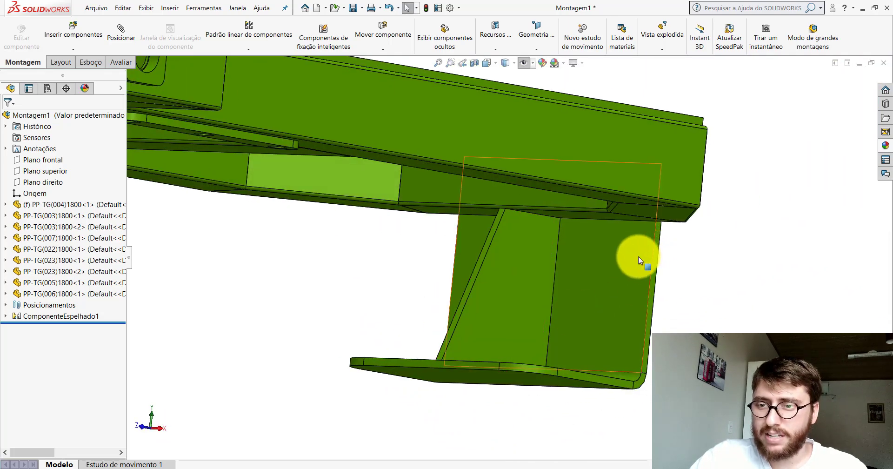
Return the assembly to the Isometric view.
{"action": "scroll", "coordinate": [531, 205], "scroll_direction": "up", "scroll_amount": 3}
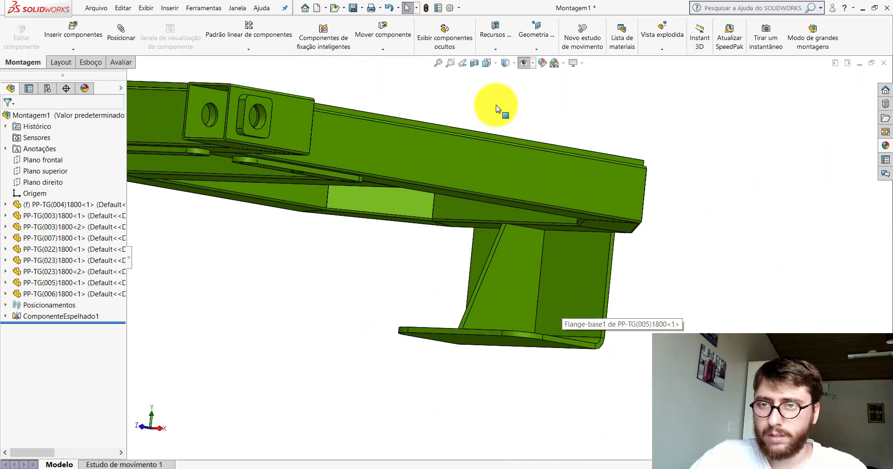
{"action": "left_click", "coordinate": [492, 64]}
{"action": "left_click", "coordinate": [532, 82]}
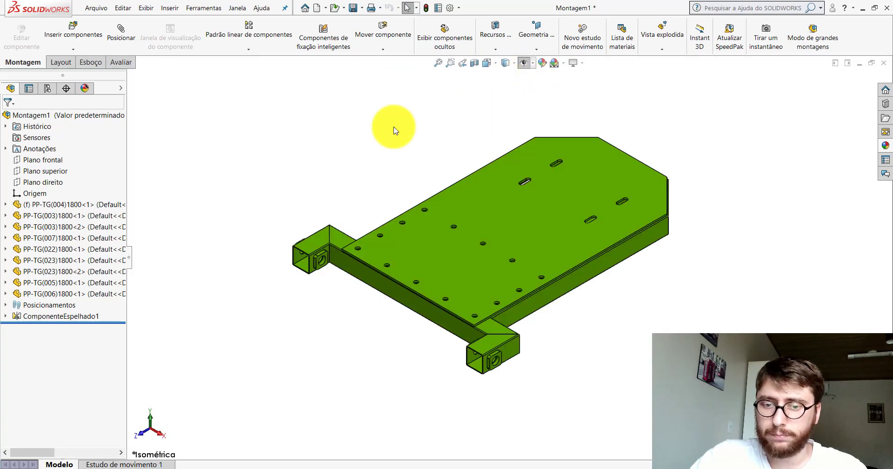
{"action": "left_click", "coordinate": [247, 445]}
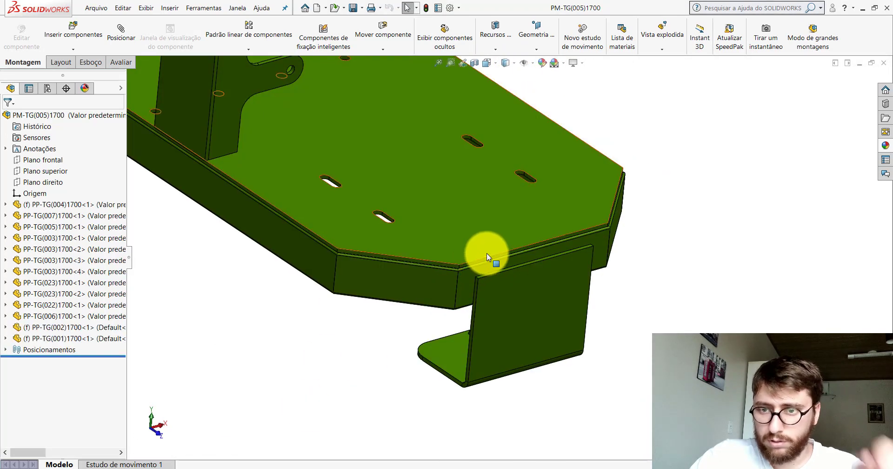
{"action": "scroll", "coordinate": [487, 254], "scroll_direction": "up", "scroll_amount": 3}
{"action": "mouse_move", "coordinate": [486, 254]}
{"action": "middle_mouse_down"}
{"action": "mouse_move", "coordinate": [587, 150]}
{"action": "mouse_move", "coordinate": [588, 70]}
{"action": "mouse_move", "coordinate": [578, 60]}
{"action": "mouse_move", "coordinate": [578, 257]}
{"action": "middle_mouse_up"}
{"action": "scroll", "coordinate": [604, 233], "scroll_direction": "down", "scroll_amount": 2}
{"action": "scroll", "coordinate": [702, 247], "scroll_direction": "down", "scroll_amount": 3}
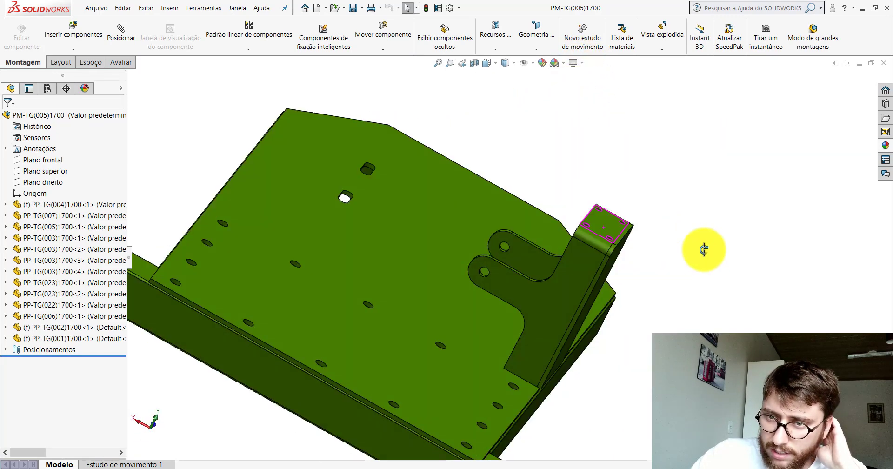
{"action": "scroll", "coordinate": [590, 205], "scroll_direction": "down", "scroll_amount": 2}
{"action": "middle_click_drag", "start_coordinate": [590, 205], "coordinate": [589, 259]}
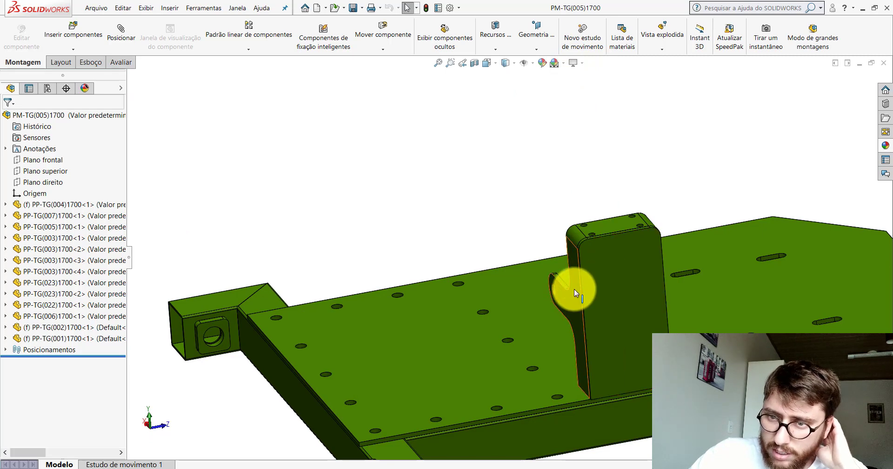
{"action": "scroll", "coordinate": [416, 180], "scroll_direction": "up", "scroll_amount": 3}
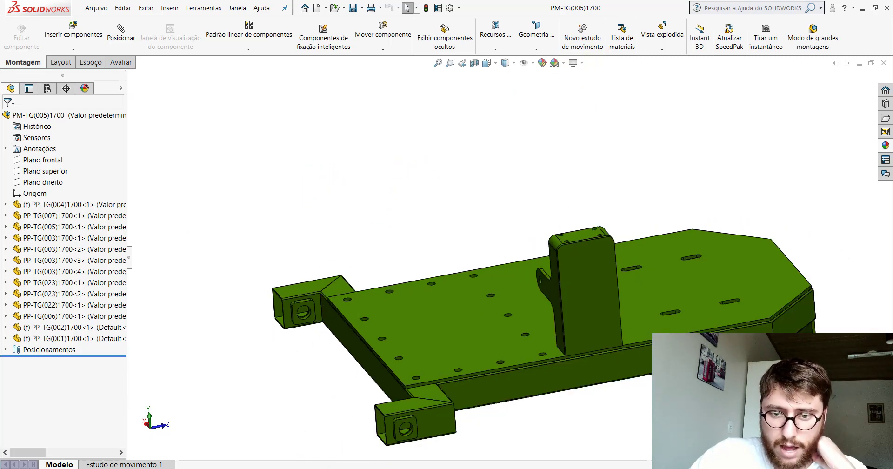
{"action": "scroll", "coordinate": [535, 325], "scroll_direction": "down", "scroll_amount": 5}
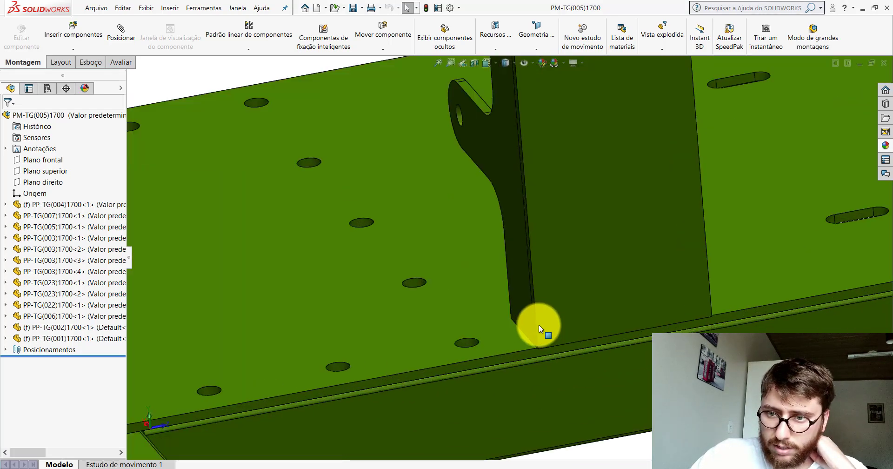
{"action": "scroll", "coordinate": [530, 315], "scroll_direction": "down", "scroll_amount": 3}
{"action": "scroll", "coordinate": [589, 334], "scroll_direction": "down", "scroll_amount": 2}
{"action": "mouse_move", "coordinate": [588, 333]}
{"action": "middle_mouse_down"}
{"action": "mouse_move", "coordinate": [598, 339]}
{"action": "mouse_move", "coordinate": [599, 313]}
{"action": "mouse_move", "coordinate": [535, 339]}
{"action": "mouse_move", "coordinate": [542, 299]}
{"action": "middle_mouse_up"}
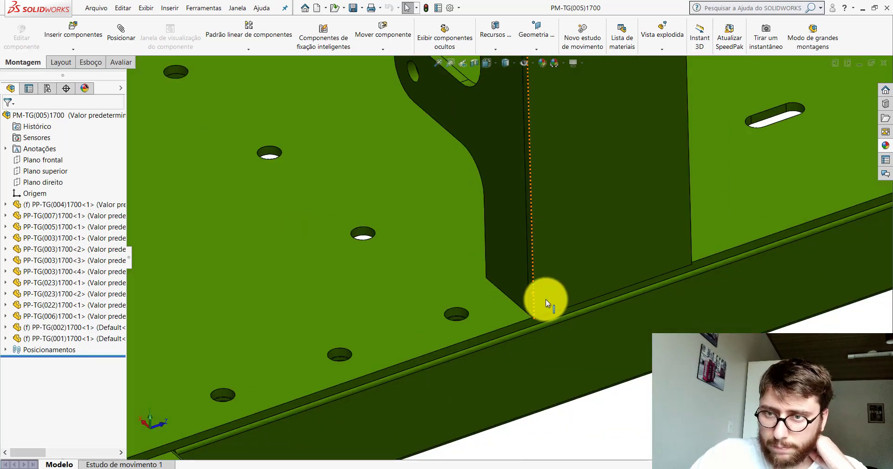
{"action": "scroll", "coordinate": [543, 299], "scroll_direction": "up", "scroll_amount": 5}
{"action": "left_click", "coordinate": [353, 426]}
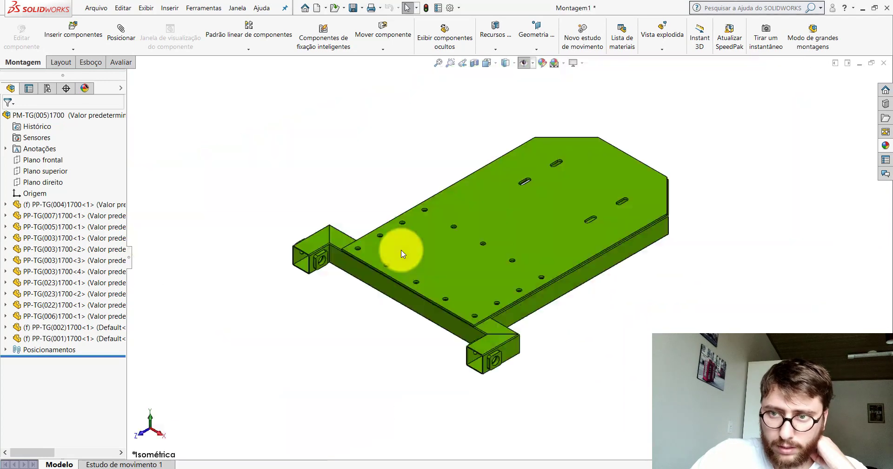
Browse to part PP-TG(001)1800 using the part filter and place it beside the frame.
{"action": "left_click", "coordinate": [72, 32]}
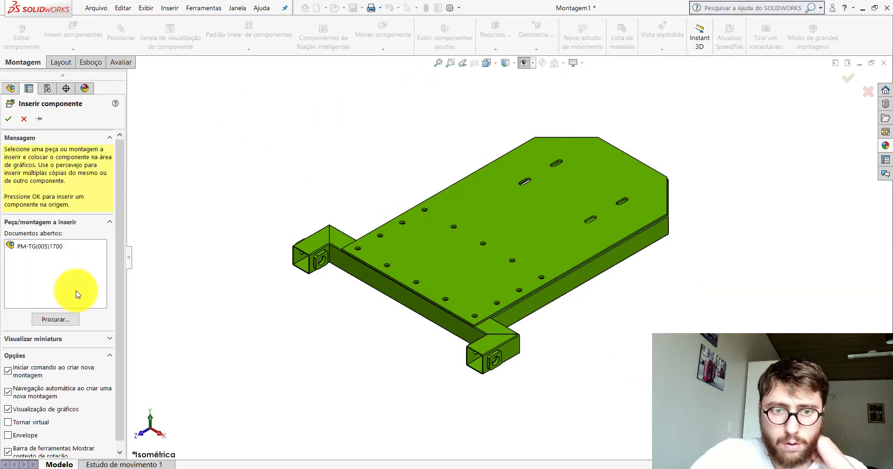
{"action": "left_click", "coordinate": [58, 321]}
{"action": "left_click", "coordinate": [396, 418]}
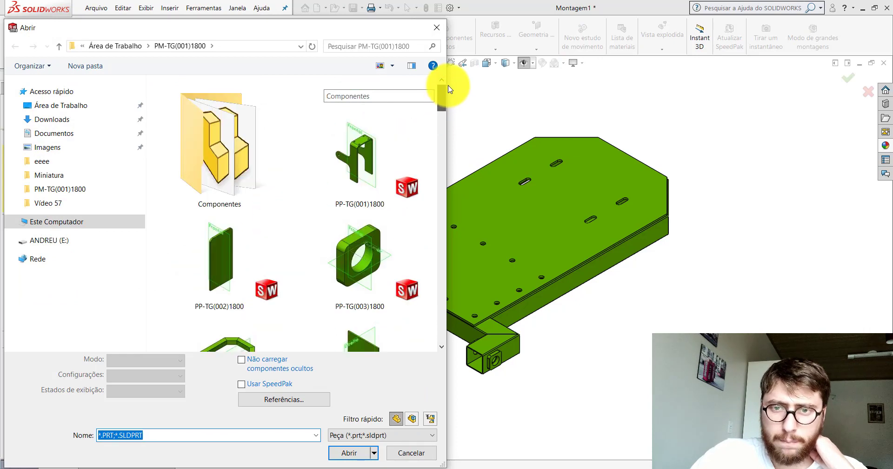
{"action": "mouse_move", "coordinate": [359, 162]}
{"action": "double_click", "coordinate": [369, 163]}
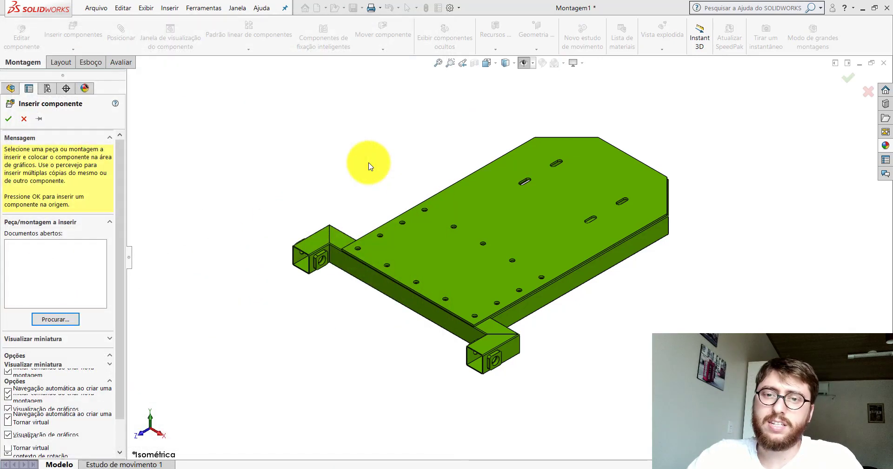
{"action": "left_click", "coordinate": [592, 324]}
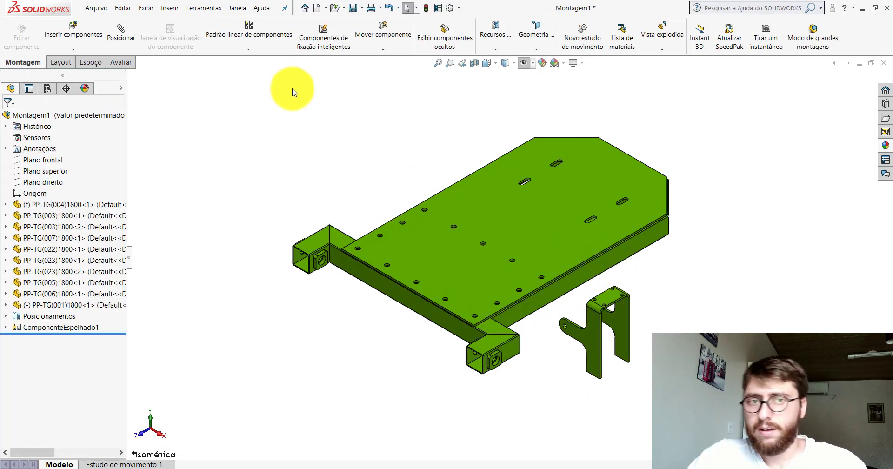
Mate Face<1> of PP-TG(007)1800 coincident with Face<2> of the PP-TG(001)1800 bracket.
{"action": "left_click", "coordinate": [120, 36]}
{"action": "scroll", "coordinate": [572, 298], "scroll_direction": "down", "scroll_amount": 4}
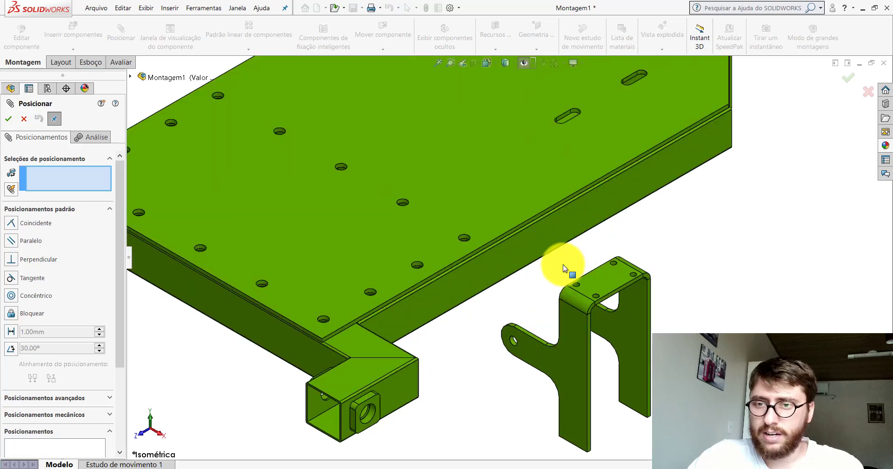
{"action": "left_click", "coordinate": [514, 190]}
{"action": "scroll", "coordinate": [514, 205], "scroll_direction": "up", "scroll_amount": 5}
{"action": "mouse_move", "coordinate": [514, 205]}
{"action": "middle_mouse_down"}
{"action": "mouse_move", "coordinate": [514, 53]}
{"action": "mouse_move", "coordinate": [554, 231]}
{"action": "middle_mouse_up"}
{"action": "scroll", "coordinate": [553, 231], "scroll_direction": "down", "scroll_amount": 5}
{"action": "scroll", "coordinate": [553, 216], "scroll_direction": "down", "scroll_amount": 3}
{"action": "scroll", "coordinate": [545, 230], "scroll_direction": "down", "scroll_amount": 3}
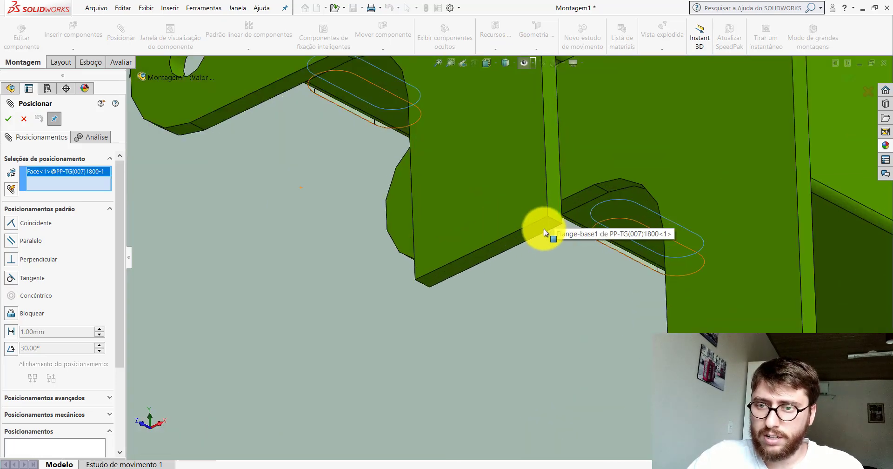
{"action": "left_click", "coordinate": [544, 222]}
{"action": "scroll", "coordinate": [544, 223], "scroll_direction": "down", "scroll_amount": 3}
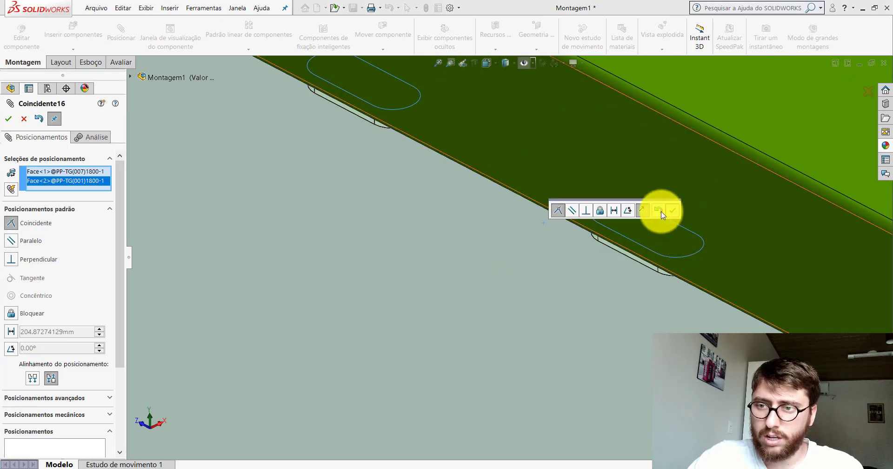
{"action": "left_click", "coordinate": [658, 207]}
{"action": "scroll", "coordinate": [500, 209], "scroll_direction": "up", "scroll_amount": 5}
{"action": "scroll", "coordinate": [493, 213], "scroll_direction": "up", "scroll_amount": 3}
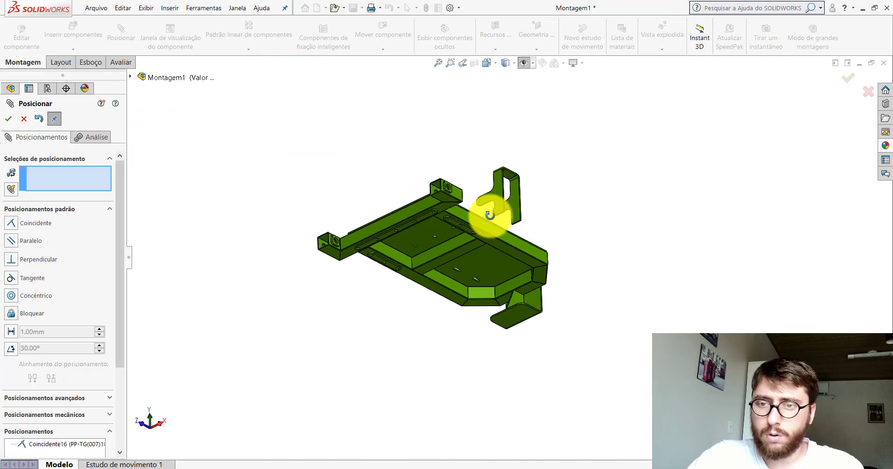
{"action": "middle_click_drag", "start_coordinate": [489, 213], "coordinate": [489, 349]}
{"action": "scroll", "coordinate": [495, 239], "scroll_direction": "down", "scroll_amount": 2}
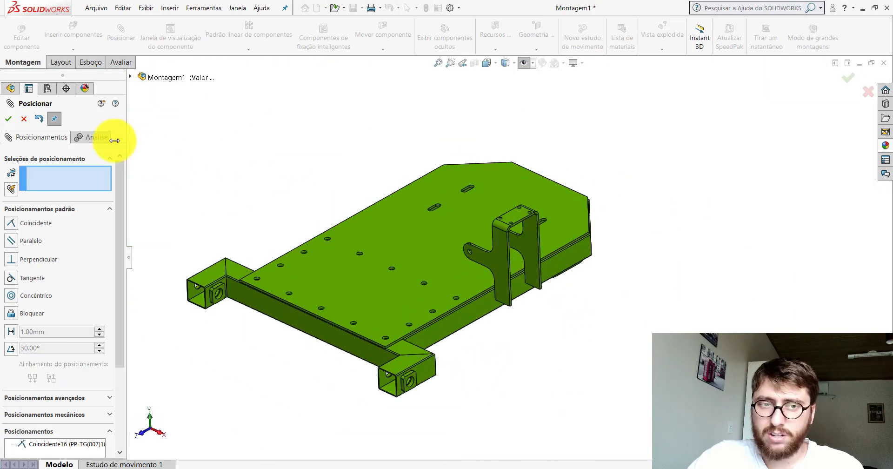
{"action": "left_click", "coordinate": [8, 119]}
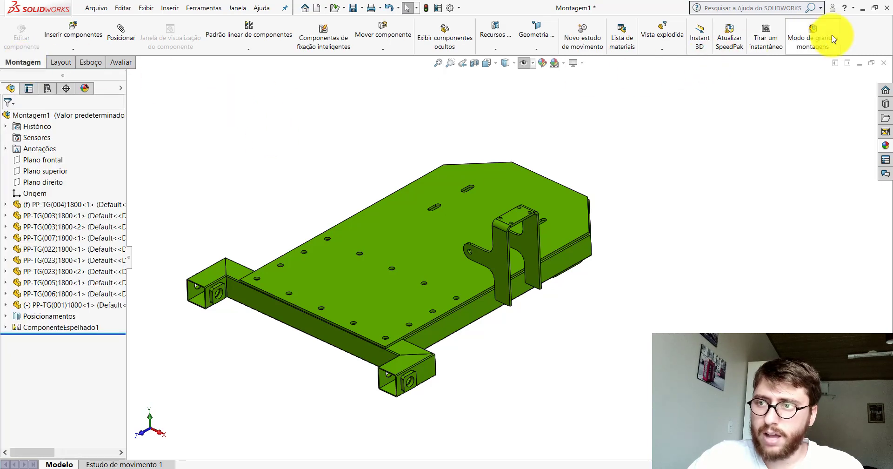
Turn on Large Assembly Mode, set Shaded With Edges, and switch to the Isometric view.
{"action": "left_click", "coordinate": [812, 37]}
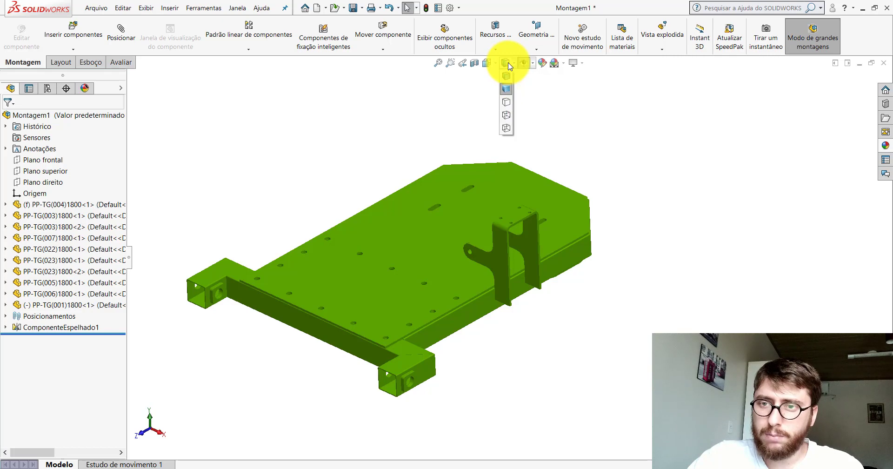
{"action": "left_click", "coordinate": [506, 78]}
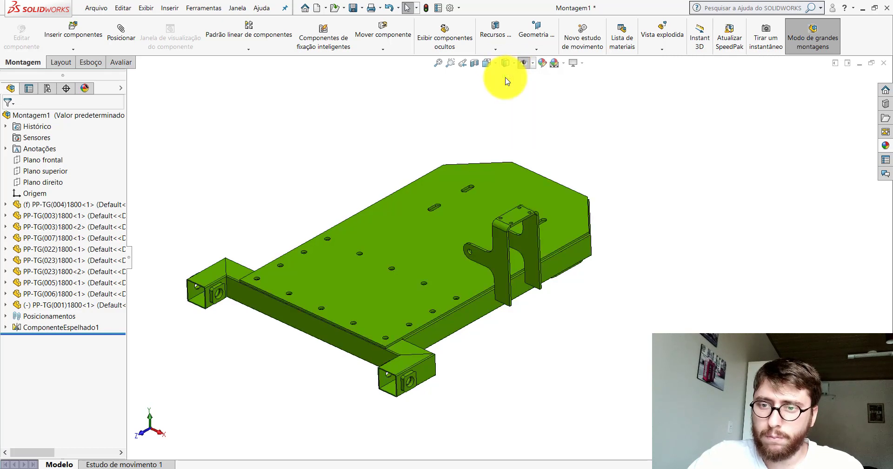
{"action": "left_click", "coordinate": [487, 63]}
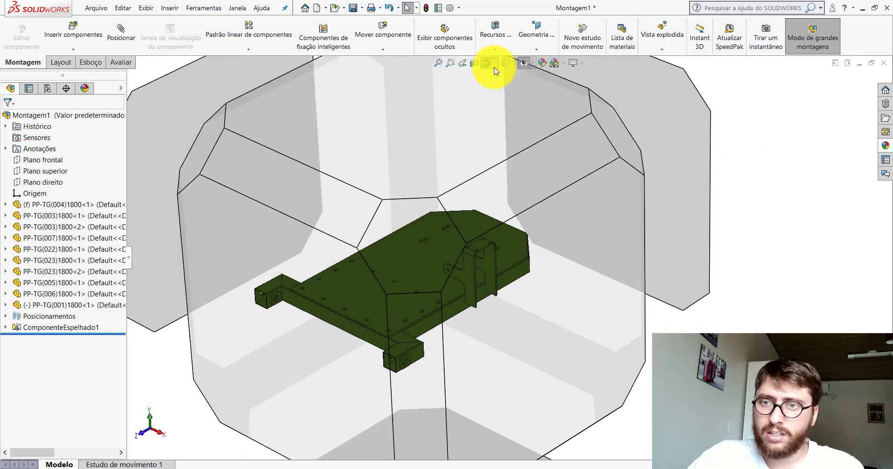
{"action": "left_click", "coordinate": [523, 90]}
Drag the bracket to a slightly different spot on the top plate.
{"action": "scroll", "coordinate": [558, 264], "scroll_direction": "down", "scroll_amount": 5}
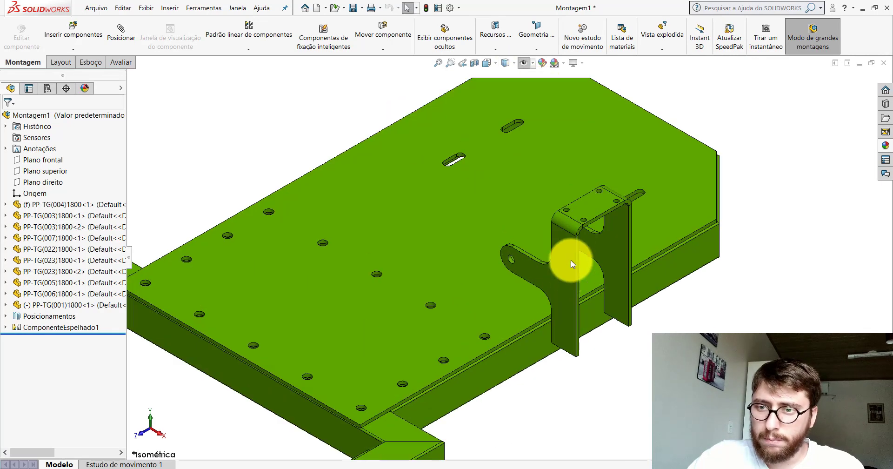
{"action": "left_click", "coordinate": [545, 219]}
{"action": "left_click_drag", "start_coordinate": [468, 180], "coordinate": [668, 300]}
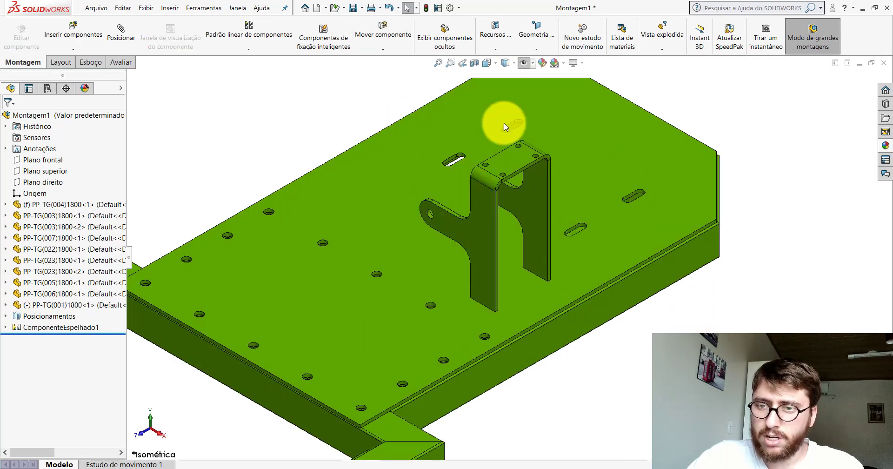
{"action": "scroll", "coordinate": [501, 225], "scroll_direction": "up", "scroll_amount": 3}
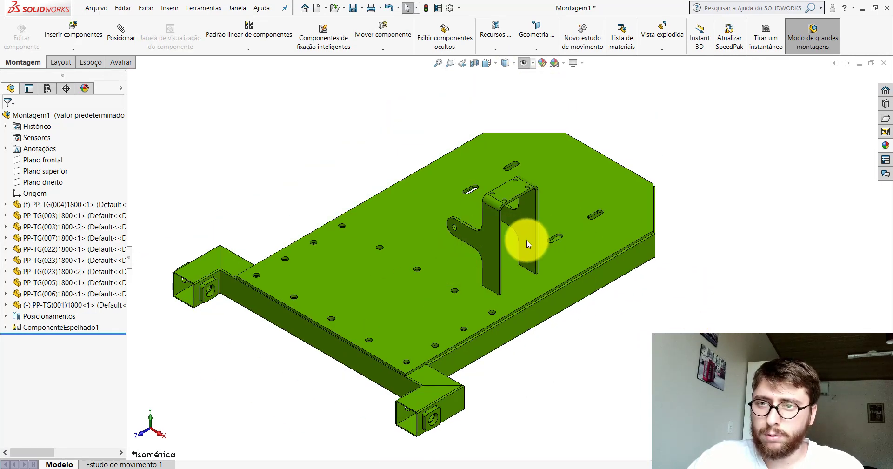
{"action": "scroll", "coordinate": [527, 240], "scroll_direction": "down", "scroll_amount": 2}
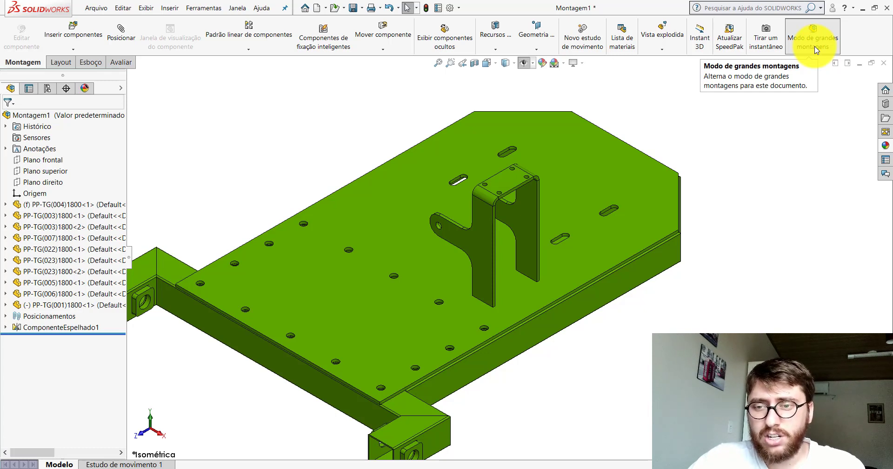
{"action": "left_click", "coordinate": [816, 50]}
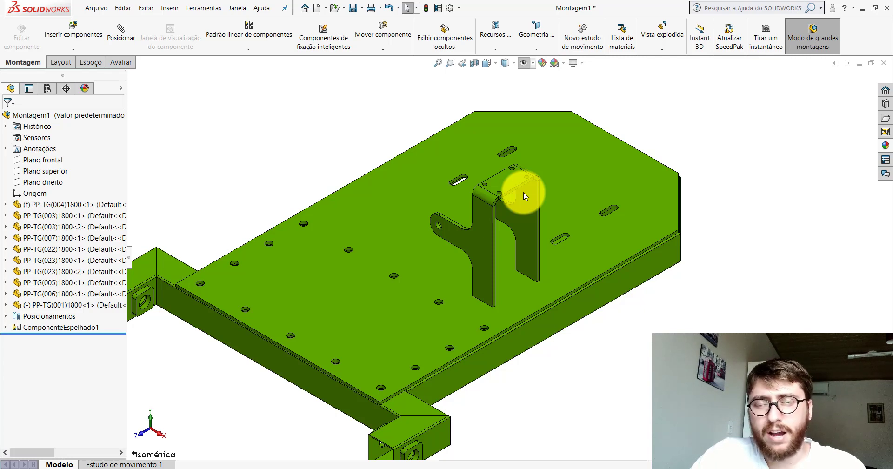
{"action": "left_click", "coordinate": [810, 55]}
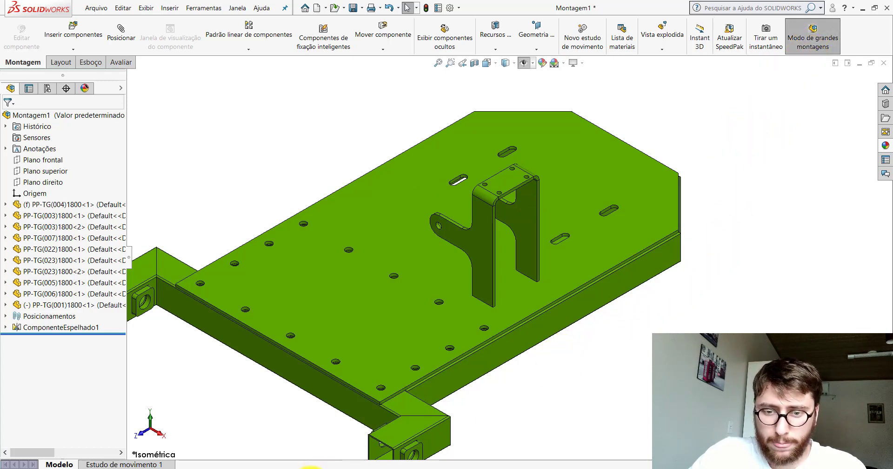
Measure the 254.27 mm bracket-to-frame face distance in PM-TG(005)1700, then return to Montagem1.
{"action": "left_click", "coordinate": [259, 443]}
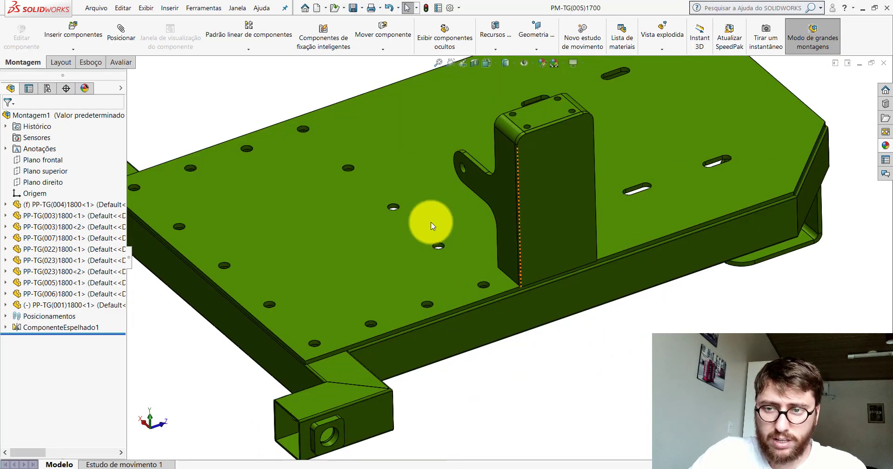
{"action": "left_click", "coordinate": [120, 63]}
{"action": "left_click", "coordinate": [186, 36]}
{"action": "left_click", "coordinate": [510, 201]}
{"action": "scroll", "coordinate": [469, 279], "scroll_direction": "up", "scroll_amount": 3}
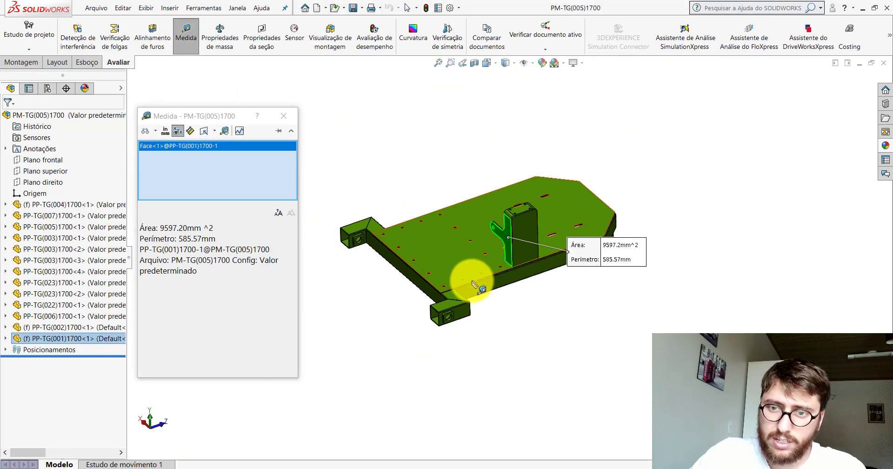
{"action": "scroll", "coordinate": [449, 299], "scroll_direction": "down", "scroll_amount": 3}
{"action": "left_click", "coordinate": [435, 282]}
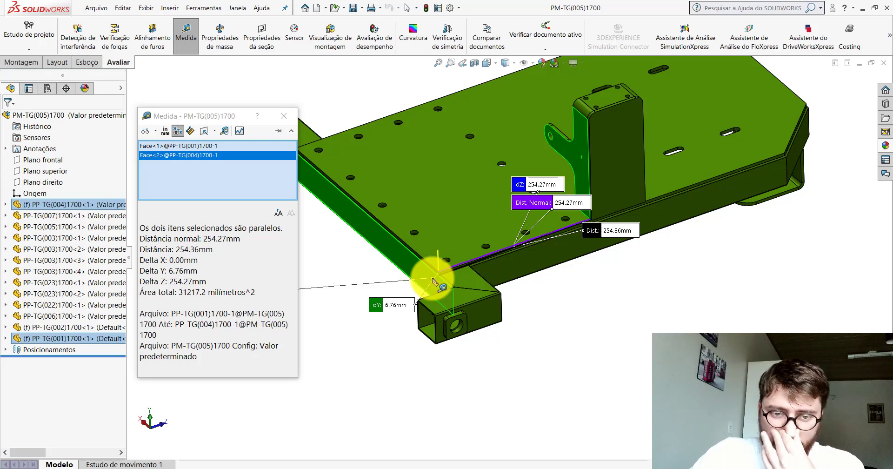
{"action": "left_click", "coordinate": [193, 298]}
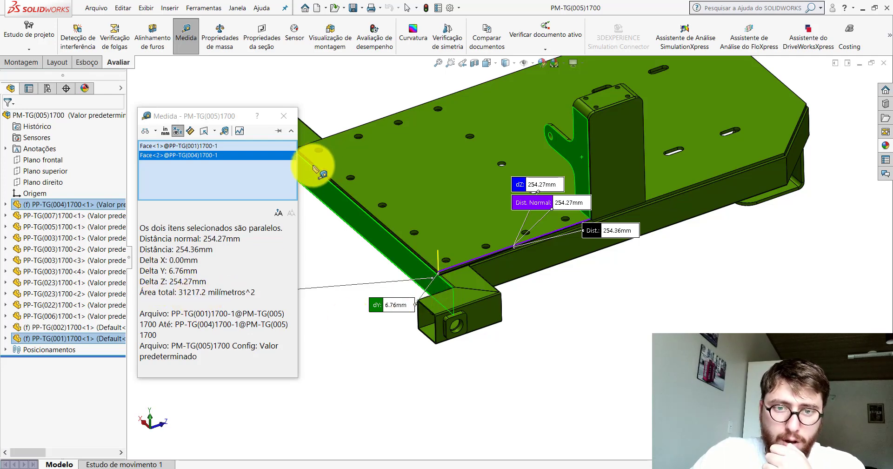
{"action": "left_click", "coordinate": [284, 116]}
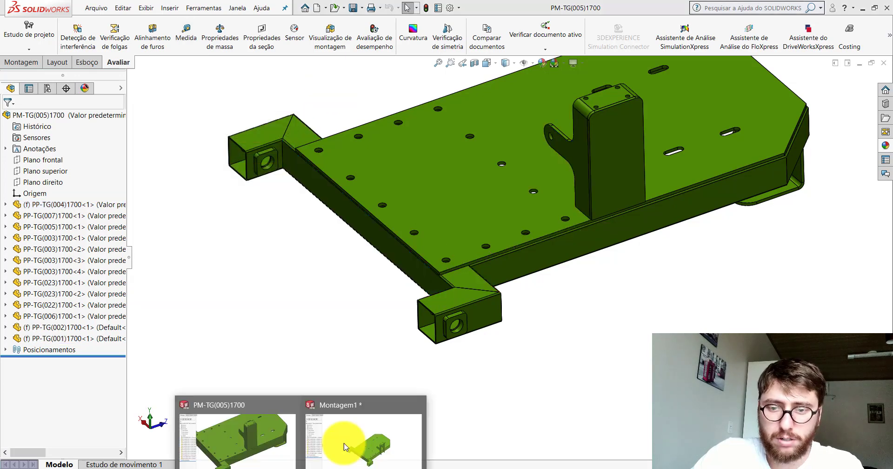
{"action": "left_click", "coordinate": [353, 442]}
Add a 254.27 mm distance mate between the bracket face and the frame's side face.
{"action": "left_click", "coordinate": [23, 62]}
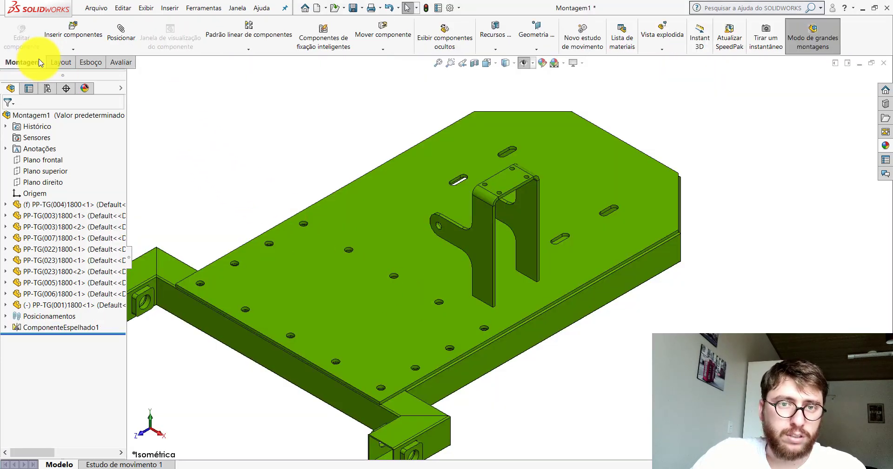
{"action": "left_click", "coordinate": [119, 33]}
{"action": "left_click", "coordinate": [491, 241]}
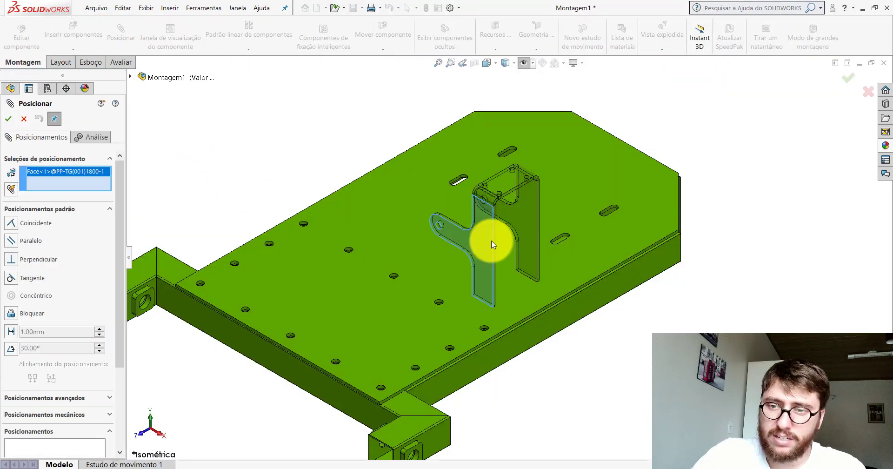
{"action": "left_click", "coordinate": [334, 386]}
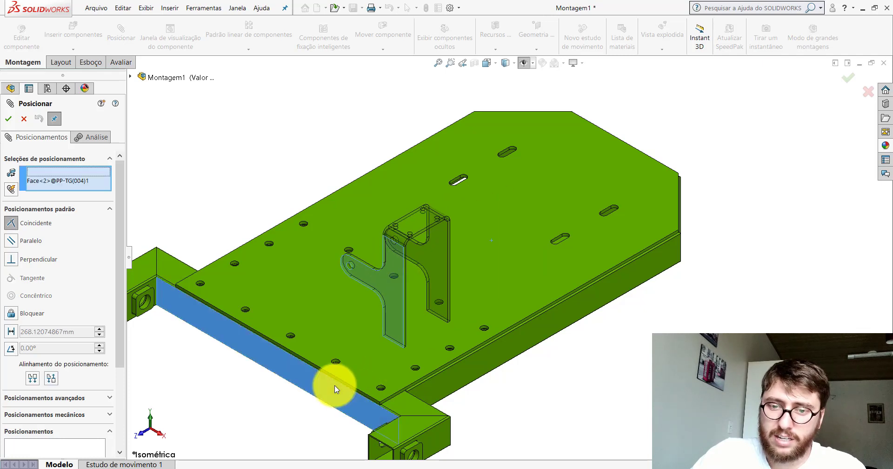
{"action": "left_click", "coordinate": [264, 403]}
{"action": "type", "text": "254,27"}
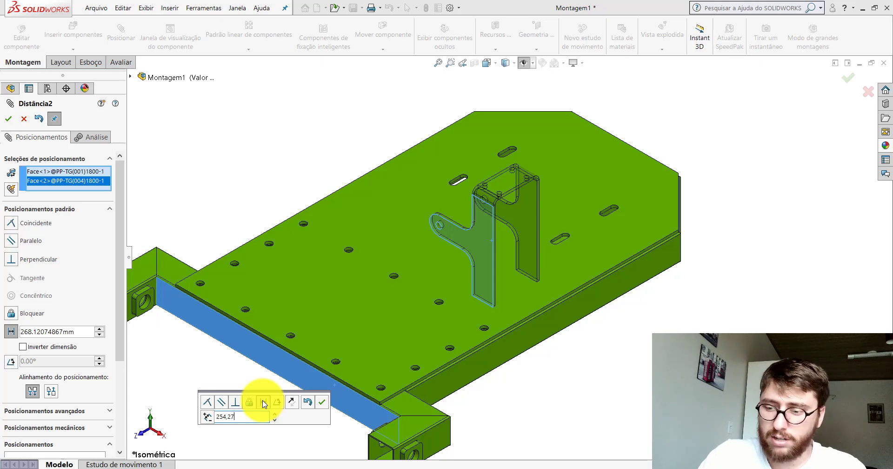
{"action": "key", "text": "Return"}
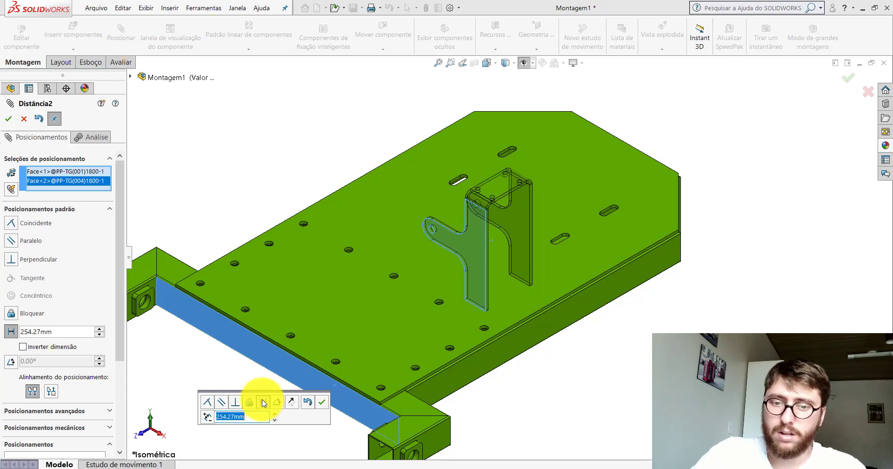
{"action": "left_click", "coordinate": [321, 403]}
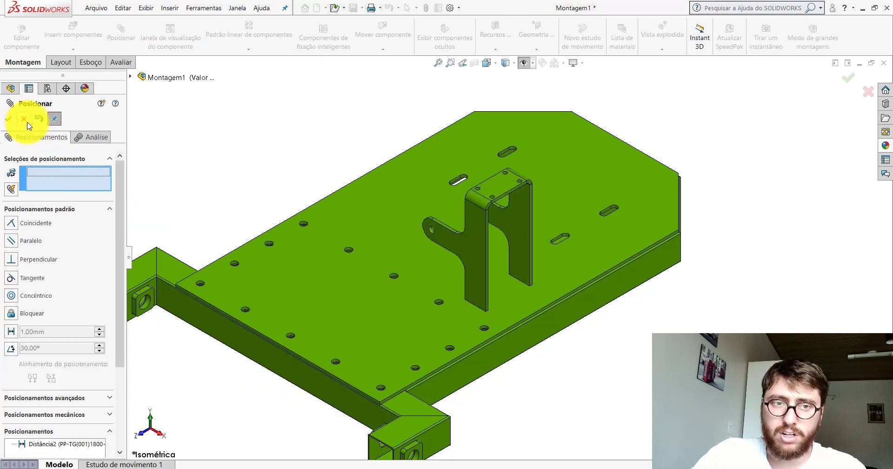
{"action": "left_click", "coordinate": [8, 118]}
Begin inserting another component into the assembly.
{"action": "scroll", "coordinate": [569, 252], "scroll_direction": "up", "scroll_amount": 3}
{"action": "scroll", "coordinate": [549, 275], "scroll_direction": "down", "scroll_amount": 2}
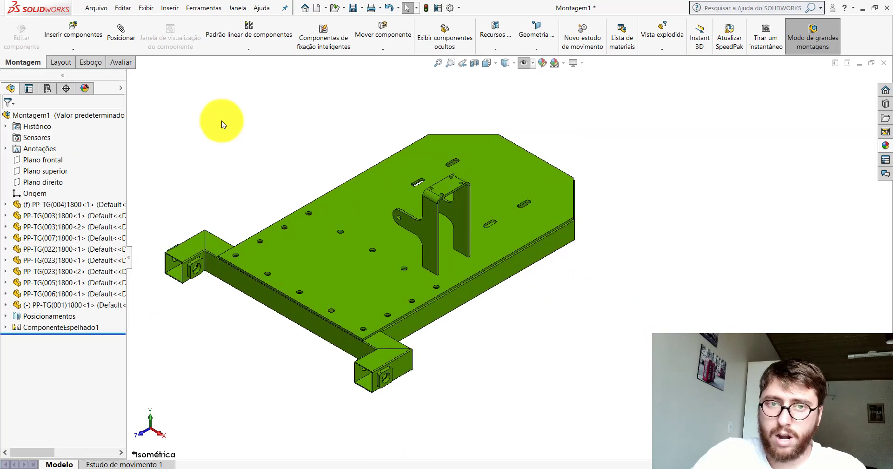
{"action": "left_click", "coordinate": [72, 33]}
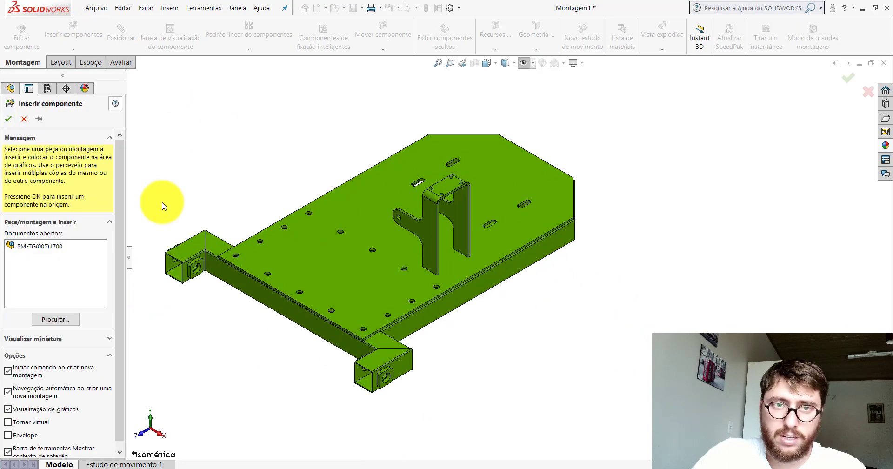
Insert the part PP-TG(002)1800 and place it beside the frame.
{"action": "left_click", "coordinate": [58, 319]}
{"action": "left_click", "coordinate": [396, 419]}
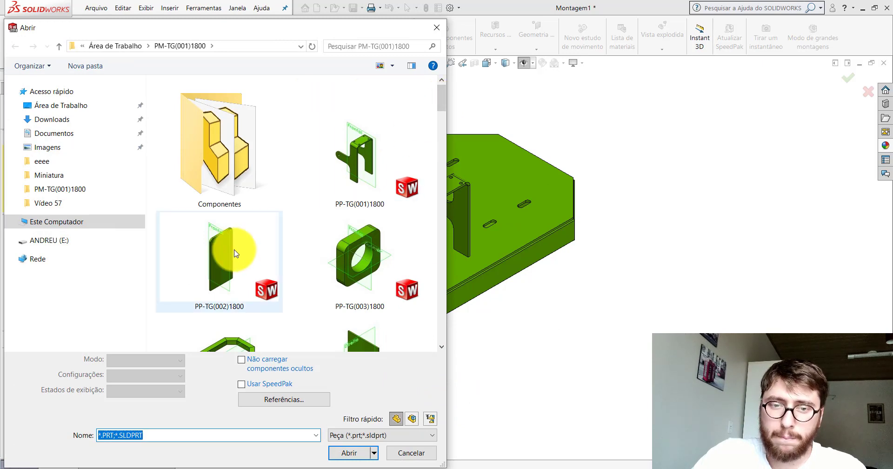
{"action": "double_click", "coordinate": [235, 254]}
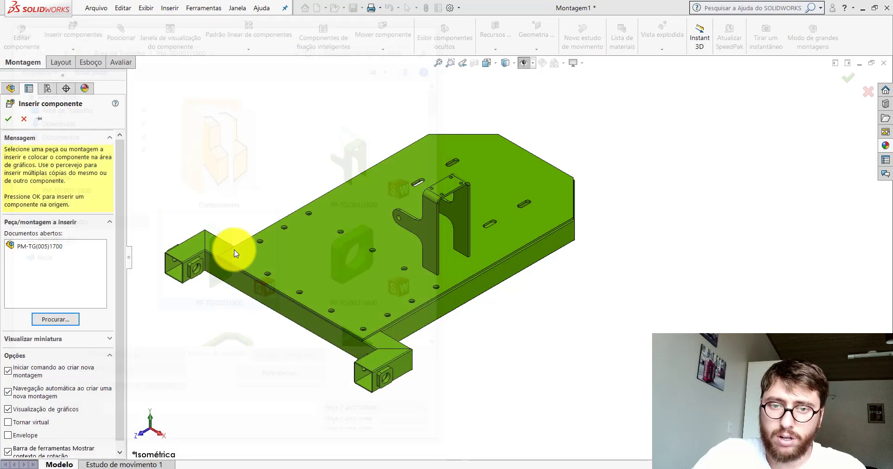
{"action": "scroll", "coordinate": [534, 288], "scroll_direction": "down", "scroll_amount": 2}
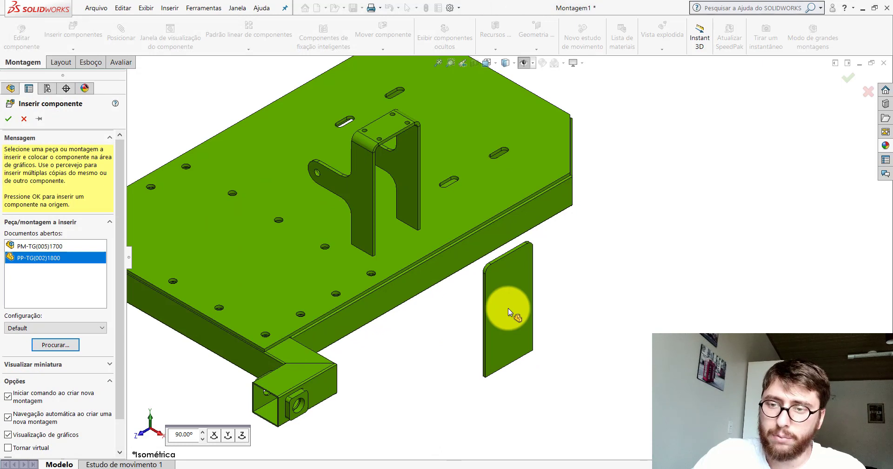
{"action": "left_click", "coordinate": [508, 308]}
Mate the new plate's face coincident to a face on the frame plate.
{"action": "left_click", "coordinate": [121, 31]}
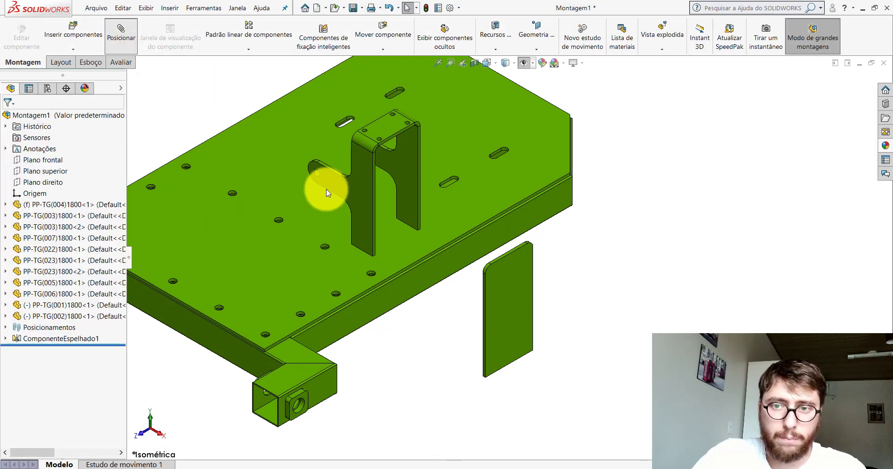
{"action": "left_click", "coordinate": [453, 213]}
{"action": "scroll", "coordinate": [475, 235], "scroll_direction": "up", "scroll_amount": 3}
{"action": "mouse_move", "coordinate": [475, 235]}
{"action": "middle_mouse_down"}
{"action": "mouse_move", "coordinate": [468, 119]}
{"action": "mouse_move", "coordinate": [489, 289]}
{"action": "middle_mouse_up"}
{"action": "scroll", "coordinate": [499, 240], "scroll_direction": "down", "scroll_amount": 4}
{"action": "scroll", "coordinate": [502, 239], "scroll_direction": "down", "scroll_amount": 3}
{"action": "scroll", "coordinate": [502, 239], "scroll_direction": "down", "scroll_amount": 3}
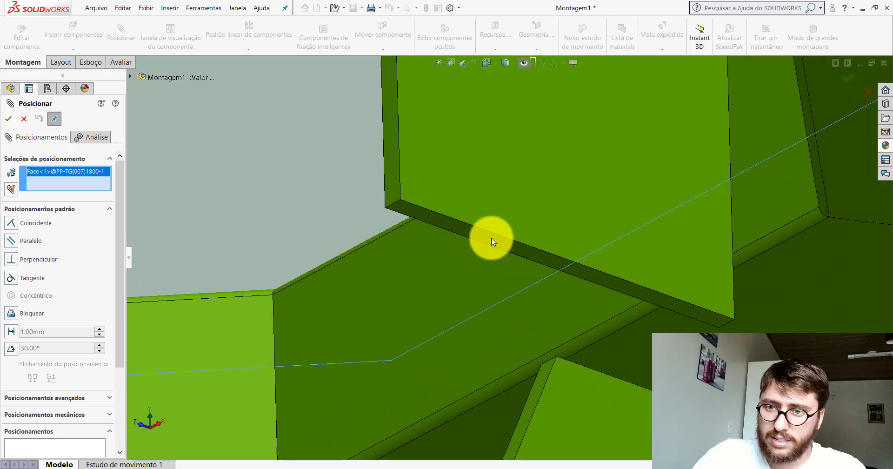
{"action": "scroll", "coordinate": [491, 238], "scroll_direction": "down", "scroll_amount": 3}
{"action": "left_click", "coordinate": [492, 238]}
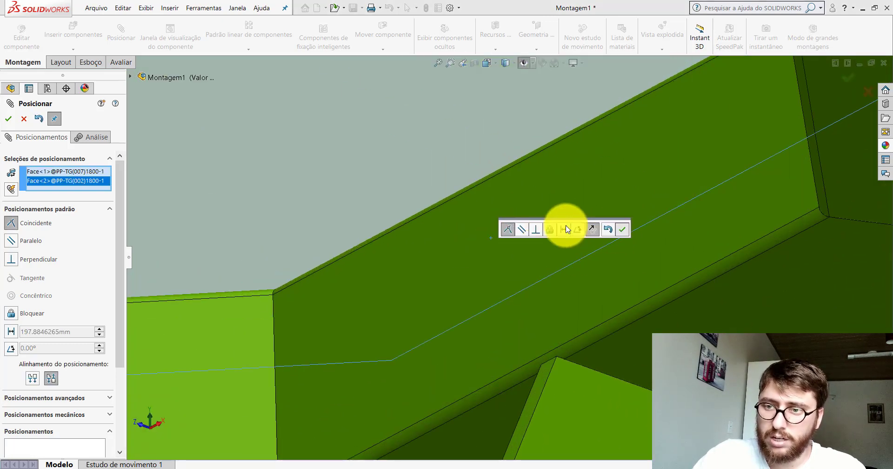
{"action": "key", "text": "Return"}
Mate a face of the upright plate coincident to the bracket flange's thin top face.
{"action": "scroll", "coordinate": [459, 204], "scroll_direction": "up", "scroll_amount": 5}
{"action": "middle_click_drag", "start_coordinate": [467, 207], "coordinate": [572, 326]}
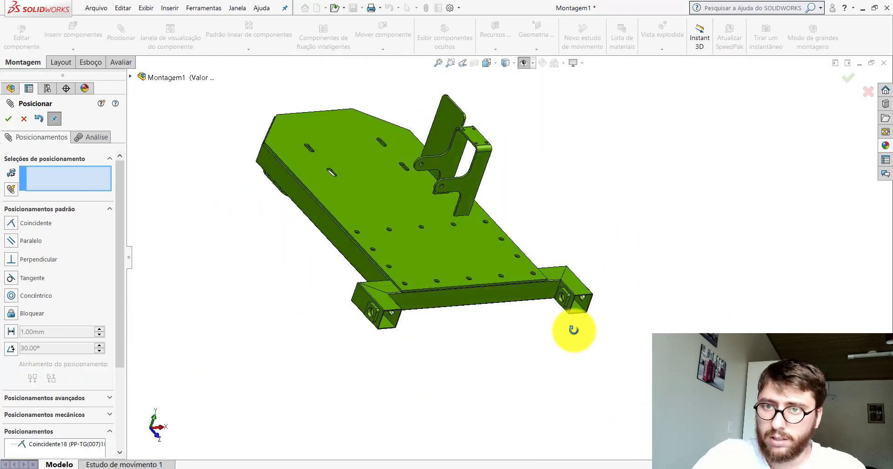
{"action": "scroll", "coordinate": [472, 135], "scroll_direction": "down", "scroll_amount": 4}
{"action": "scroll", "coordinate": [393, 110], "scroll_direction": "down", "scroll_amount": 3}
{"action": "left_click", "coordinate": [451, 168]}
{"action": "scroll", "coordinate": [451, 169], "scroll_direction": "up", "scroll_amount": 4}
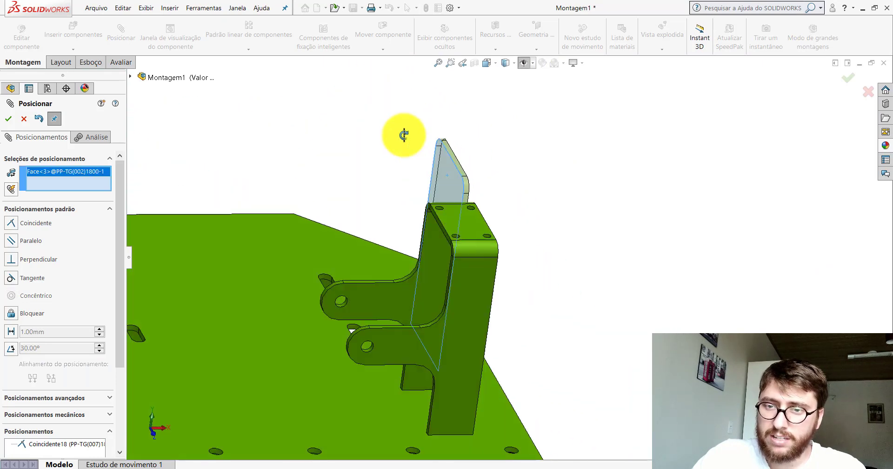
{"action": "middle_click_drag", "start_coordinate": [405, 136], "coordinate": [365, 206]}
{"action": "scroll", "coordinate": [372, 219], "scroll_direction": "down", "scroll_amount": 4}
{"action": "left_click", "coordinate": [381, 240]}
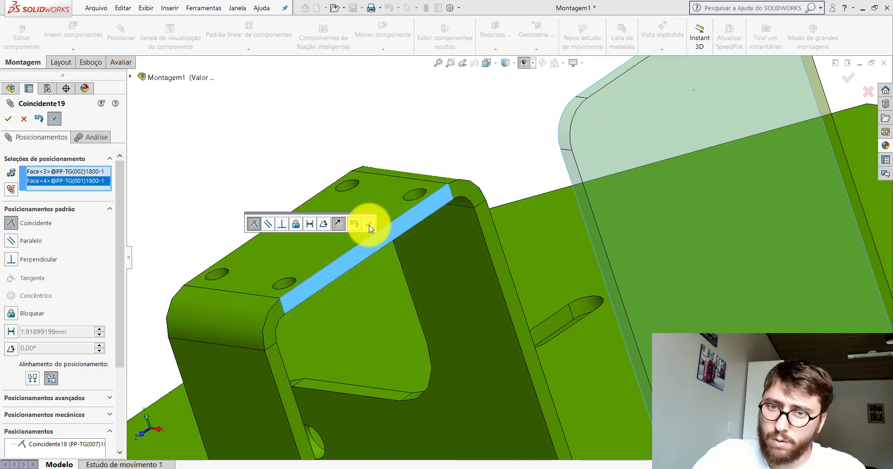
{"action": "left_click", "coordinate": [368, 224]}
Show the reference planes and make the two parts' Frontal planes coincident.
{"action": "scroll", "coordinate": [559, 231], "scroll_direction": "up", "scroll_amount": 5}
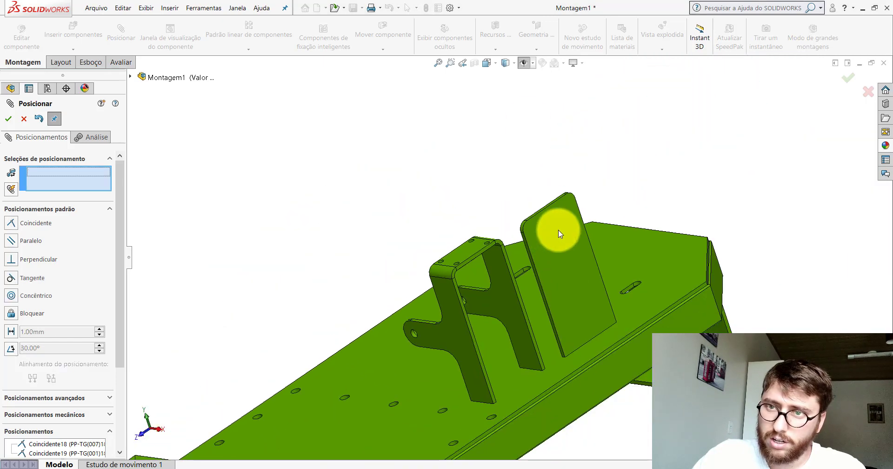
{"action": "left_click", "coordinate": [525, 65]}
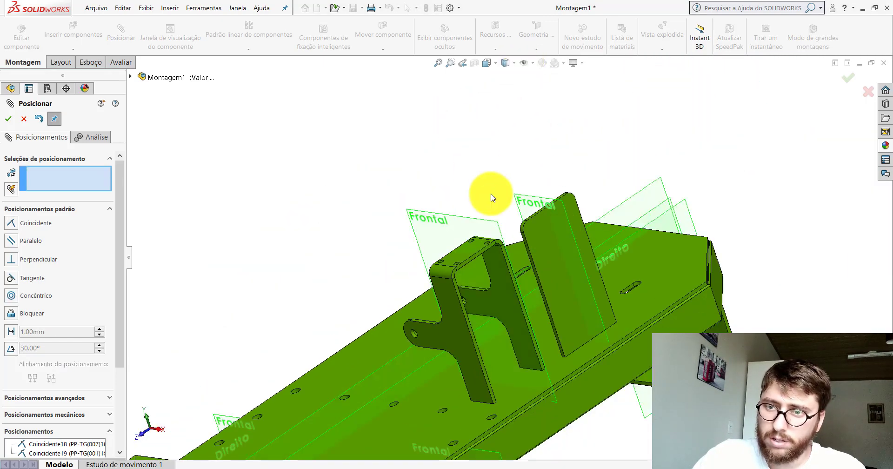
{"action": "scroll", "coordinate": [484, 235], "scroll_direction": "down", "scroll_amount": 3}
{"action": "left_click", "coordinate": [452, 257]}
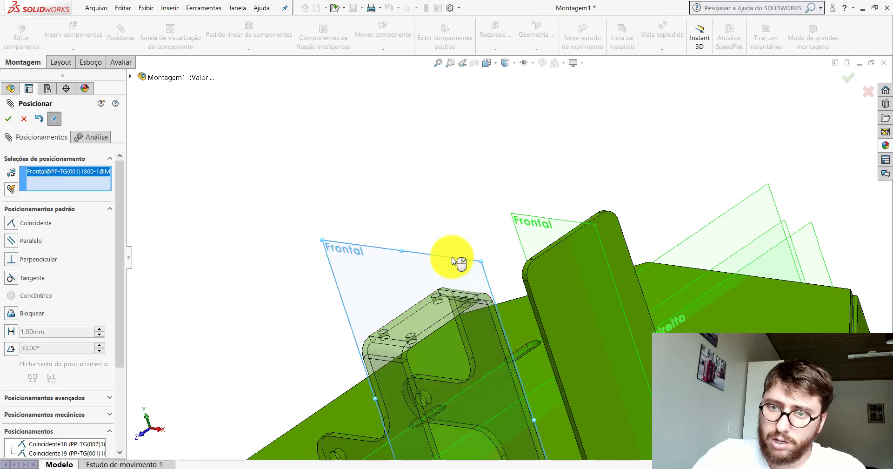
{"action": "left_click", "coordinate": [529, 222]}
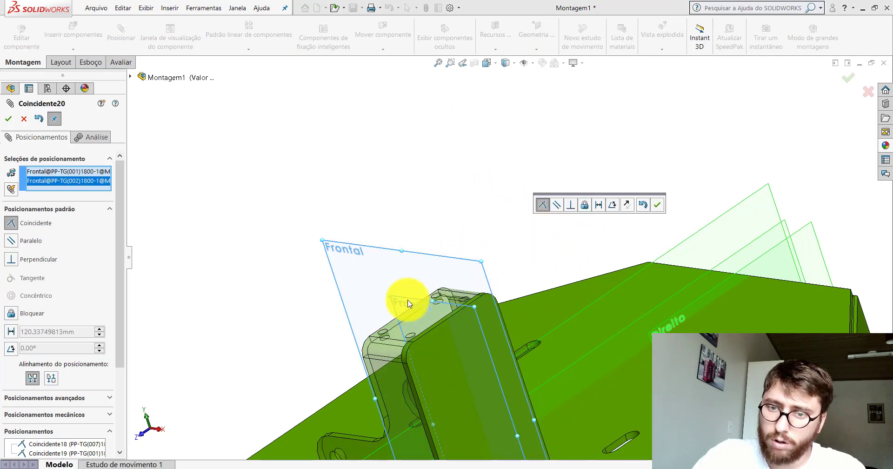
{"action": "left_click", "coordinate": [657, 205]}
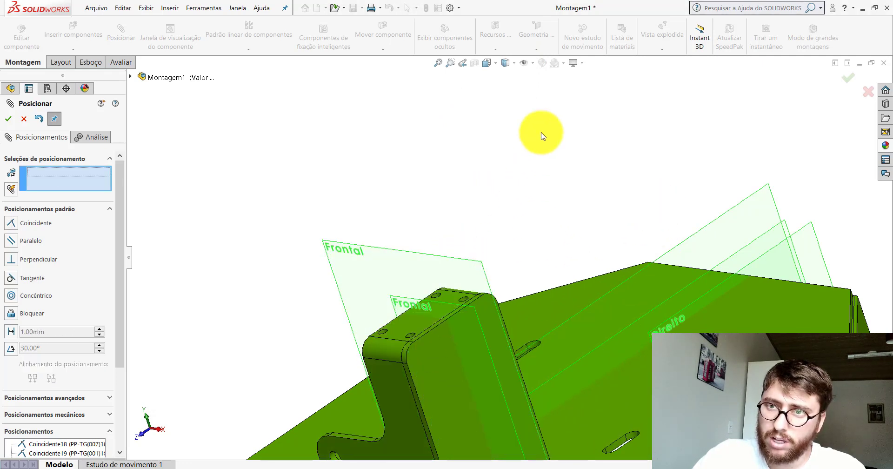
Hide the planes, mate the bracket face flush with the plate side face, and finish mating.
{"action": "left_click", "coordinate": [525, 65]}
{"action": "scroll", "coordinate": [521, 363], "scroll_direction": "up", "scroll_amount": 5}
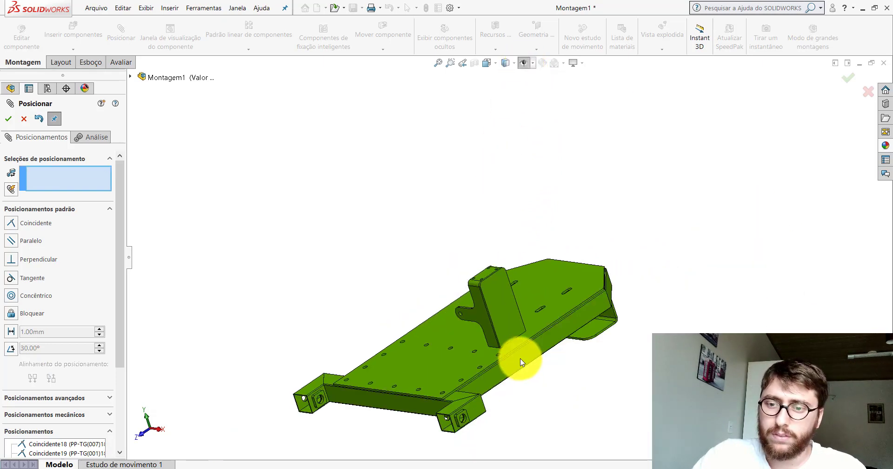
{"action": "scroll", "coordinate": [521, 363], "scroll_direction": "down", "scroll_amount": 5}
{"action": "left_click", "coordinate": [451, 166]}
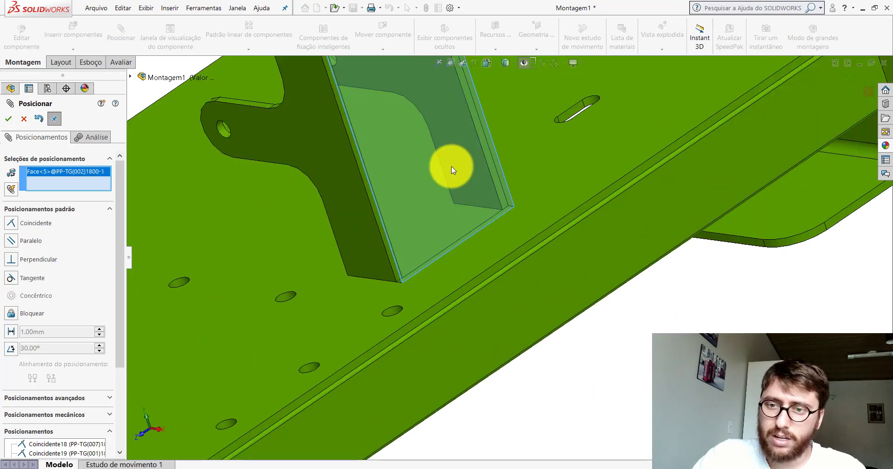
{"action": "left_click", "coordinate": [523, 297]}
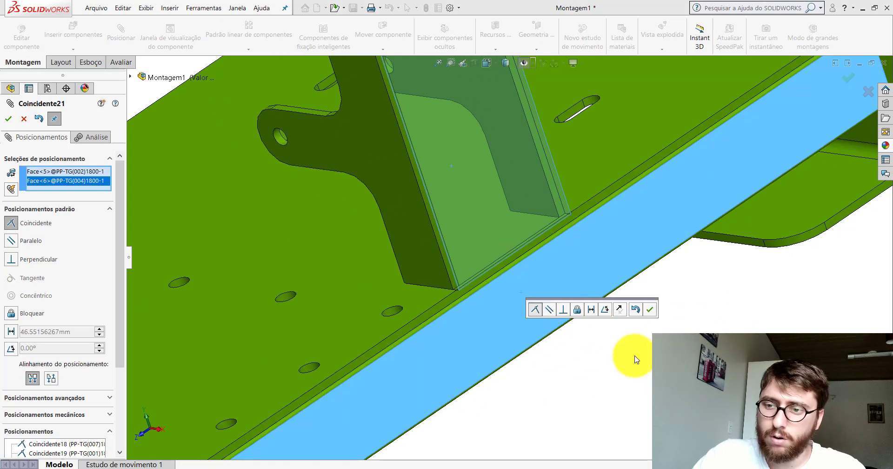
{"action": "left_click", "coordinate": [650, 309]}
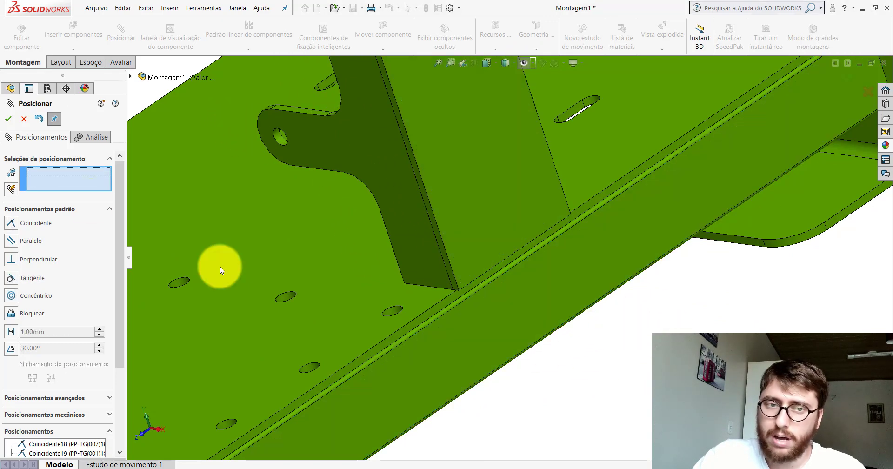
{"action": "left_click", "coordinate": [25, 119]}
{"action": "left_click", "coordinate": [486, 63]}
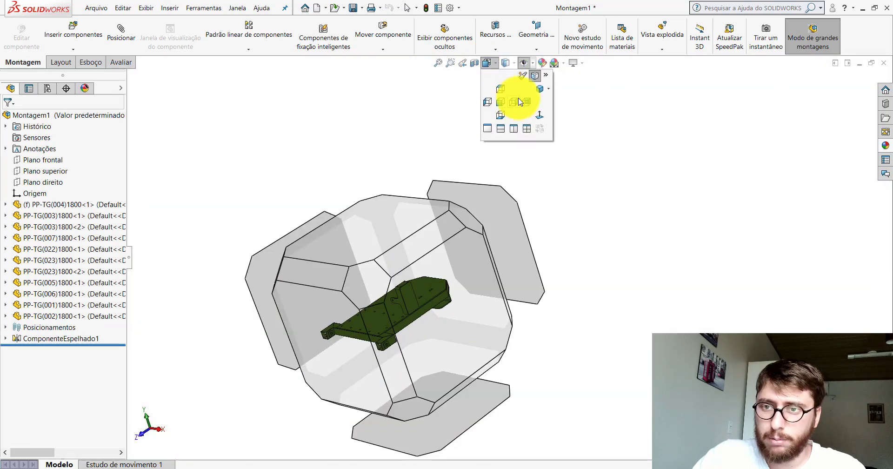
{"action": "left_click", "coordinate": [535, 98]}
{"action": "scroll", "coordinate": [562, 290], "scroll_direction": "down", "scroll_amount": 1}
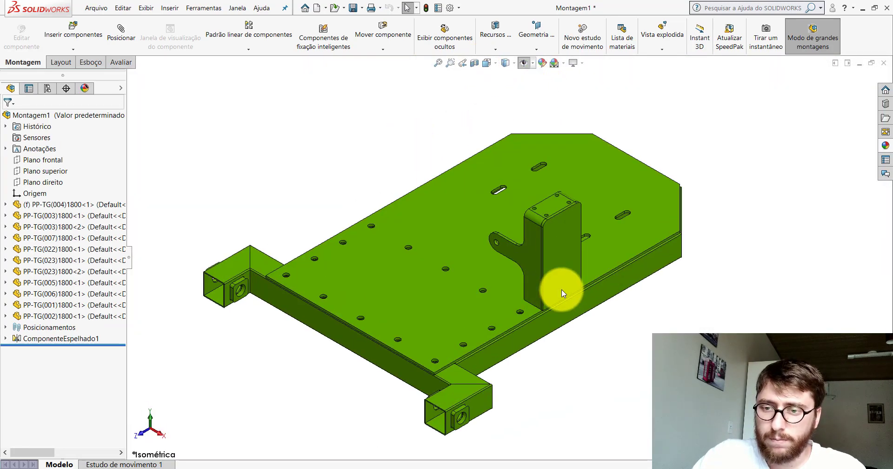
{"action": "scroll", "coordinate": [487, 321], "scroll_direction": "down", "scroll_amount": 4}
{"action": "mouse_move", "coordinate": [448, 304]}
{"action": "middle_mouse_down"}
{"action": "mouse_move", "coordinate": [522, 293]}
{"action": "mouse_move", "coordinate": [442, 305]}
{"action": "middle_mouse_up"}
{"action": "scroll", "coordinate": [445, 225], "scroll_direction": "up", "scroll_amount": 1}
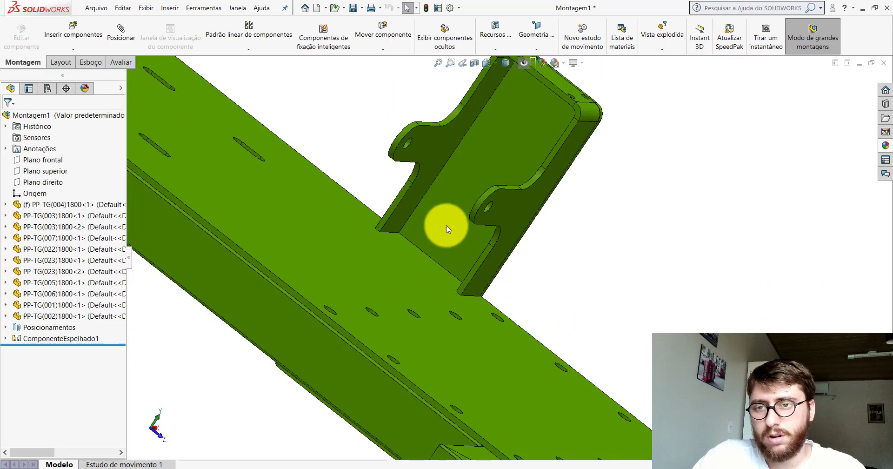
{"action": "scroll", "coordinate": [465, 186], "scroll_direction": "up", "scroll_amount": 1}
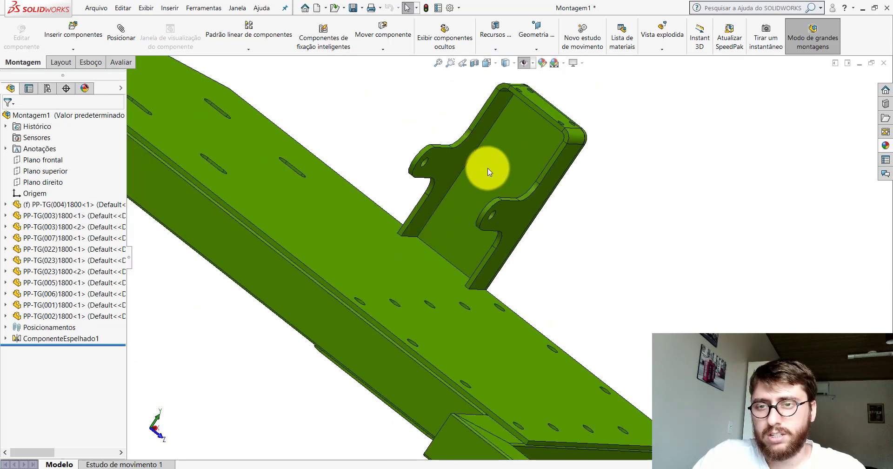
{"action": "mouse_move", "coordinate": [487, 168]}
{"action": "middle_mouse_down"}
{"action": "mouse_move", "coordinate": [514, 104]}
{"action": "mouse_move", "coordinate": [471, 173]}
{"action": "mouse_move", "coordinate": [369, 167]}
{"action": "mouse_move", "coordinate": [443, 186]}
{"action": "middle_mouse_up"}
{"action": "scroll", "coordinate": [459, 184], "scroll_direction": "down", "scroll_amount": 2}
{"action": "scroll", "coordinate": [460, 184], "scroll_direction": "down", "scroll_amount": 1}
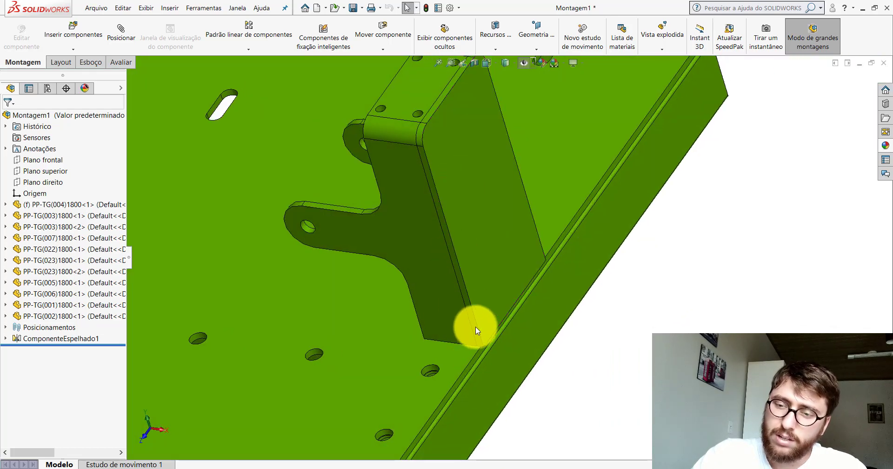
{"action": "mouse_move", "coordinate": [476, 327]}
{"action": "middle_mouse_down"}
{"action": "mouse_move", "coordinate": [498, 256]}
{"action": "mouse_move", "coordinate": [576, 256]}
{"action": "mouse_move", "coordinate": [574, 225]}
{"action": "middle_mouse_up"}
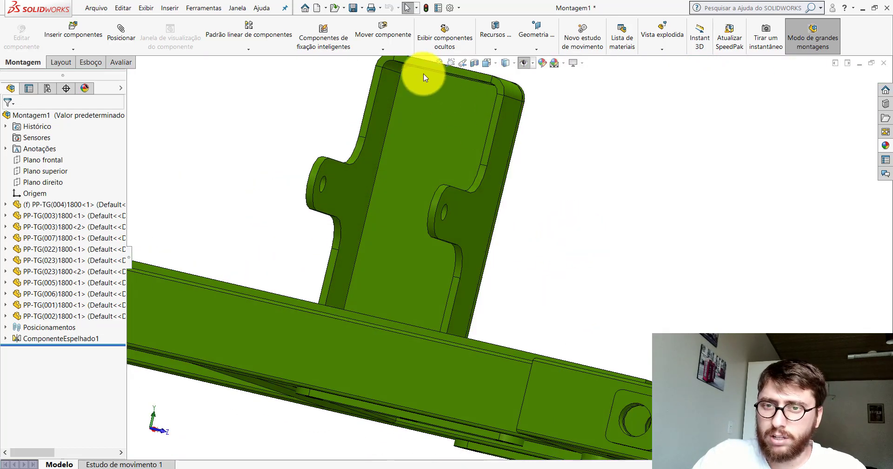
{"action": "mouse_move", "coordinate": [378, 199]}
{"action": "middle_mouse_down"}
{"action": "mouse_move", "coordinate": [315, 240]}
{"action": "mouse_move", "coordinate": [307, 230]}
{"action": "middle_mouse_up"}
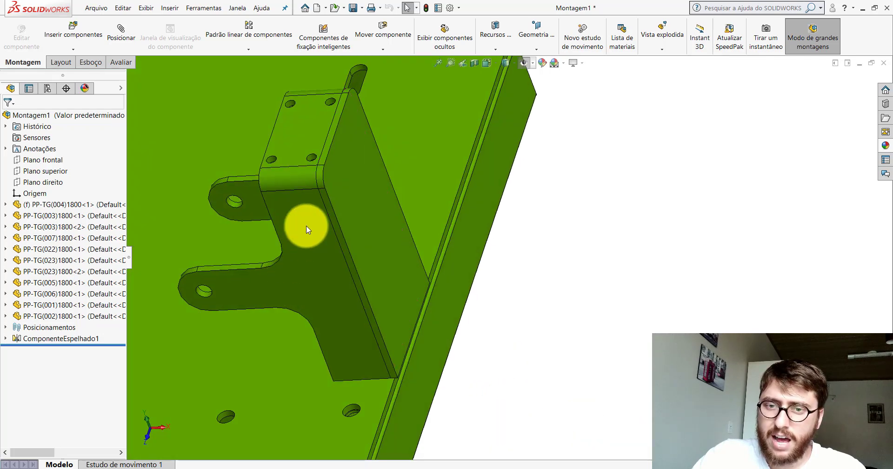
{"action": "scroll", "coordinate": [337, 204], "scroll_direction": "down", "scroll_amount": 3}
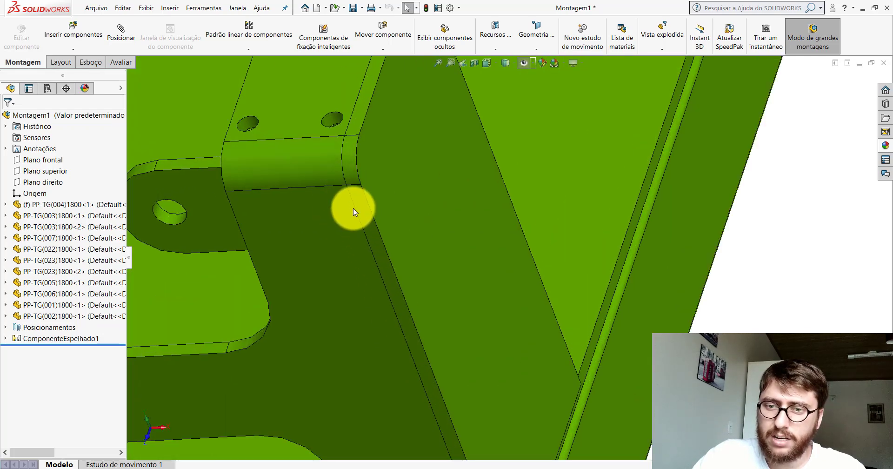
{"action": "scroll", "coordinate": [394, 308], "scroll_direction": "up", "scroll_amount": 3}
{"action": "mouse_move", "coordinate": [430, 265]}
{"action": "middle_mouse_down"}
{"action": "mouse_move", "coordinate": [454, 257]}
{"action": "mouse_move", "coordinate": [474, 222]}
{"action": "mouse_move", "coordinate": [405, 183]}
{"action": "mouse_move", "coordinate": [379, 200]}
{"action": "middle_mouse_up"}
{"action": "scroll", "coordinate": [493, 252], "scroll_direction": "up", "scroll_amount": 2}
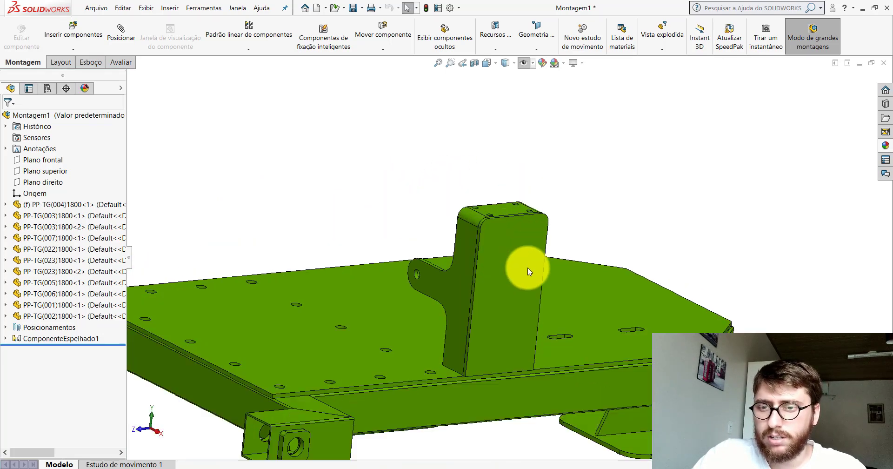
{"action": "scroll", "coordinate": [516, 246], "scroll_direction": "down", "scroll_amount": 2}
{"action": "mouse_move", "coordinate": [508, 224]}
{"action": "middle_mouse_down"}
{"action": "mouse_move", "coordinate": [624, 243]}
{"action": "mouse_move", "coordinate": [633, 295]}
{"action": "middle_mouse_up"}
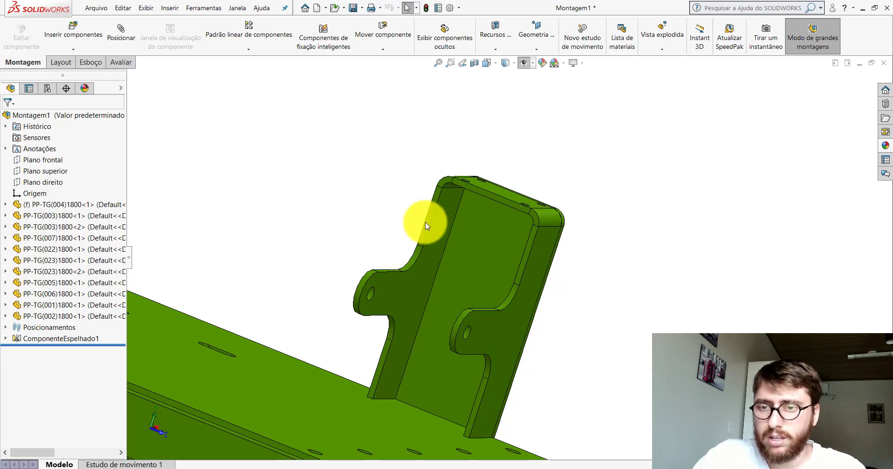
{"action": "middle_click_drag", "start_coordinate": [425, 222], "coordinate": [319, 209]}
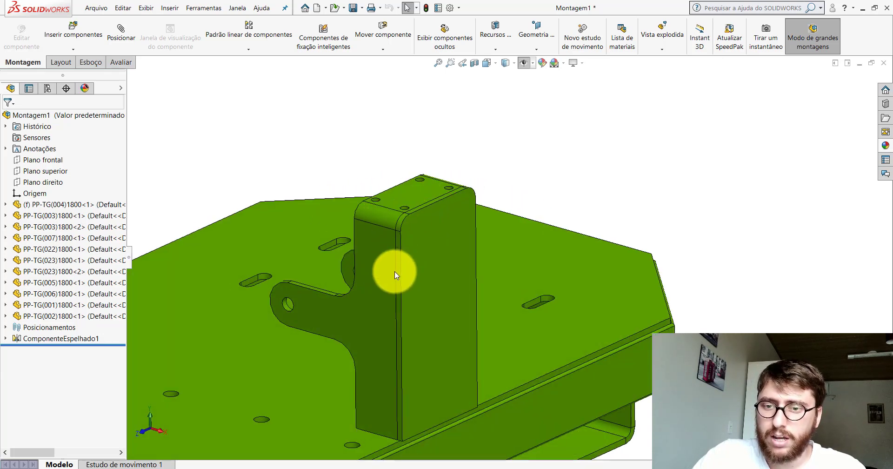
{"action": "left_click", "coordinate": [487, 62]}
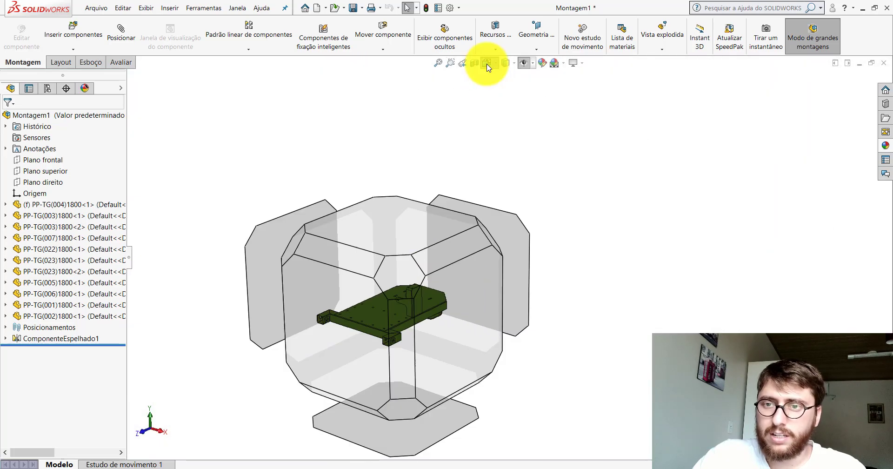
{"action": "left_click", "coordinate": [538, 91]}
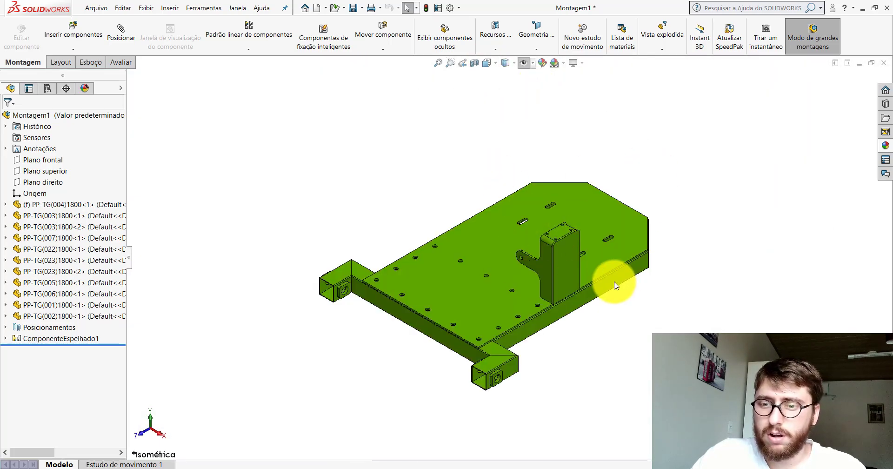
{"action": "scroll", "coordinate": [651, 317], "scroll_direction": "down", "scroll_amount": 1}
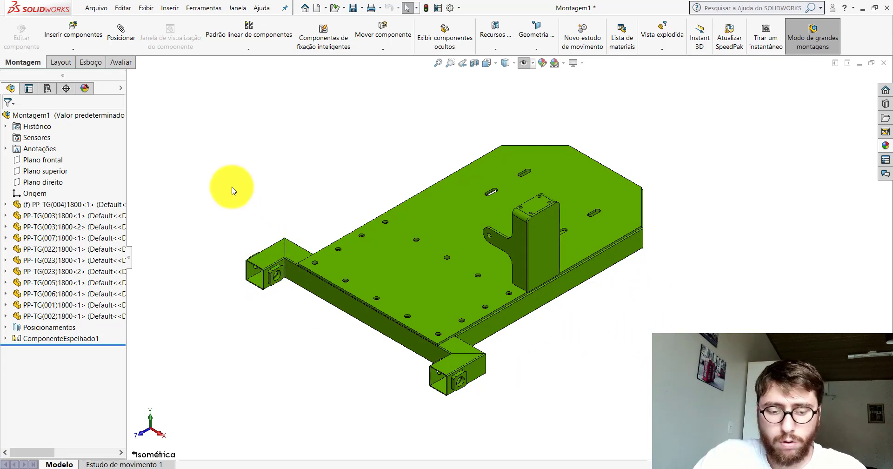
Group the components from PP-TG(004) down to PP-TG(002) into a new folder named Peças.
{"action": "left_click", "coordinate": [65, 205]}
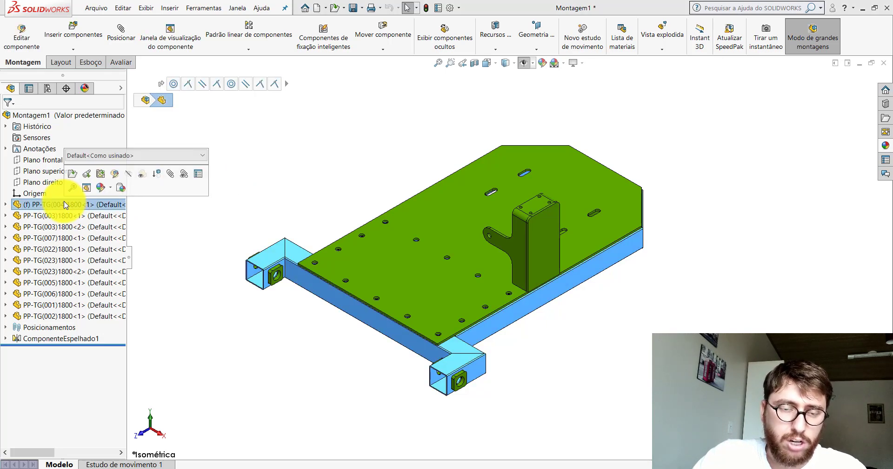
{"action": "left_click", "coordinate": [59, 318], "text": "shift"}
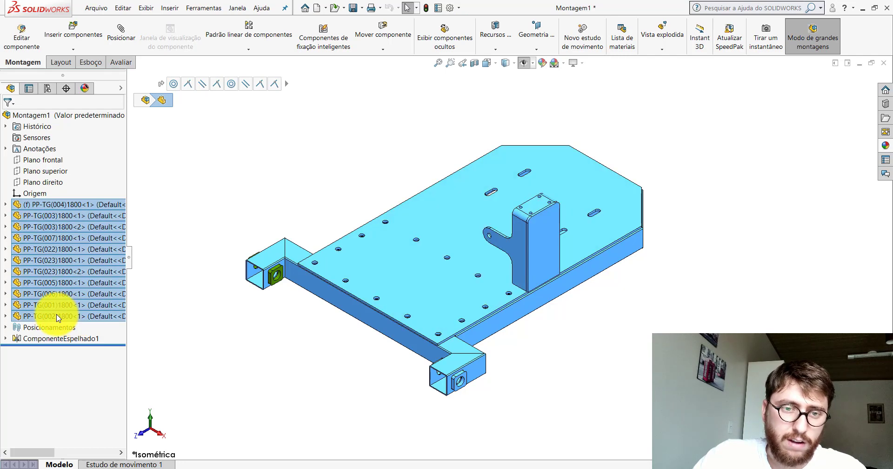
{"action": "right_click", "coordinate": [60, 241]}
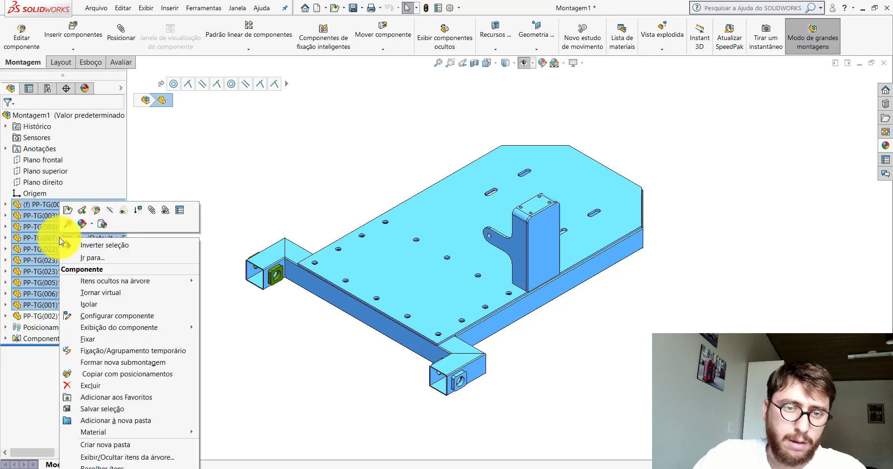
{"action": "left_click", "coordinate": [122, 421]}
{"action": "type", "text": "Peças"}
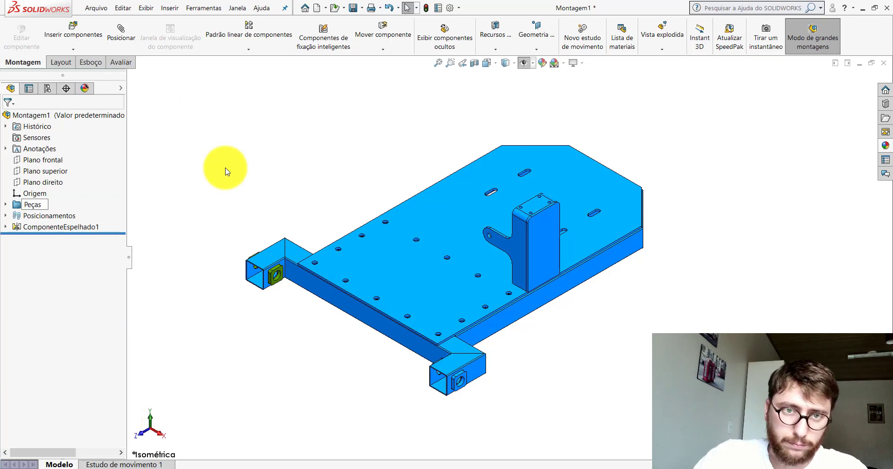
{"action": "key", "text": "Return"}
{"action": "left_click", "coordinate": [6, 205]}
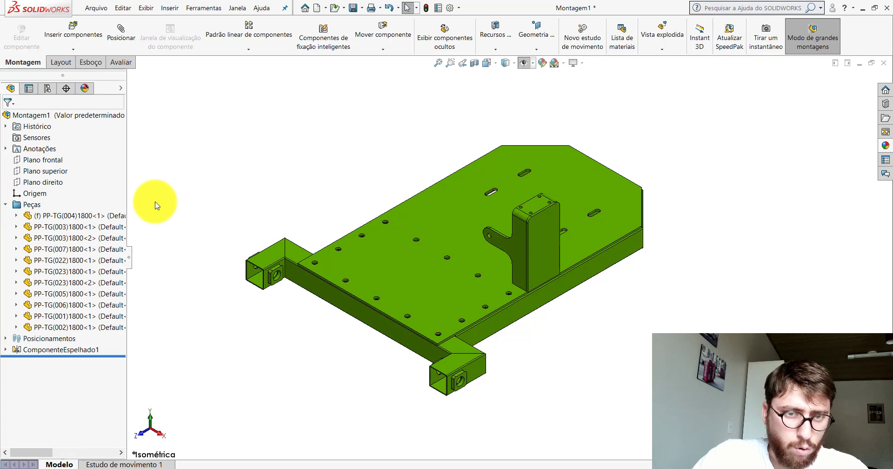
Put the two PP-TG(003) parts and the two PP-TG(023) parts into their own folders.
{"action": "left_click", "coordinate": [68, 228]}
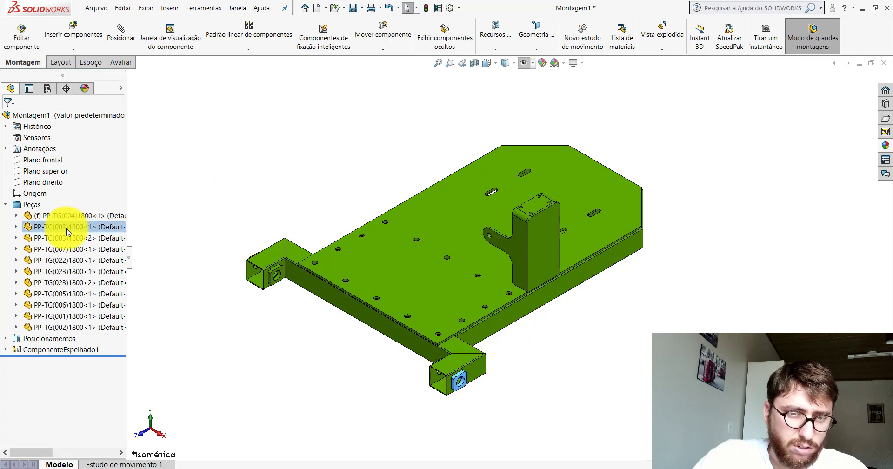
{"action": "left_click", "coordinate": [61, 239], "text": "ctrl"}
{"action": "right_click", "coordinate": [61, 240]}
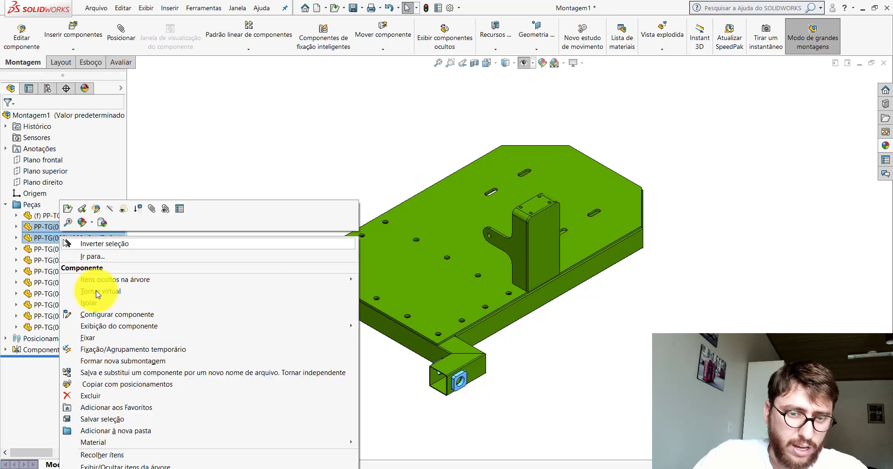
{"action": "left_click", "coordinate": [120, 410]}
{"action": "type", "text": "003"}
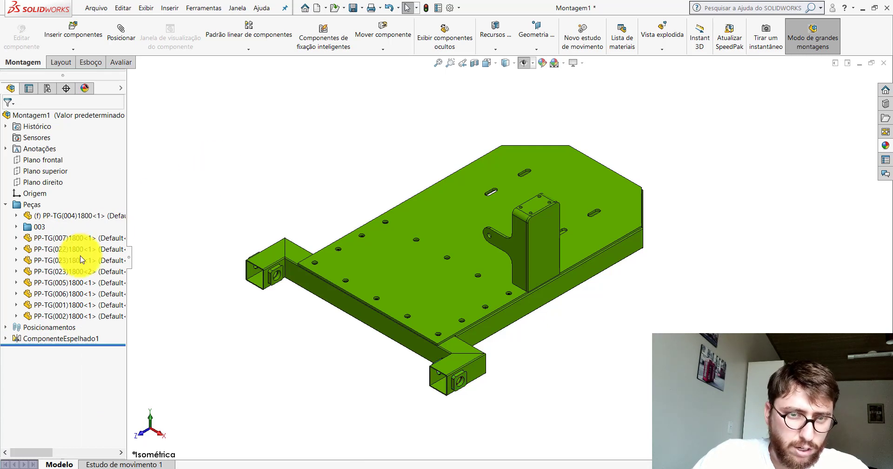
{"action": "left_click", "coordinate": [65, 262]}
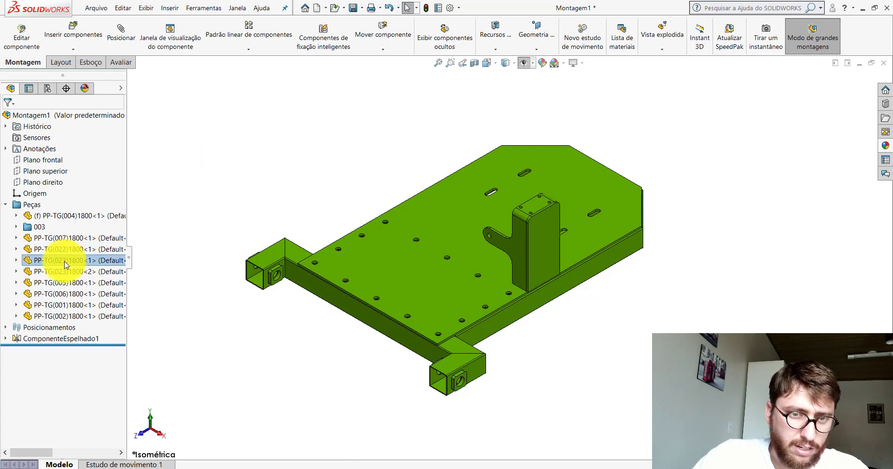
{"action": "left_click", "coordinate": [64, 274], "text": "ctrl"}
{"action": "right_click", "coordinate": [64, 273]}
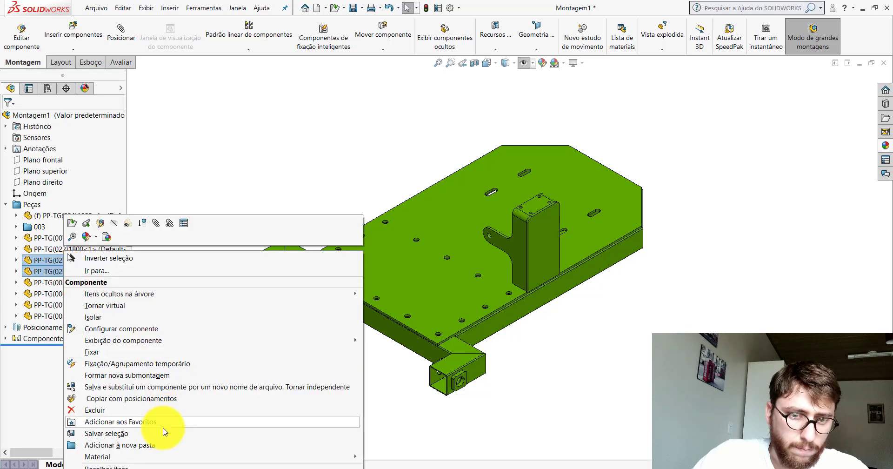
{"action": "left_click", "coordinate": [134, 446]}
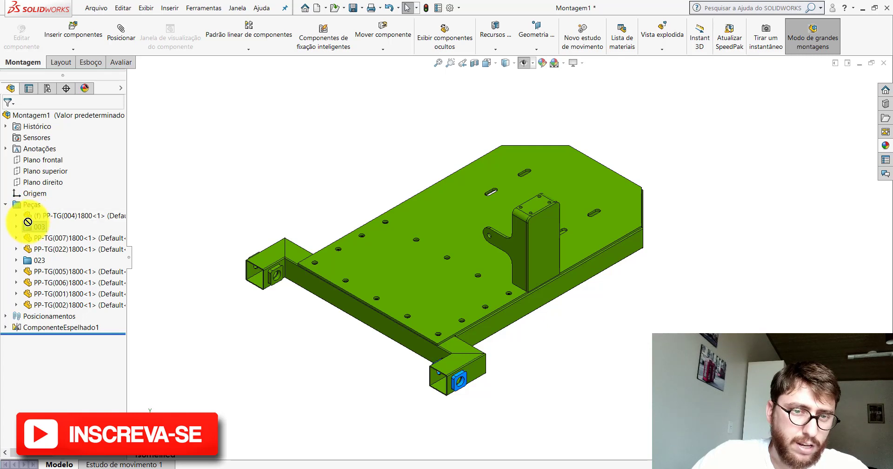
Move PP-TG(007), PP-TG(004) and PP-TG(022) below PP-TG(006) in the Peças folder.
{"action": "left_click_drag", "start_coordinate": [28, 222], "coordinate": [25, 219]}
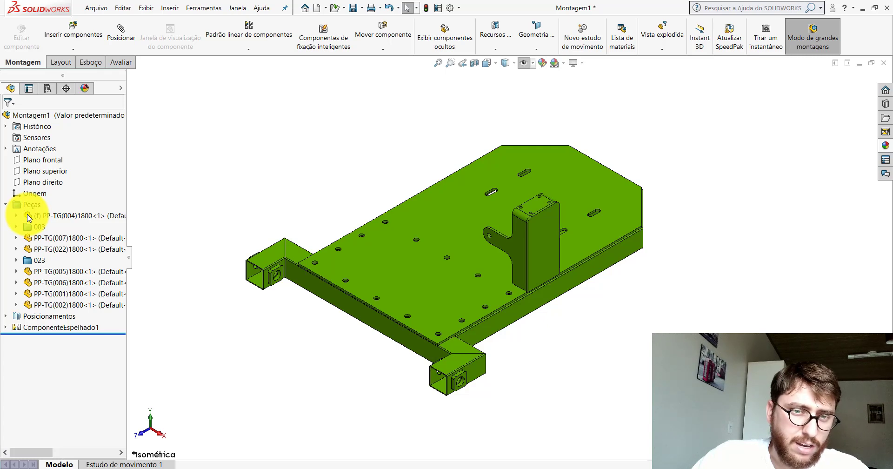
{"action": "mouse_move", "coordinate": [28, 217]}
{"action": "left_mouse_down"}
{"action": "mouse_move", "coordinate": [22, 308]}
{"action": "mouse_move", "coordinate": [23, 235]}
{"action": "left_mouse_up"}
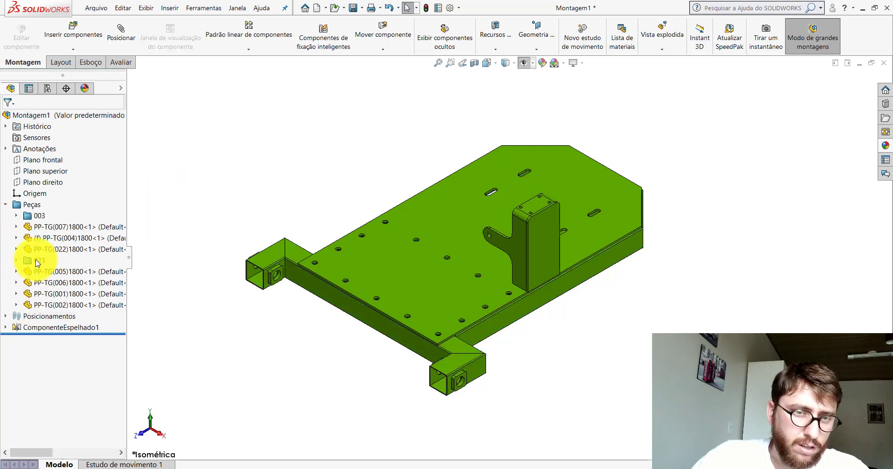
{"action": "left_click", "coordinate": [32, 226]}
{"action": "left_click", "coordinate": [34, 238], "text": "ctrl"}
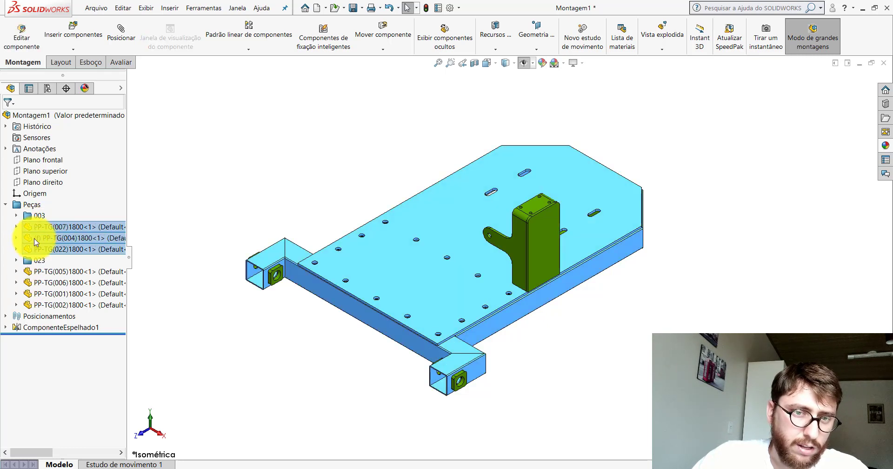
{"action": "left_click_drag", "start_coordinate": [32, 235], "coordinate": [35, 285]}
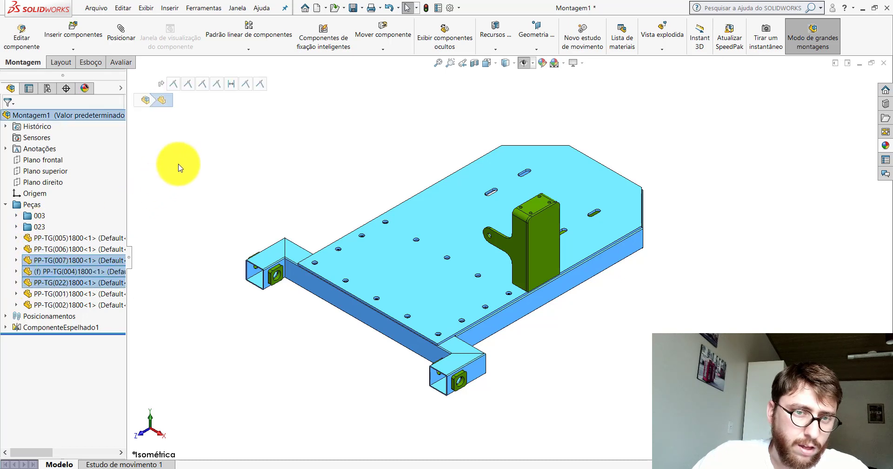
Move PP-TG(005), (006) and (007) below PP-TG(022), then collapse the Peças folder.
{"action": "left_click", "coordinate": [164, 176]}
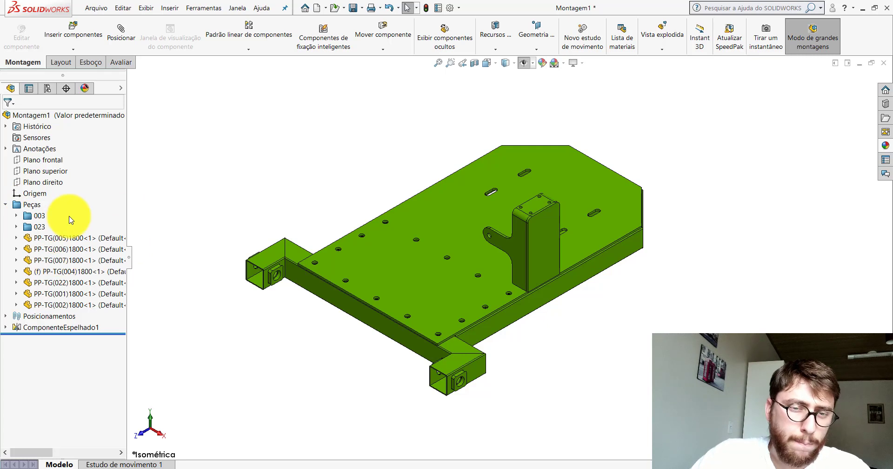
{"action": "left_click", "coordinate": [32, 241]}
{"action": "left_click", "coordinate": [31, 251], "text": "ctrl"}
{"action": "left_click", "coordinate": [31, 262], "text": "ctrl"}
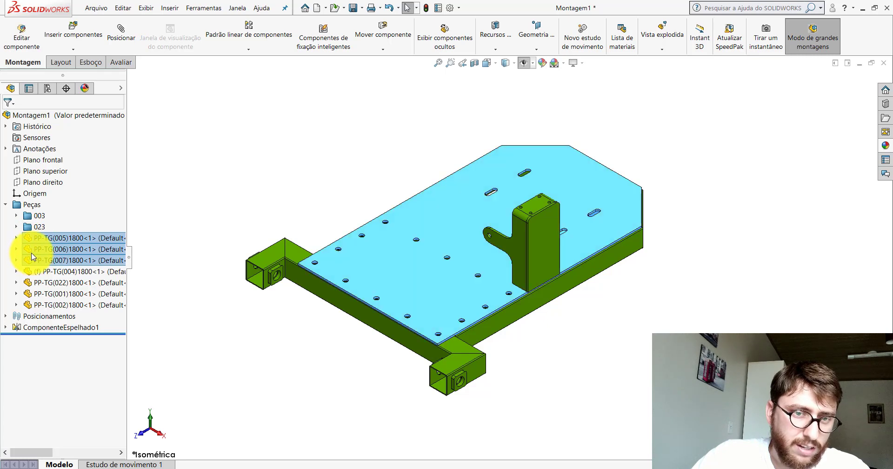
{"action": "left_click_drag", "start_coordinate": [29, 242], "coordinate": [27, 281]}
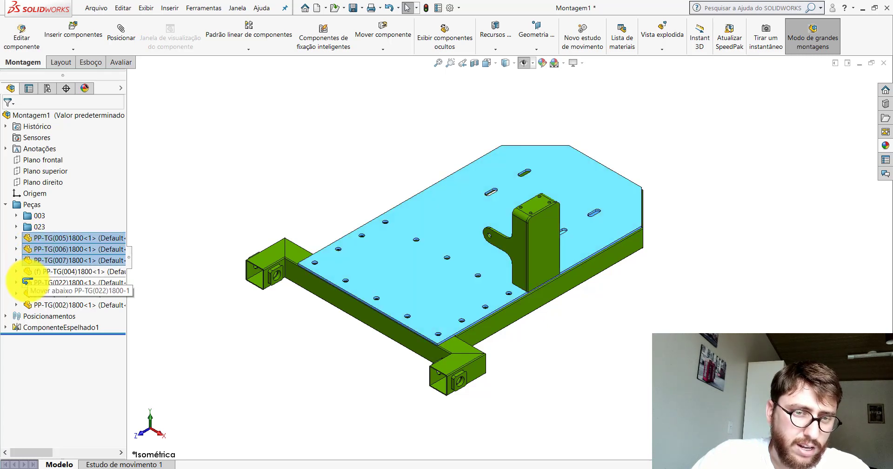
{"action": "left_click_drag", "start_coordinate": [27, 281], "coordinate": [24, 279]}
{"action": "left_click", "coordinate": [186, 194]}
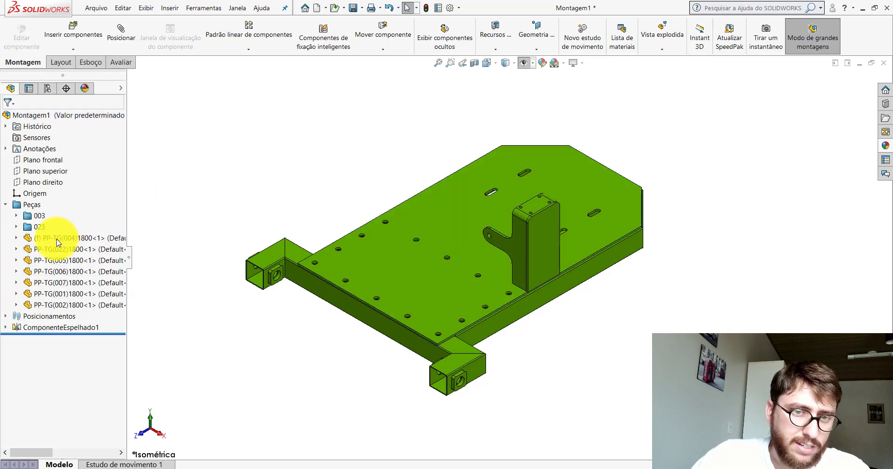
{"action": "left_click", "coordinate": [58, 243]}
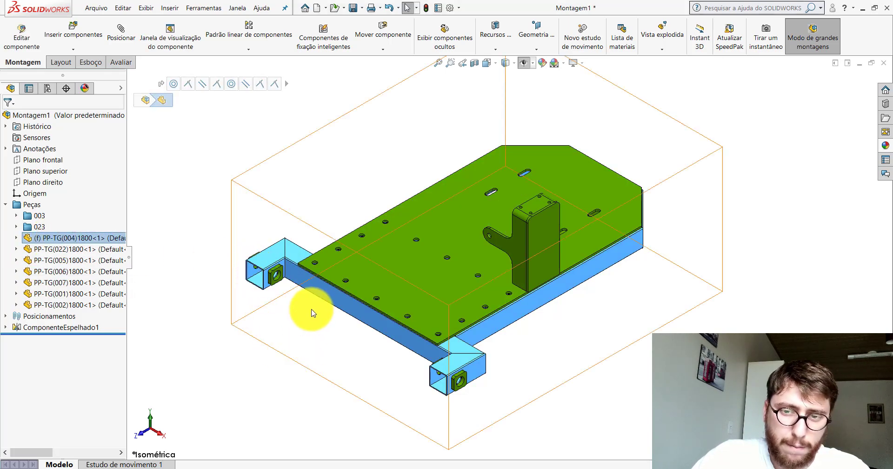
{"action": "left_click", "coordinate": [264, 169]}
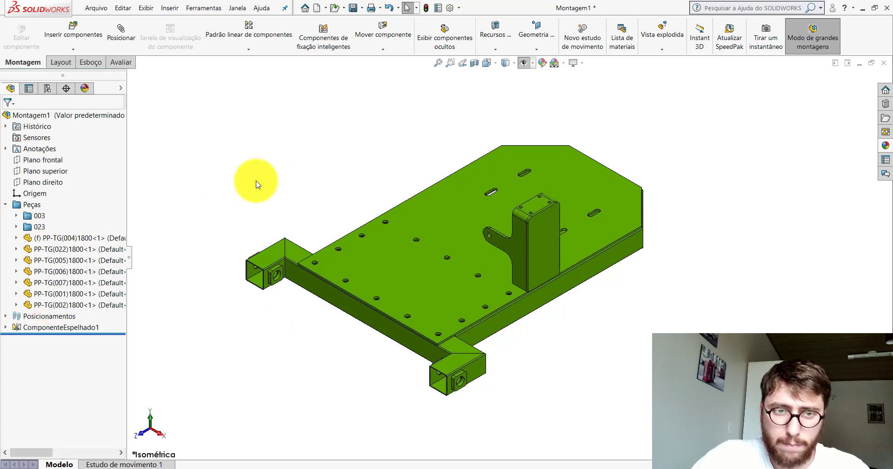
{"action": "left_click", "coordinate": [6, 205]}
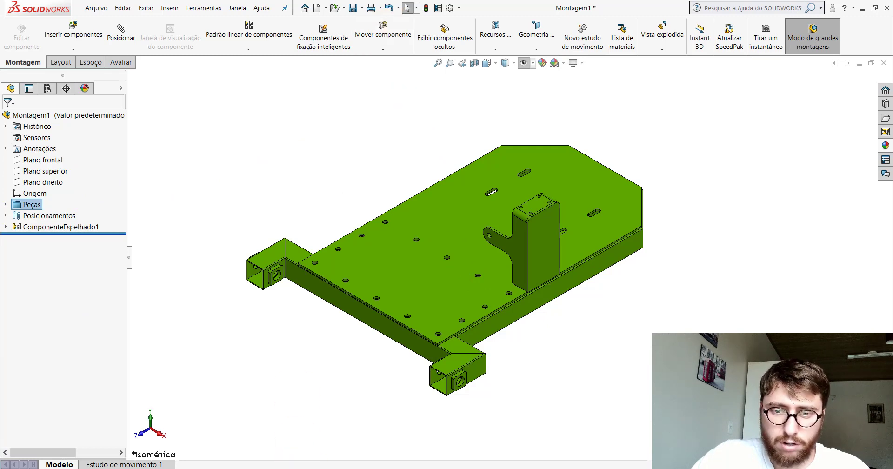
Rebuild and save the assembly as PM-TG(005)1800 in Desktop > PM-TG(001)1800, then close it.
{"action": "left_click", "coordinate": [353, 8]}
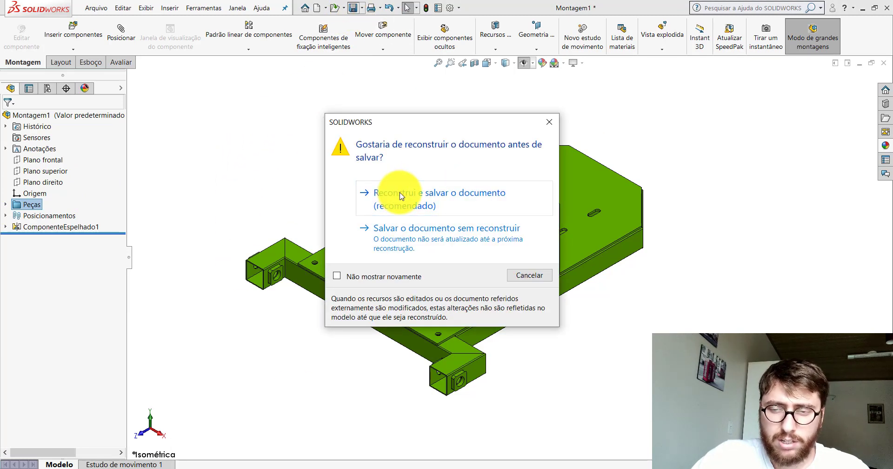
{"action": "left_click", "coordinate": [400, 196]}
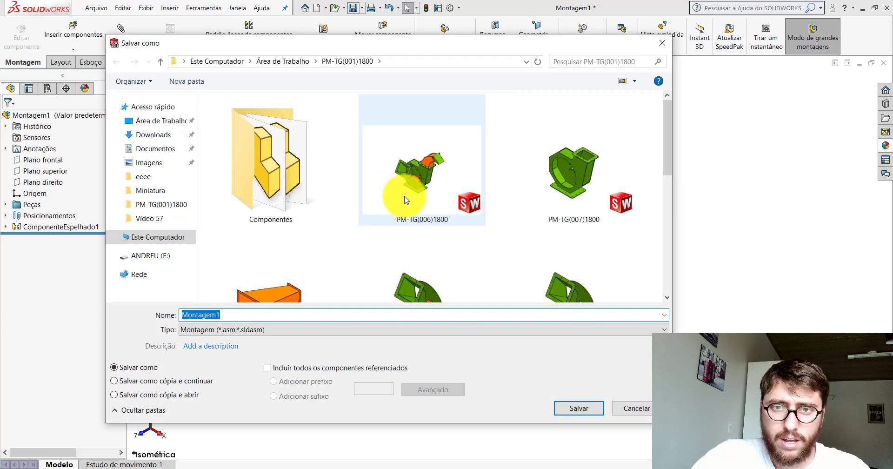
{"action": "left_click", "coordinate": [285, 61]}
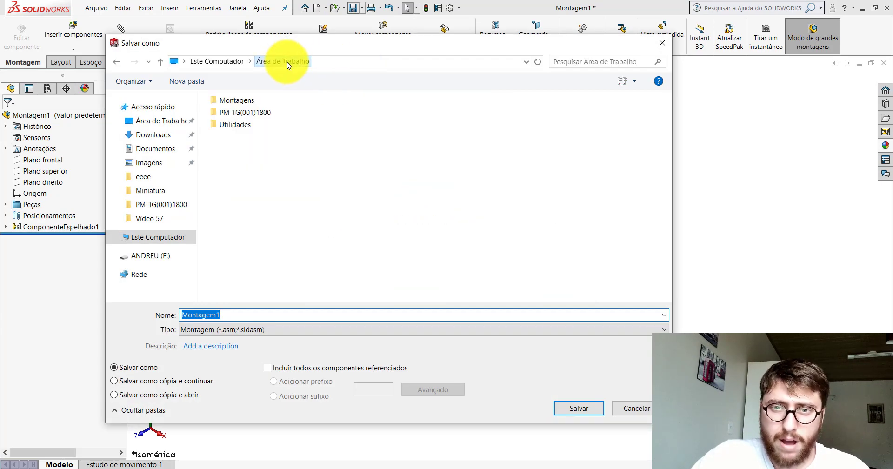
{"action": "double_click", "coordinate": [243, 115]}
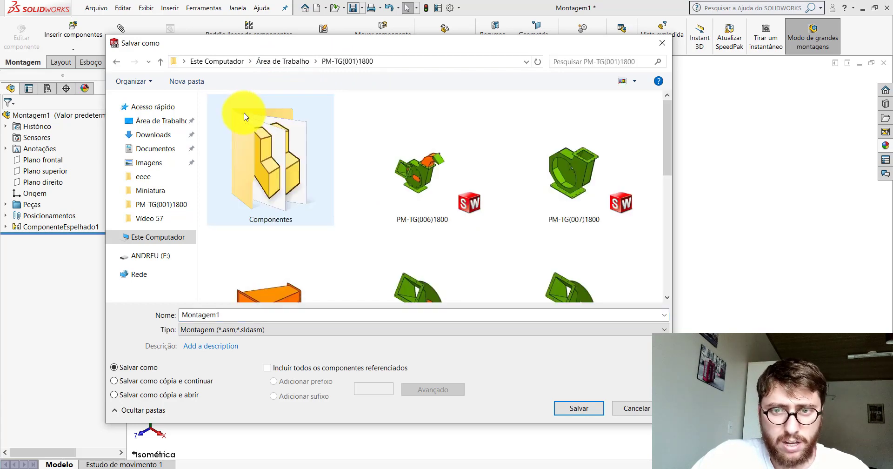
{"action": "right_click", "coordinate": [351, 170]}
{"action": "mouse_move", "coordinate": [391, 176]}
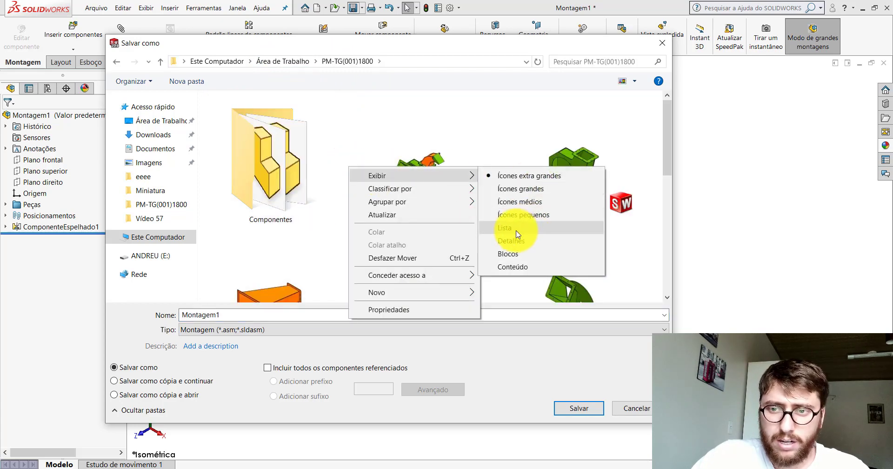
{"action": "left_click", "coordinate": [517, 229]}
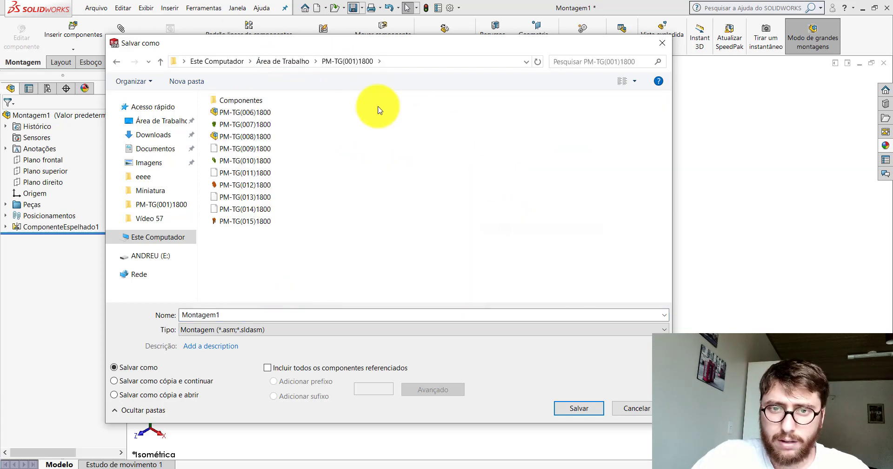
{"action": "left_click", "coordinate": [112, 107]}
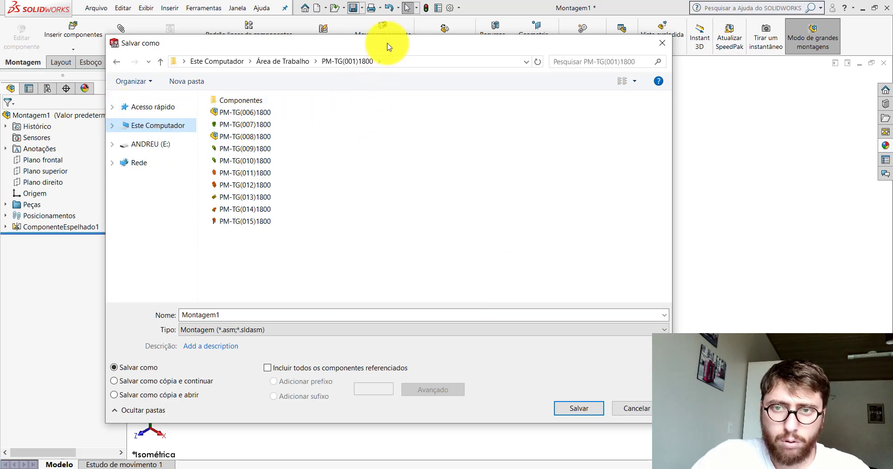
{"action": "left_click_drag", "start_coordinate": [388, 47], "coordinate": [340, 42]}
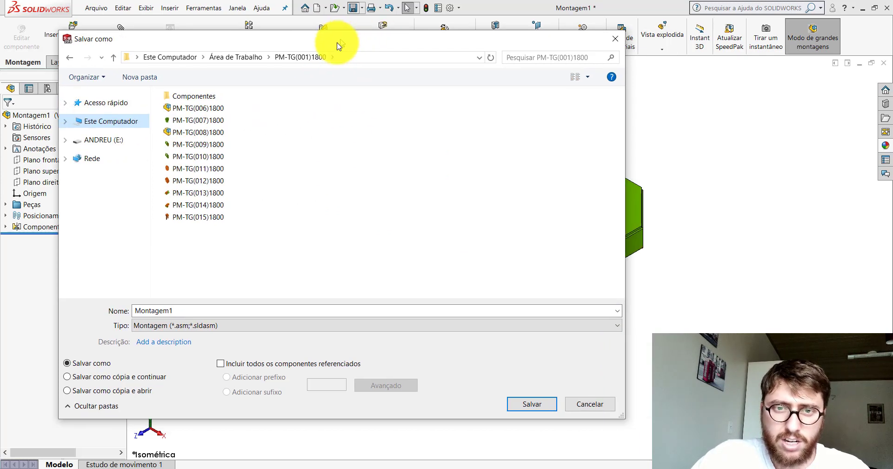
{"action": "left_click", "coordinate": [194, 310]}
{"action": "double_click", "coordinate": [196, 311]}
{"action": "type", "text": "5"}
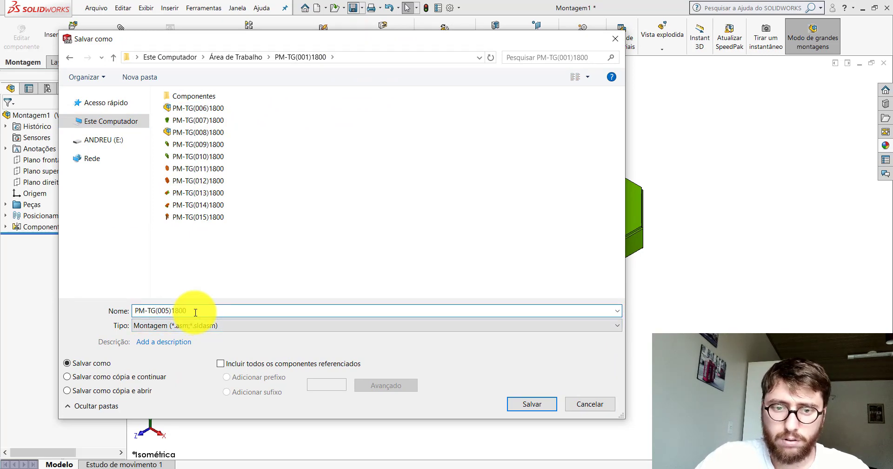
{"action": "key", "text": "Return"}
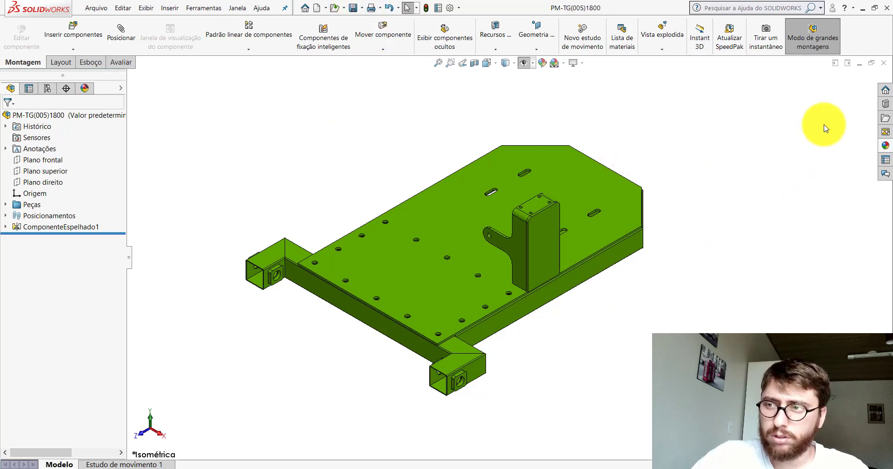
{"action": "left_click", "coordinate": [884, 63]}
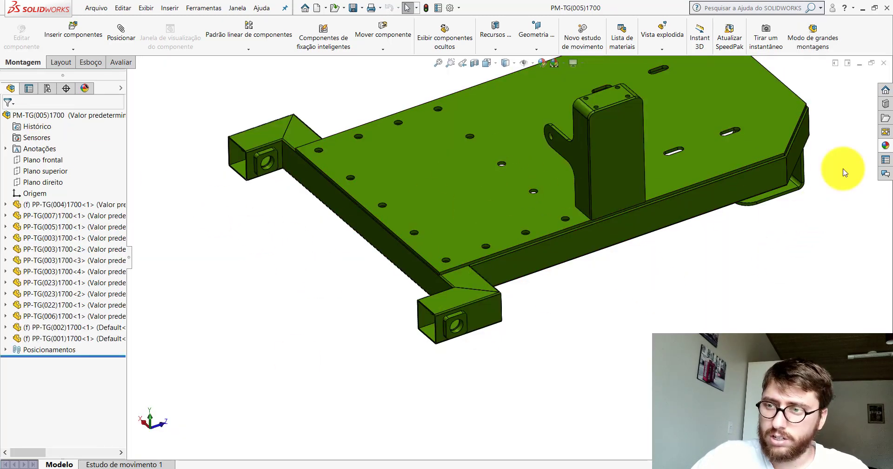
Close the PM-TG(005)1700 assembly and open the Montagens folder from the desktop.
{"action": "left_click", "coordinate": [884, 64]}
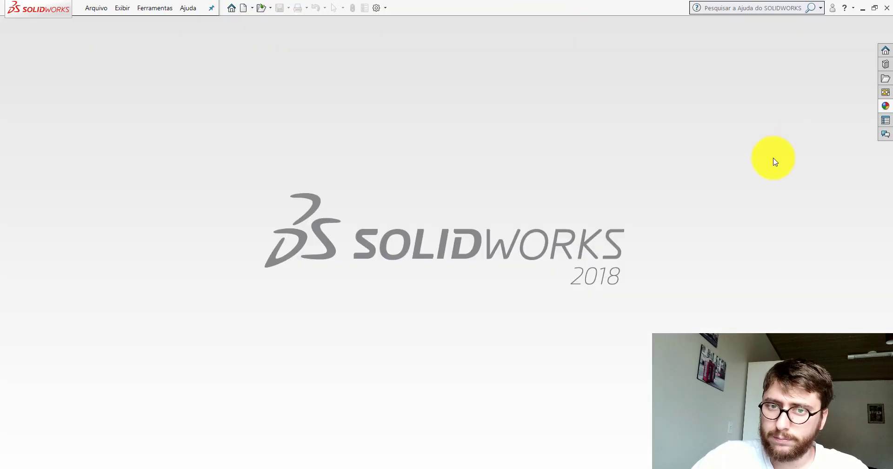
{"action": "left_click", "coordinate": [863, 8]}
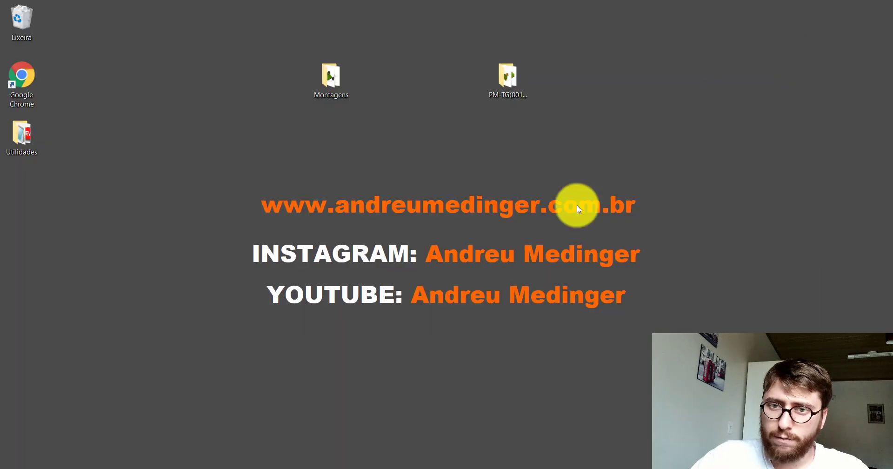
{"action": "double_click", "coordinate": [325, 68]}
{"action": "left_click_drag", "start_coordinate": [399, 54], "coordinate": [335, 197]}
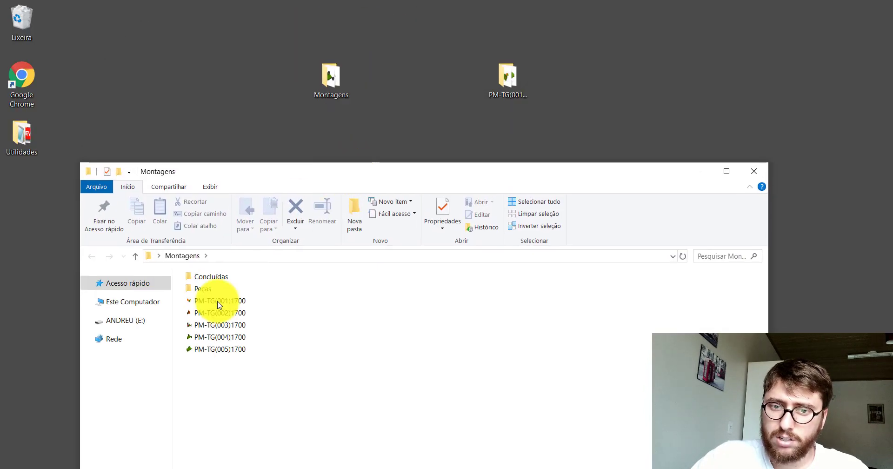
Move PM-TG(005)1700 into the Concluídas subfolder with SOLIDWORKS Move.
{"action": "right_click", "coordinate": [212, 351]}
{"action": "mouse_move", "coordinate": [253, 147]}
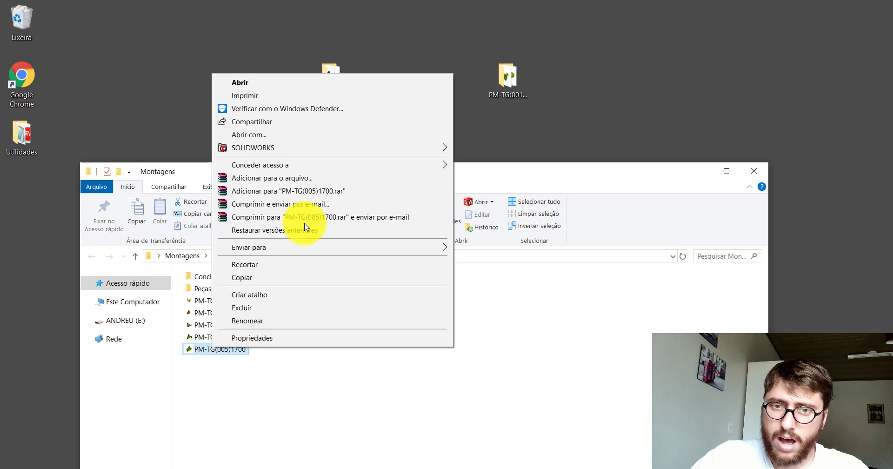
{"action": "left_click", "coordinate": [483, 187]}
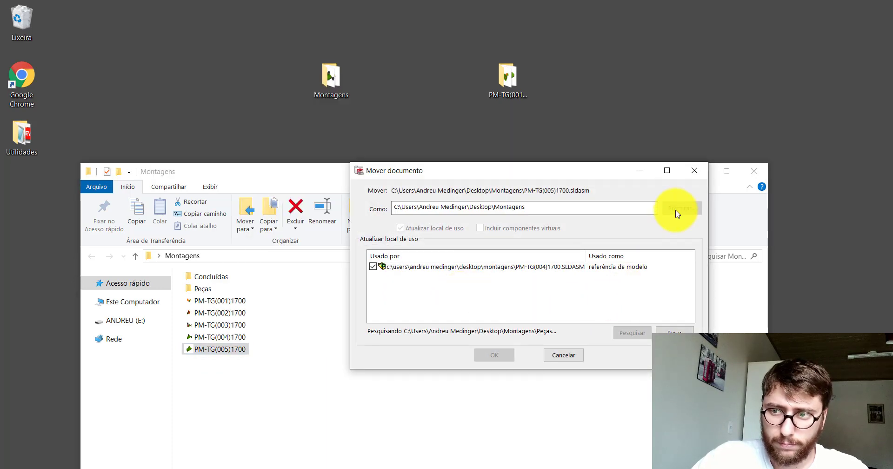
{"action": "left_click", "coordinate": [677, 209]}
{"action": "left_click", "coordinate": [449, 151]}
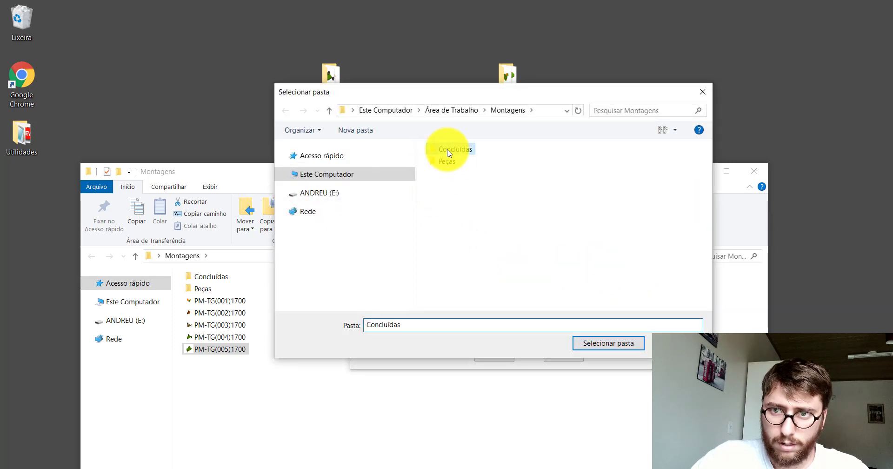
{"action": "left_click", "coordinate": [615, 341]}
{"action": "left_click", "coordinate": [494, 355]}
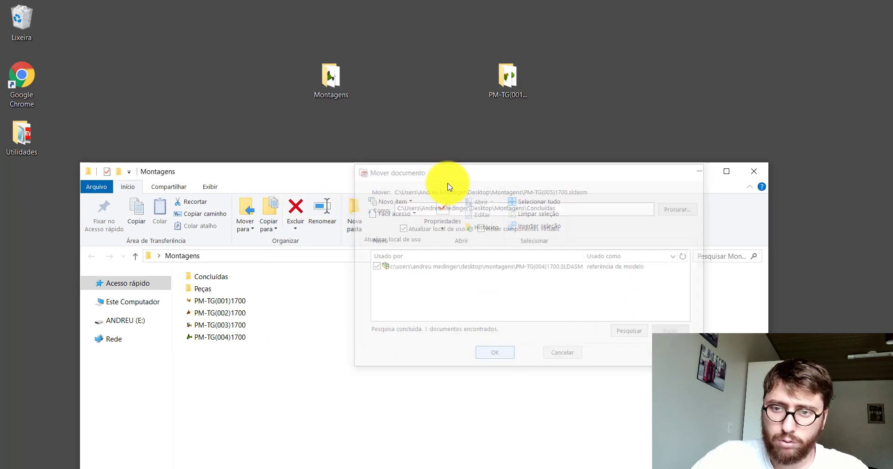
{"action": "left_click", "coordinate": [225, 337]}
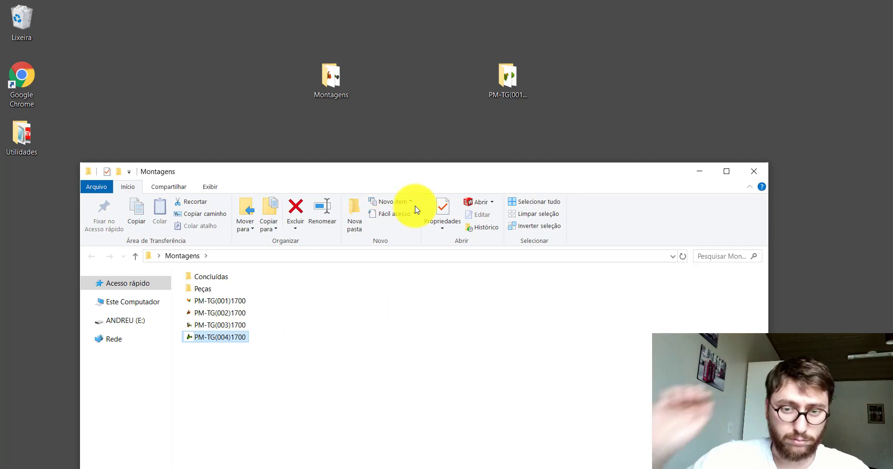
Open PM-TG(004)1700 in isometric view, large assembly mode, shaded with edges.
{"action": "double_click", "coordinate": [213, 341]}
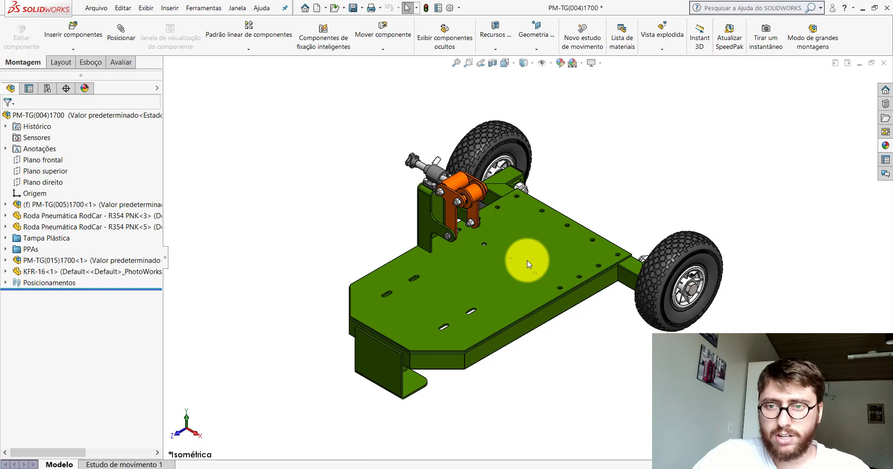
{"action": "middle_click_drag", "start_coordinate": [527, 260], "coordinate": [718, 273]}
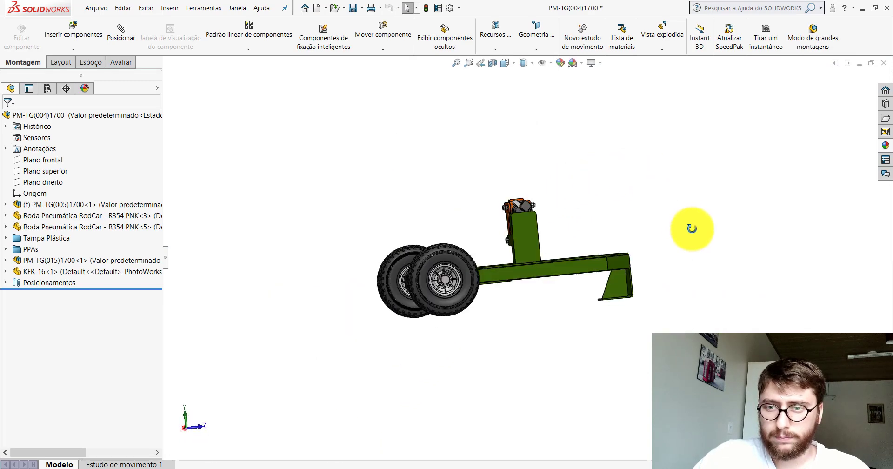
{"action": "key", "text": "space"}
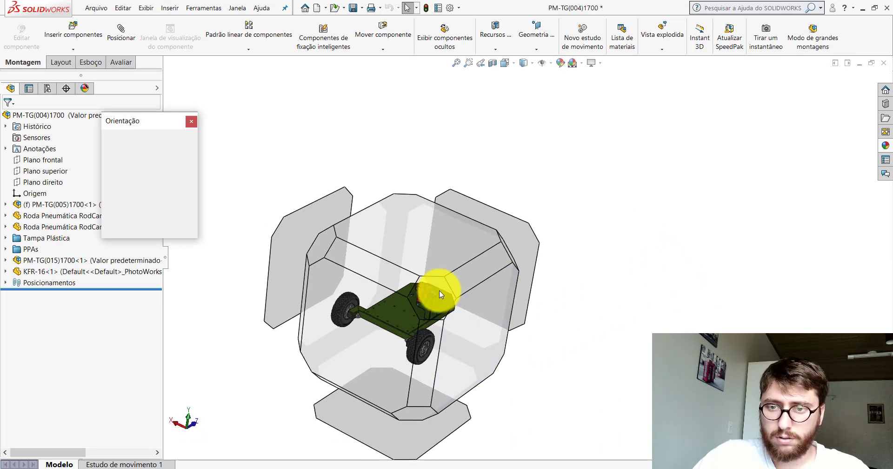
{"action": "left_click", "coordinate": [439, 290]}
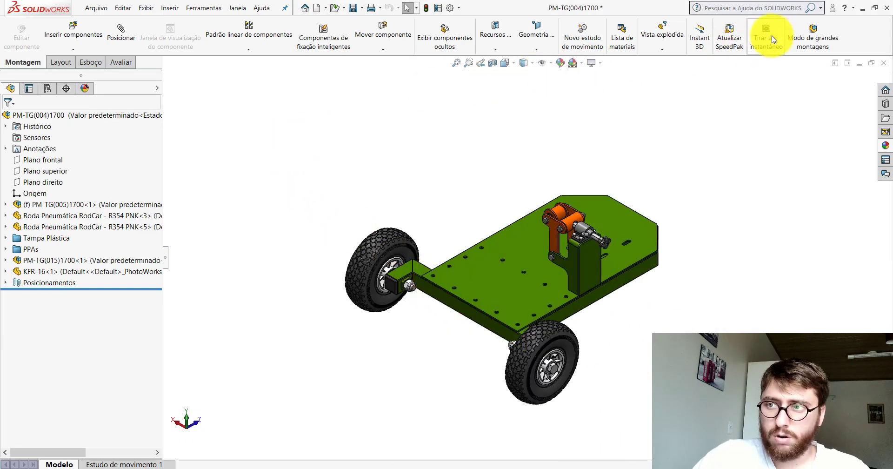
{"action": "left_click", "coordinate": [813, 35]}
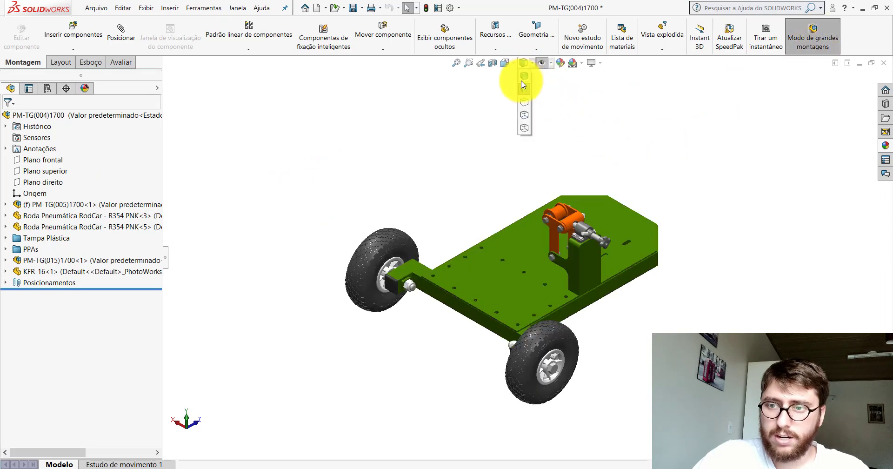
{"action": "left_click", "coordinate": [522, 83]}
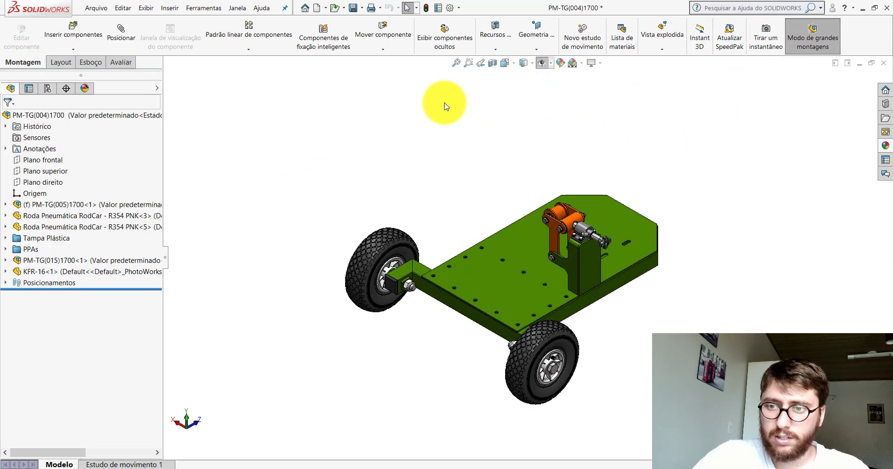
Brighten the scene by setting the ambient light to 0.7.
{"action": "left_click", "coordinate": [145, 8]}
{"action": "mouse_move", "coordinate": [177, 75]}
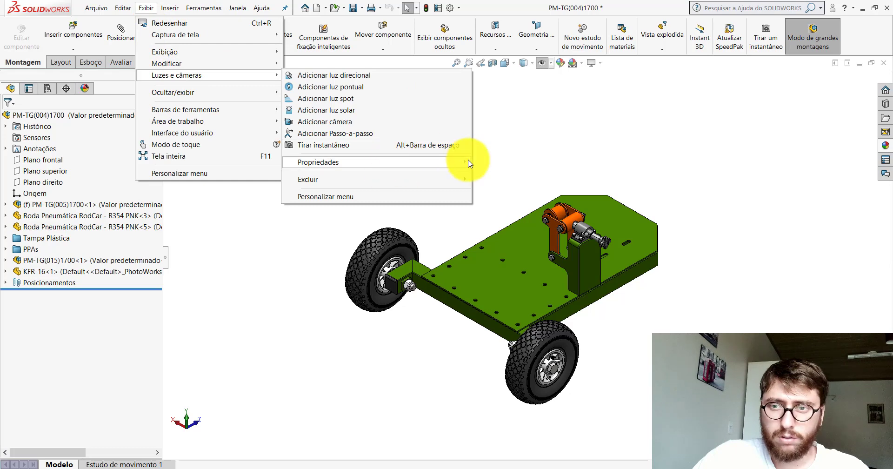
{"action": "mouse_move", "coordinate": [377, 162]}
{"action": "left_click", "coordinate": [505, 164]}
{"action": "left_click", "coordinate": [73, 195]}
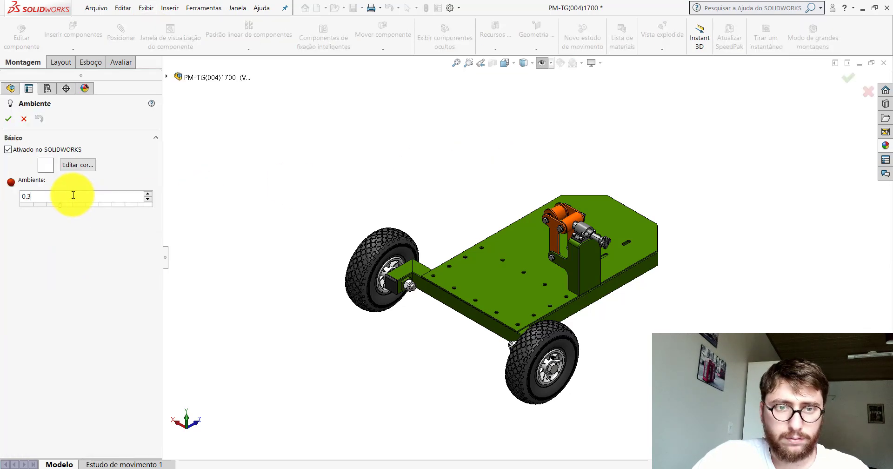
{"action": "key", "text": "Return"}
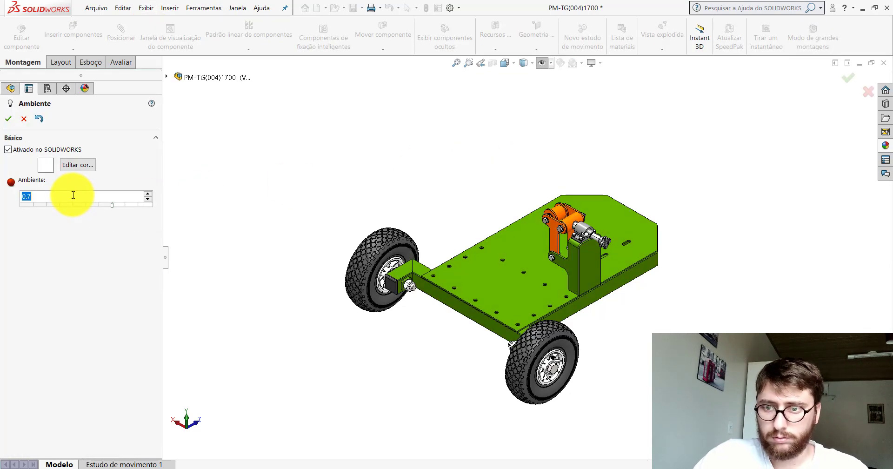
{"action": "left_click", "coordinate": [8, 118]}
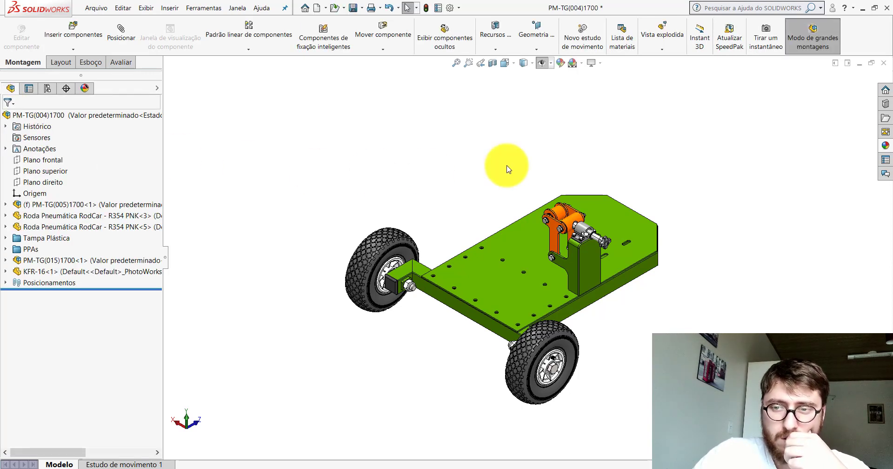
{"action": "scroll", "coordinate": [635, 326], "scroll_direction": "up", "scroll_amount": 2}
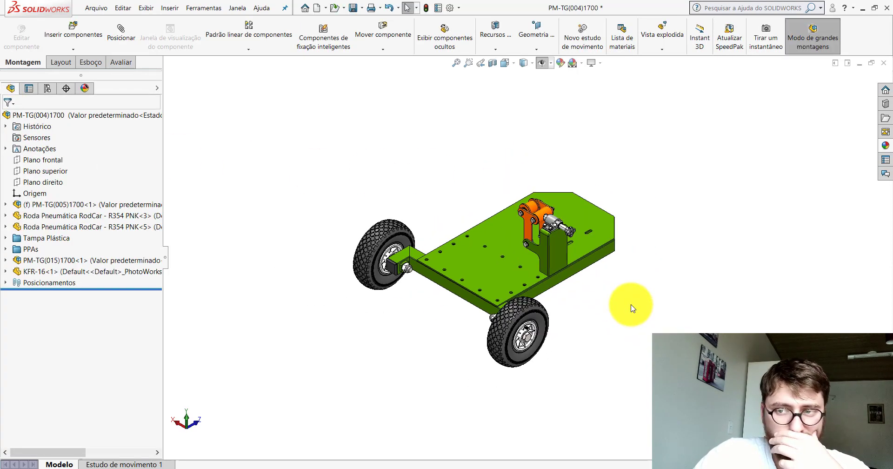
{"action": "scroll", "coordinate": [630, 306], "scroll_direction": "down", "scroll_amount": 2}
{"action": "scroll", "coordinate": [605, 286], "scroll_direction": "down", "scroll_amount": 1}
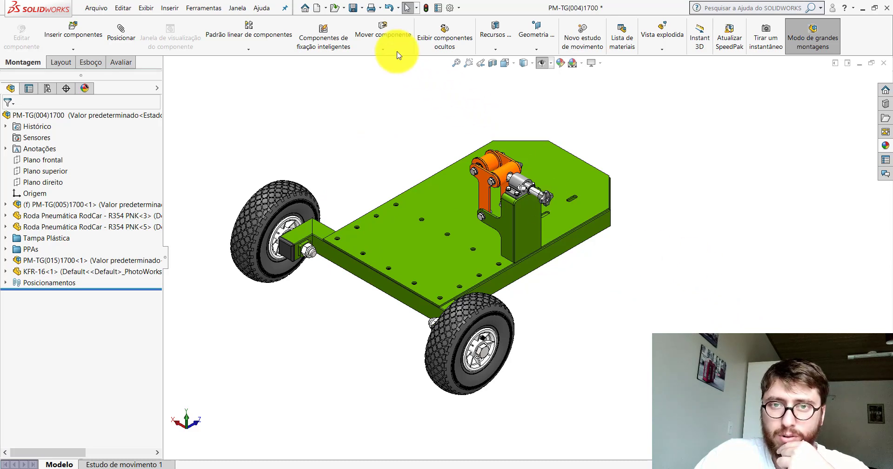
{"action": "left_click", "coordinate": [318, 8]}
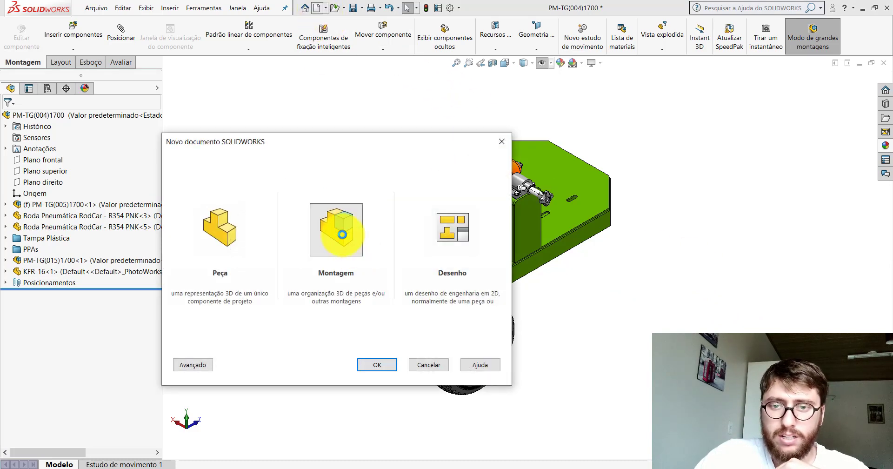
Create a new assembly and insert the PM-TG(005)1800 frame assembly as its first component.
{"action": "double_click", "coordinate": [342, 234]}
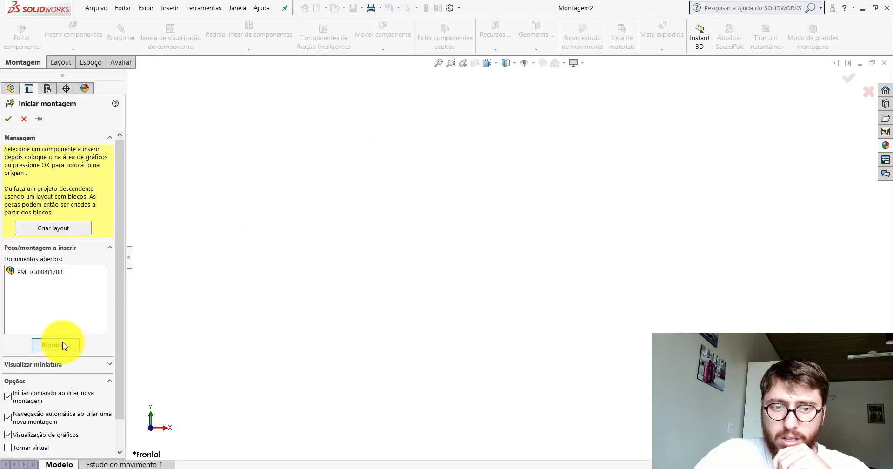
{"action": "left_click", "coordinate": [61, 353]}
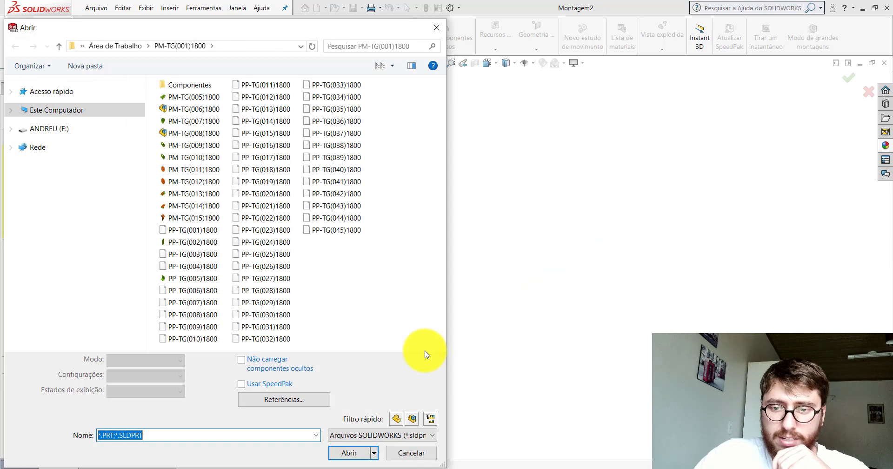
{"action": "left_click", "coordinate": [412, 419]}
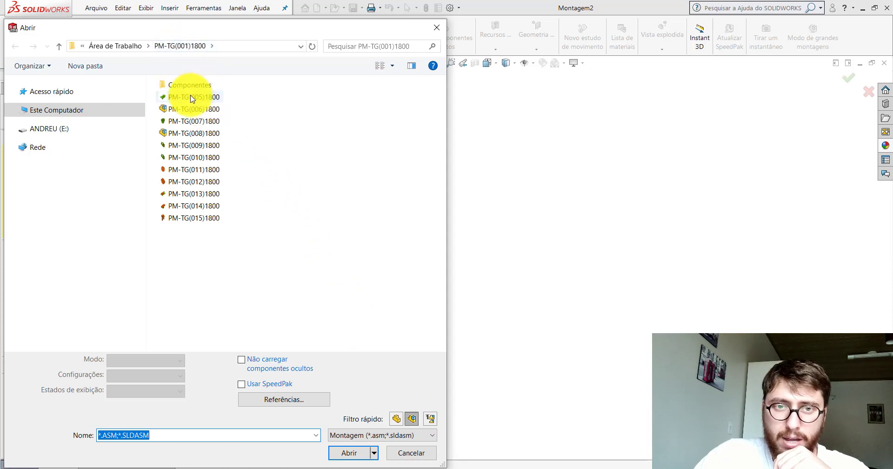
{"action": "mouse_move", "coordinate": [191, 97]}
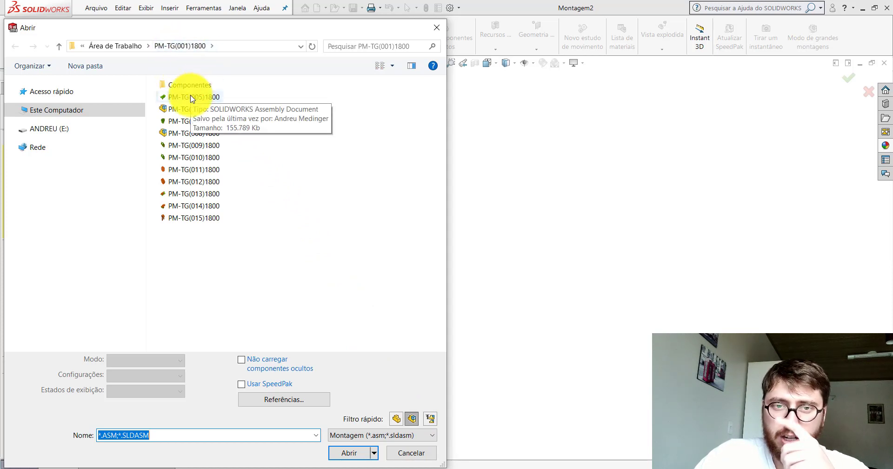
{"action": "double_click", "coordinate": [192, 97]}
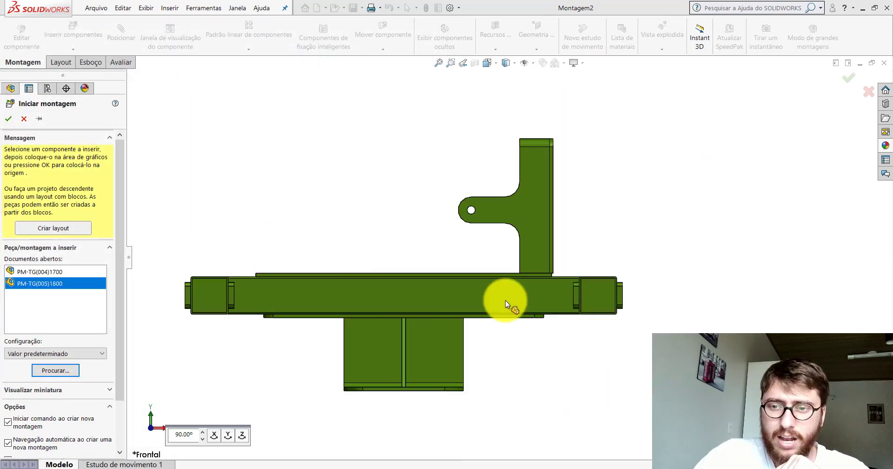
{"action": "left_click", "coordinate": [514, 181]}
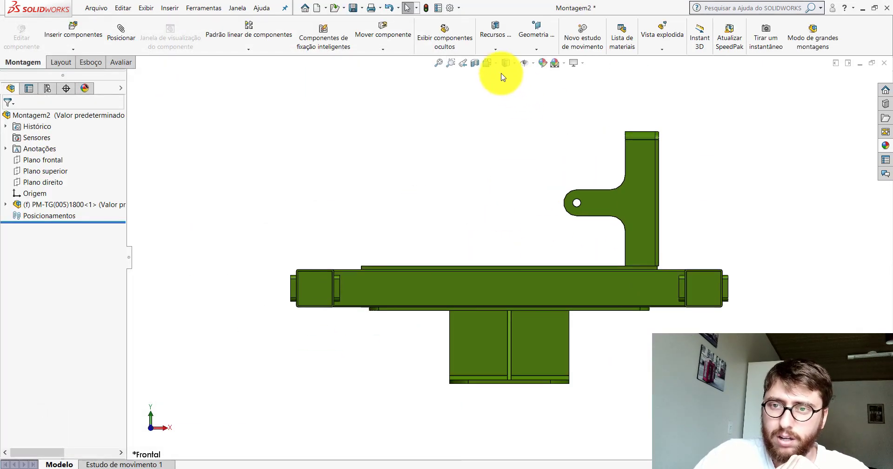
Show the Montagem2 frame isometrically and raise ambient light from 0.3 to 0.7.
{"action": "left_click", "coordinate": [487, 63]}
{"action": "left_click", "coordinate": [538, 89]}
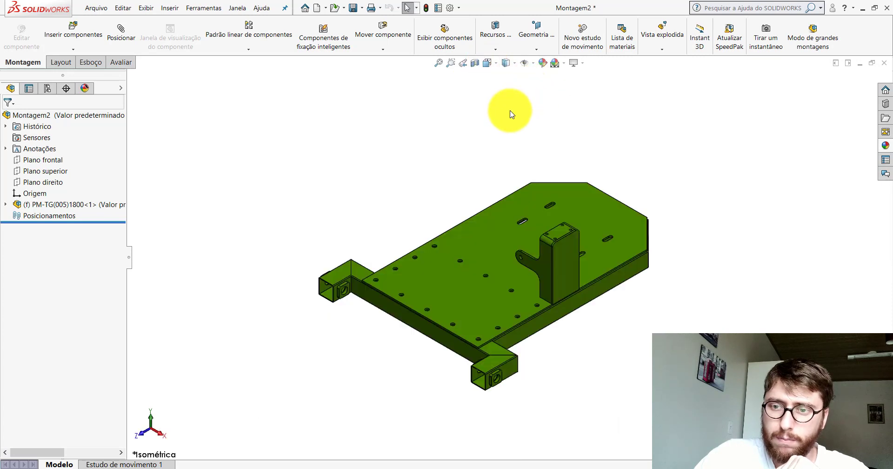
{"action": "left_click", "coordinate": [146, 8]}
{"action": "mouse_move", "coordinate": [177, 75]}
{"action": "mouse_move", "coordinate": [318, 162]}
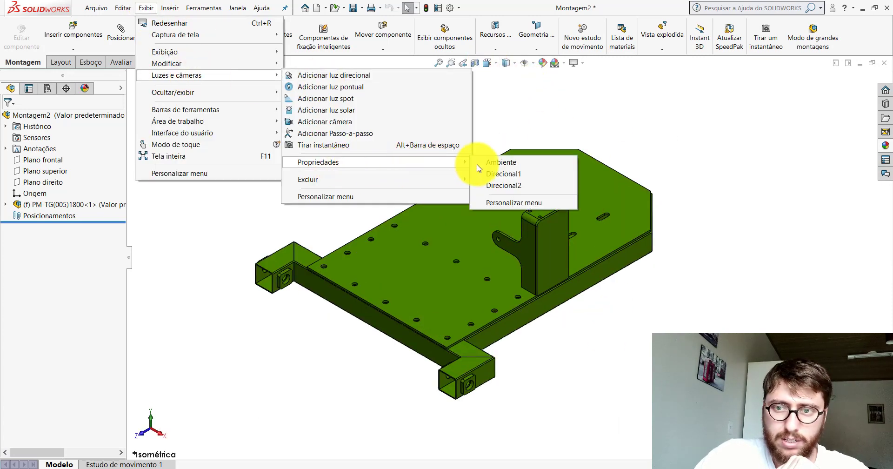
{"action": "left_click", "coordinate": [489, 162]}
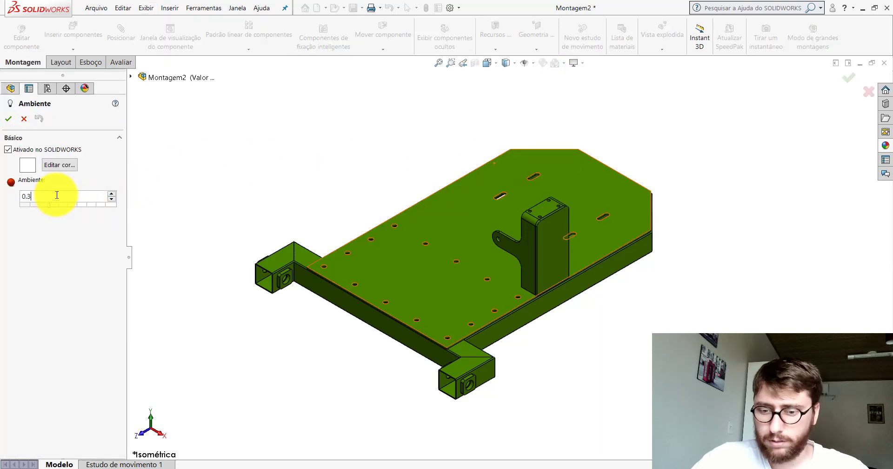
{"action": "type", "text": "7"}
{"action": "key", "text": "Return"}
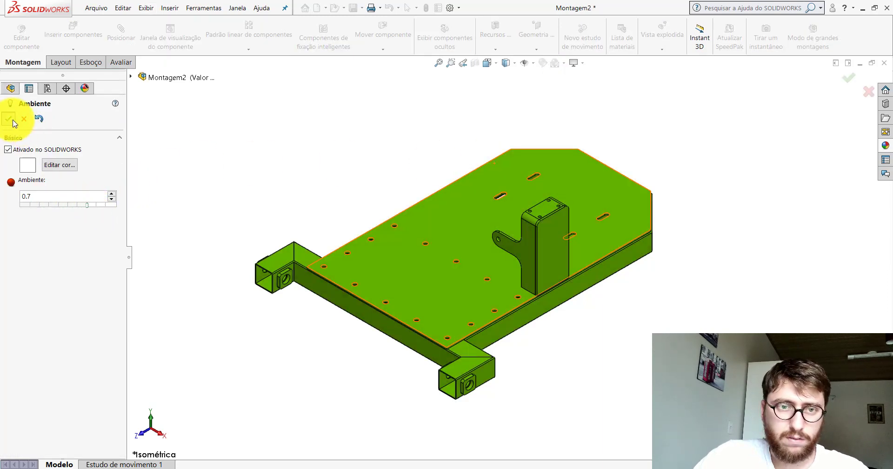
{"action": "left_click", "coordinate": [12, 121]}
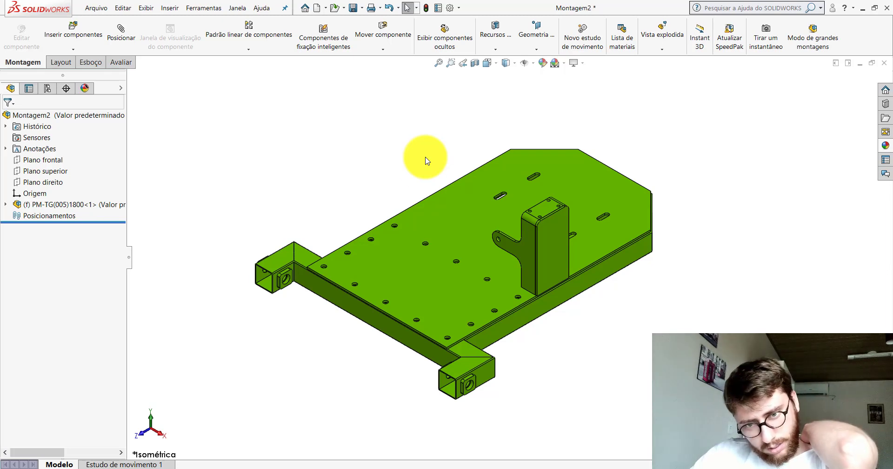
Inspect the end cap in PM-TG(004)1700, then return to Montagem2 to insert a component.
{"action": "left_click", "coordinate": [282, 410]}
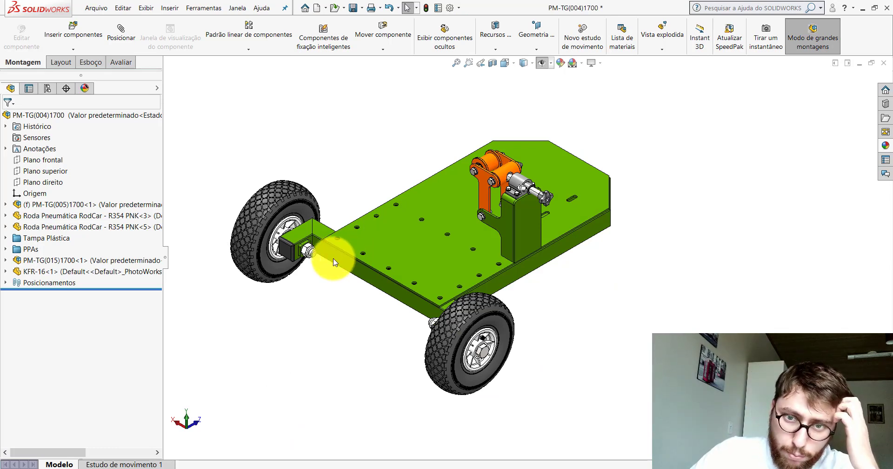
{"action": "scroll", "coordinate": [283, 241], "scroll_direction": "down", "scroll_amount": 4}
{"action": "left_click", "coordinate": [280, 239]}
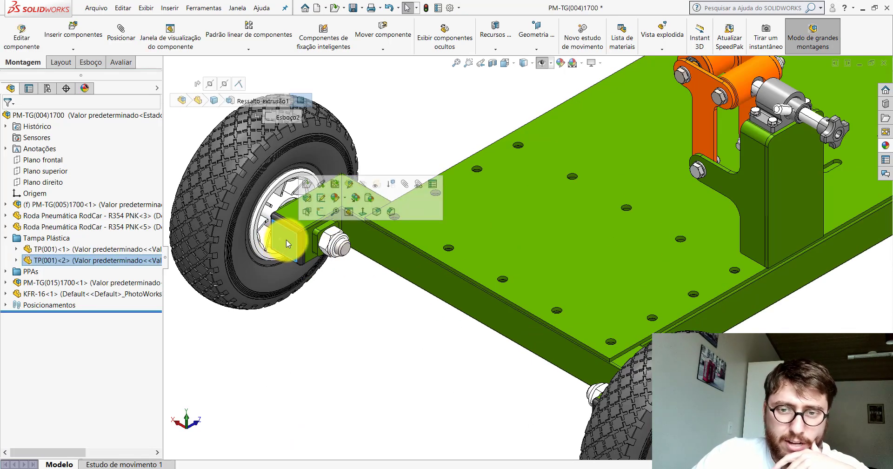
{"action": "left_click", "coordinate": [380, 313]}
{"action": "left_click", "coordinate": [329, 453]}
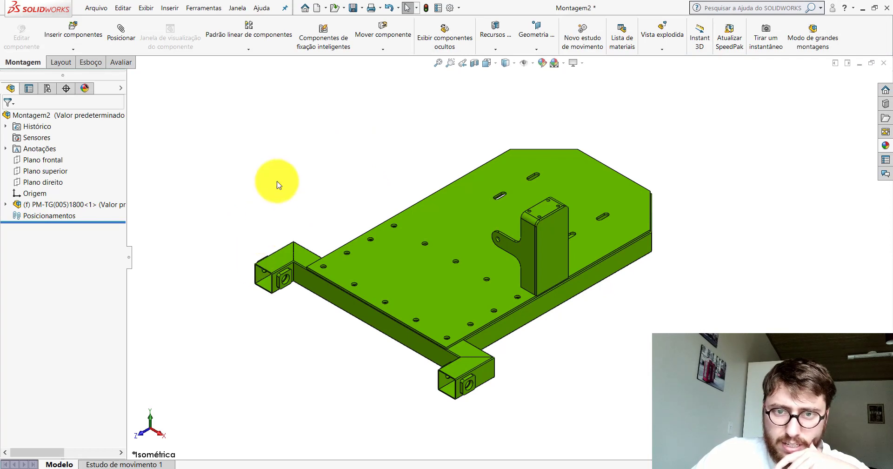
{"action": "left_click", "coordinate": [75, 28]}
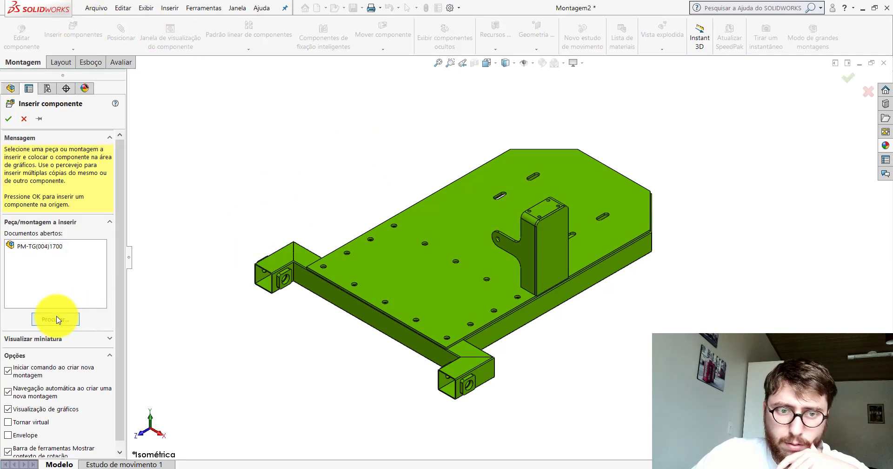
Insert the TP(001)_ end cap from the Componentes folder beside the tube end and rotate it upright.
{"action": "left_click", "coordinate": [58, 320]}
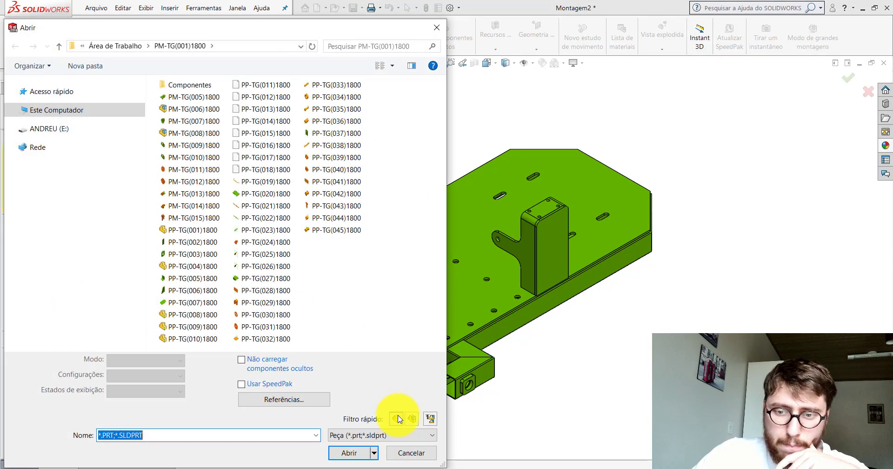
{"action": "left_click", "coordinate": [397, 419]}
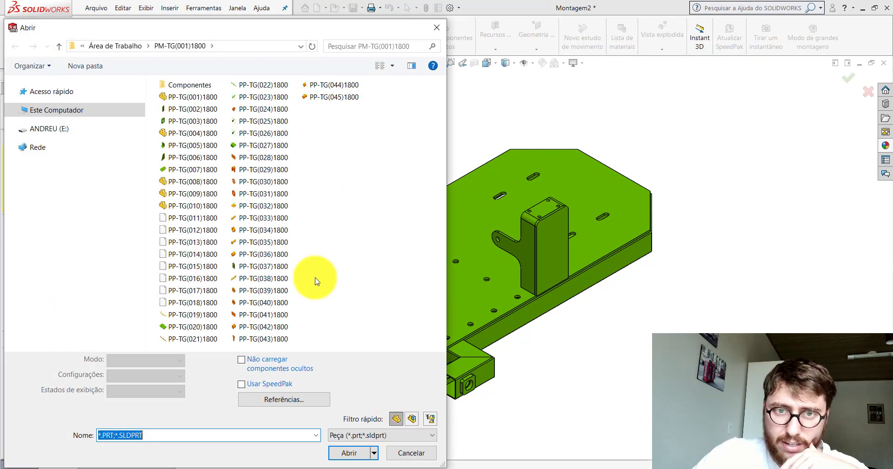
{"action": "double_click", "coordinate": [188, 86]}
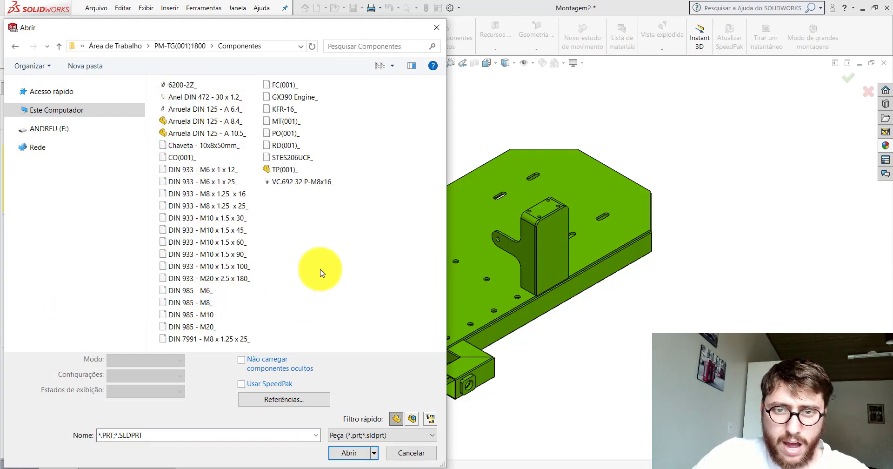
{"action": "double_click", "coordinate": [285, 173]}
{"action": "scroll", "coordinate": [274, 291], "scroll_direction": "down", "scroll_amount": 4}
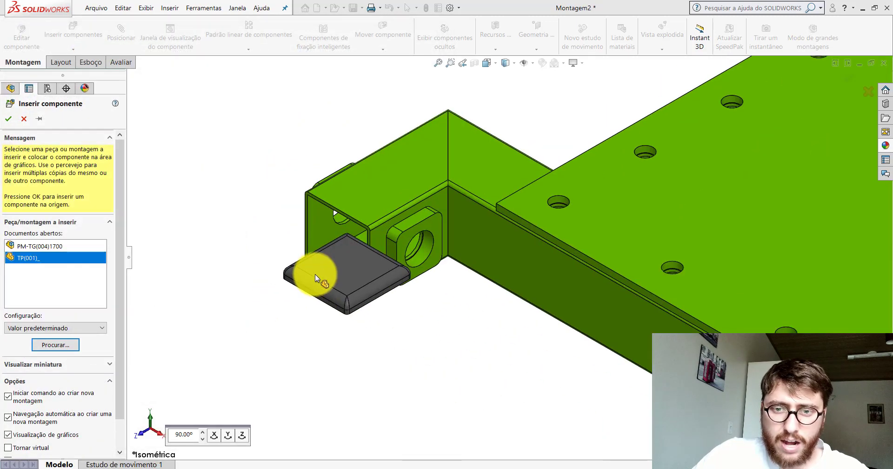
{"action": "left_click", "coordinate": [245, 241]}
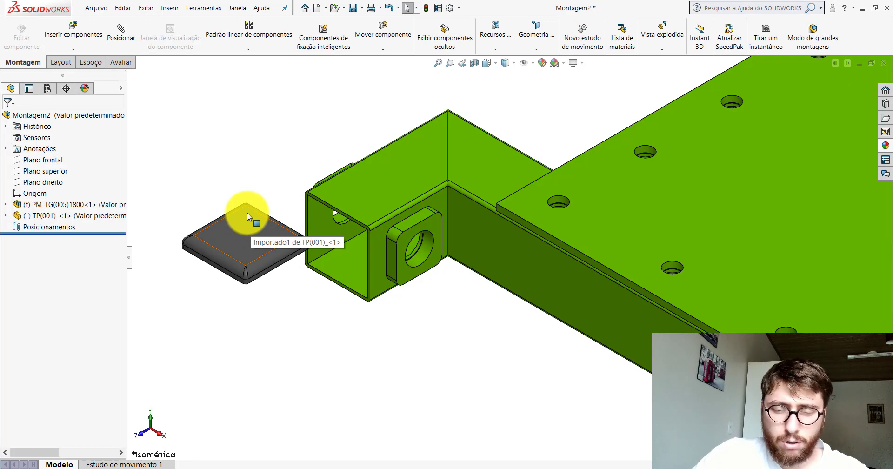
{"action": "right_click_drag", "start_coordinate": [248, 213], "coordinate": [194, 390]}
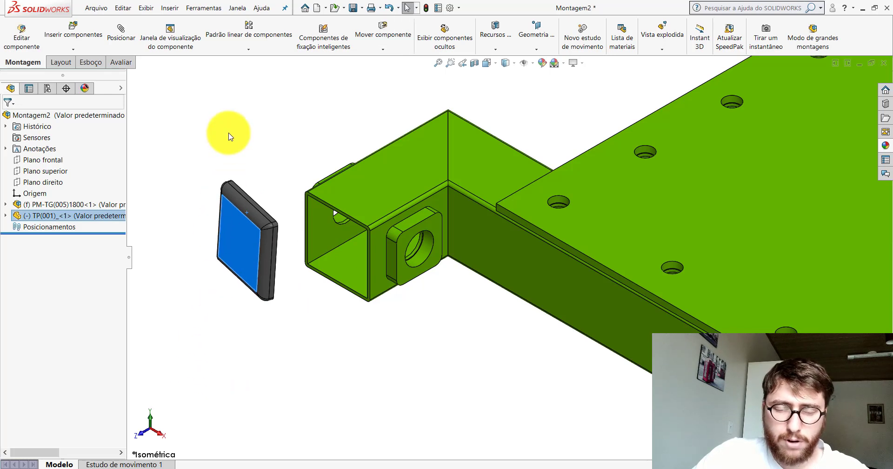
Turn on Large Assembly Mode and display the model Shaded With Edges.
{"action": "left_click", "coordinate": [229, 136]}
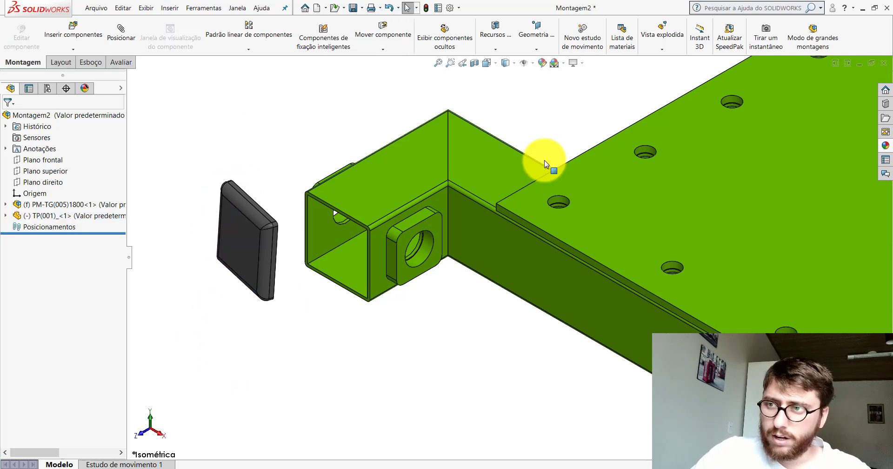
{"action": "left_click", "coordinate": [817, 31]}
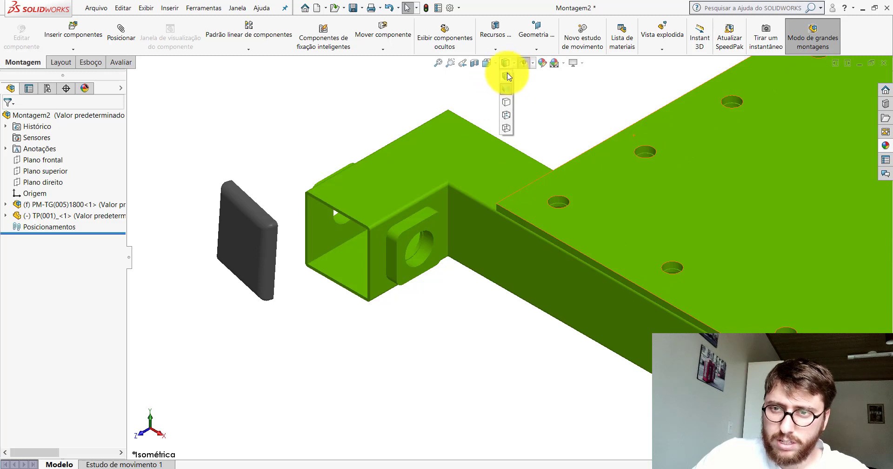
{"action": "left_click", "coordinate": [505, 77]}
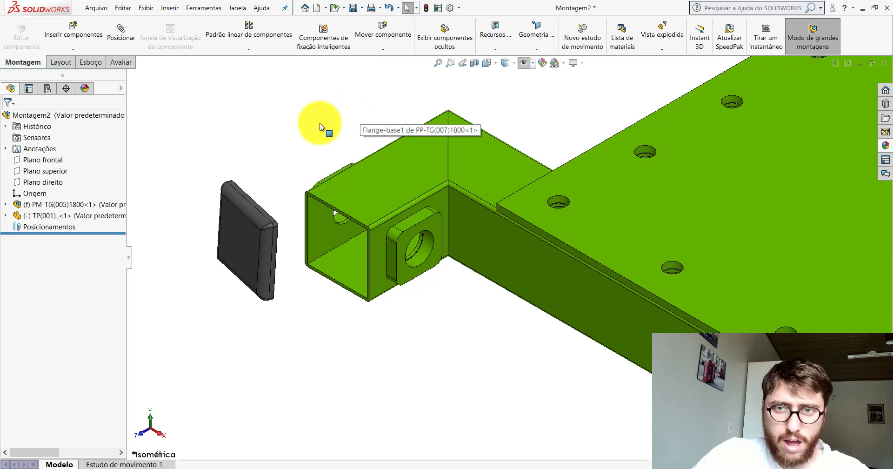
Add a width mate centring the cap's side faces between the tube's inner side faces.
{"action": "left_click", "coordinate": [120, 31]}
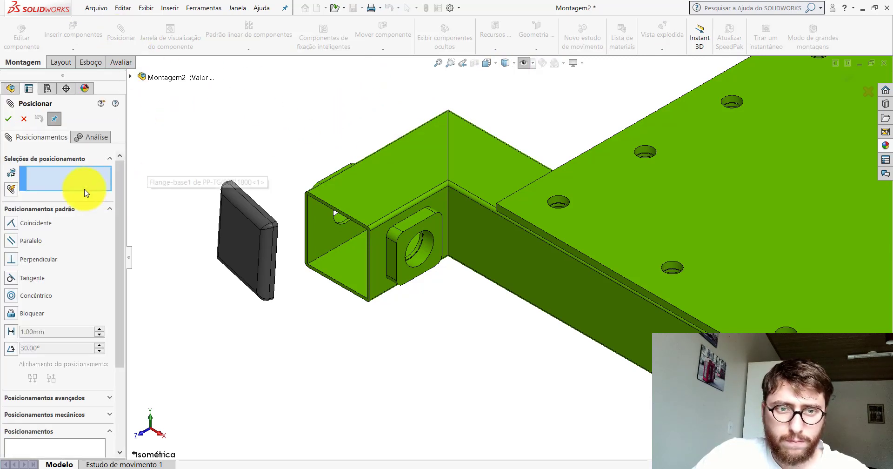
{"action": "left_click", "coordinate": [59, 213]}
{"action": "left_click", "coordinate": [55, 226]}
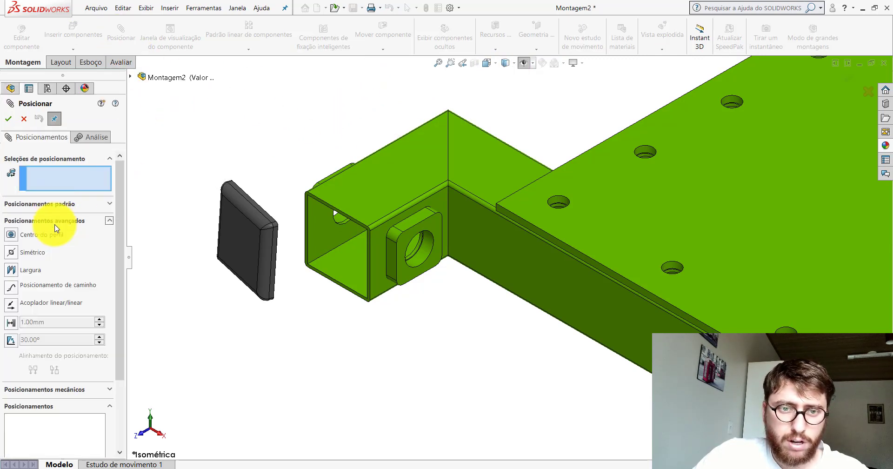
{"action": "left_click", "coordinate": [12, 270]}
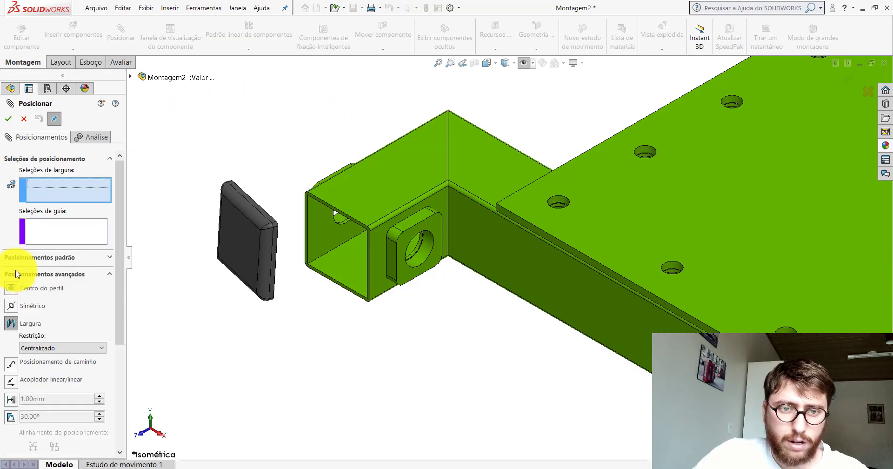
{"action": "scroll", "coordinate": [326, 233], "scroll_direction": "down", "scroll_amount": 3}
{"action": "scroll", "coordinate": [289, 195], "scroll_direction": "down", "scroll_amount": 3}
{"action": "left_click", "coordinate": [290, 196]}
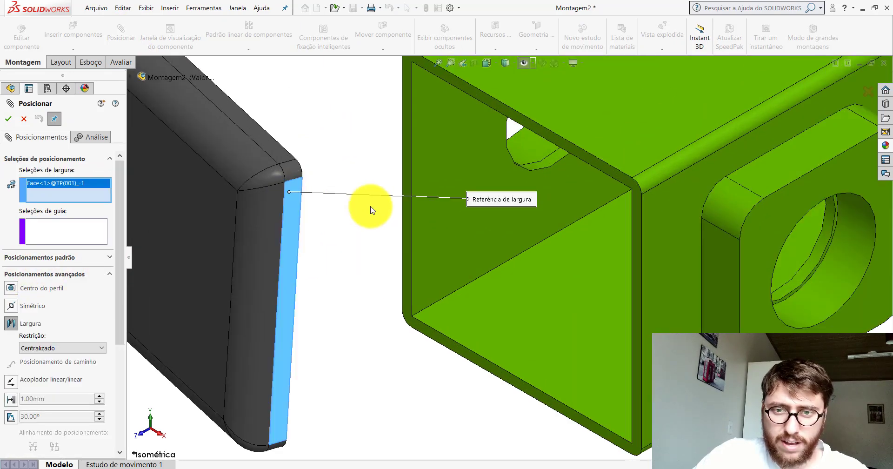
{"action": "scroll", "coordinate": [423, 246], "scroll_direction": "up", "scroll_amount": 5}
{"action": "mouse_move", "coordinate": [422, 247]}
{"action": "middle_mouse_down"}
{"action": "mouse_move", "coordinate": [540, 230]}
{"action": "mouse_move", "coordinate": [441, 218]}
{"action": "middle_mouse_up"}
{"action": "scroll", "coordinate": [419, 216], "scroll_direction": "down", "scroll_amount": 5}
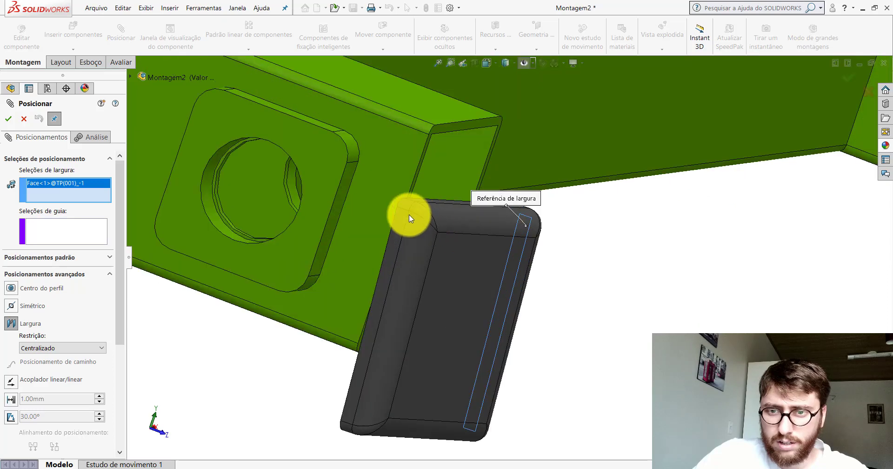
{"action": "left_click", "coordinate": [404, 210]}
{"action": "left_click", "coordinate": [426, 160]}
{"action": "scroll", "coordinate": [409, 151], "scroll_direction": "down", "scroll_amount": 3}
{"action": "middle_click_drag", "start_coordinate": [405, 149], "coordinate": [575, 231]}
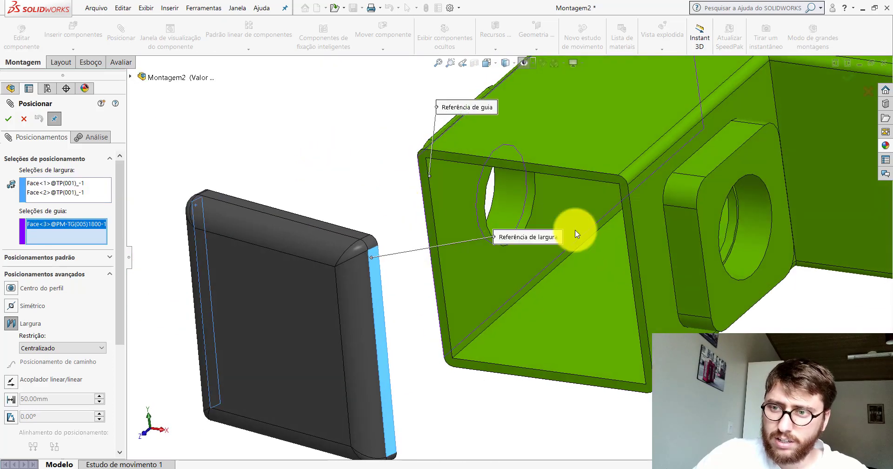
{"action": "left_click", "coordinate": [648, 217]}
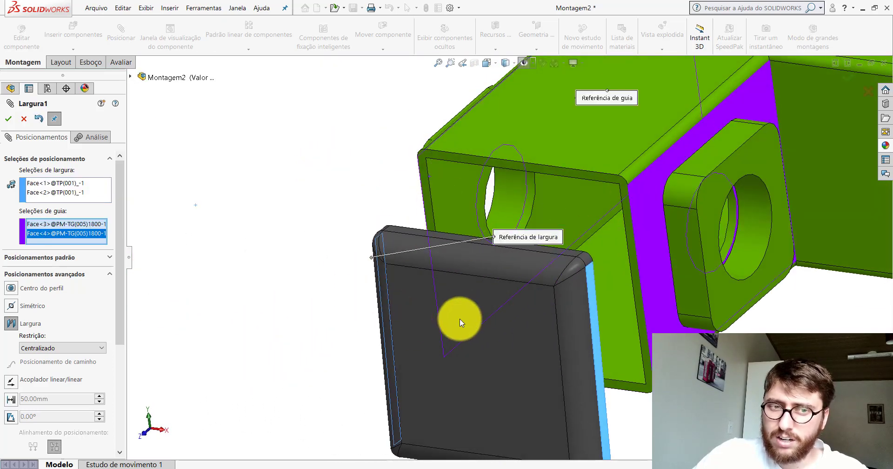
{"action": "left_click", "coordinate": [9, 119]}
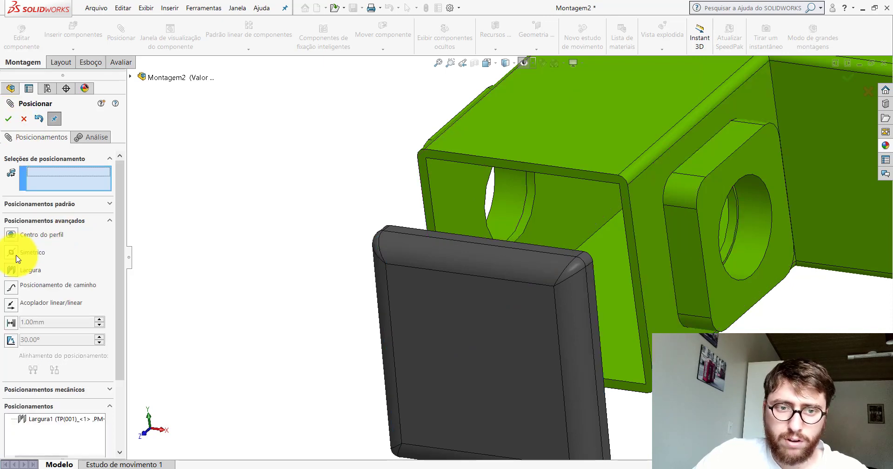
Add a second width mate centring the cap's top and bottom faces between the tube's inner faces.
{"action": "left_click", "coordinate": [12, 270]}
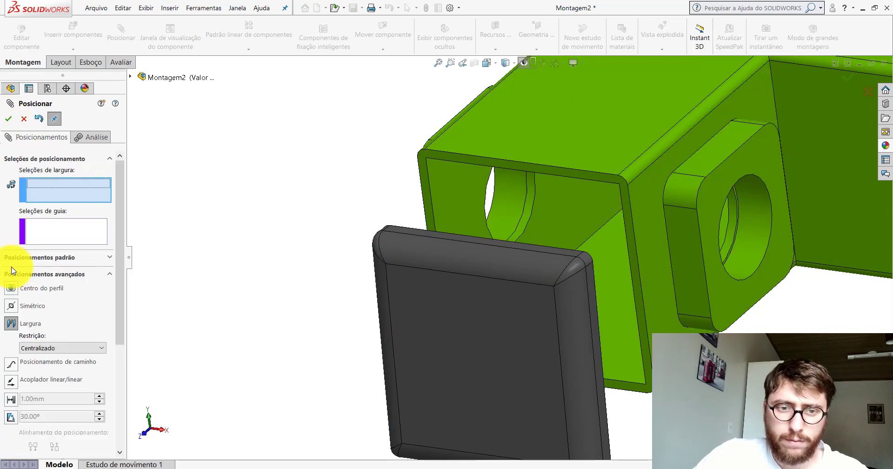
{"action": "scroll", "coordinate": [537, 247], "scroll_direction": "down", "scroll_amount": 3}
{"action": "left_click", "coordinate": [539, 247]}
{"action": "scroll", "coordinate": [534, 243], "scroll_direction": "up", "scroll_amount": 3}
{"action": "scroll", "coordinate": [515, 255], "scroll_direction": "up", "scroll_amount": 2}
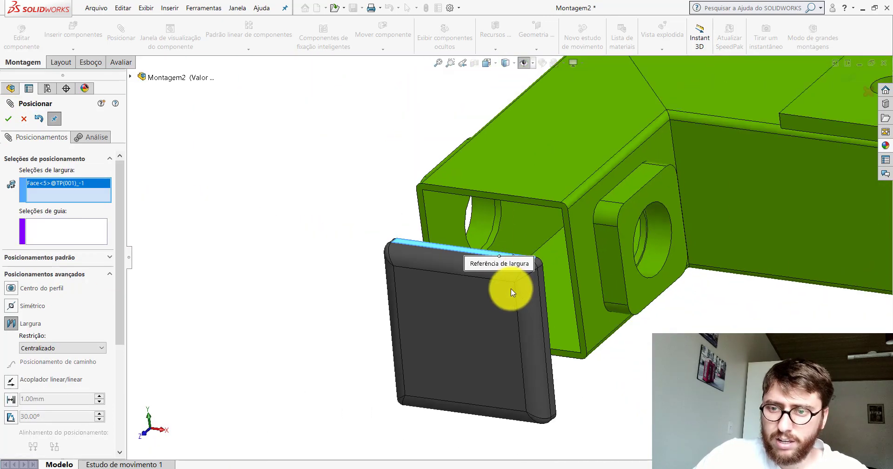
{"action": "middle_click_drag", "start_coordinate": [511, 292], "coordinate": [510, 163]}
{"action": "scroll", "coordinate": [543, 409], "scroll_direction": "down", "scroll_amount": 3}
{"action": "scroll", "coordinate": [503, 313], "scroll_direction": "down", "scroll_amount": 3}
{"action": "left_click", "coordinate": [509, 314]}
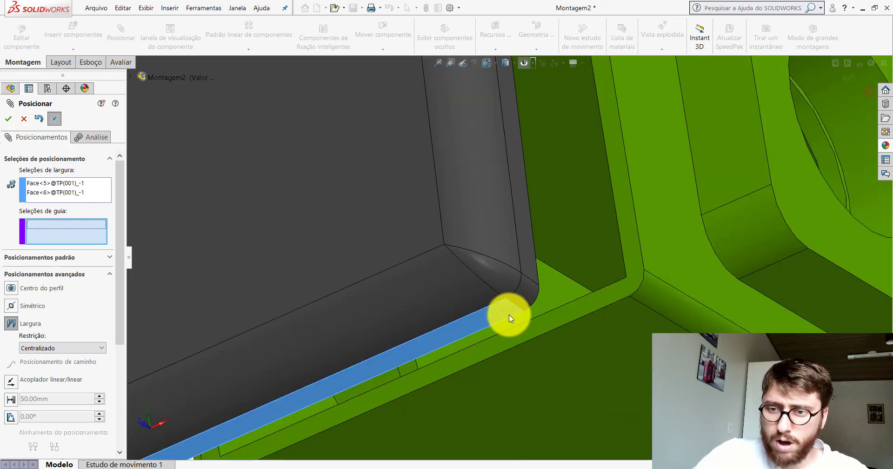
{"action": "scroll", "coordinate": [509, 315], "scroll_direction": "up", "scroll_amount": 5}
{"action": "left_click", "coordinate": [548, 308]}
{"action": "middle_click_drag", "start_coordinate": [571, 185], "coordinate": [573, 340]}
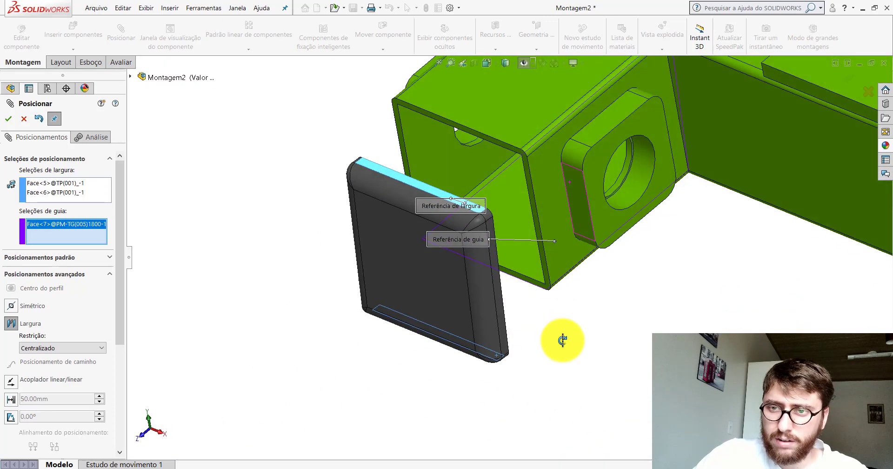
{"action": "left_click", "coordinate": [526, 88]}
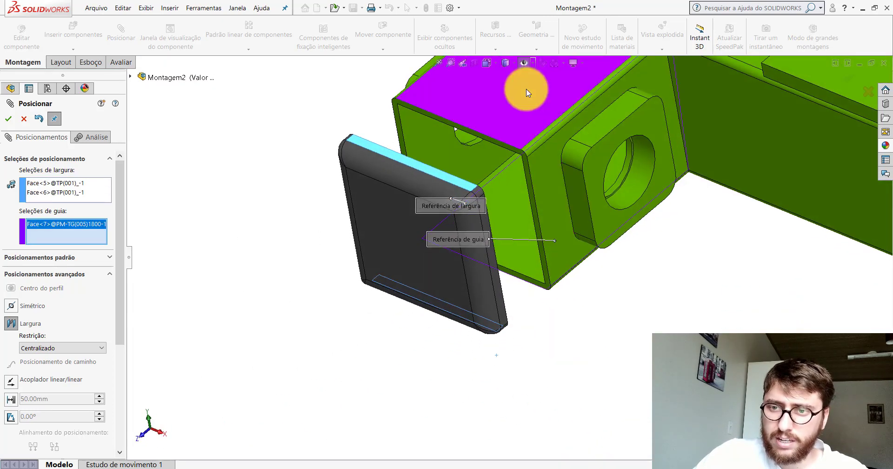
{"action": "left_click", "coordinate": [10, 118]}
Mate the cap flange coincident with the tube end face and finish mating.
{"action": "scroll", "coordinate": [442, 175], "scroll_direction": "down", "scroll_amount": 5}
{"action": "scroll", "coordinate": [520, 184], "scroll_direction": "down", "scroll_amount": 3}
{"action": "left_click", "coordinate": [449, 210]}
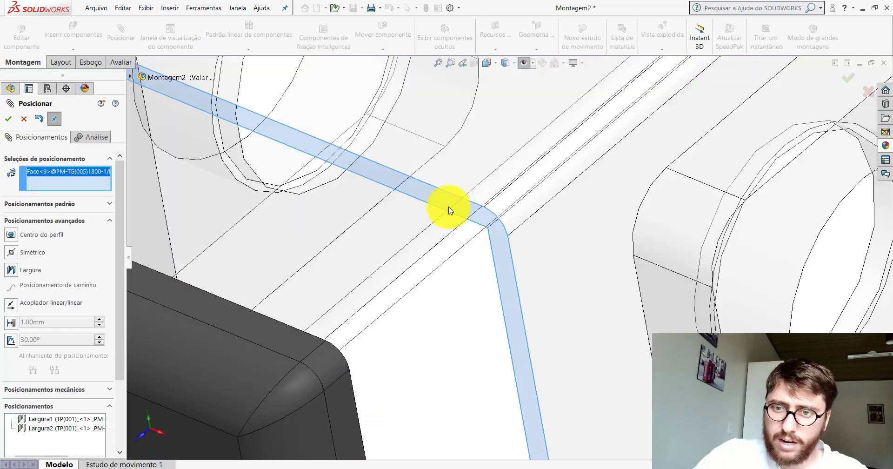
{"action": "scroll", "coordinate": [447, 212], "scroll_direction": "up", "scroll_amount": 5}
{"action": "mouse_move", "coordinate": [447, 212]}
{"action": "middle_mouse_down"}
{"action": "mouse_move", "coordinate": [529, 146]}
{"action": "mouse_move", "coordinate": [624, 202]}
{"action": "middle_mouse_up"}
{"action": "scroll", "coordinate": [599, 192], "scroll_direction": "up", "scroll_amount": 3}
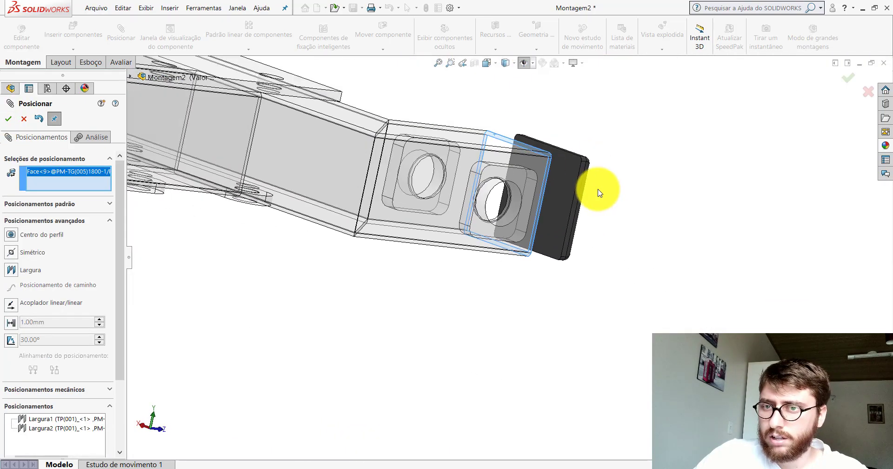
{"action": "scroll", "coordinate": [536, 199], "scroll_direction": "down", "scroll_amount": 3}
{"action": "left_click", "coordinate": [535, 199]}
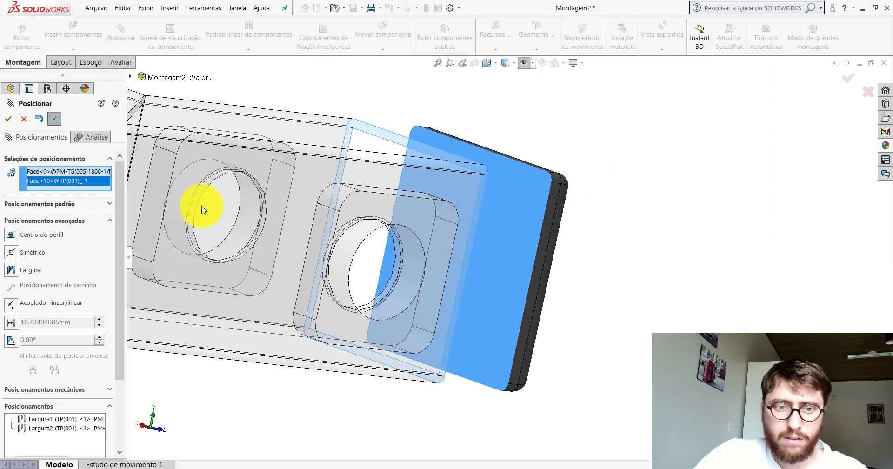
{"action": "left_click", "coordinate": [57, 205]}
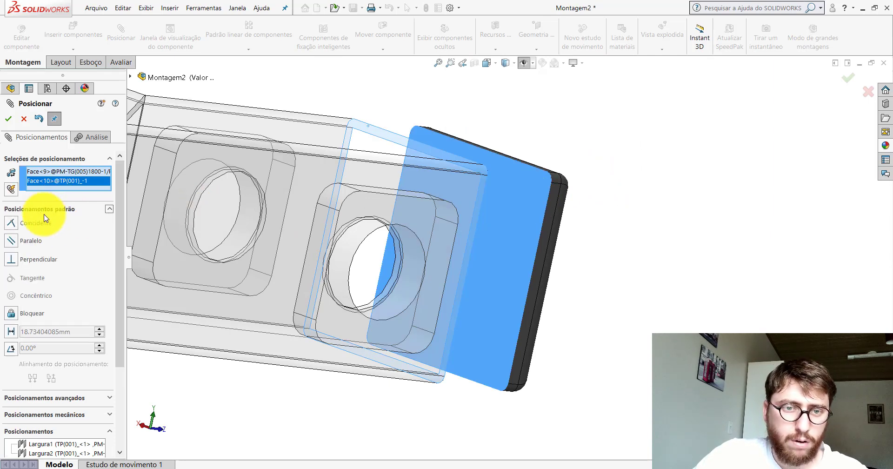
{"action": "left_click", "coordinate": [16, 224]}
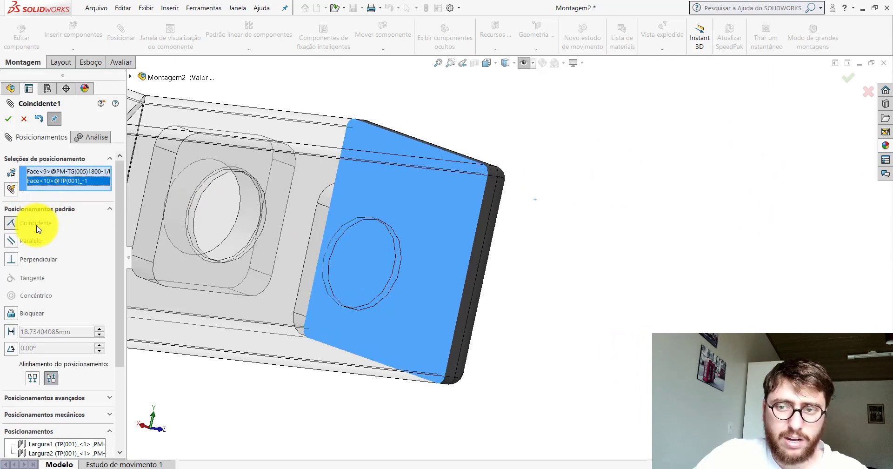
{"action": "left_click", "coordinate": [8, 119]}
{"action": "left_click", "coordinate": [24, 119]}
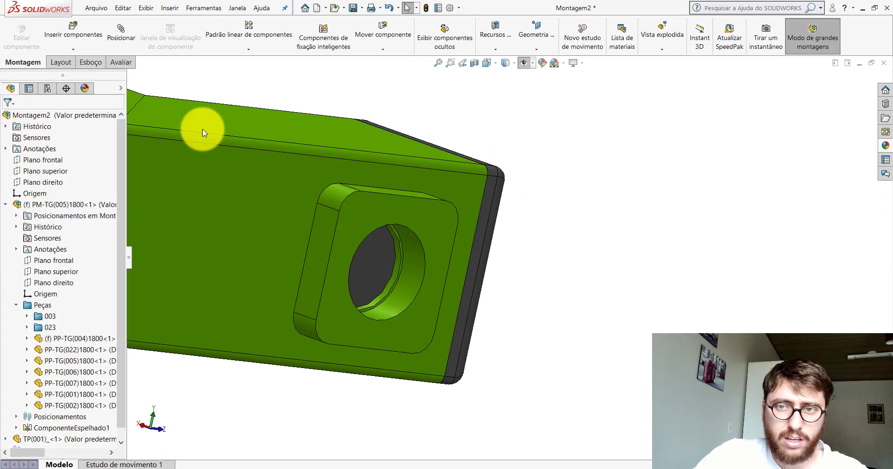
Switch the assembly to the Isometric view.
{"action": "left_click", "coordinate": [502, 67]}
{"action": "left_click", "coordinate": [540, 91]}
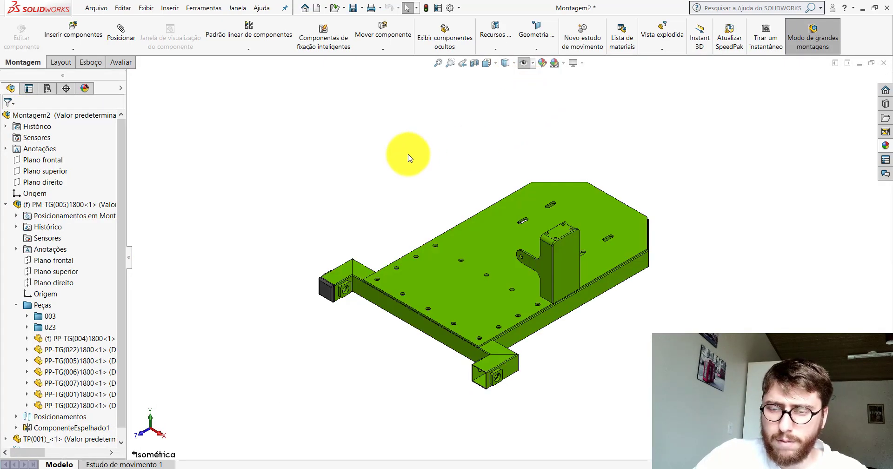
{"action": "scroll", "coordinate": [495, 371], "scroll_direction": "down", "scroll_amount": 3}
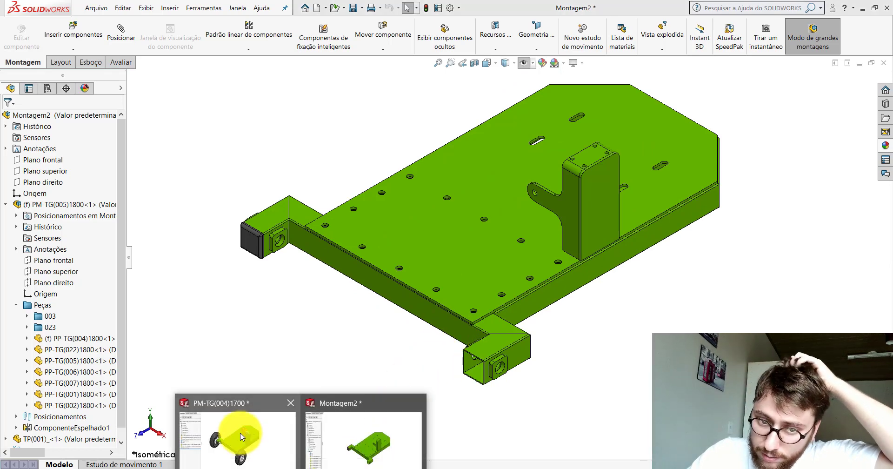
{"action": "left_click", "coordinate": [242, 437]}
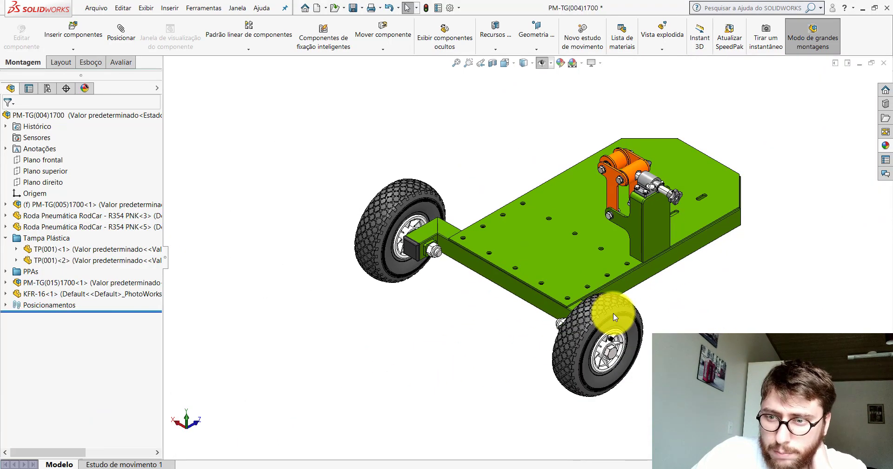
{"action": "scroll", "coordinate": [613, 313], "scroll_direction": "down", "scroll_amount": 2}
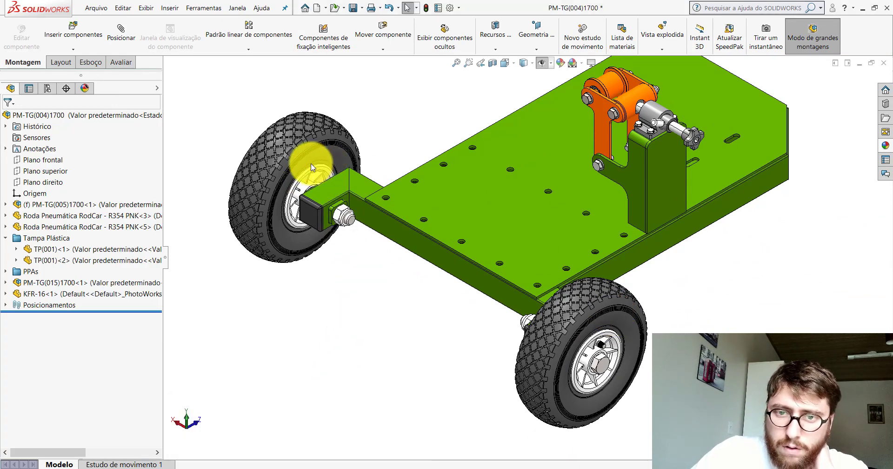
{"action": "scroll", "coordinate": [335, 193], "scroll_direction": "down", "scroll_amount": 5}
{"action": "scroll", "coordinate": [355, 199], "scroll_direction": "down", "scroll_amount": 3}
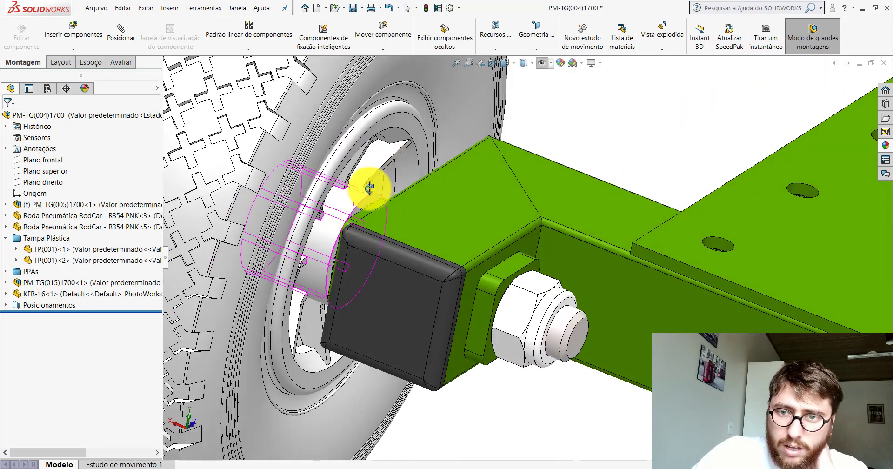
{"action": "scroll", "coordinate": [370, 188], "scroll_direction": "up", "scroll_amount": 2}
{"action": "left_click", "coordinate": [365, 186]}
{"action": "scroll", "coordinate": [363, 191], "scroll_direction": "up", "scroll_amount": 4}
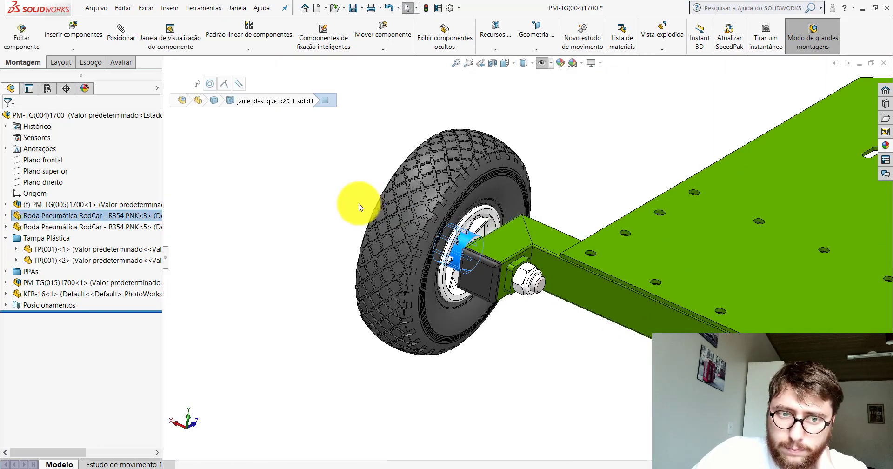
{"action": "left_click", "coordinate": [205, 210]}
{"action": "mouse_move", "coordinate": [300, 464]}
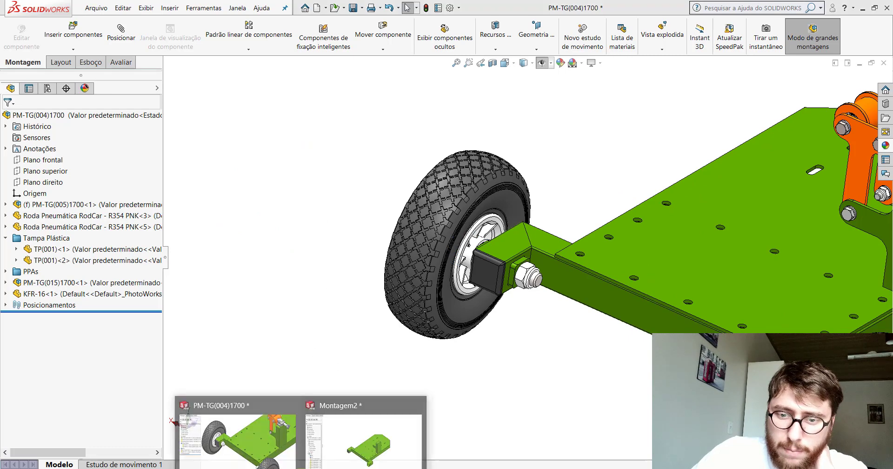
{"action": "left_click", "coordinate": [361, 446]}
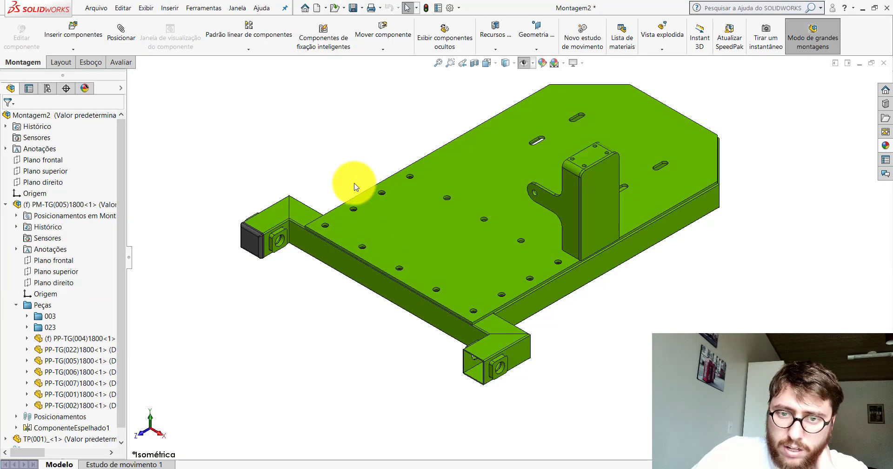
{"action": "scroll", "coordinate": [428, 189], "scroll_direction": "up", "scroll_amount": 2}
{"action": "scroll", "coordinate": [426, 180], "scroll_direction": "down", "scroll_amount": 1}
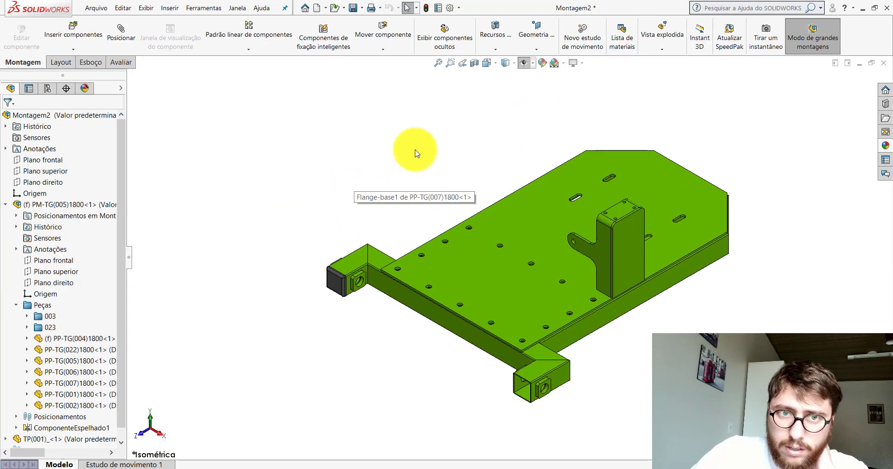
Open the Insert Component file browser and show the component files as a list.
{"action": "left_click", "coordinate": [79, 41]}
{"action": "left_click", "coordinate": [59, 316]}
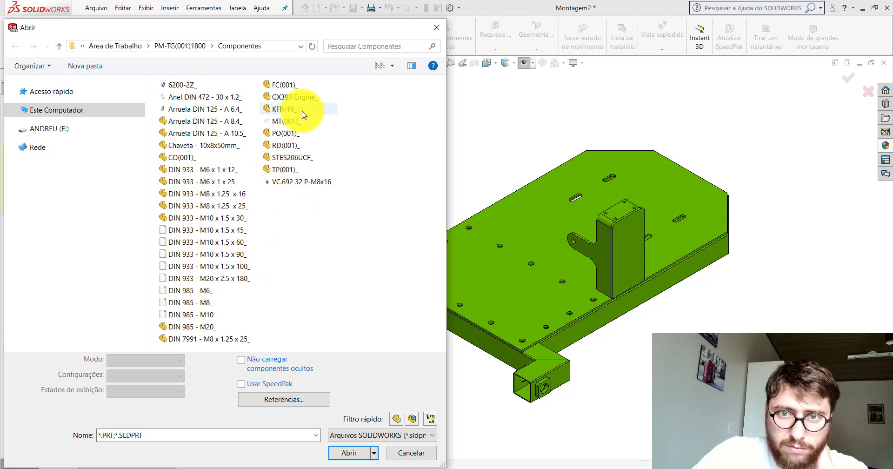
{"action": "right_click", "coordinate": [291, 234]}
{"action": "mouse_move", "coordinate": [356, 241]}
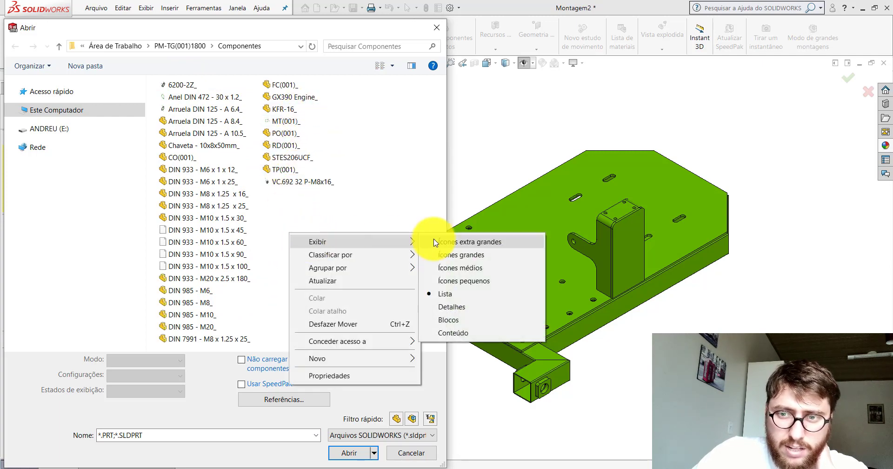
{"action": "left_click", "coordinate": [435, 243]}
{"action": "mouse_move", "coordinate": [440, 91]}
{"action": "left_mouse_down"}
{"action": "mouse_move", "coordinate": [446, 321]}
{"action": "mouse_move", "coordinate": [445, 263]}
{"action": "left_mouse_up"}
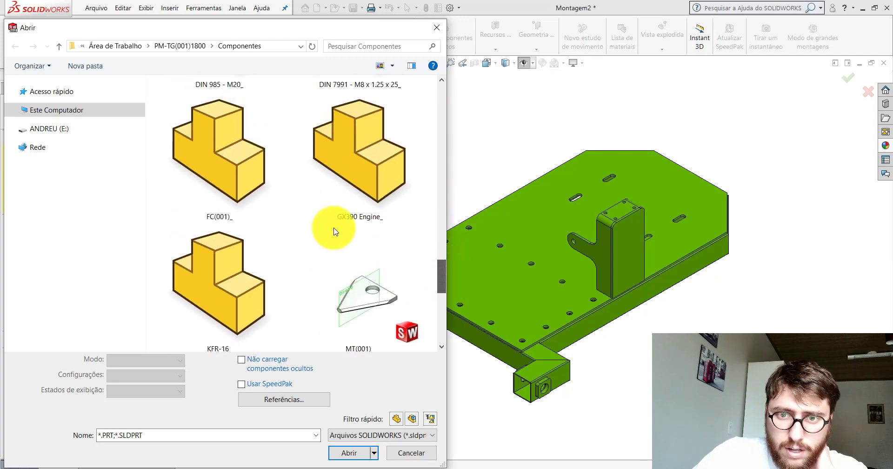
{"action": "right_click", "coordinate": [294, 214]}
{"action": "left_click", "coordinate": [454, 276]}
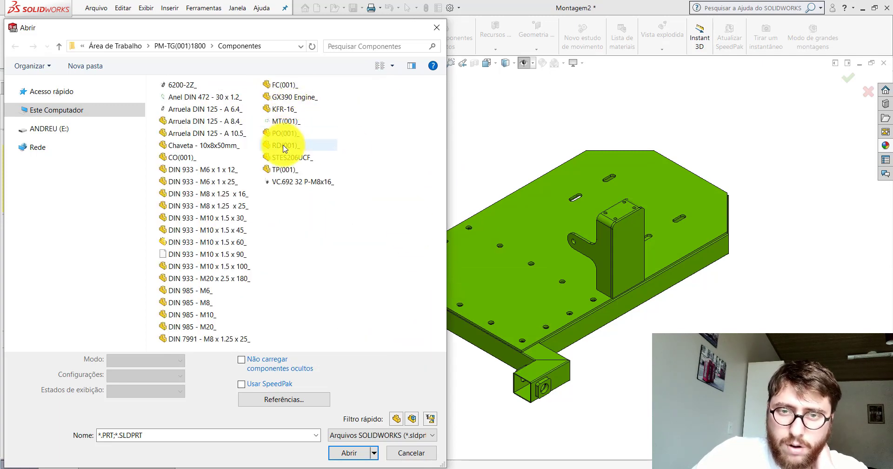
Insert the RD(001)_ wheel part and place it beside the frame.
{"action": "double_click", "coordinate": [285, 147]}
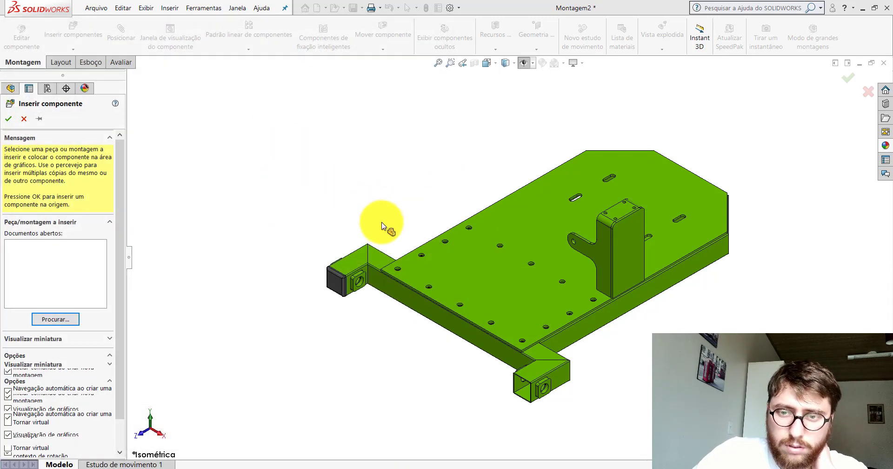
{"action": "scroll", "coordinate": [382, 227], "scroll_direction": "up", "scroll_amount": 3}
{"action": "scroll", "coordinate": [453, 265], "scroll_direction": "down", "scroll_amount": 3}
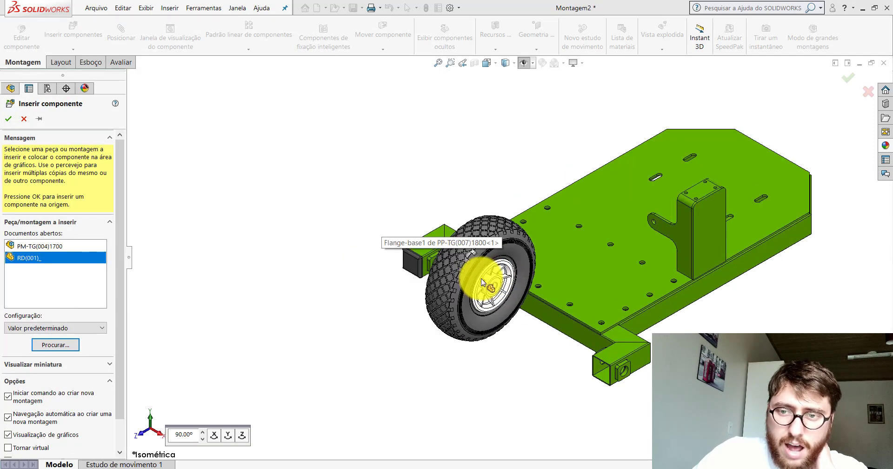
{"action": "scroll", "coordinate": [310, 202], "scroll_direction": "down", "scroll_amount": 4}
{"action": "left_click", "coordinate": [219, 164]}
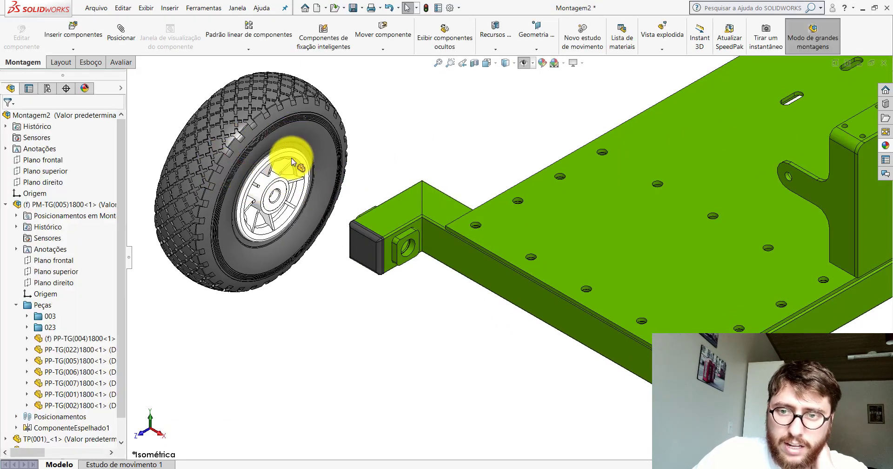
{"action": "scroll", "coordinate": [302, 177], "scroll_direction": "up", "scroll_amount": 2}
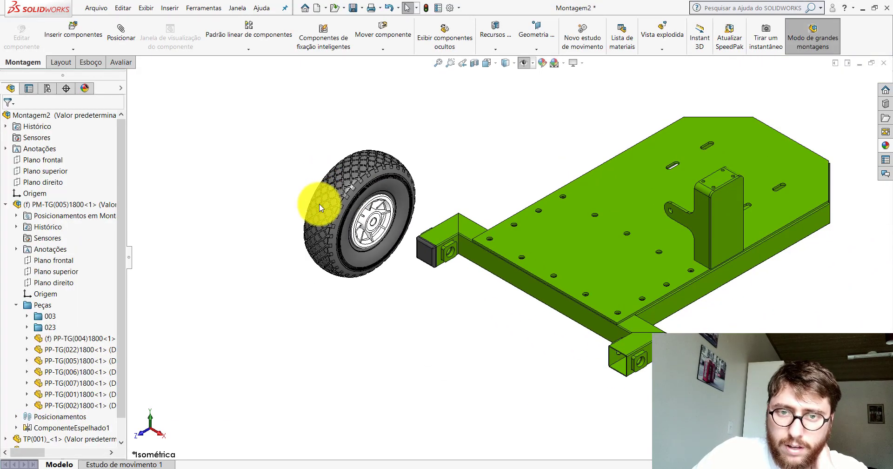
Mate the wheel hub bore concentric to the axle tube hole.
{"action": "left_click", "coordinate": [121, 32]}
{"action": "scroll", "coordinate": [393, 228], "scroll_direction": "down", "scroll_amount": 3}
{"action": "scroll", "coordinate": [396, 237], "scroll_direction": "down", "scroll_amount": 2}
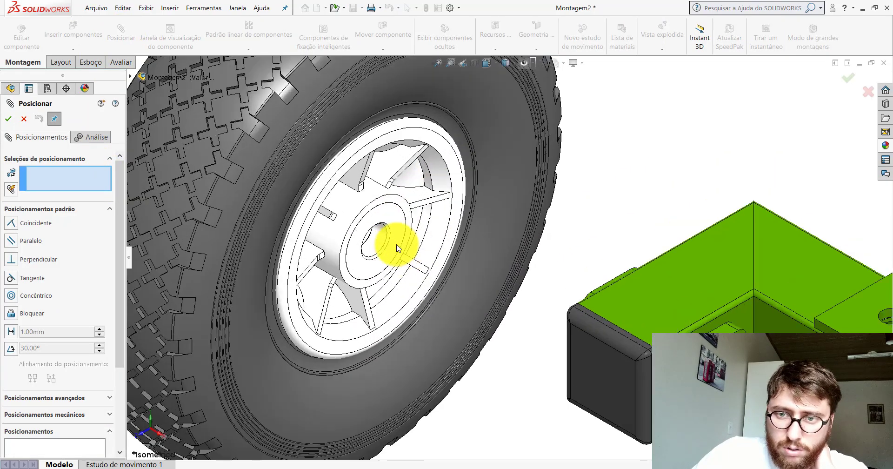
{"action": "left_click", "coordinate": [381, 239]}
{"action": "scroll", "coordinate": [628, 293], "scroll_direction": "up", "scroll_amount": 3}
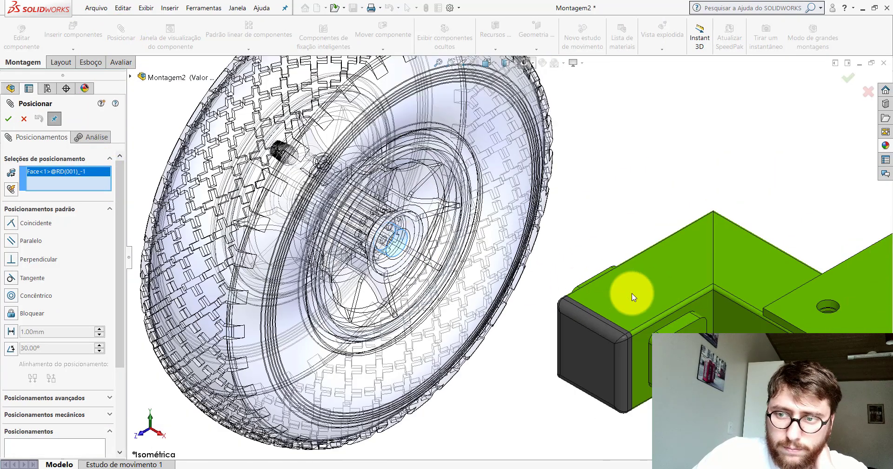
{"action": "scroll", "coordinate": [558, 279], "scroll_direction": "up", "scroll_amount": 2}
{"action": "mouse_move", "coordinate": [558, 280]}
{"action": "middle_mouse_down"}
{"action": "mouse_move", "coordinate": [578, 219]}
{"action": "mouse_move", "coordinate": [652, 114]}
{"action": "mouse_move", "coordinate": [525, 304]}
{"action": "middle_mouse_up"}
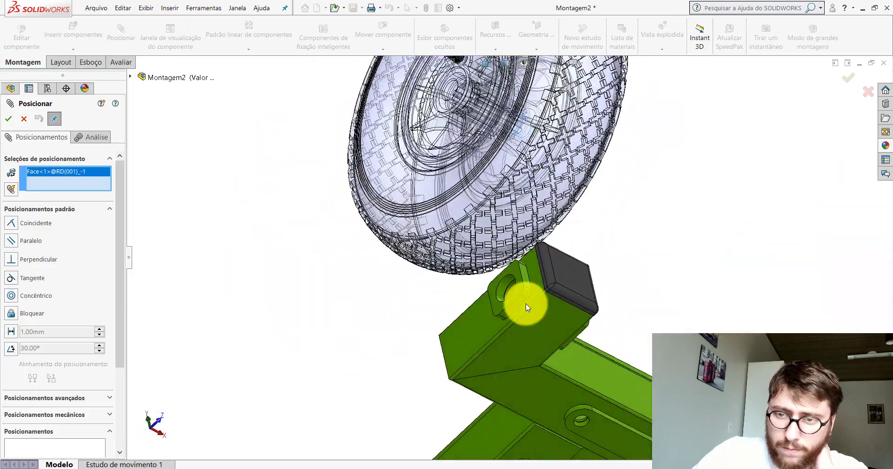
{"action": "scroll", "coordinate": [514, 286], "scroll_direction": "down", "scroll_amount": 3}
{"action": "left_click", "coordinate": [468, 240]}
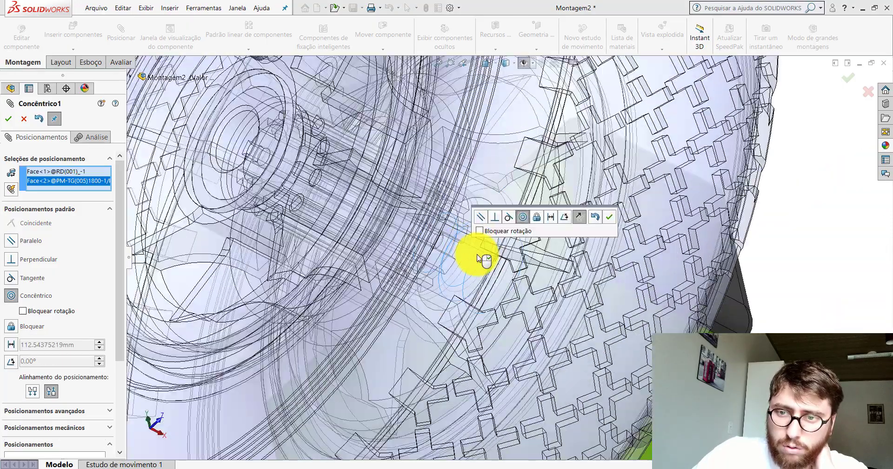
{"action": "left_click", "coordinate": [608, 217]}
Add a 1 mm distance mate between the wheel hub face and the tube end face.
{"action": "scroll", "coordinate": [572, 225], "scroll_direction": "up", "scroll_amount": 5}
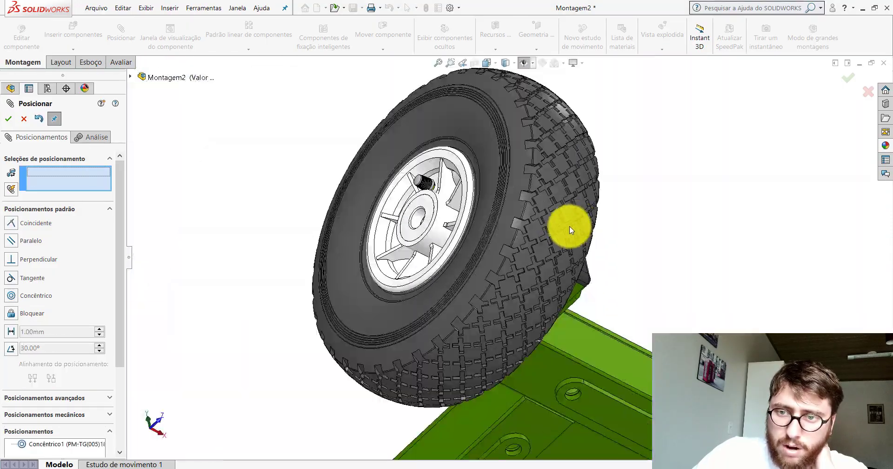
{"action": "scroll", "coordinate": [479, 215], "scroll_direction": "up", "scroll_amount": 2}
{"action": "mouse_move", "coordinate": [480, 216]}
{"action": "middle_mouse_down"}
{"action": "mouse_move", "coordinate": [462, 219]}
{"action": "mouse_move", "coordinate": [442, 306]}
{"action": "mouse_move", "coordinate": [379, 371]}
{"action": "mouse_move", "coordinate": [532, 224]}
{"action": "middle_mouse_up"}
{"action": "scroll", "coordinate": [536, 216], "scroll_direction": "down", "scroll_amount": 5}
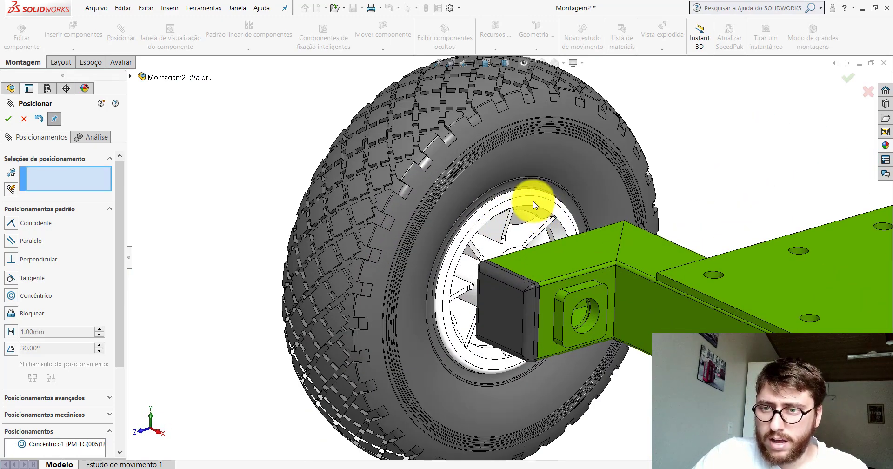
{"action": "mouse_move", "coordinate": [535, 205]}
{"action": "left_mouse_down"}
{"action": "mouse_move", "coordinate": [391, 153]}
{"action": "mouse_move", "coordinate": [400, 158]}
{"action": "left_mouse_up"}
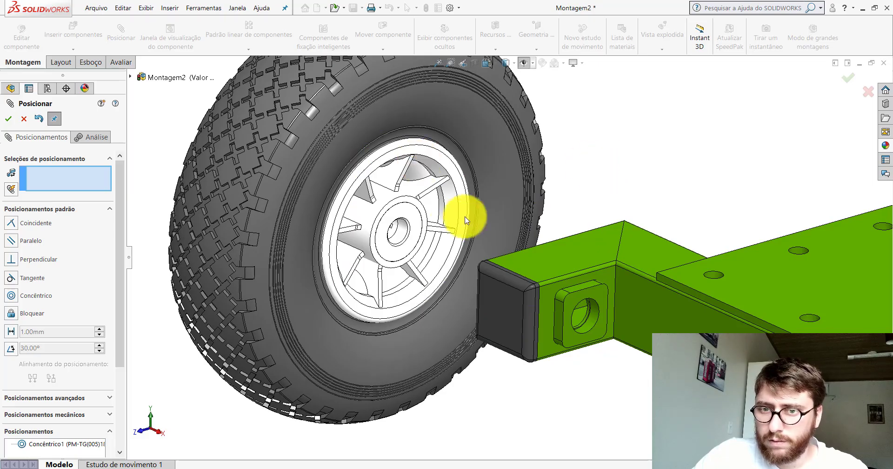
{"action": "middle_click_drag", "start_coordinate": [410, 214], "coordinate": [547, 123]}
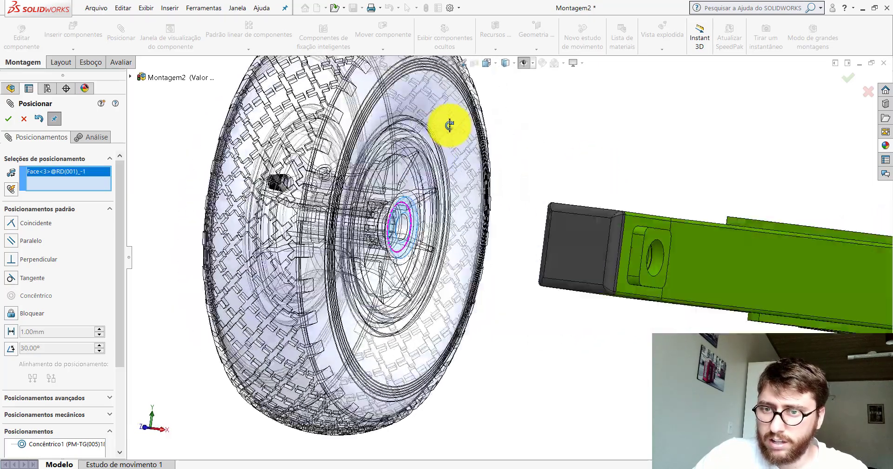
{"action": "left_click", "coordinate": [577, 200]}
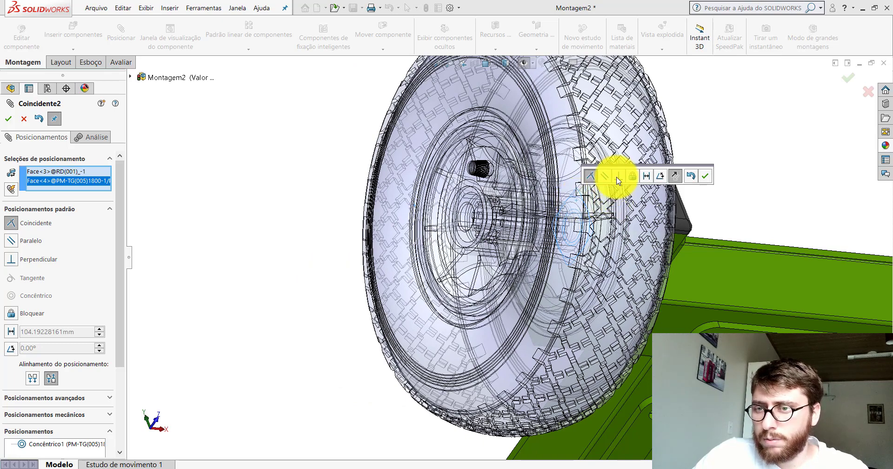
{"action": "left_click", "coordinate": [646, 177]}
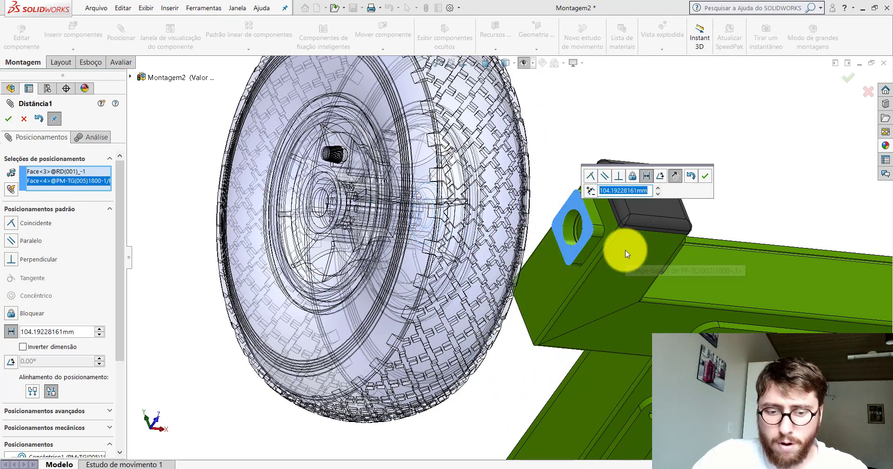
{"action": "type", "text": "1"}
{"action": "key", "text": "Return"}
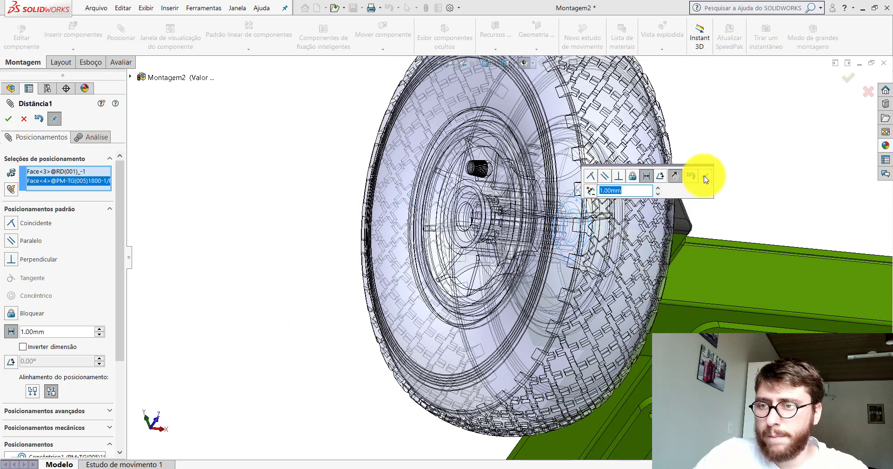
{"action": "left_click", "coordinate": [705, 176]}
{"action": "scroll", "coordinate": [582, 233], "scroll_direction": "up", "scroll_amount": 5}
{"action": "mouse_move", "coordinate": [588, 259]}
{"action": "middle_mouse_down"}
{"action": "mouse_move", "coordinate": [544, 302]}
{"action": "mouse_move", "coordinate": [495, 401]}
{"action": "middle_mouse_up"}
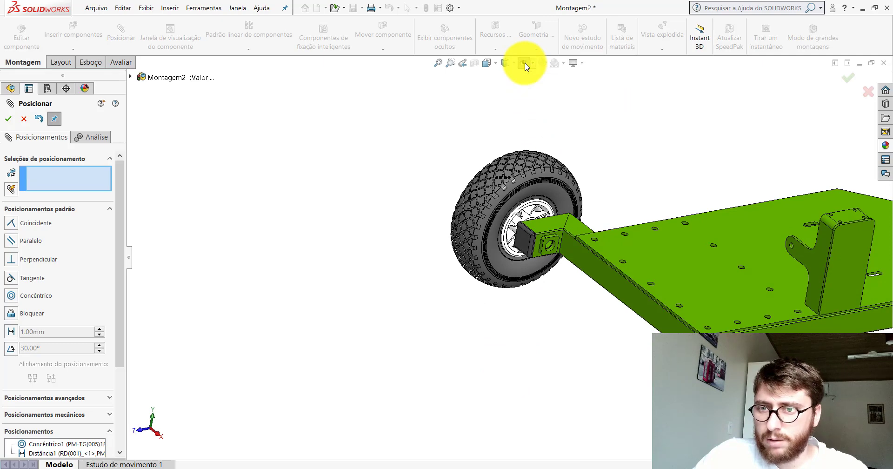
Close the mate panel and make the reference planes visible via Hide/Show Items.
{"action": "left_click", "coordinate": [24, 119]}
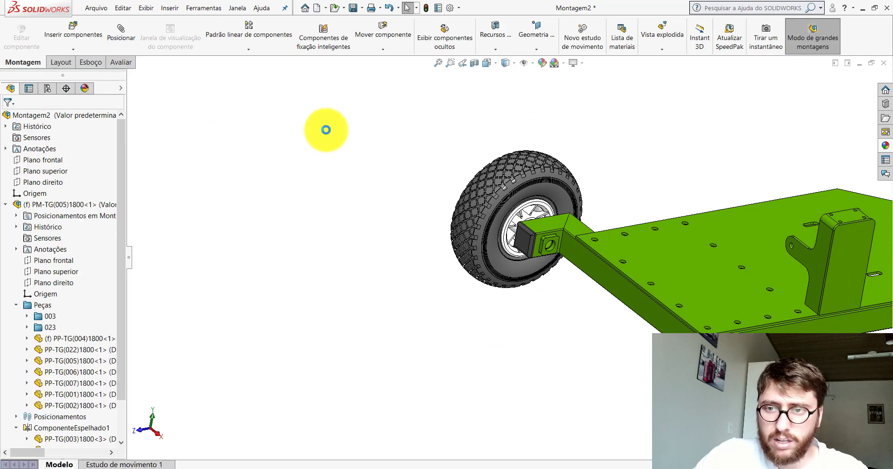
{"action": "scroll", "coordinate": [559, 186], "scroll_direction": "down", "scroll_amount": 2}
{"action": "scroll", "coordinate": [559, 190], "scroll_direction": "down", "scroll_amount": 3}
{"action": "left_click", "coordinate": [533, 64]}
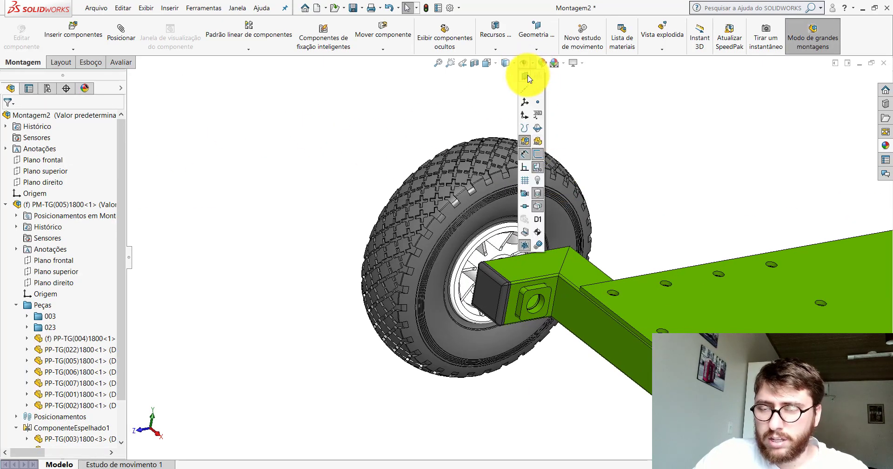
{"action": "left_click", "coordinate": [528, 79]}
Select the wheel component to reach its part options, then clear the selection.
{"action": "scroll", "coordinate": [584, 205], "scroll_direction": "down", "scroll_amount": 3}
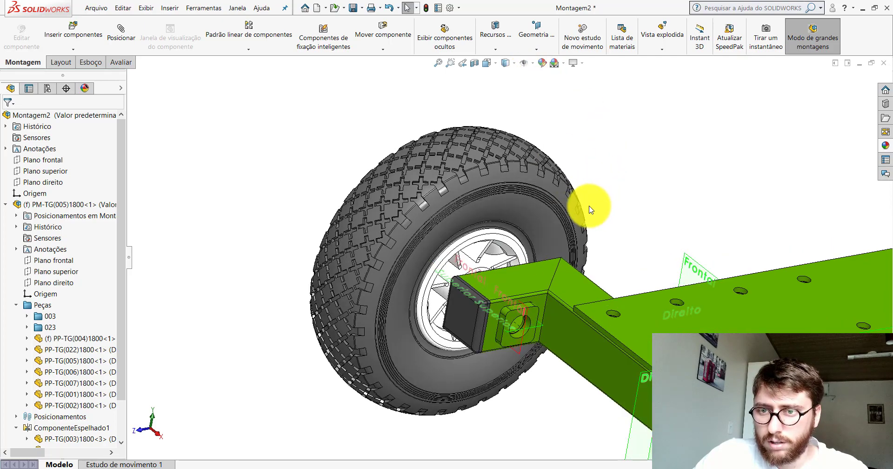
{"action": "left_click", "coordinate": [385, 236]}
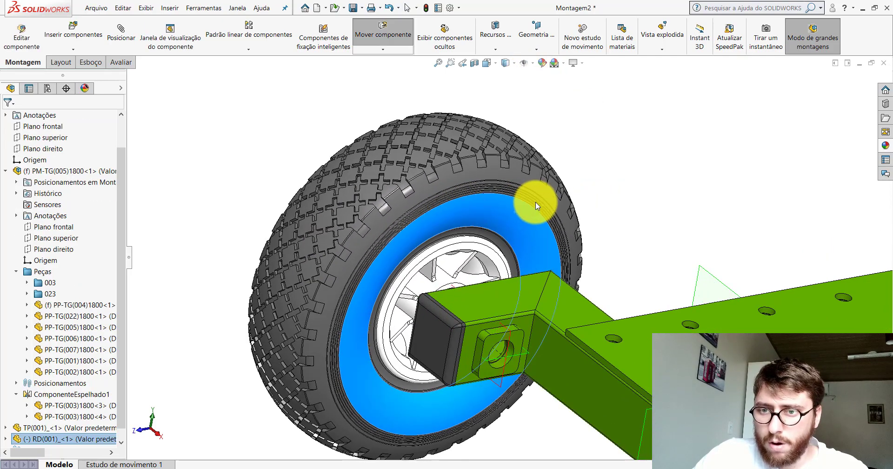
{"action": "left_click", "coordinate": [488, 214]}
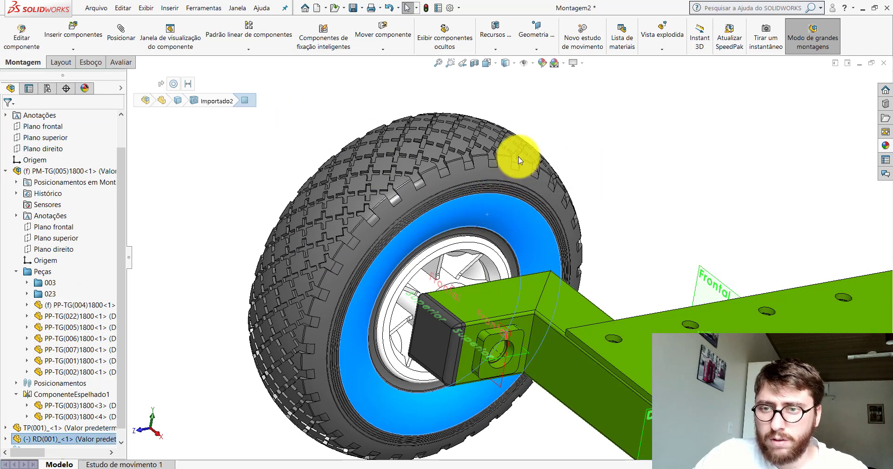
{"action": "key", "text": "Escape"}
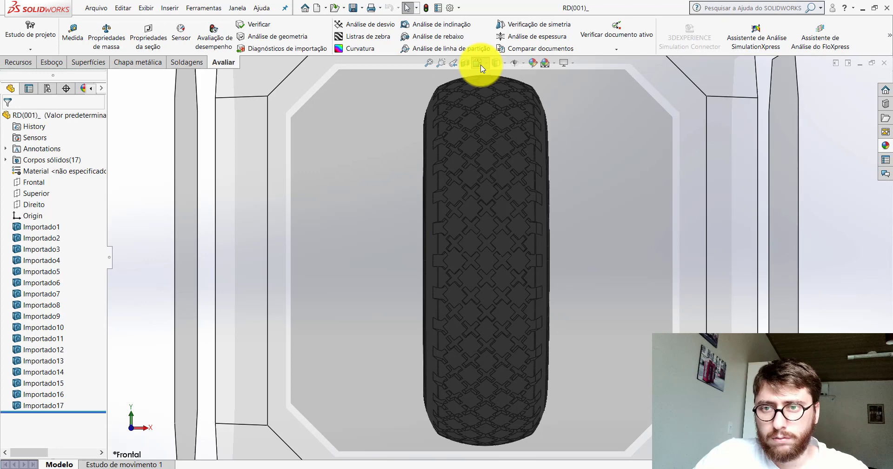
Show the RD(001)_ wheel part in the Isométrica view.
{"action": "left_click", "coordinate": [477, 62]}
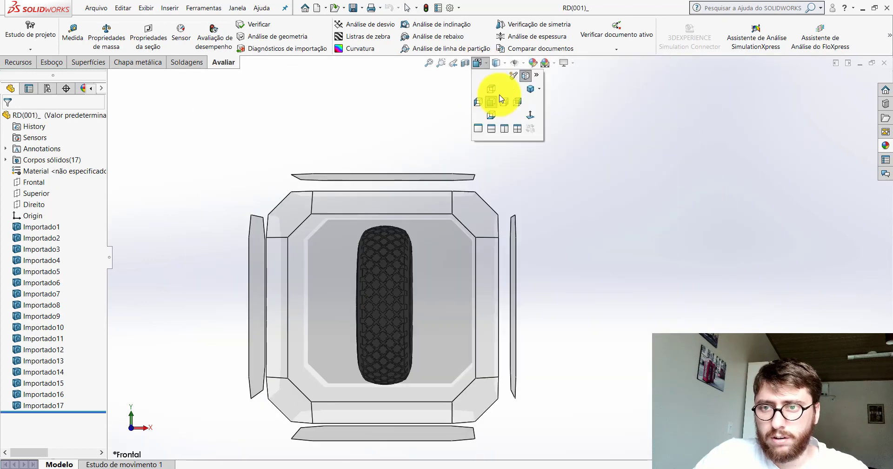
{"action": "left_click", "coordinate": [500, 96]}
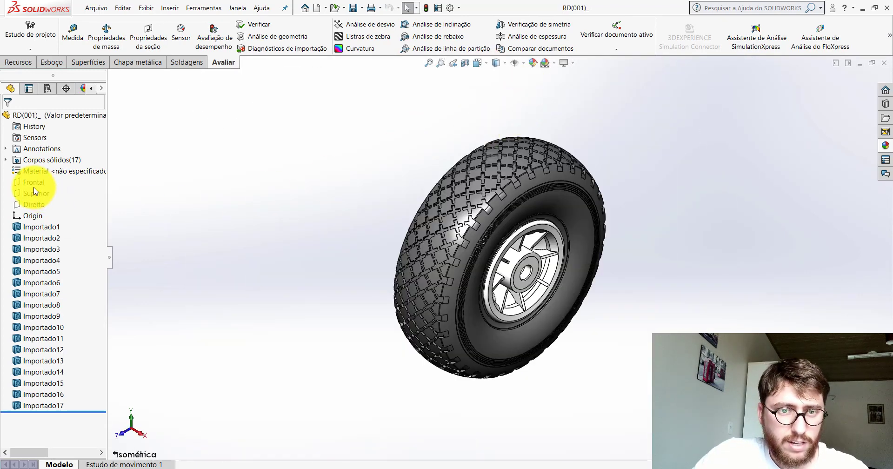
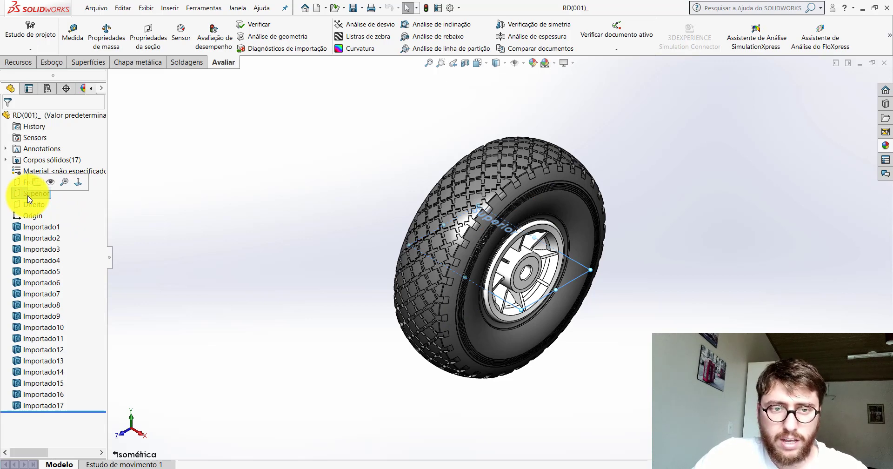
Show the Superior plane of the wheel part RD(001)_ using Exibir.
{"action": "right_click", "coordinate": [29, 197]}
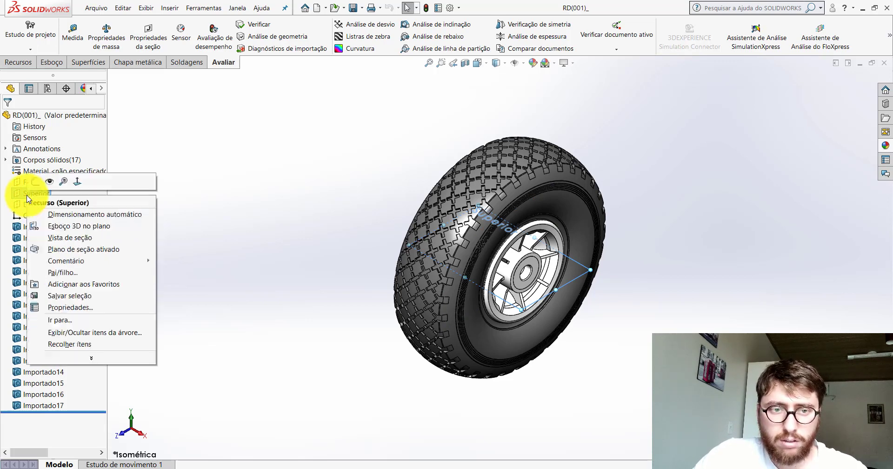
{"action": "left_click", "coordinate": [51, 183]}
{"action": "scroll", "coordinate": [614, 277], "scroll_direction": "down", "scroll_amount": 2}
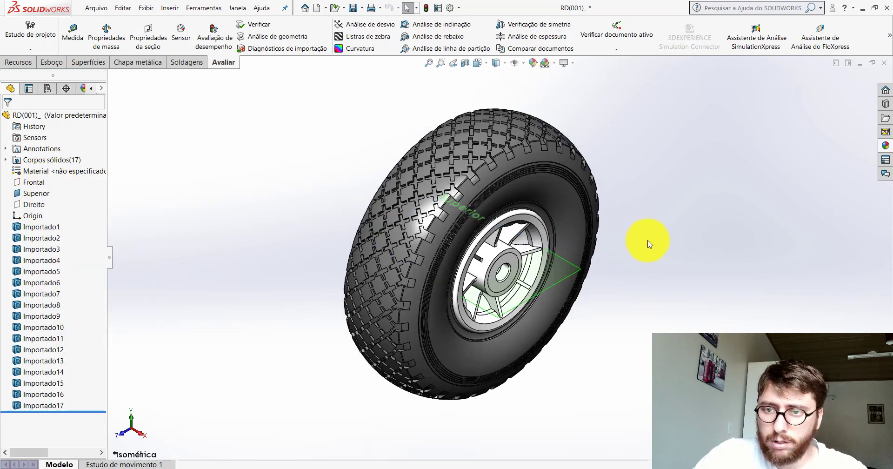
{"action": "scroll", "coordinate": [644, 241], "scroll_direction": "down", "scroll_amount": 2}
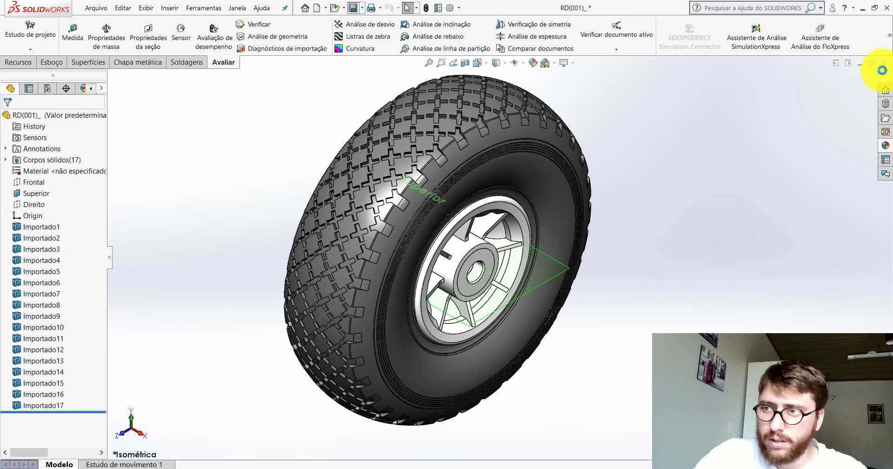
Back in Montagem2, rotate the wheel about its axle.
{"action": "key", "text": "ctrl+Tab"}
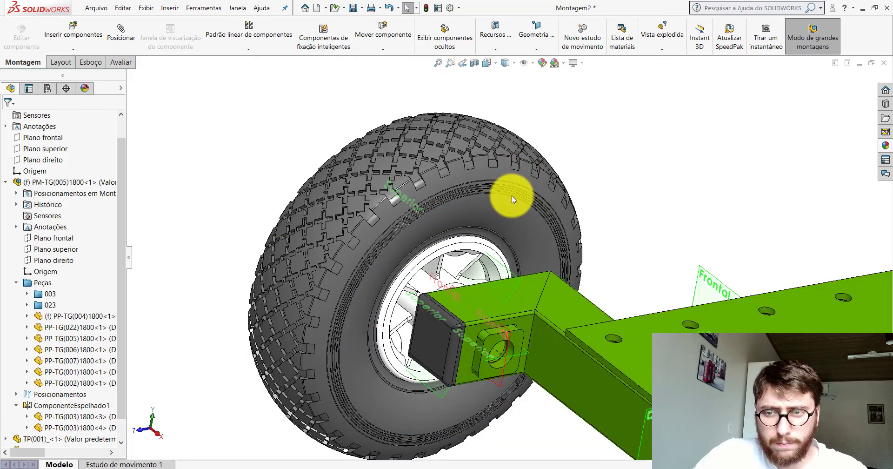
{"action": "left_click", "coordinate": [487, 197]}
{"action": "mouse_move", "coordinate": [488, 197]}
{"action": "left_mouse_down"}
{"action": "mouse_move", "coordinate": [379, 219]}
{"action": "mouse_move", "coordinate": [295, 274]}
{"action": "mouse_move", "coordinate": [269, 320]}
{"action": "mouse_move", "coordinate": [338, 231]}
{"action": "mouse_move", "coordinate": [529, 154]}
{"action": "left_mouse_up"}
{"action": "key", "text": "Escape"}
{"action": "scroll", "coordinate": [501, 286], "scroll_direction": "down", "scroll_amount": 5}
{"action": "scroll", "coordinate": [501, 286], "scroll_direction": "down", "scroll_amount": 2}
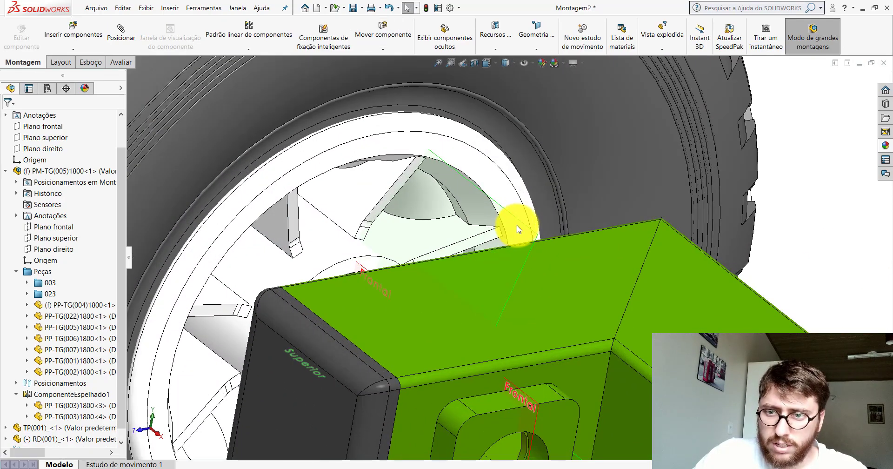
Mate the wheel's Superior plane parallel to the frame tube's Superior plane.
{"action": "left_click", "coordinate": [515, 221]}
{"action": "scroll", "coordinate": [498, 235], "scroll_direction": "up", "scroll_amount": 2}
{"action": "scroll", "coordinate": [498, 235], "scroll_direction": "up", "scroll_amount": 4}
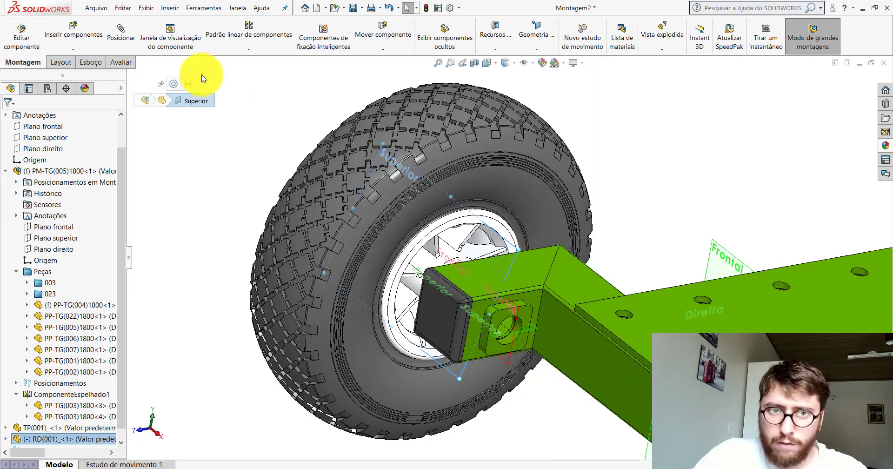
{"action": "scroll", "coordinate": [545, 332], "scroll_direction": "down", "scroll_amount": 3}
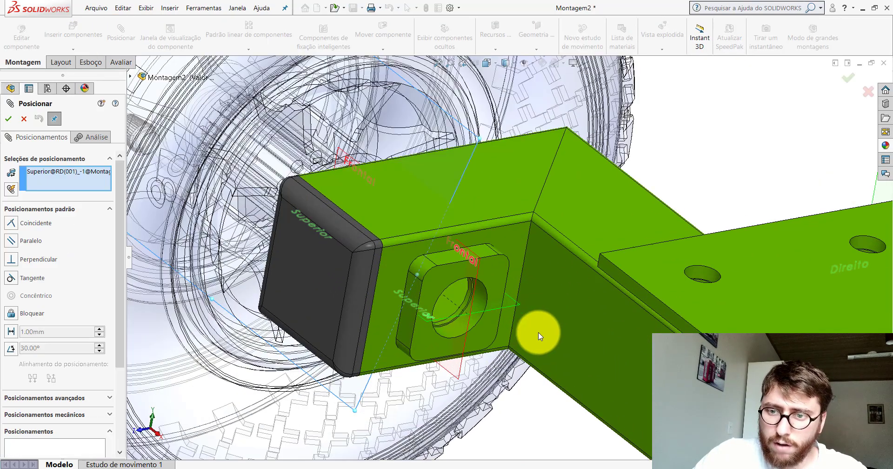
{"action": "scroll", "coordinate": [538, 332], "scroll_direction": "down", "scroll_amount": 2}
{"action": "left_click", "coordinate": [507, 296]}
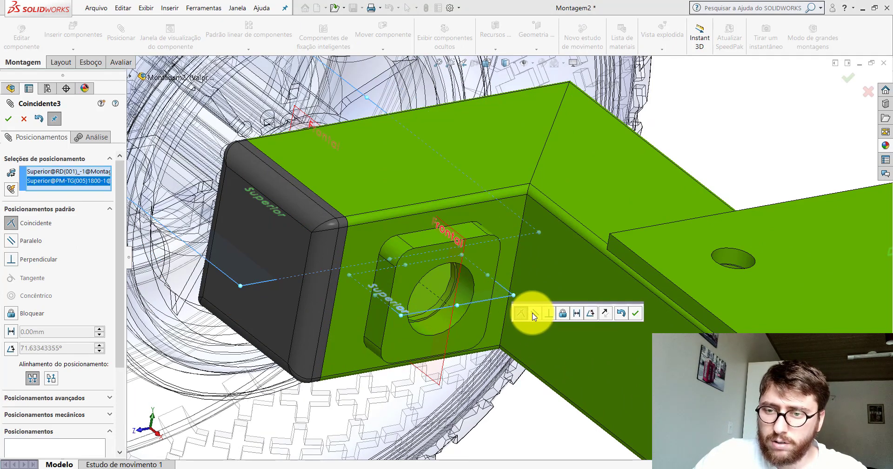
{"action": "left_click", "coordinate": [534, 314]}
{"action": "left_click", "coordinate": [635, 313]}
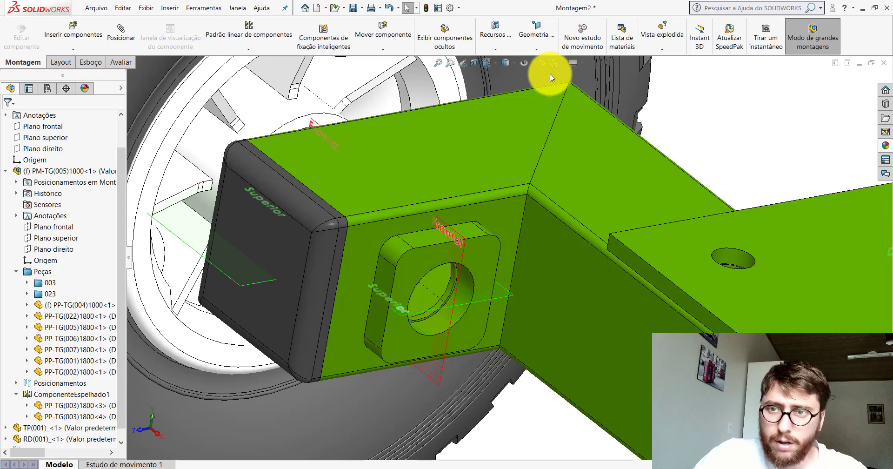
Hide the reference planes and set the Montagem2 view to Isometric.
{"action": "left_click", "coordinate": [524, 65]}
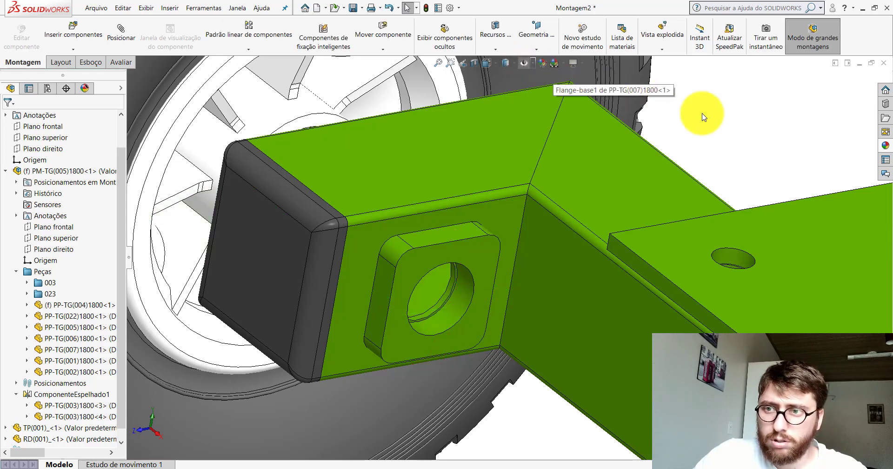
{"action": "left_click", "coordinate": [506, 64]}
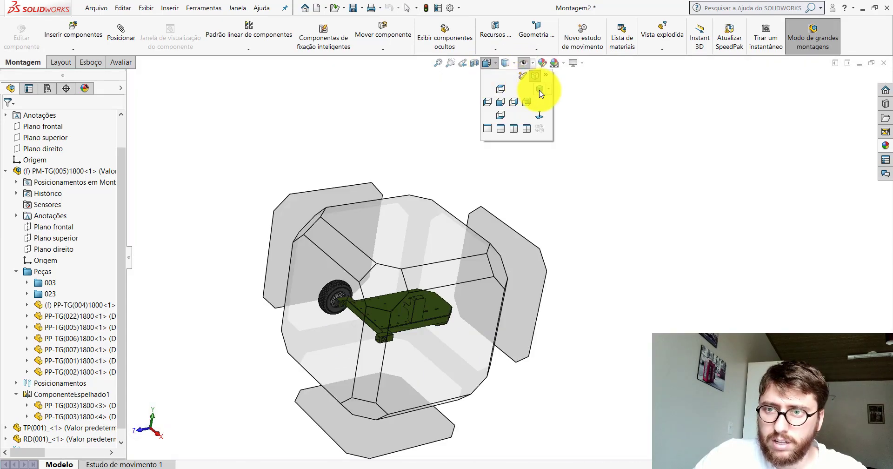
{"action": "left_click", "coordinate": [510, 122]}
{"action": "scroll", "coordinate": [455, 288], "scroll_direction": "down", "scroll_amount": 2}
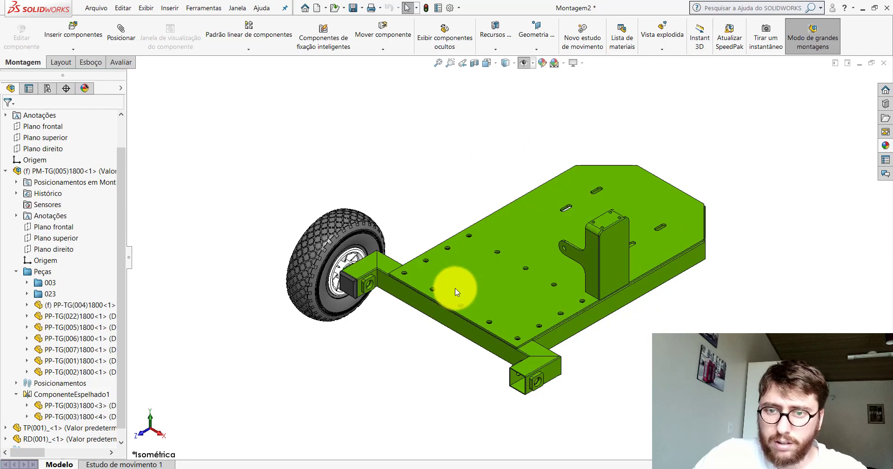
Check which bolt the PM-TG(004)1700 assembly uses on its wheel, then return to Montagem2.
{"action": "left_click", "coordinate": [279, 452]}
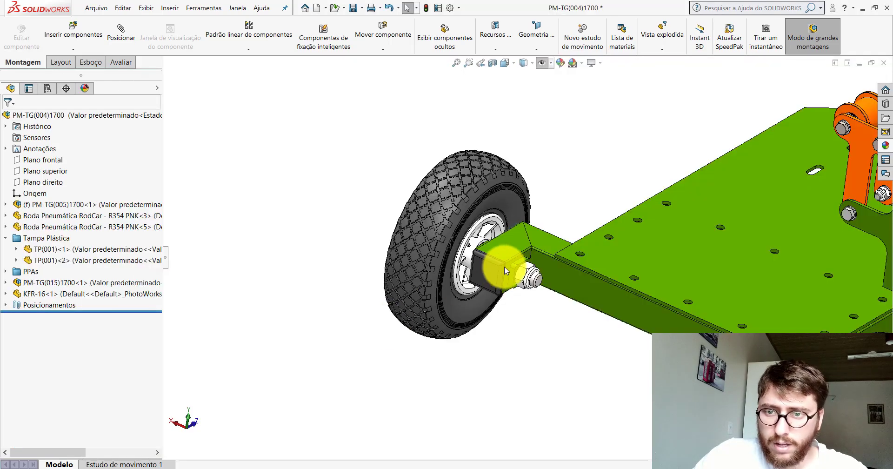
{"action": "scroll", "coordinate": [533, 283], "scroll_direction": "down", "scroll_amount": 3}
{"action": "scroll", "coordinate": [533, 282], "scroll_direction": "down", "scroll_amount": 2}
{"action": "left_click", "coordinate": [548, 275]}
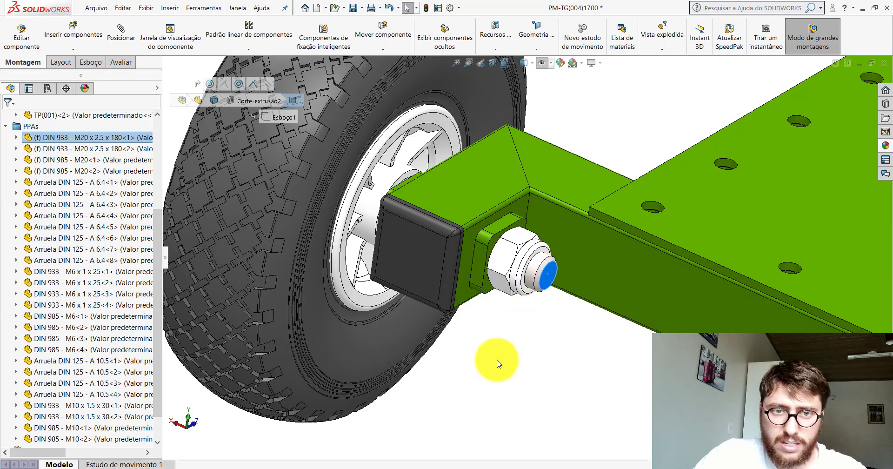
{"action": "left_click", "coordinate": [363, 433]}
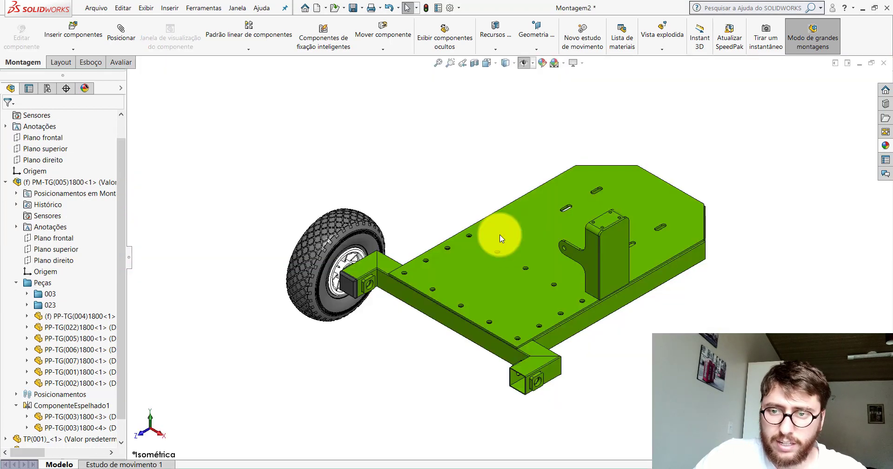
{"action": "scroll", "coordinate": [349, 250], "scroll_direction": "down", "scroll_amount": 2}
Insert the DIN 933 - M20 x 2.5 x 180 bolt from file and place it beside the wheel.
{"action": "left_click", "coordinate": [47, 28]}
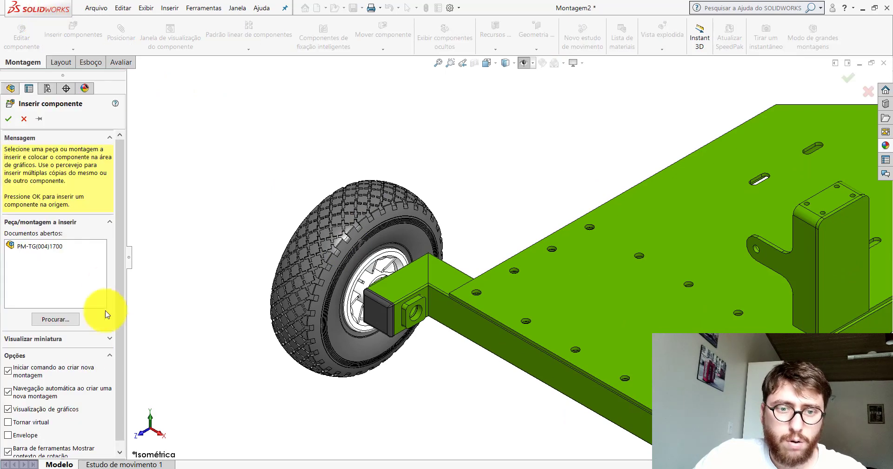
{"action": "left_click", "coordinate": [56, 316]}
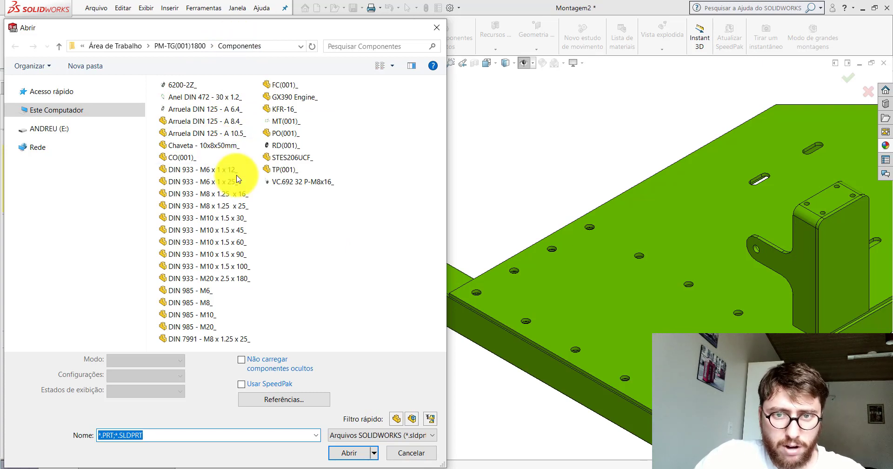
{"action": "double_click", "coordinate": [219, 281]}
{"action": "scroll", "coordinate": [320, 294], "scroll_direction": "down", "scroll_amount": 2}
{"action": "scroll", "coordinate": [363, 288], "scroll_direction": "up", "scroll_amount": 3}
{"action": "scroll", "coordinate": [384, 249], "scroll_direction": "down", "scroll_amount": 3}
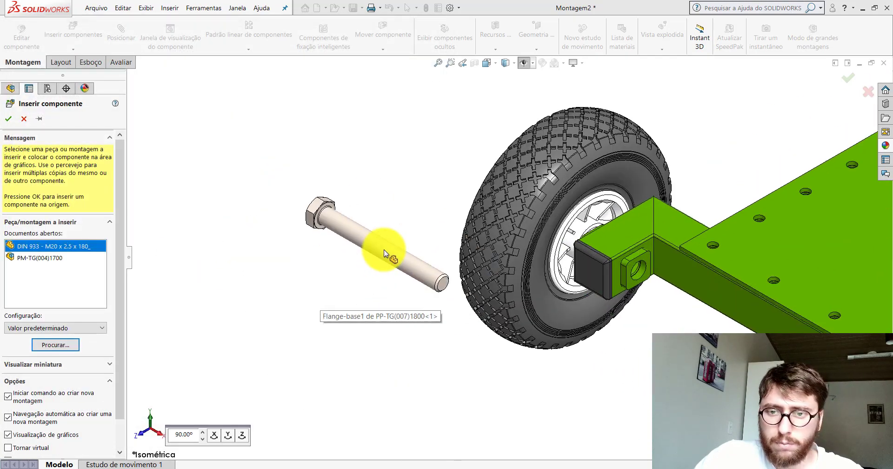
{"action": "left_click", "coordinate": [378, 256]}
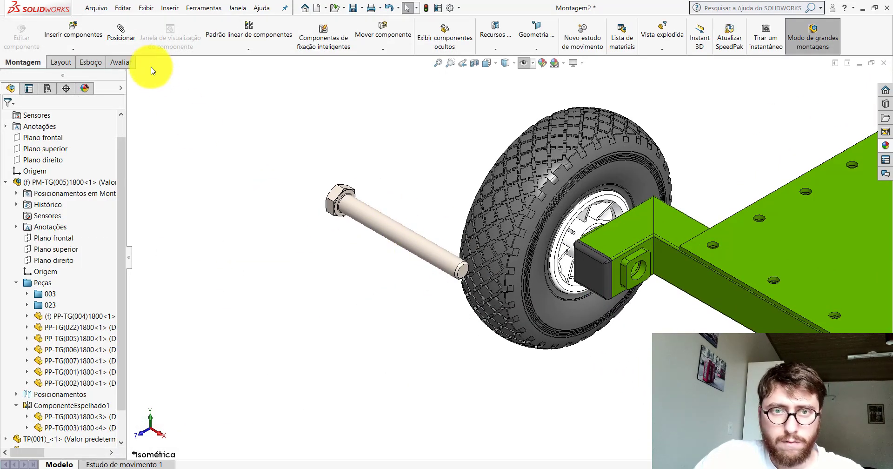
Mate the bolt's shank concentric with the frame's axle hole.
{"action": "left_click", "coordinate": [121, 35]}
{"action": "scroll", "coordinate": [416, 235], "scroll_direction": "down", "scroll_amount": 2}
{"action": "scroll", "coordinate": [418, 235], "scroll_direction": "down", "scroll_amount": 1}
{"action": "left_click", "coordinate": [353, 216]}
{"action": "scroll", "coordinate": [515, 231], "scroll_direction": "up", "scroll_amount": 2}
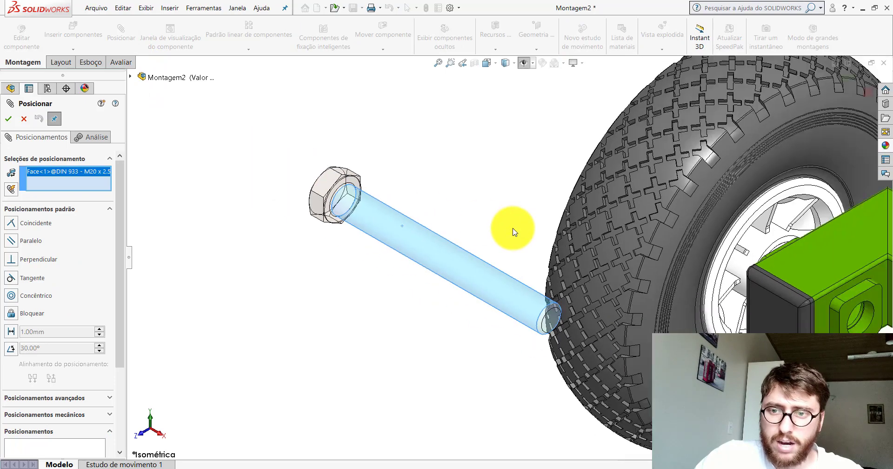
{"action": "scroll", "coordinate": [599, 279], "scroll_direction": "up", "scroll_amount": 2}
{"action": "scroll", "coordinate": [569, 271], "scroll_direction": "down", "scroll_amount": 1}
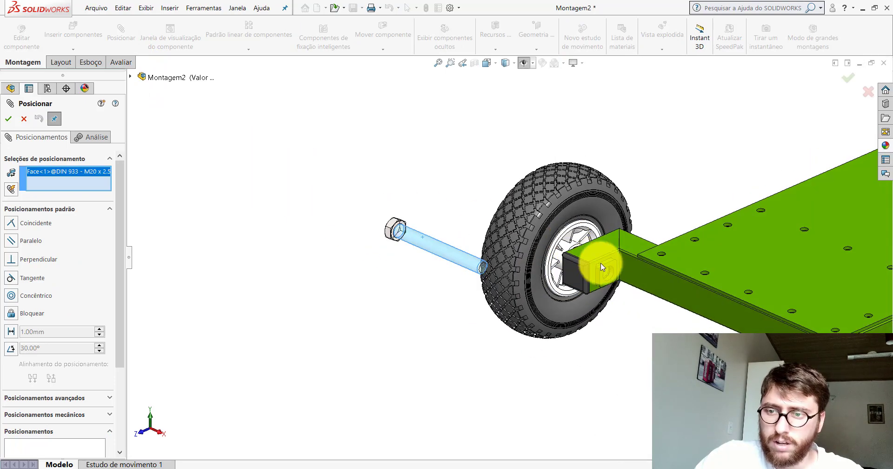
{"action": "scroll", "coordinate": [600, 265], "scroll_direction": "down", "scroll_amount": 3}
{"action": "left_click", "coordinate": [539, 251]}
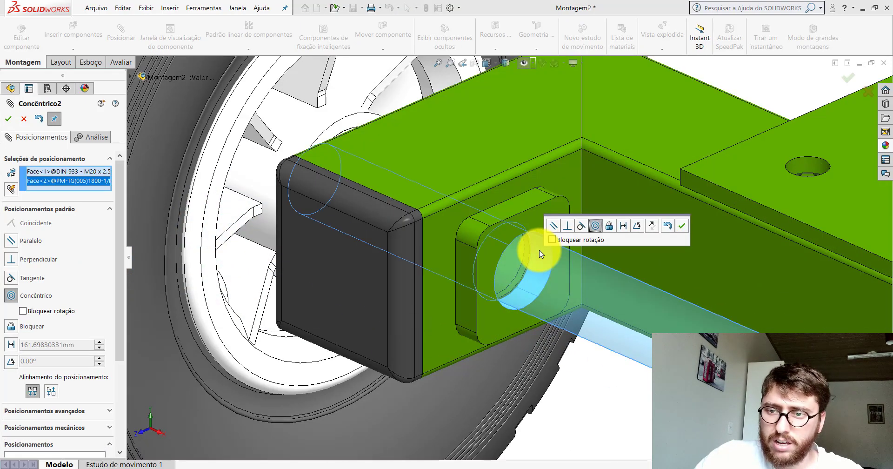
{"action": "left_click", "coordinate": [683, 228]}
Pull the bolt out and set a 1.00 mm distance mate between bolt head and wheel hub.
{"action": "scroll", "coordinate": [509, 255], "scroll_direction": "up", "scroll_amount": 5}
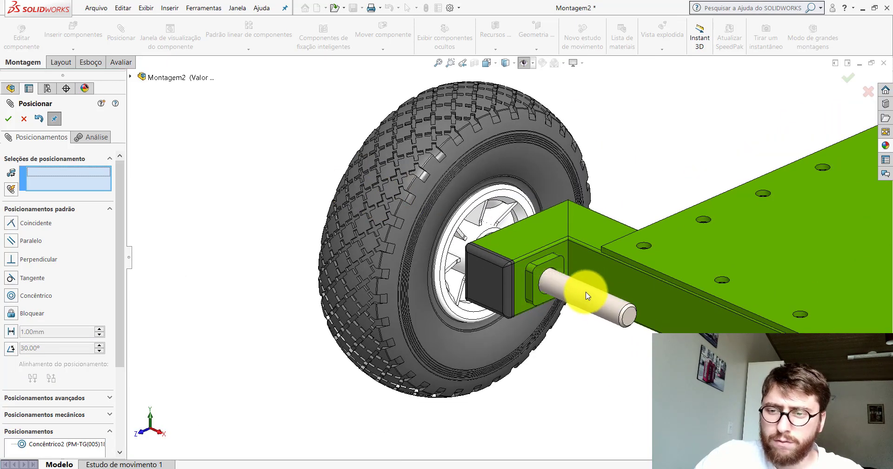
{"action": "left_click_drag", "start_coordinate": [588, 296], "coordinate": [220, 166]}
{"action": "scroll", "coordinate": [355, 173], "scroll_direction": "up", "scroll_amount": 4}
{"action": "scroll", "coordinate": [417, 242], "scroll_direction": "down", "scroll_amount": 4}
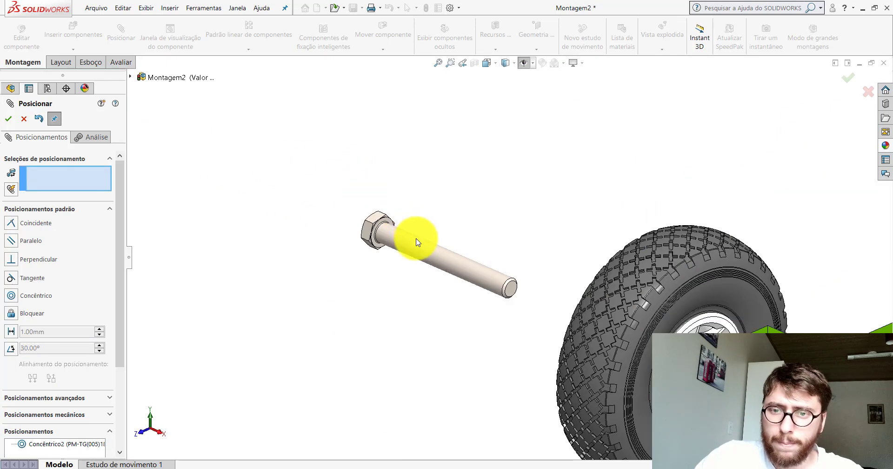
{"action": "scroll", "coordinate": [417, 242], "scroll_direction": "down", "scroll_amount": 3}
{"action": "scroll", "coordinate": [499, 234], "scroll_direction": "up", "scroll_amount": 3}
{"action": "scroll", "coordinate": [635, 299], "scroll_direction": "up", "scroll_amount": 3}
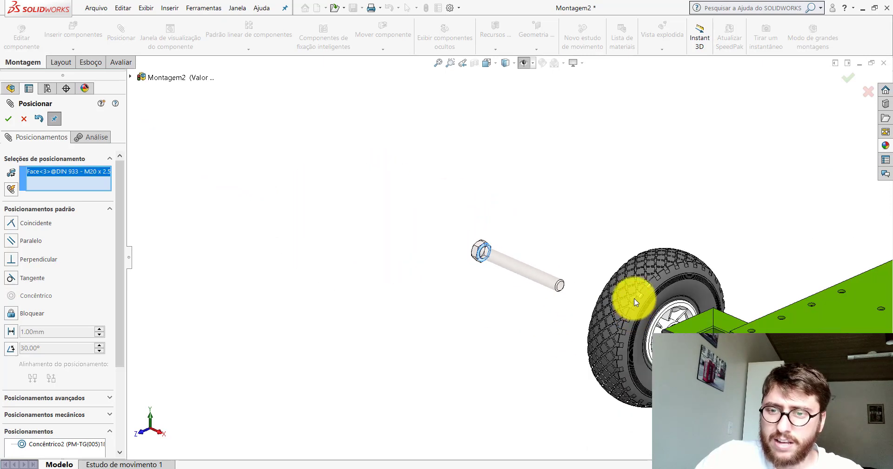
{"action": "scroll", "coordinate": [712, 306], "scroll_direction": "down", "scroll_amount": 1}
{"action": "scroll", "coordinate": [562, 315], "scroll_direction": "down", "scroll_amount": 2}
{"action": "scroll", "coordinate": [562, 315], "scroll_direction": "down", "scroll_amount": 3}
{"action": "left_click", "coordinate": [513, 309]}
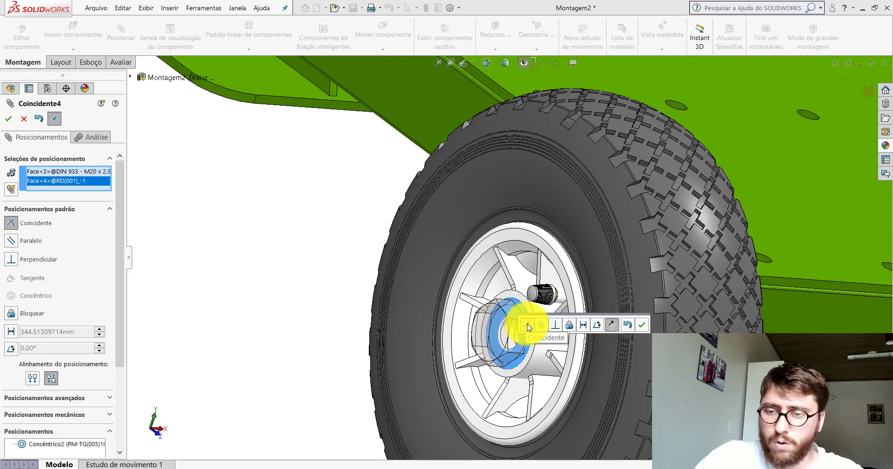
{"action": "left_click", "coordinate": [583, 326]}
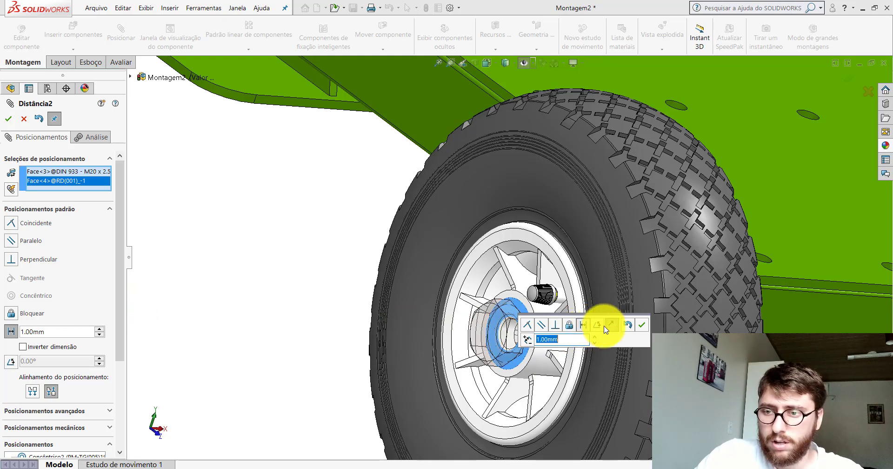
{"action": "left_click", "coordinate": [641, 325]}
Make a bolt head flat parallel to the frame arm's top and finish mating.
{"action": "scroll", "coordinate": [469, 285], "scroll_direction": "down", "scroll_amount": 3}
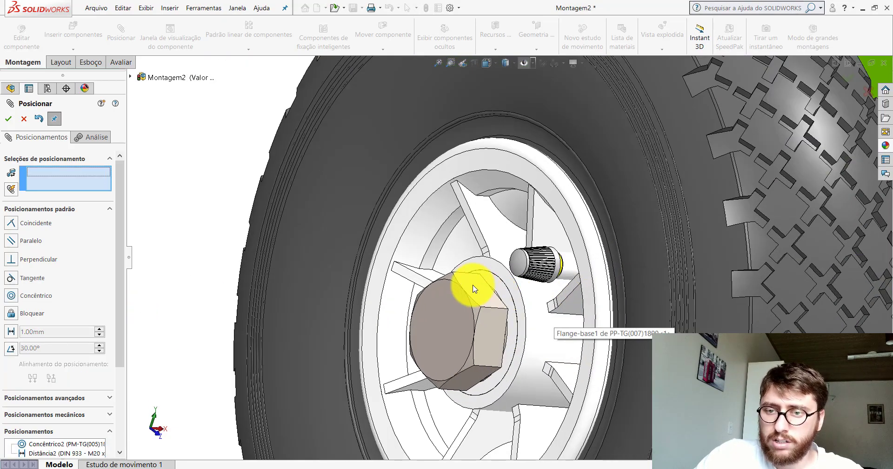
{"action": "left_click", "coordinate": [480, 289]}
{"action": "mouse_move", "coordinate": [479, 289]}
{"action": "middle_mouse_down"}
{"action": "mouse_move", "coordinate": [486, 278]}
{"action": "mouse_move", "coordinate": [636, 268]}
{"action": "middle_mouse_up"}
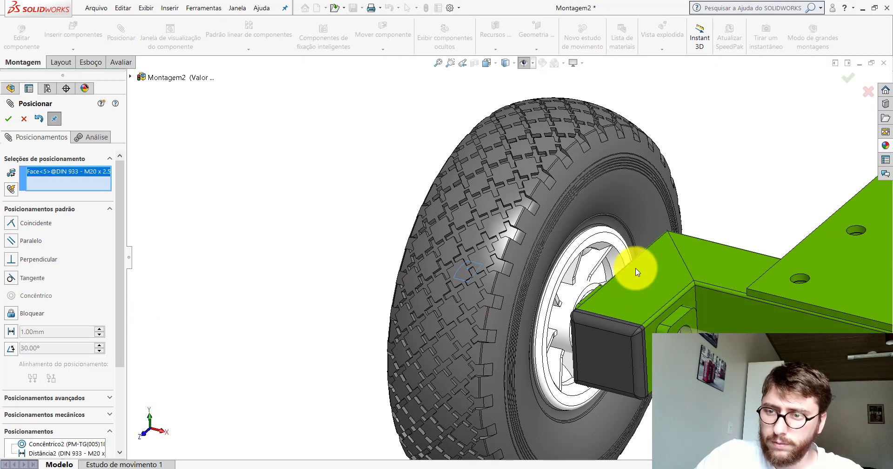
{"action": "left_click", "coordinate": [635, 269]}
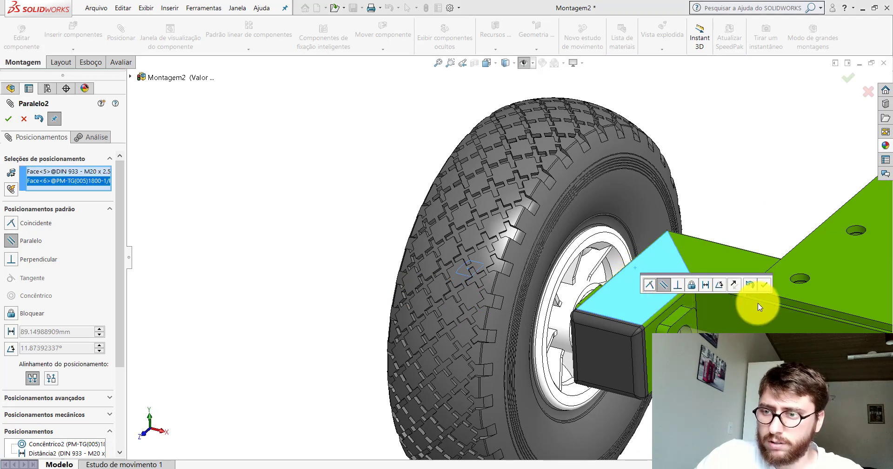
{"action": "left_click", "coordinate": [766, 285]}
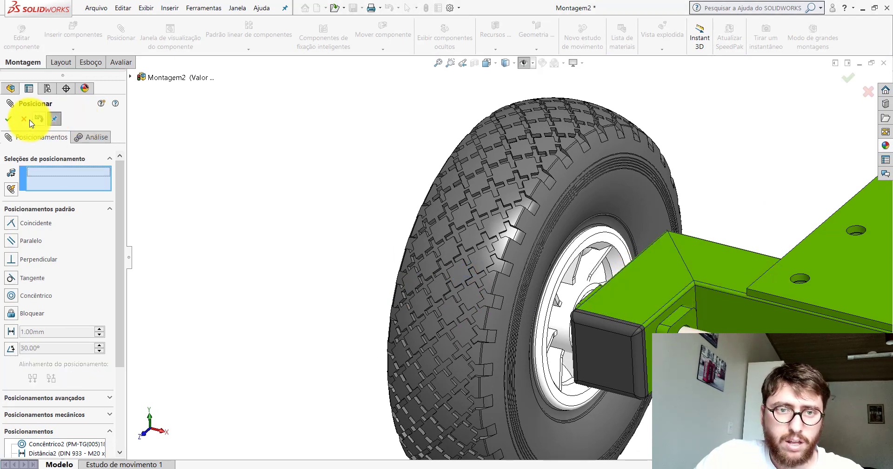
{"action": "left_click", "coordinate": [8, 119]}
{"action": "scroll", "coordinate": [588, 259], "scroll_direction": "up", "scroll_amount": 2}
{"action": "scroll", "coordinate": [560, 279], "scroll_direction": "up", "scroll_amount": 2}
Insert the DIN 985 - M20_ nut and place it beside the axle pin.
{"action": "scroll", "coordinate": [560, 279], "scroll_direction": "up", "scroll_amount": 1}
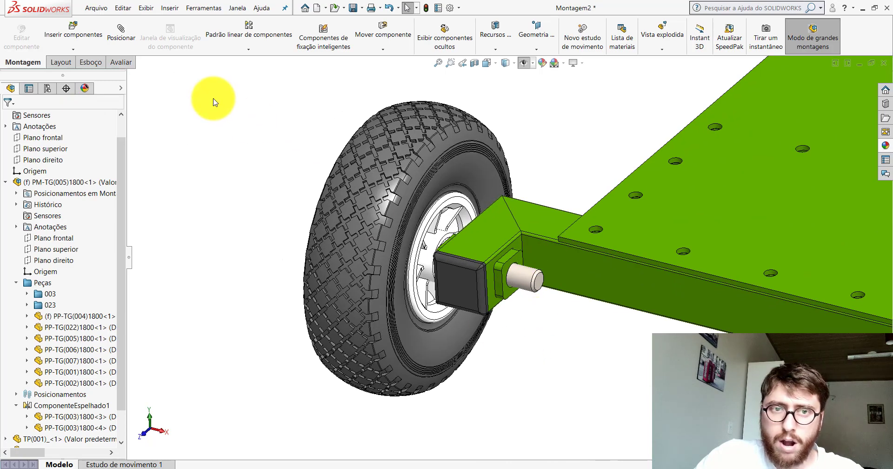
{"action": "left_click", "coordinate": [76, 31]}
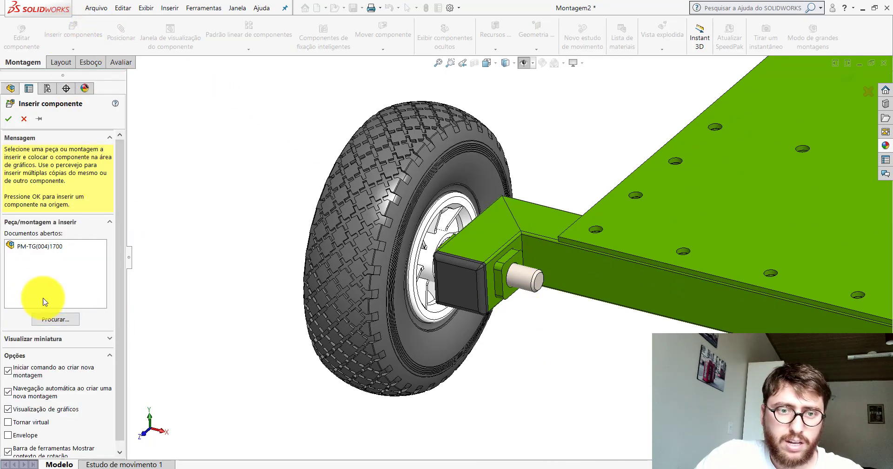
{"action": "left_click", "coordinate": [45, 320]}
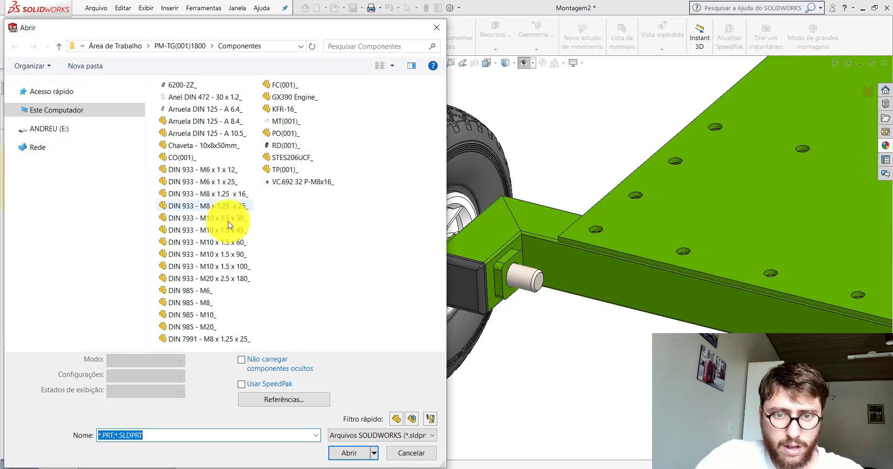
{"action": "double_click", "coordinate": [201, 328]}
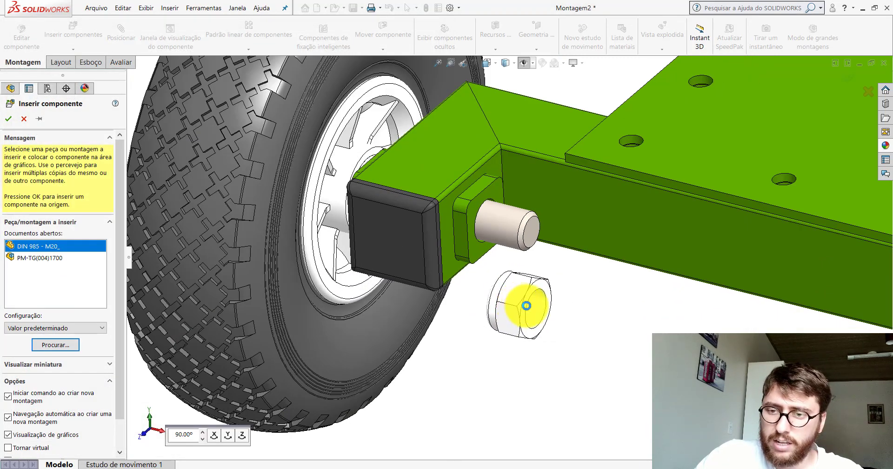
{"action": "left_click", "coordinate": [519, 305]}
{"action": "scroll", "coordinate": [573, 299], "scroll_direction": "down", "scroll_amount": 2}
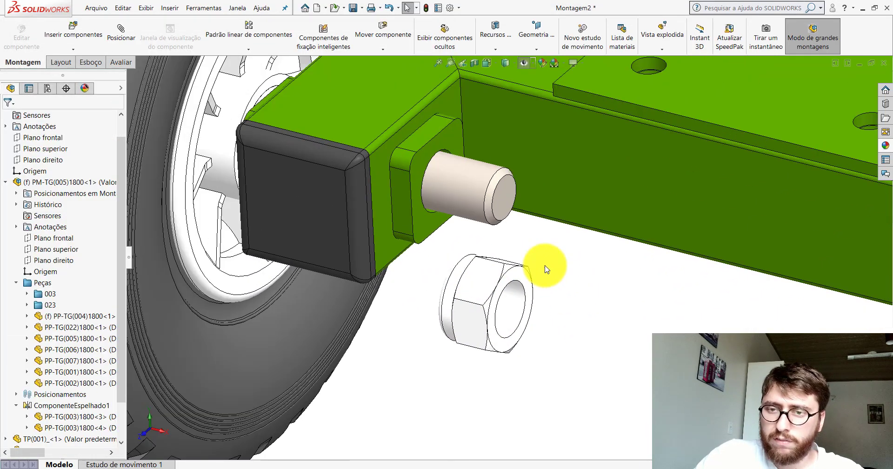
Copy the axle pin's beige appearance onto the whole nut and rotate the nut.
{"action": "left_click", "coordinate": [462, 181]}
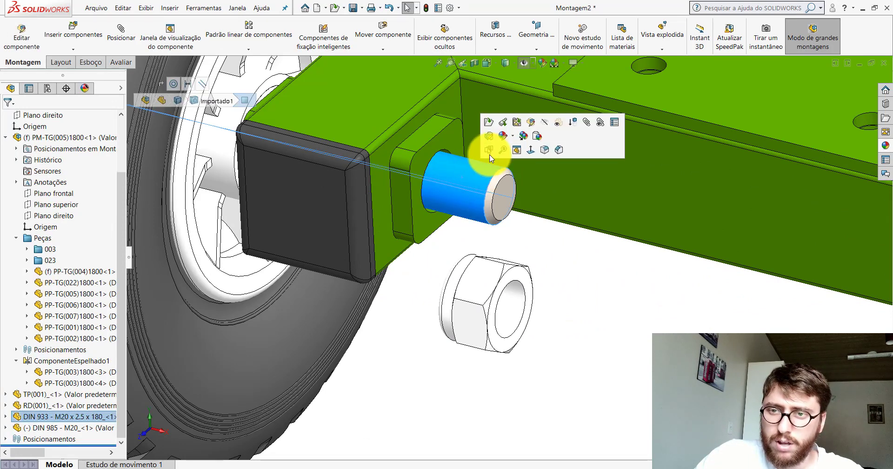
{"action": "left_click", "coordinate": [523, 137]}
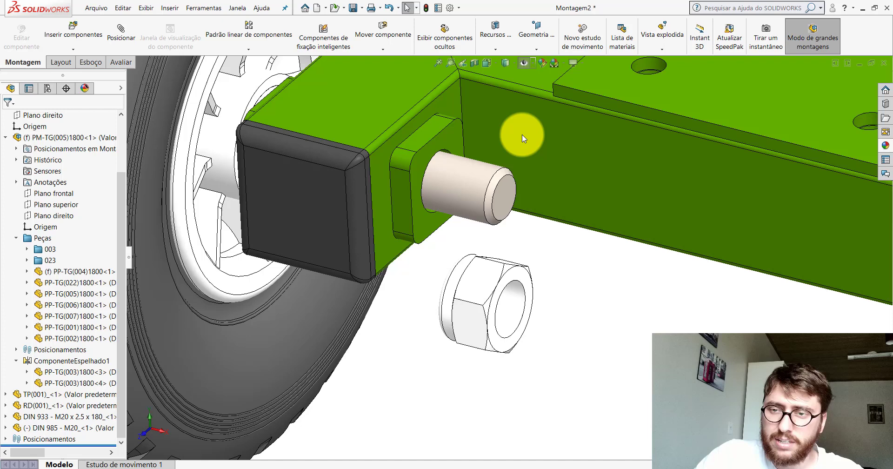
{"action": "left_click", "coordinate": [483, 273]}
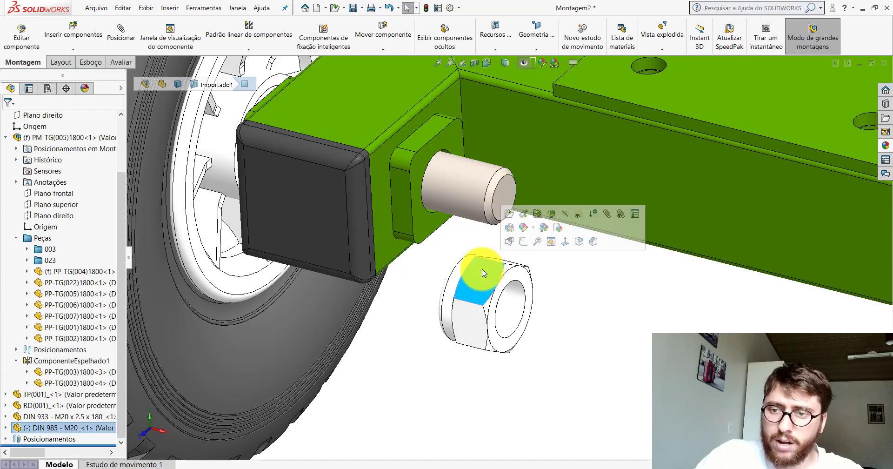
{"action": "left_click", "coordinate": [561, 229]}
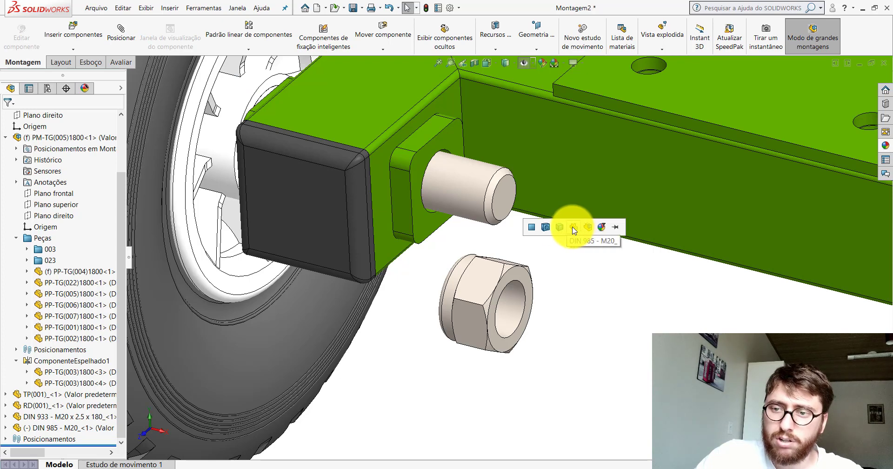
{"action": "left_click", "coordinate": [573, 228]}
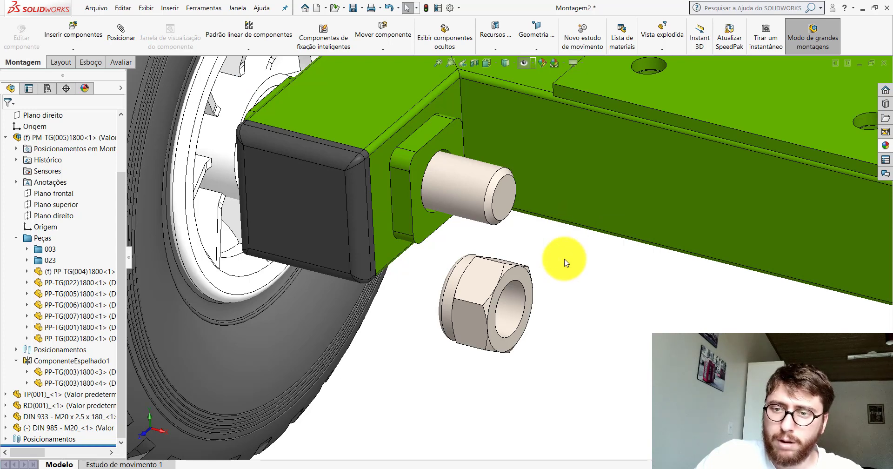
{"action": "scroll", "coordinate": [478, 202], "scroll_direction": "up", "scroll_amount": 3}
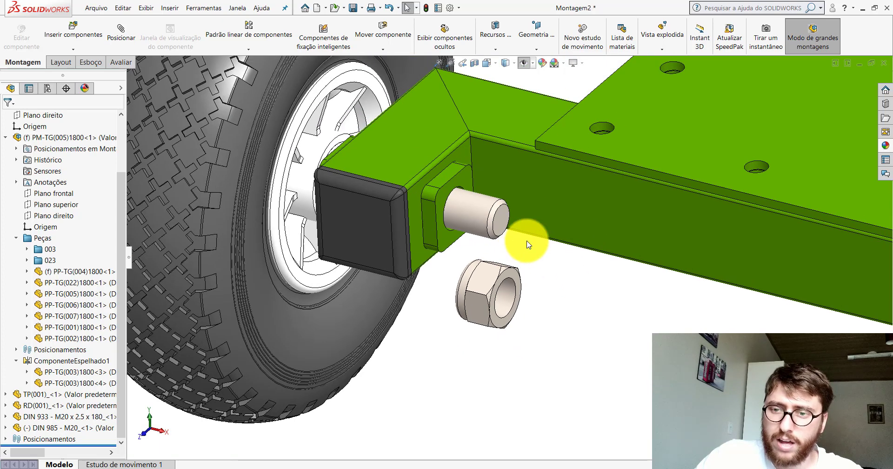
{"action": "scroll", "coordinate": [470, 296], "scroll_direction": "down", "scroll_amount": 3}
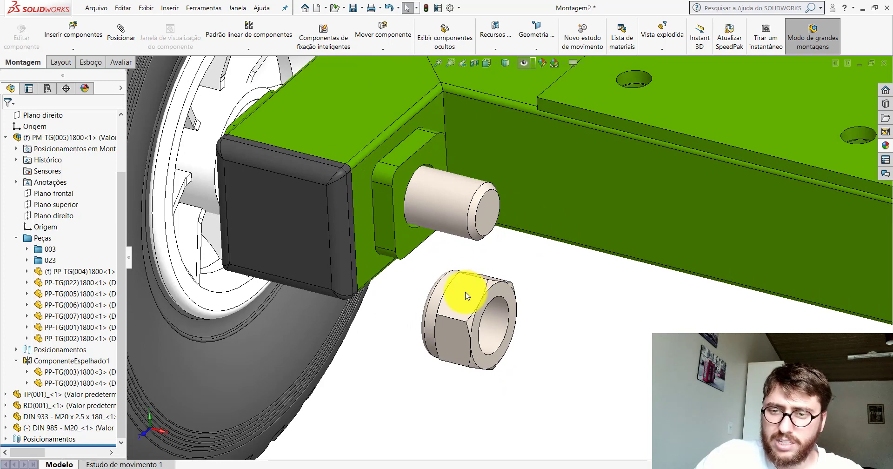
{"action": "mouse_move", "coordinate": [465, 293]}
{"action": "right_mouse_down"}
{"action": "mouse_move", "coordinate": [554, 361]}
{"action": "mouse_move", "coordinate": [648, 412]}
{"action": "mouse_move", "coordinate": [553, 340]}
{"action": "right_mouse_up"}
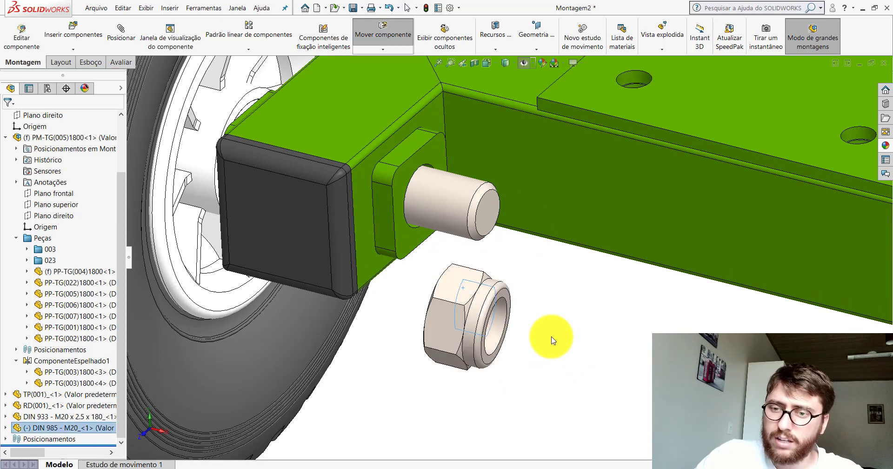
Mate the nut's bore concentric with the bolt's cylindrical face.
{"action": "left_click", "coordinate": [121, 32]}
{"action": "left_click", "coordinate": [450, 201]}
{"action": "scroll", "coordinate": [450, 201], "scroll_direction": "up", "scroll_amount": 2}
{"action": "middle_click_drag", "start_coordinate": [450, 201], "coordinate": [419, 160]}
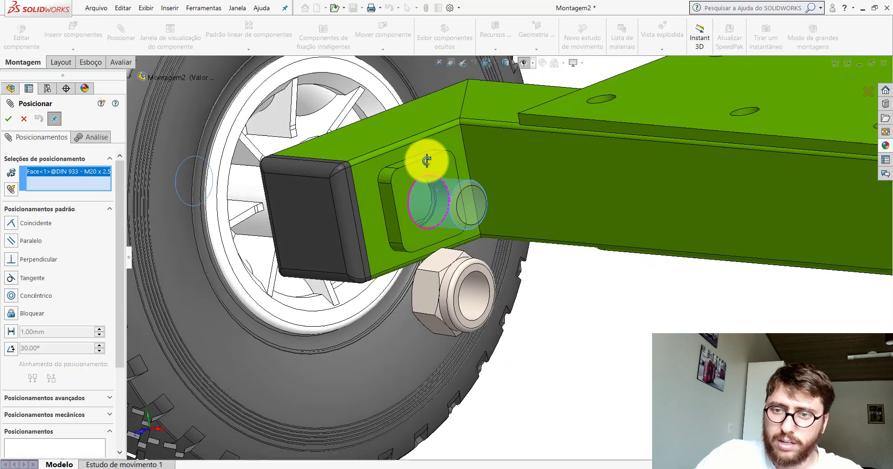
{"action": "scroll", "coordinate": [470, 280], "scroll_direction": "down", "scroll_amount": 3}
{"action": "left_click", "coordinate": [470, 280]}
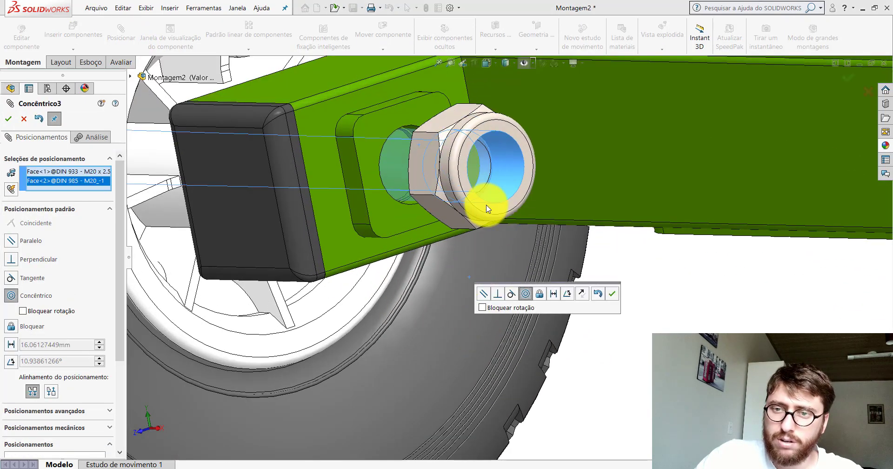
{"action": "left_click", "coordinate": [614, 295]}
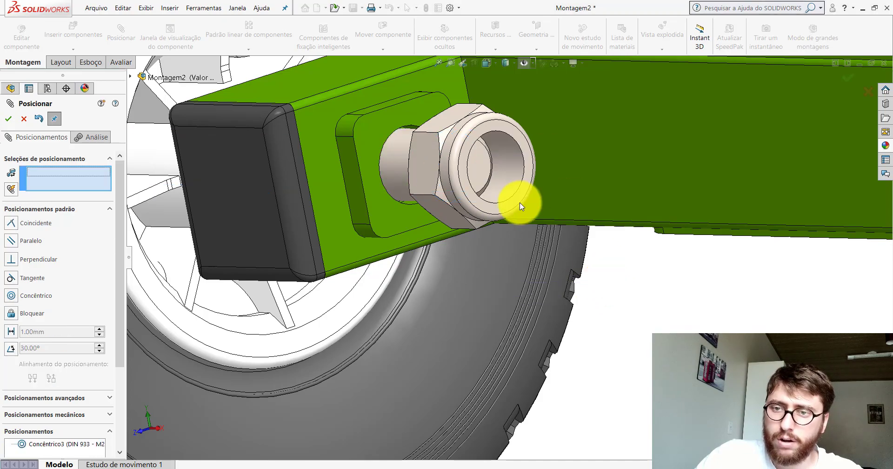
Seat the nut's flat face coincident with the bracket's outer face.
{"action": "scroll", "coordinate": [508, 203], "scroll_direction": "up", "scroll_amount": 2}
{"action": "scroll", "coordinate": [484, 221], "scroll_direction": "down", "scroll_amount": 3}
{"action": "left_click", "coordinate": [463, 206]}
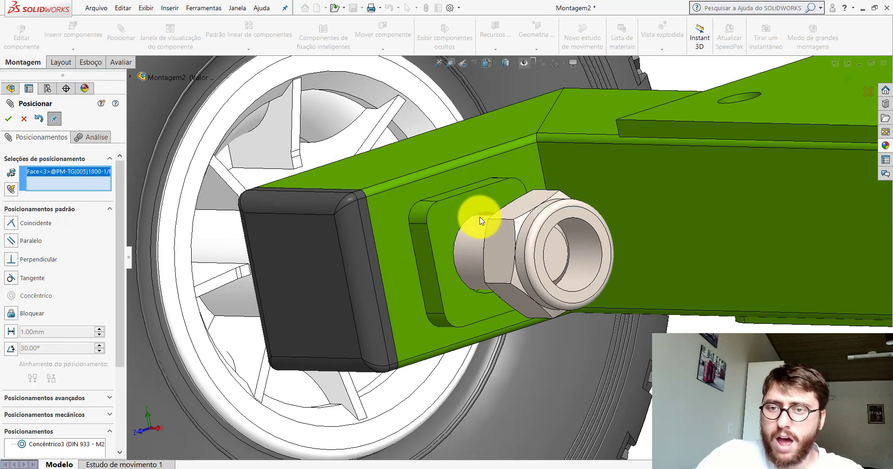
{"action": "scroll", "coordinate": [493, 240], "scroll_direction": "up", "scroll_amount": 2}
{"action": "mouse_move", "coordinate": [504, 234]}
{"action": "middle_mouse_down"}
{"action": "mouse_move", "coordinate": [572, 167]}
{"action": "mouse_move", "coordinate": [690, 218]}
{"action": "middle_mouse_up"}
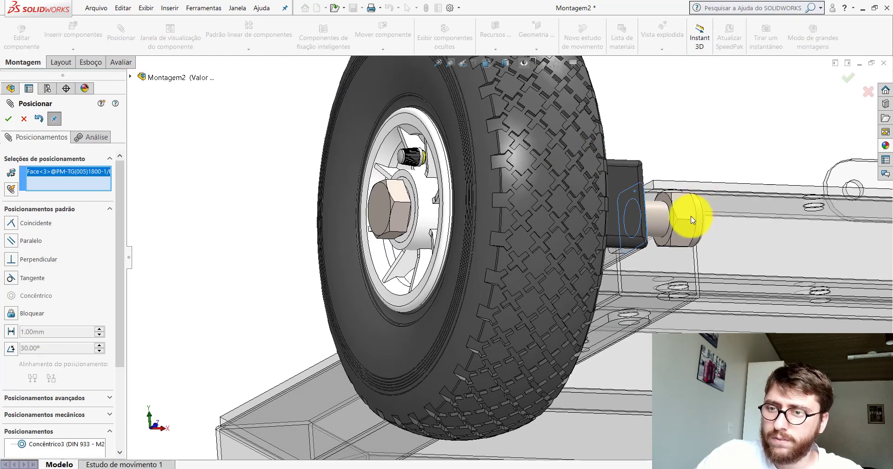
{"action": "scroll", "coordinate": [590, 200], "scroll_direction": "down", "scroll_amount": 3}
{"action": "left_click", "coordinate": [584, 193]}
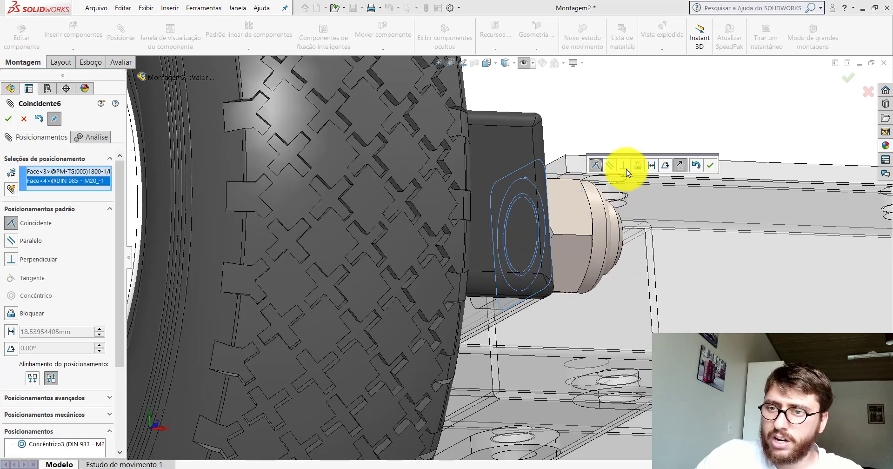
{"action": "left_click", "coordinate": [710, 166]}
Make the nut's flats parallel to the bolt head flats and finish mating.
{"action": "scroll", "coordinate": [578, 213], "scroll_direction": "up", "scroll_amount": 5}
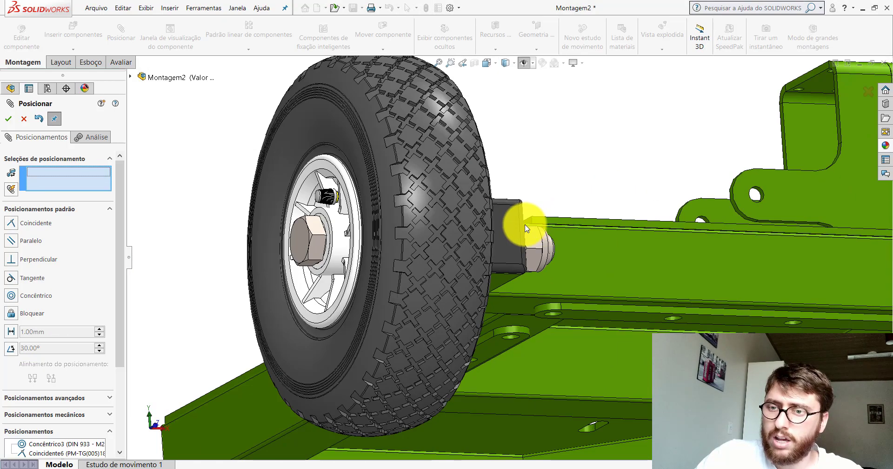
{"action": "mouse_move", "coordinate": [524, 225]}
{"action": "middle_mouse_down"}
{"action": "mouse_move", "coordinate": [444, 331]}
{"action": "mouse_move", "coordinate": [487, 371]}
{"action": "middle_mouse_up"}
{"action": "scroll", "coordinate": [487, 371], "scroll_direction": "down", "scroll_amount": 5}
{"action": "left_click", "coordinate": [458, 223]}
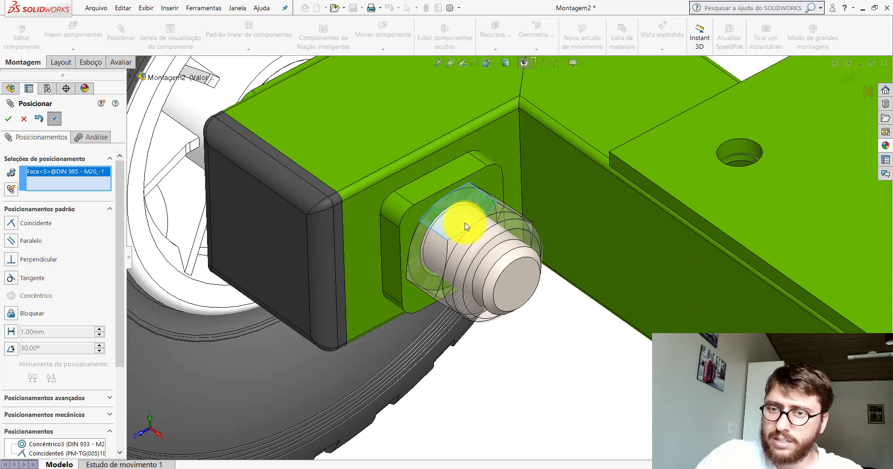
{"action": "scroll", "coordinate": [470, 209], "scroll_direction": "up", "scroll_amount": 3}
{"action": "middle_click_drag", "start_coordinate": [478, 199], "coordinate": [512, 240]}
{"action": "left_click", "coordinate": [262, 176]}
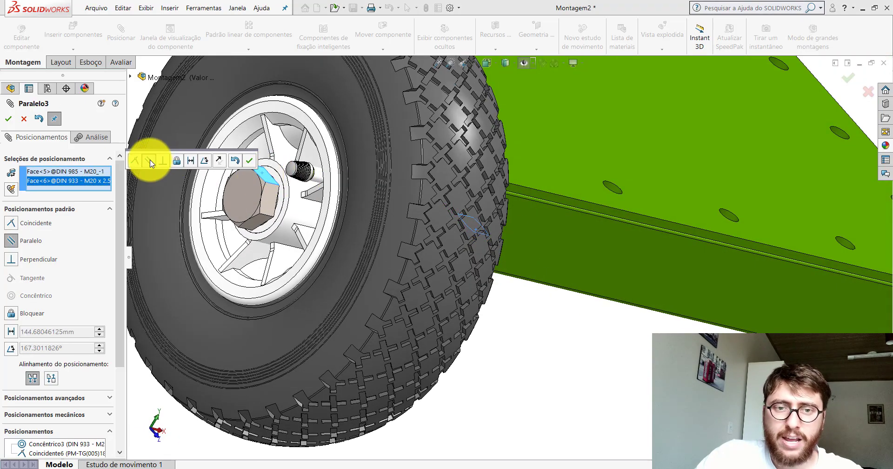
{"action": "left_click", "coordinate": [250, 161]}
{"action": "left_click", "coordinate": [8, 119]}
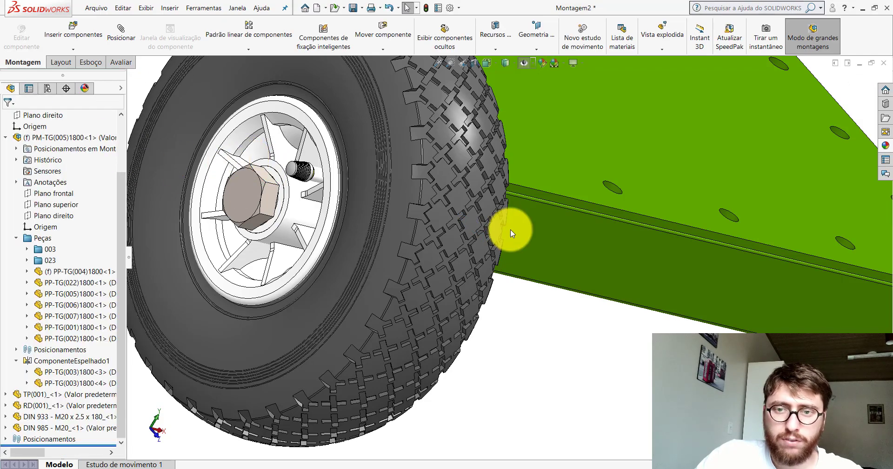
Orbit and zoom around the wheel and frame tube end to inspect the bolted joint.
{"action": "mouse_move", "coordinate": [510, 230]}
{"action": "middle_mouse_down"}
{"action": "mouse_move", "coordinate": [438, 212]}
{"action": "mouse_move", "coordinate": [428, 243]}
{"action": "middle_mouse_up"}
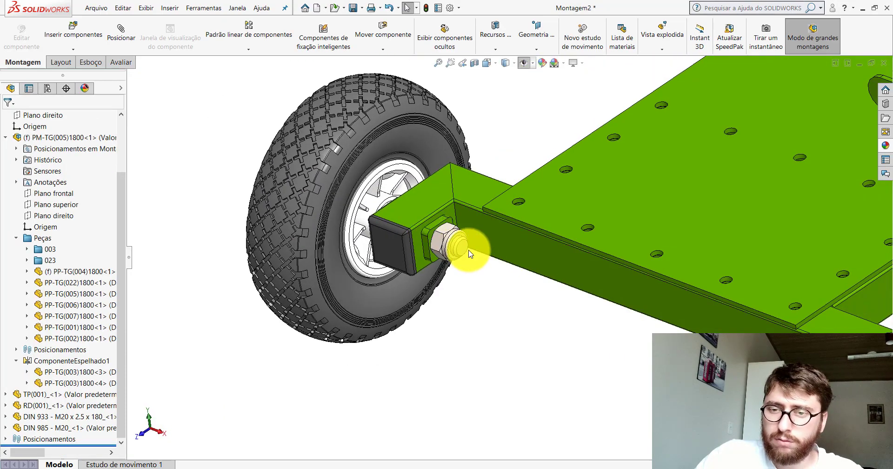
{"action": "scroll", "coordinate": [468, 250], "scroll_direction": "up", "scroll_amount": 5}
{"action": "scroll", "coordinate": [506, 256], "scroll_direction": "down", "scroll_amount": 2}
{"action": "scroll", "coordinate": [507, 256], "scroll_direction": "down", "scroll_amount": 2}
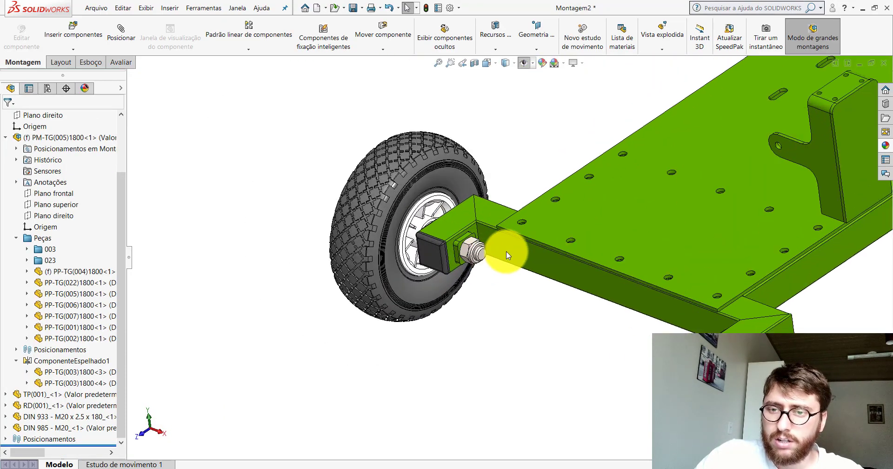
{"action": "scroll", "coordinate": [563, 282], "scroll_direction": "down", "scroll_amount": 2}
{"action": "scroll", "coordinate": [676, 316], "scroll_direction": "up", "scroll_amount": 2}
{"action": "scroll", "coordinate": [676, 320], "scroll_direction": "down", "scroll_amount": 3}
{"action": "scroll", "coordinate": [668, 319], "scroll_direction": "down", "scroll_amount": 3}
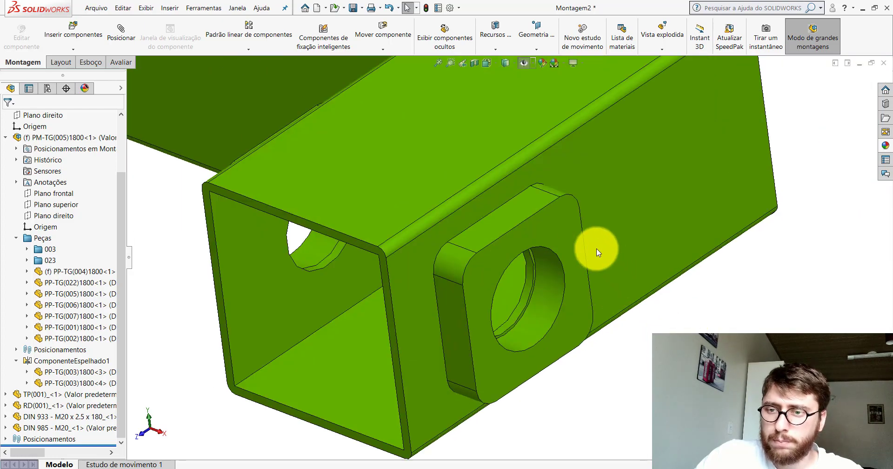
{"action": "scroll", "coordinate": [560, 213], "scroll_direction": "up", "scroll_amount": 4}
{"action": "scroll", "coordinate": [375, 150], "scroll_direction": "down", "scroll_amount": 3}
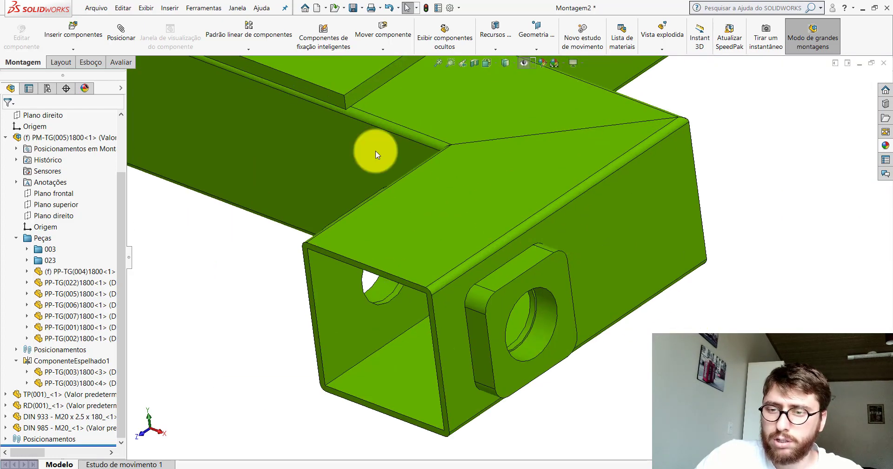
{"action": "middle_click_drag", "start_coordinate": [487, 256], "coordinate": [510, 266]}
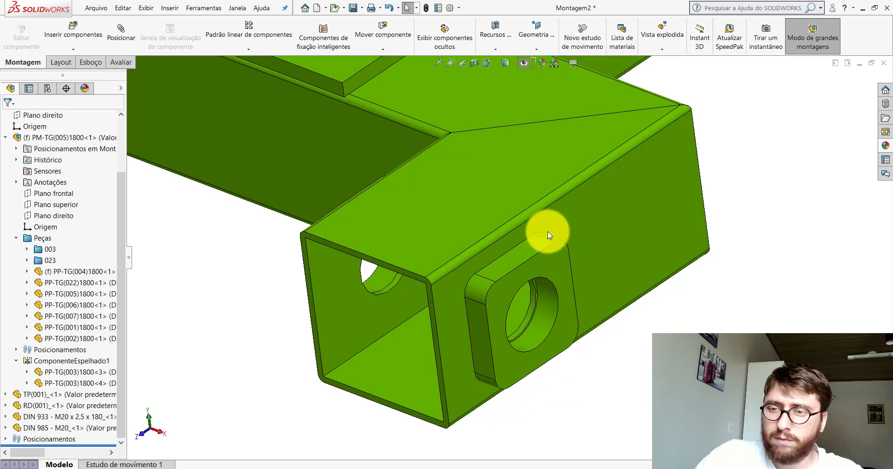
{"action": "scroll", "coordinate": [532, 267], "scroll_direction": "up", "scroll_amount": 3}
{"action": "scroll", "coordinate": [503, 258], "scroll_direction": "down", "scroll_amount": 2}
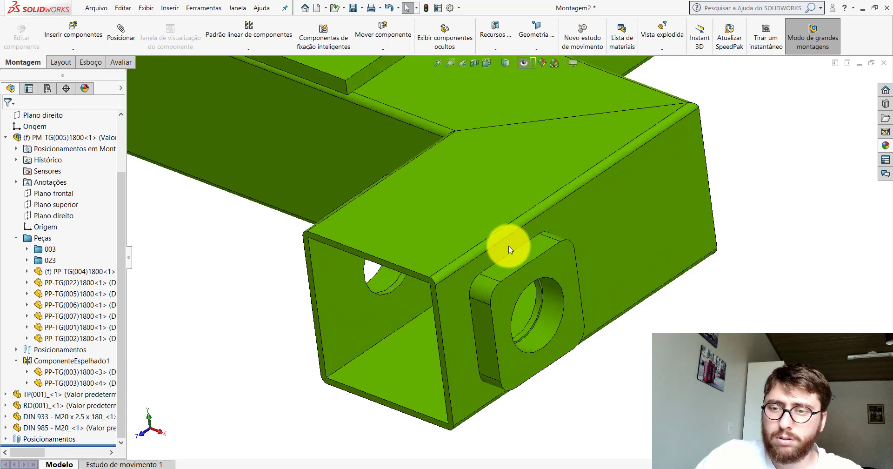
{"action": "scroll", "coordinate": [509, 251], "scroll_direction": "up", "scroll_amount": 3}
Switch to Isometric view and show the Frontal, Direito and Superior reference planes.
{"action": "left_click", "coordinate": [495, 61]}
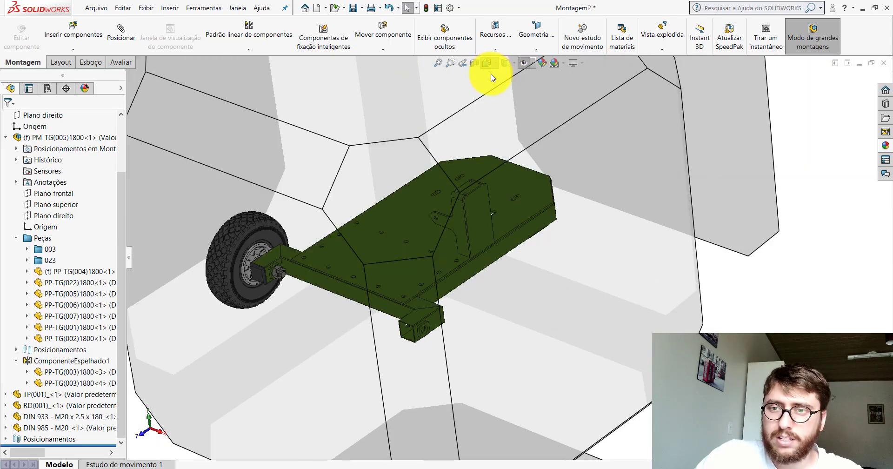
{"action": "left_click", "coordinate": [531, 95]}
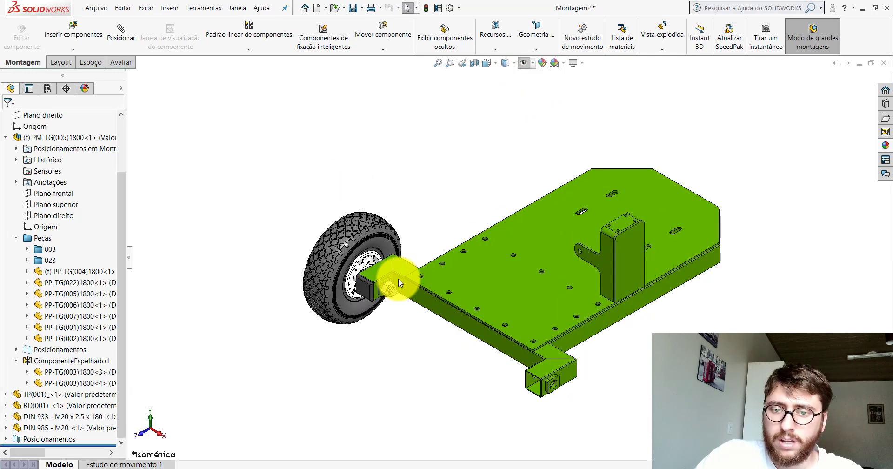
{"action": "scroll", "coordinate": [398, 278], "scroll_direction": "down", "scroll_amount": 3}
{"action": "scroll", "coordinate": [525, 295], "scroll_direction": "up", "scroll_amount": 3}
{"action": "scroll", "coordinate": [342, 186], "scroll_direction": "down", "scroll_amount": 2}
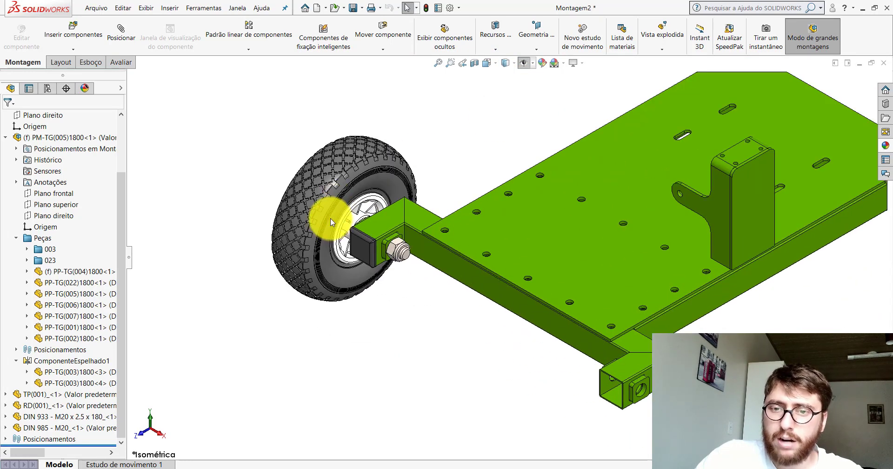
{"action": "scroll", "coordinate": [579, 223], "scroll_direction": "up", "scroll_amount": 2}
{"action": "scroll", "coordinate": [579, 224], "scroll_direction": "up", "scroll_amount": 1}
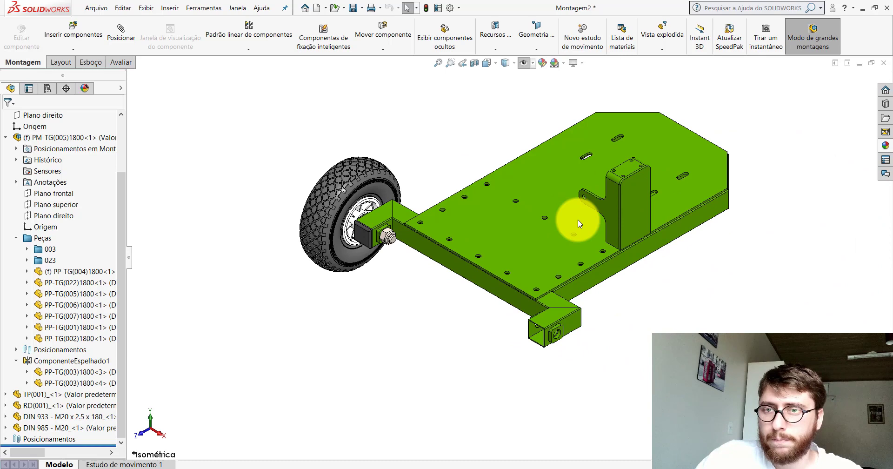
{"action": "left_click", "coordinate": [526, 64]}
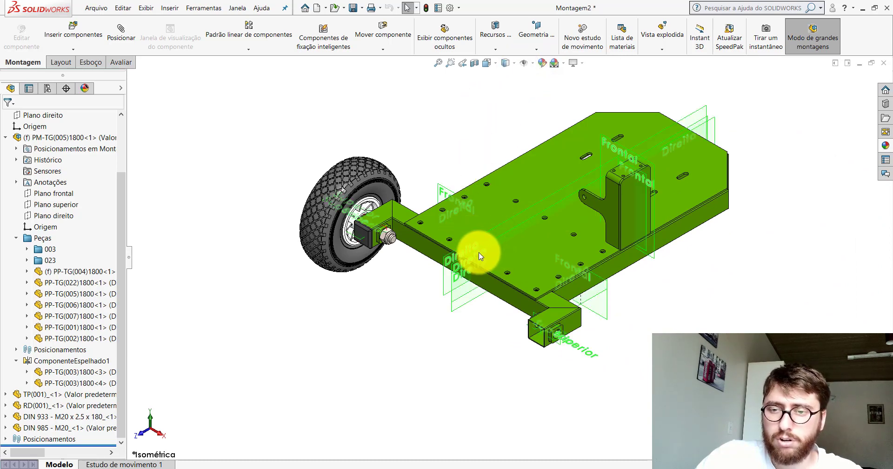
{"action": "scroll", "coordinate": [478, 252], "scroll_direction": "down", "scroll_amount": 1}
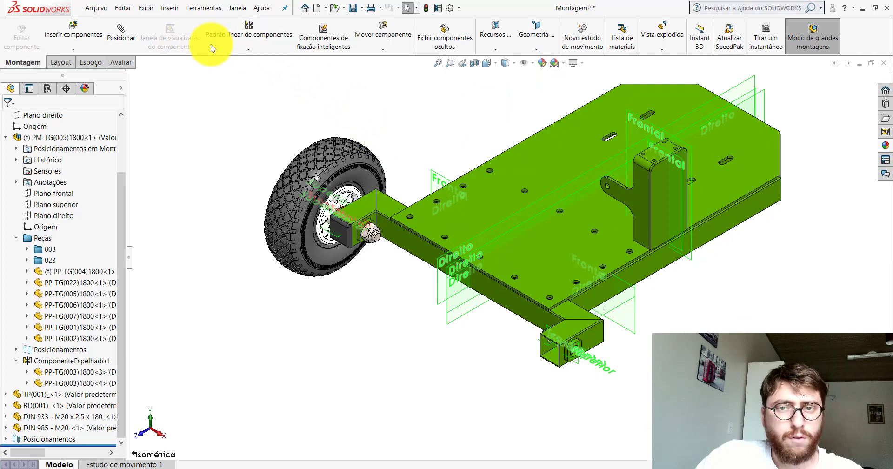
{"action": "left_click", "coordinate": [248, 49]}
Start Mirror Components with the Direito plane as mirror plane and hide the other planes.
{"action": "left_click", "coordinate": [248, 130]}
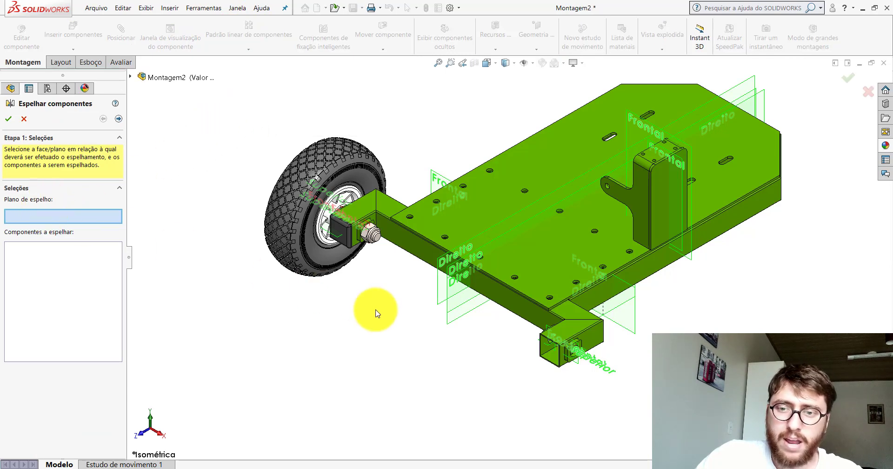
{"action": "mouse_move", "coordinate": [461, 281]}
{"action": "middle_mouse_down"}
{"action": "mouse_move", "coordinate": [512, 208]}
{"action": "mouse_move", "coordinate": [481, 227]}
{"action": "middle_mouse_up"}
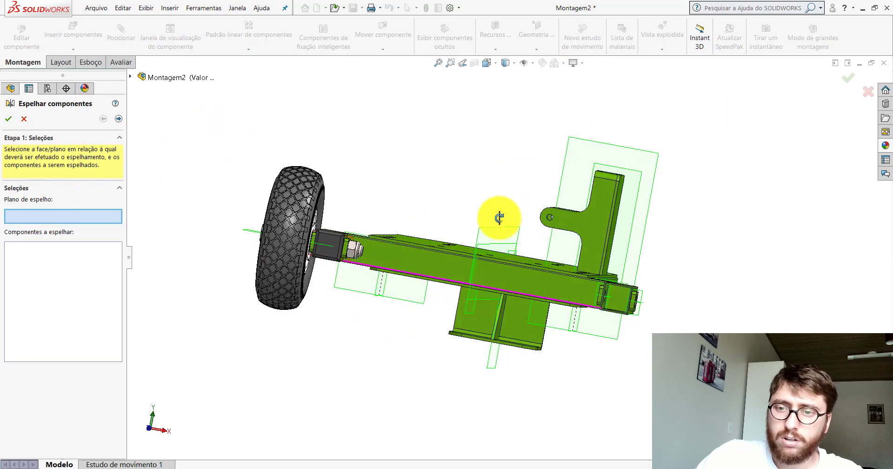
{"action": "left_click", "coordinate": [481, 227]}
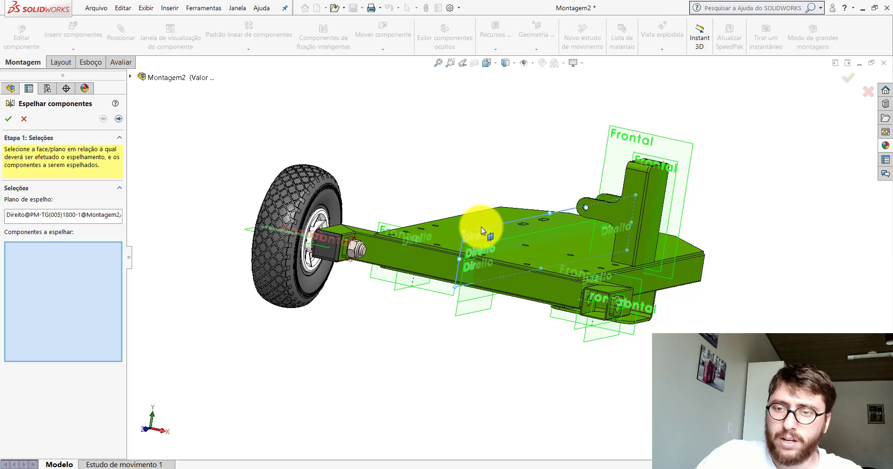
{"action": "left_click", "coordinate": [524, 64]}
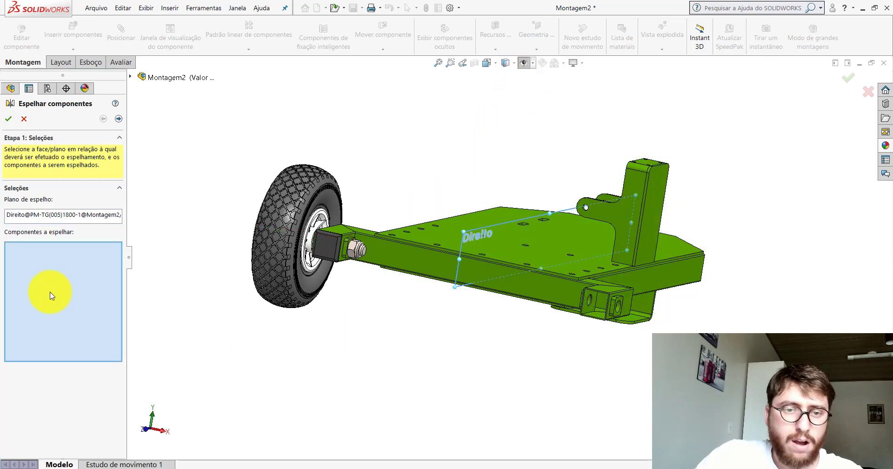
Mirror the M20 bolt, nut, axle end cap and wheel to the frame's other side.
{"action": "scroll", "coordinate": [366, 249], "scroll_direction": "down", "scroll_amount": 5}
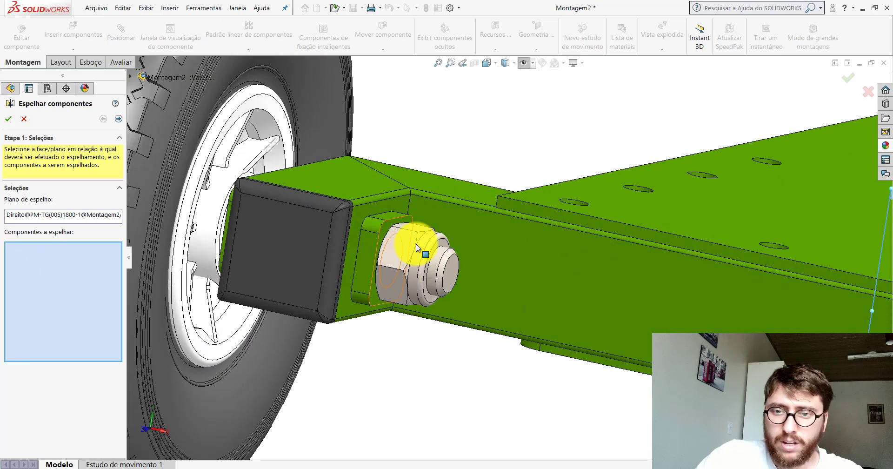
{"action": "scroll", "coordinate": [416, 243], "scroll_direction": "down", "scroll_amount": 5}
{"action": "left_click", "coordinate": [464, 279]}
{"action": "scroll", "coordinate": [464, 278], "scroll_direction": "up", "scroll_amount": 3}
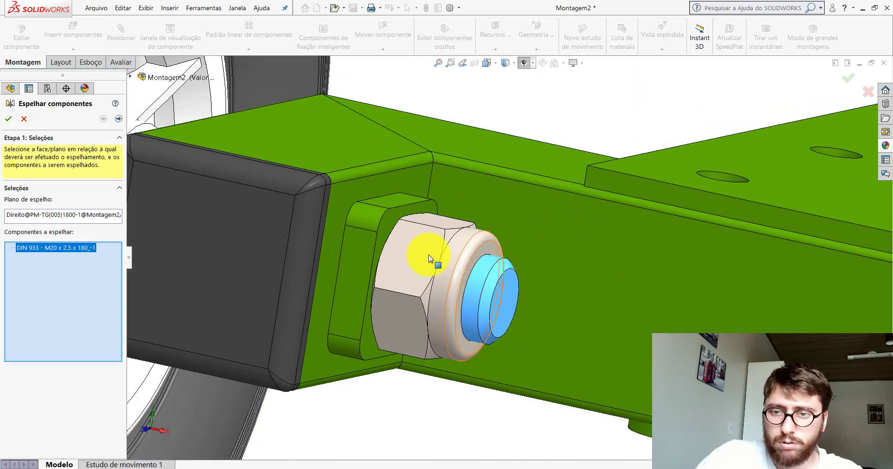
{"action": "left_click", "coordinate": [426, 253]}
{"action": "scroll", "coordinate": [386, 249], "scroll_direction": "up", "scroll_amount": 3}
{"action": "left_click", "coordinate": [336, 237]}
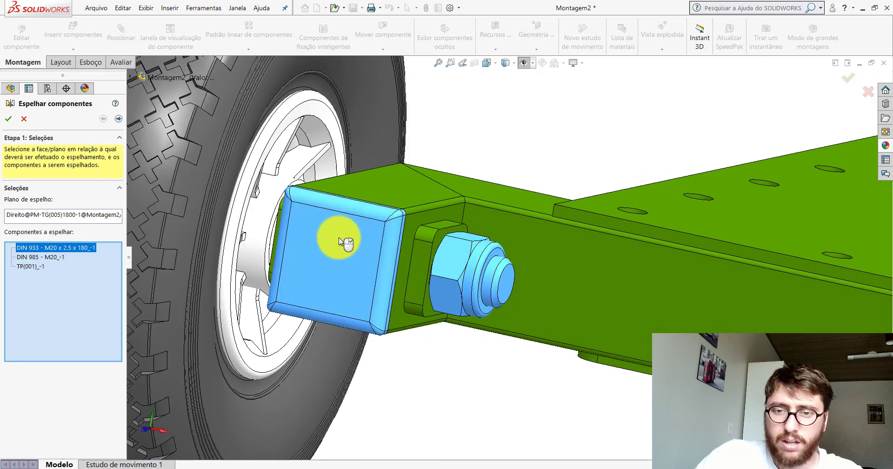
{"action": "scroll", "coordinate": [473, 224], "scroll_direction": "up", "scroll_amount": 3}
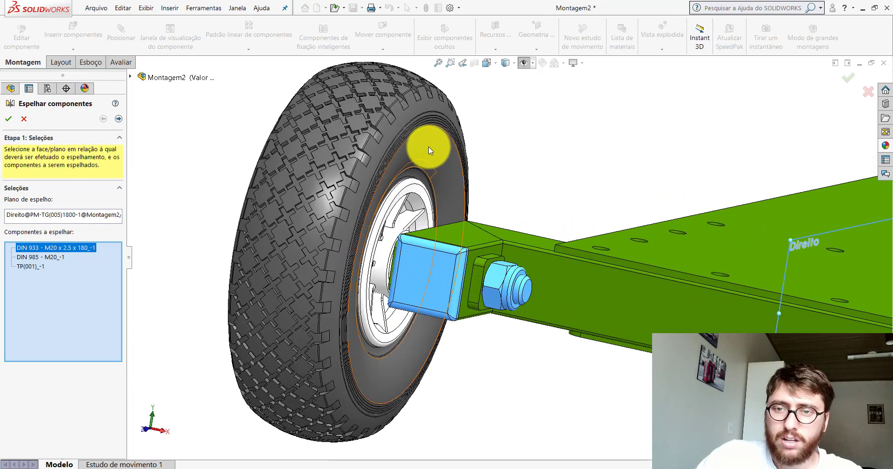
{"action": "left_click", "coordinate": [428, 146]}
{"action": "mouse_move", "coordinate": [428, 146]}
{"action": "middle_mouse_down"}
{"action": "mouse_move", "coordinate": [479, 175]}
{"action": "mouse_move", "coordinate": [433, 176]}
{"action": "mouse_move", "coordinate": [560, 225]}
{"action": "middle_mouse_up"}
{"action": "scroll", "coordinate": [561, 225], "scroll_direction": "up", "scroll_amount": 3}
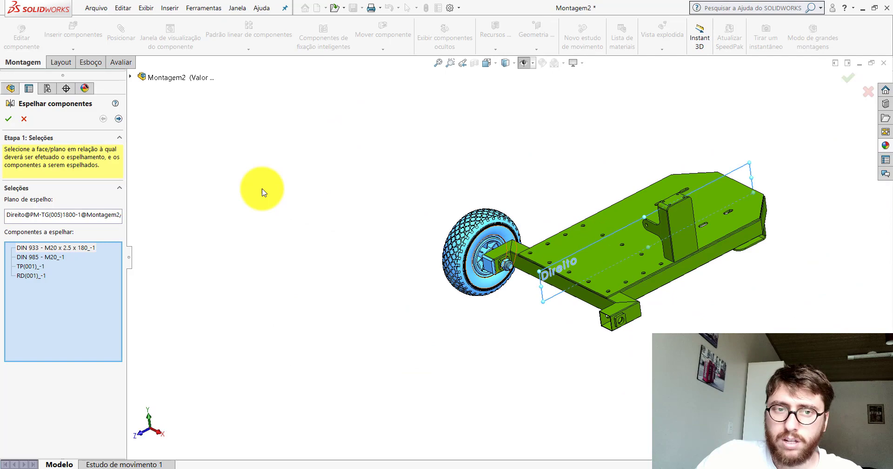
{"action": "left_click", "coordinate": [8, 116]}
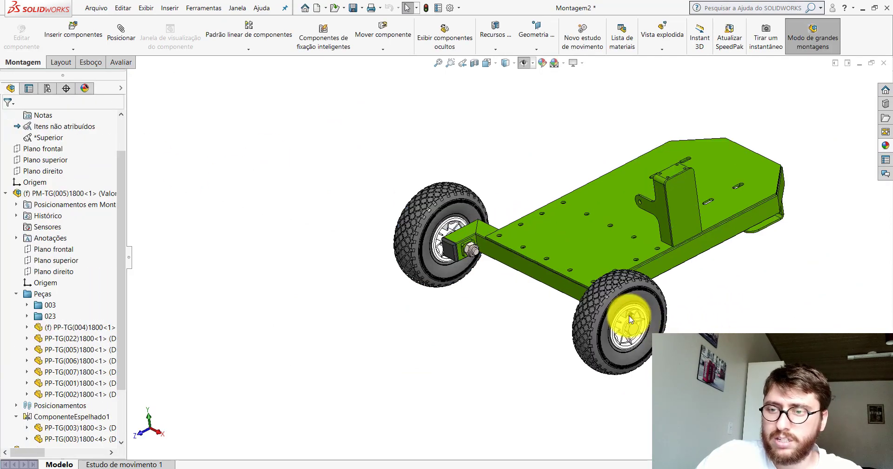
Orbit around to inspect both wheels, then snap to the Isometric view.
{"action": "scroll", "coordinate": [599, 369], "scroll_direction": "down", "scroll_amount": 5}
{"action": "mouse_move", "coordinate": [577, 286]}
{"action": "middle_mouse_down"}
{"action": "mouse_move", "coordinate": [650, 243]}
{"action": "mouse_move", "coordinate": [670, 259]}
{"action": "mouse_move", "coordinate": [635, 243]}
{"action": "mouse_move", "coordinate": [642, 251]}
{"action": "middle_mouse_up"}
{"action": "scroll", "coordinate": [503, 345], "scroll_direction": "up", "scroll_amount": 5}
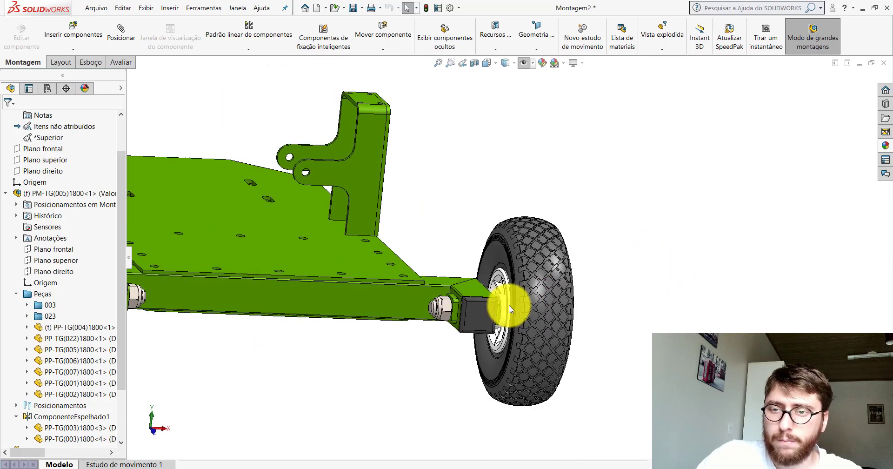
{"action": "middle_click_drag", "start_coordinate": [509, 305], "coordinate": [239, 269]}
{"action": "left_click", "coordinate": [489, 64]}
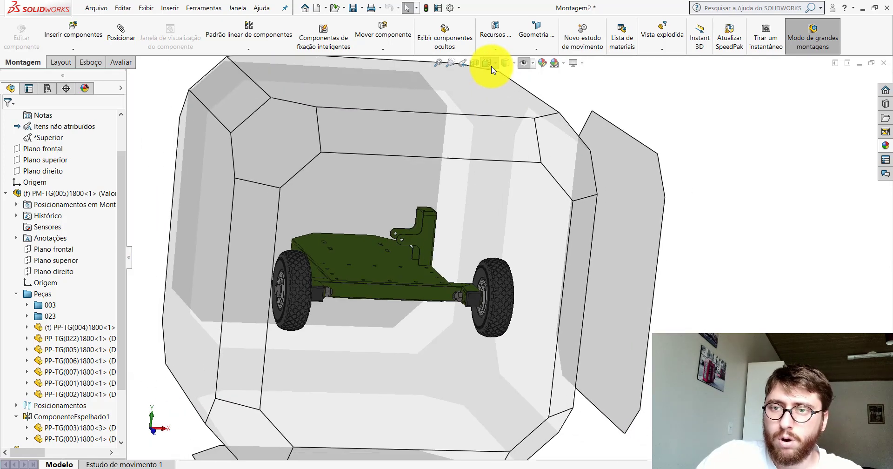
{"action": "left_click", "coordinate": [529, 95]}
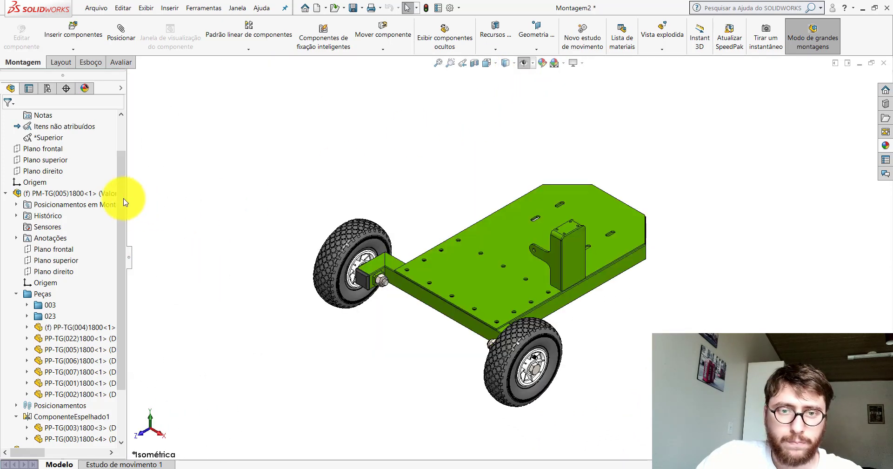
Collapse the Montagem2 tree with Recolher itens and clear the selection.
{"action": "scroll", "coordinate": [121, 186], "scroll_direction": "up", "scroll_amount": 2}
{"action": "right_click", "coordinate": [99, 120]}
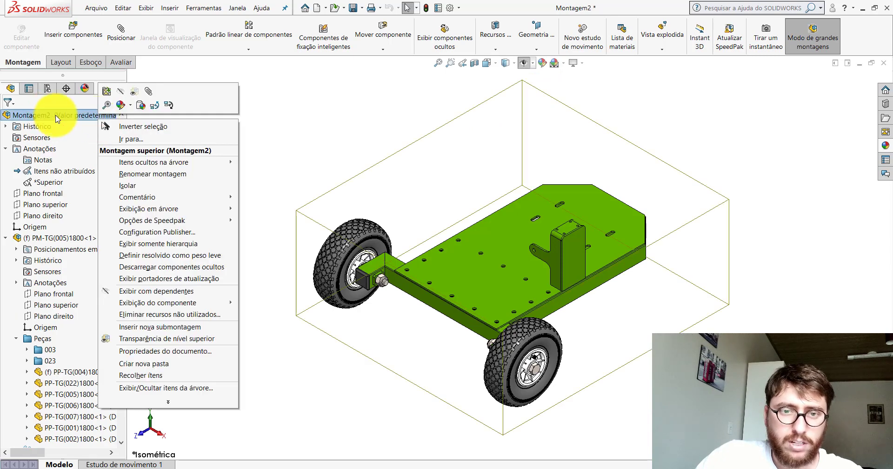
{"action": "left_click", "coordinate": [145, 375]}
{"action": "left_click", "coordinate": [231, 145]}
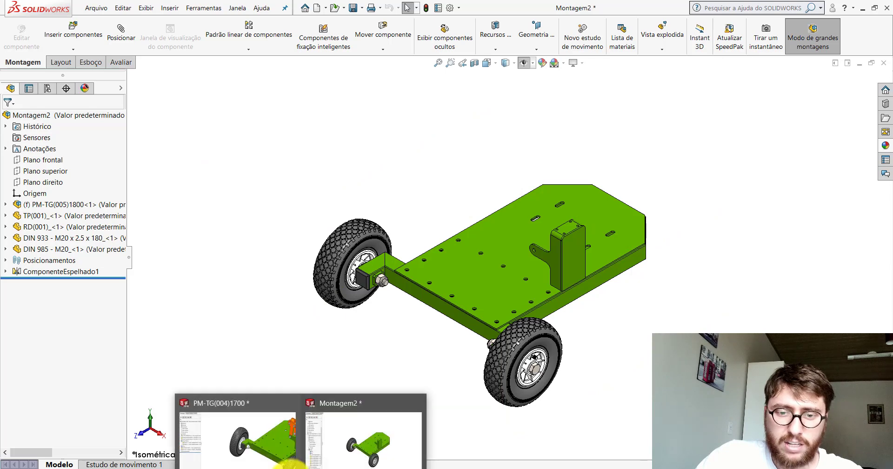
Save the assembly as PM-TG(004)1800 in the PM-TG(001)1800 folder.
{"action": "left_click", "coordinate": [354, 8]}
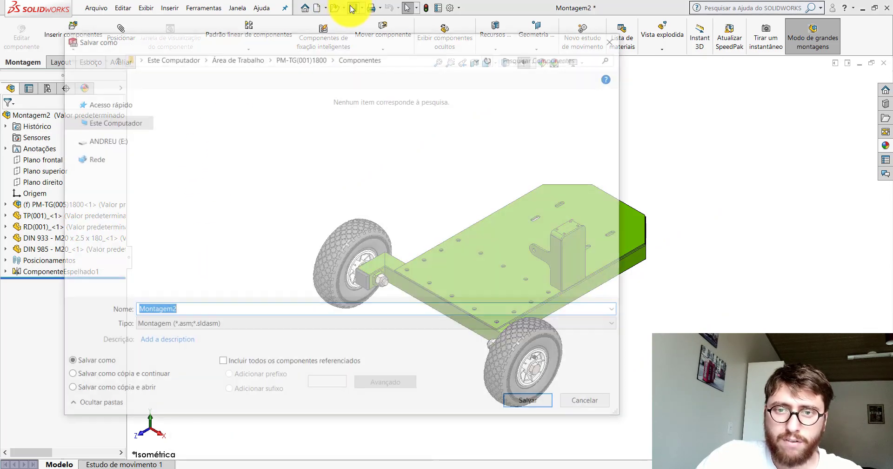
{"action": "left_click", "coordinate": [291, 57]}
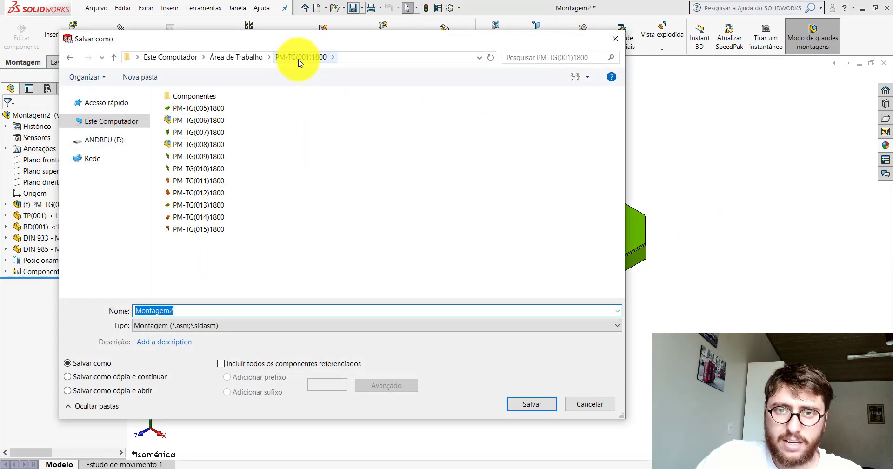
{"action": "left_click", "coordinate": [200, 109]}
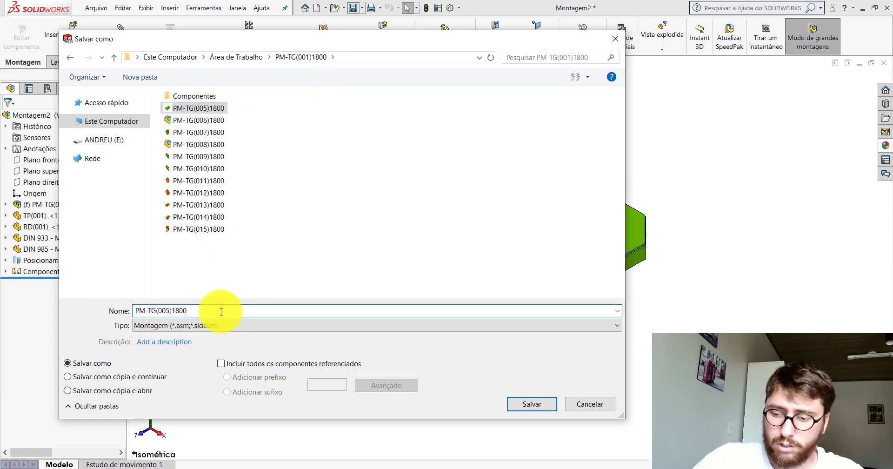
{"action": "key", "text": "Left"}
{"action": "key", "text": "Left"}
{"action": "key", "text": "BackSpace"}
{"action": "type", "text": "4"}
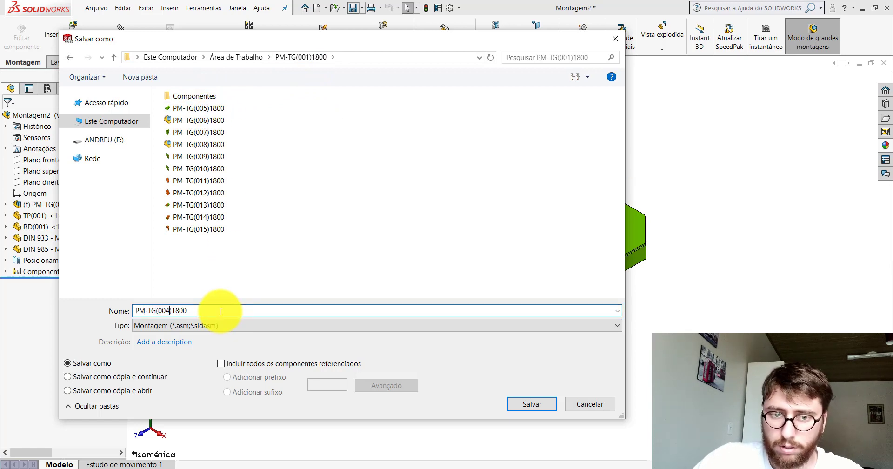
{"action": "key", "text": "Return"}
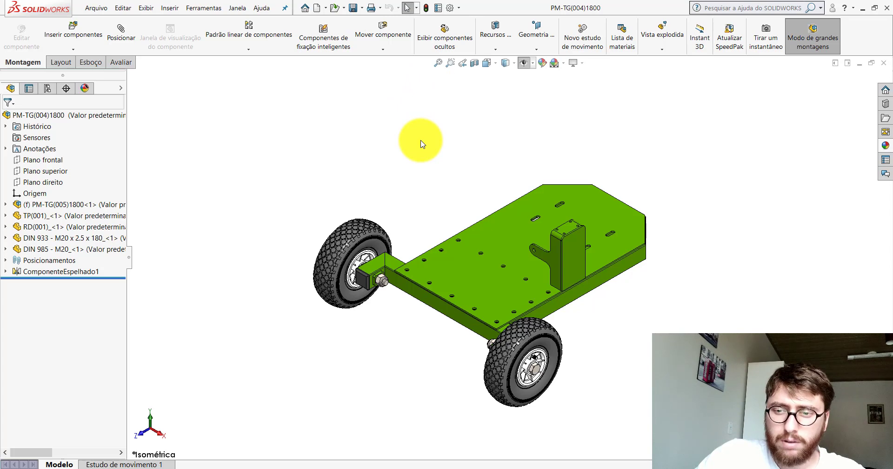
Minimize SOLIDWORKS, check the assembly files in the Montagens Explorer window, then close it.
{"action": "left_click", "coordinate": [864, 9]}
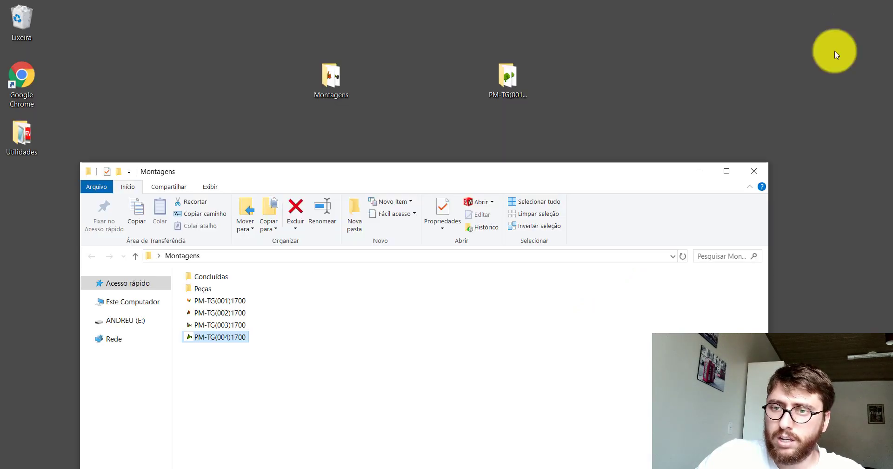
{"action": "left_click_drag", "start_coordinate": [376, 172], "coordinate": [385, 122]}
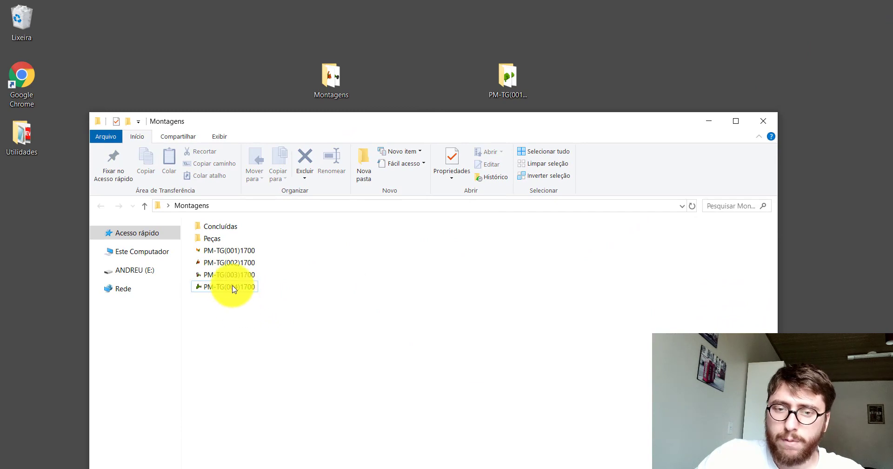
{"action": "left_click", "coordinate": [235, 367]}
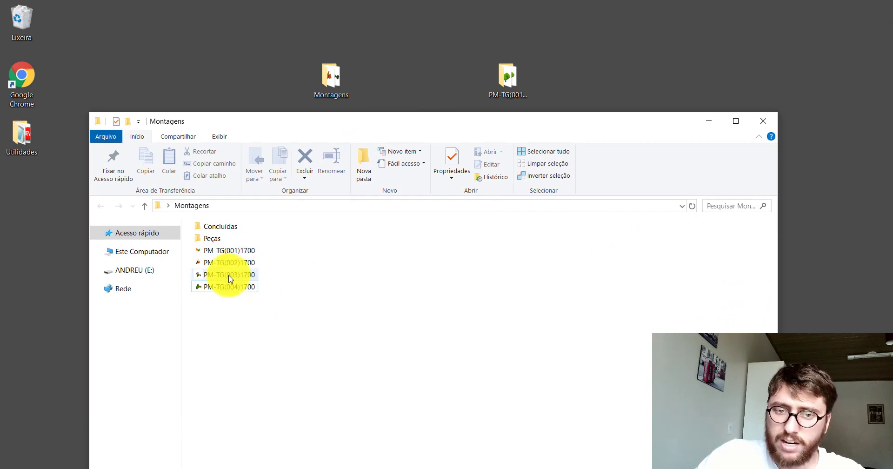
{"action": "left_click", "coordinate": [229, 253]}
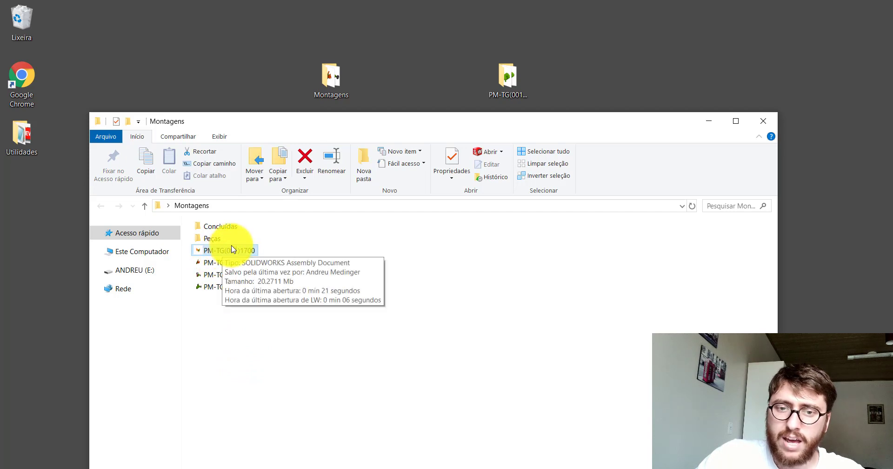
{"action": "left_click", "coordinate": [763, 121]}
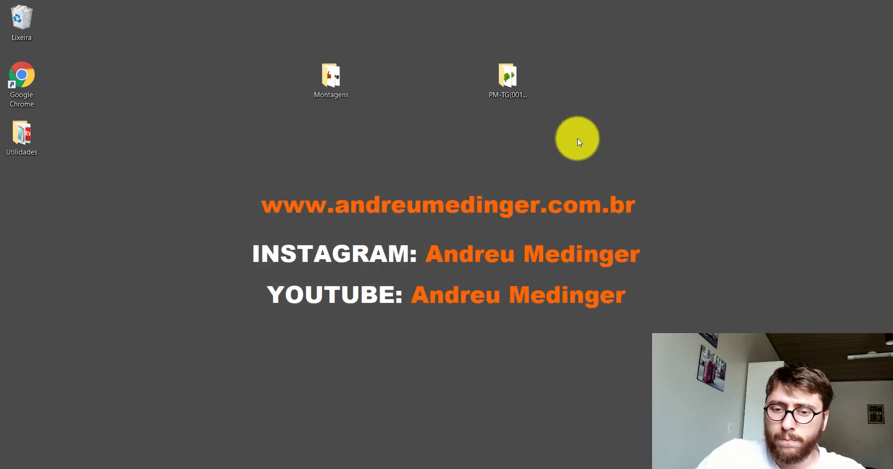